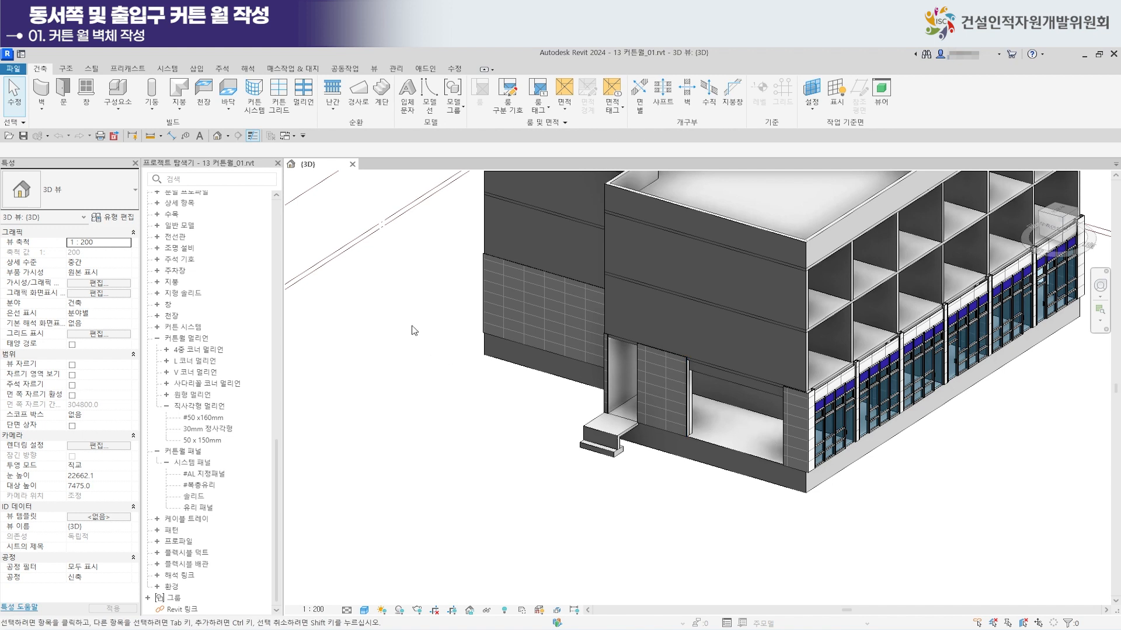
Open the architectural FL.01 floor plan at the entrance between grid lines Y2 and Y3.
scroll(275, 339, "up", 10)
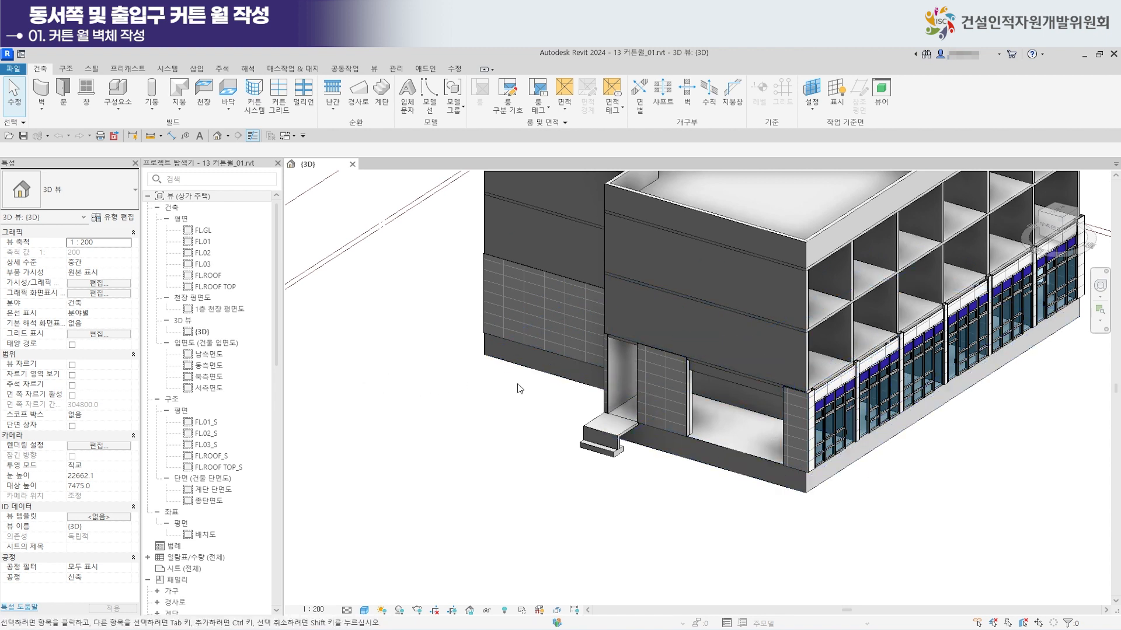
double_click(200, 242)
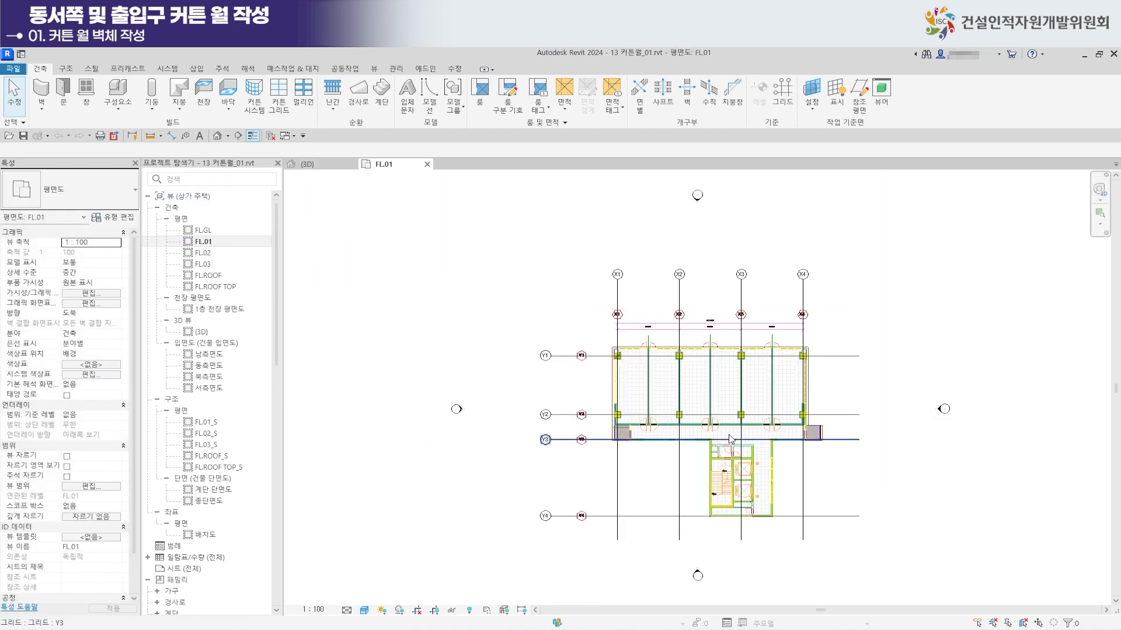
scroll(543, 358, "up", 3)
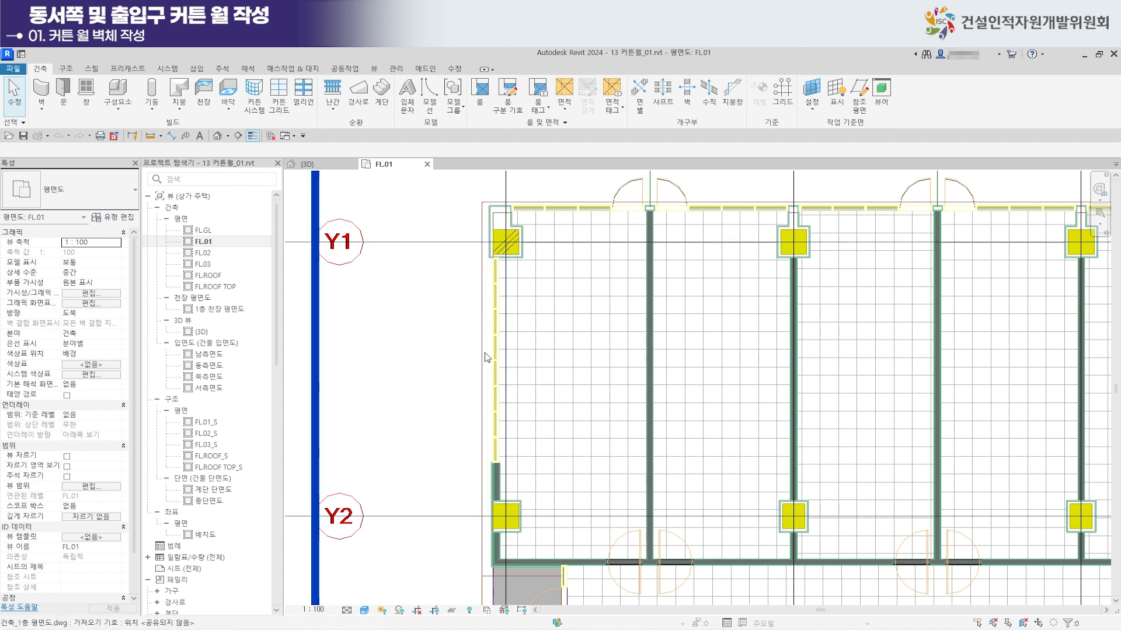
middle_click_drag(557, 402, 513, 307)
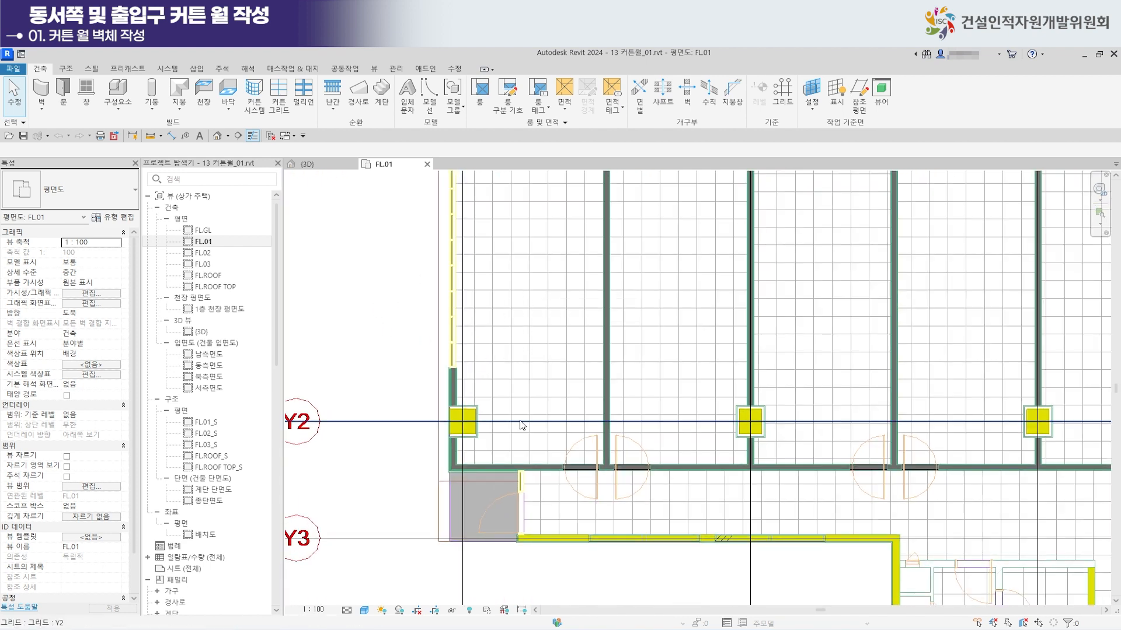
scroll(540, 544, "up", 3)
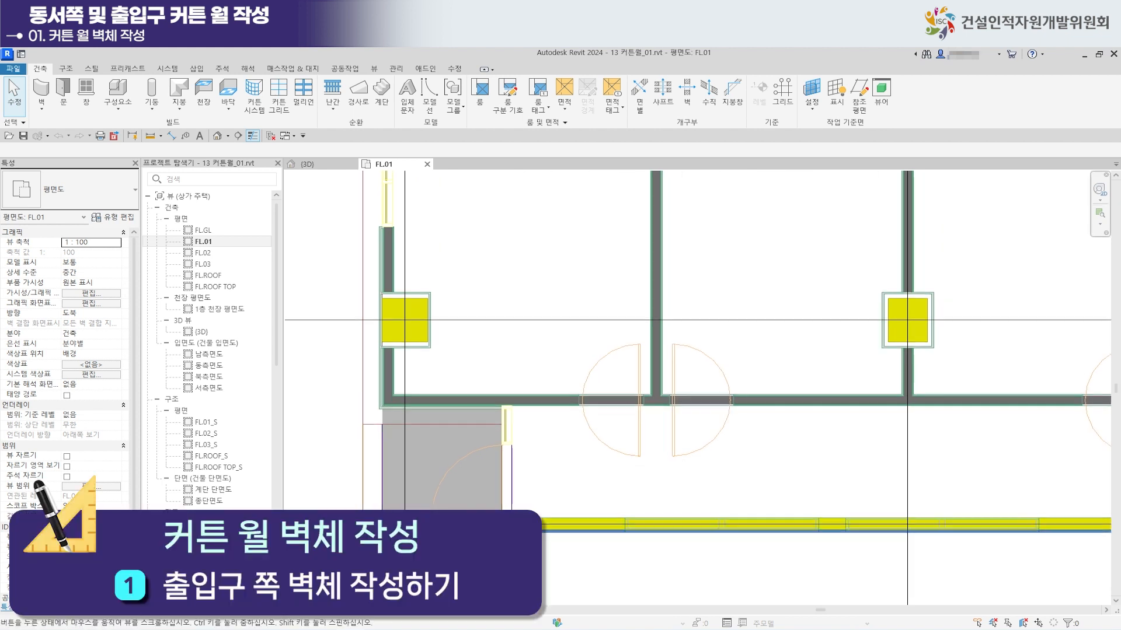
middle_click_drag(511, 490, 489, 438)
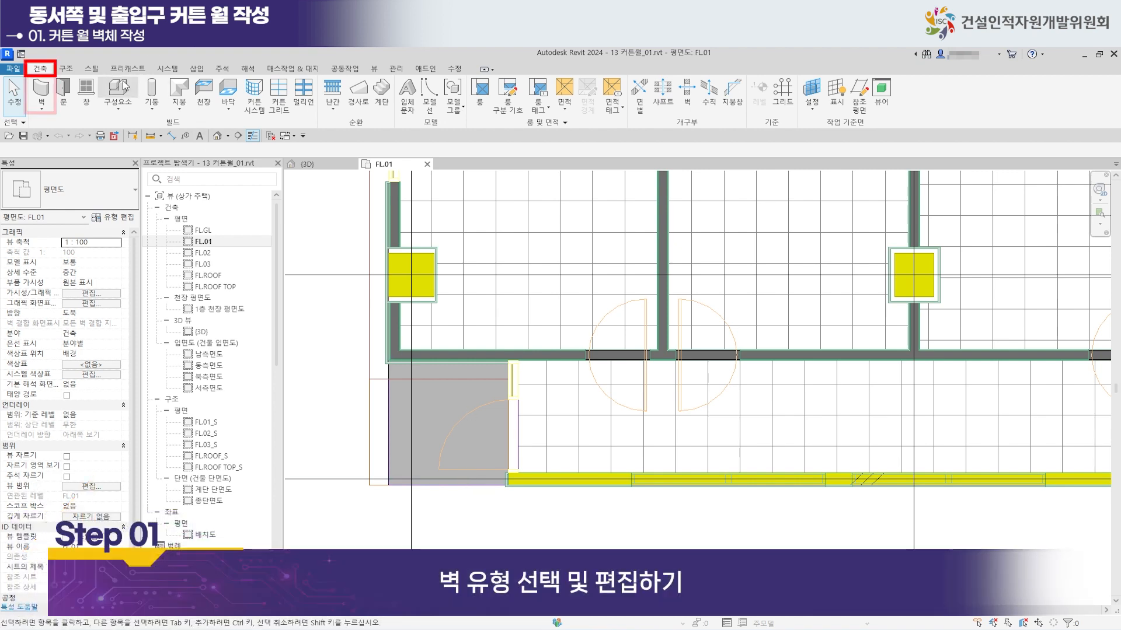
Start the Wall command with the basic wall type #W1.
left_click(43, 93)
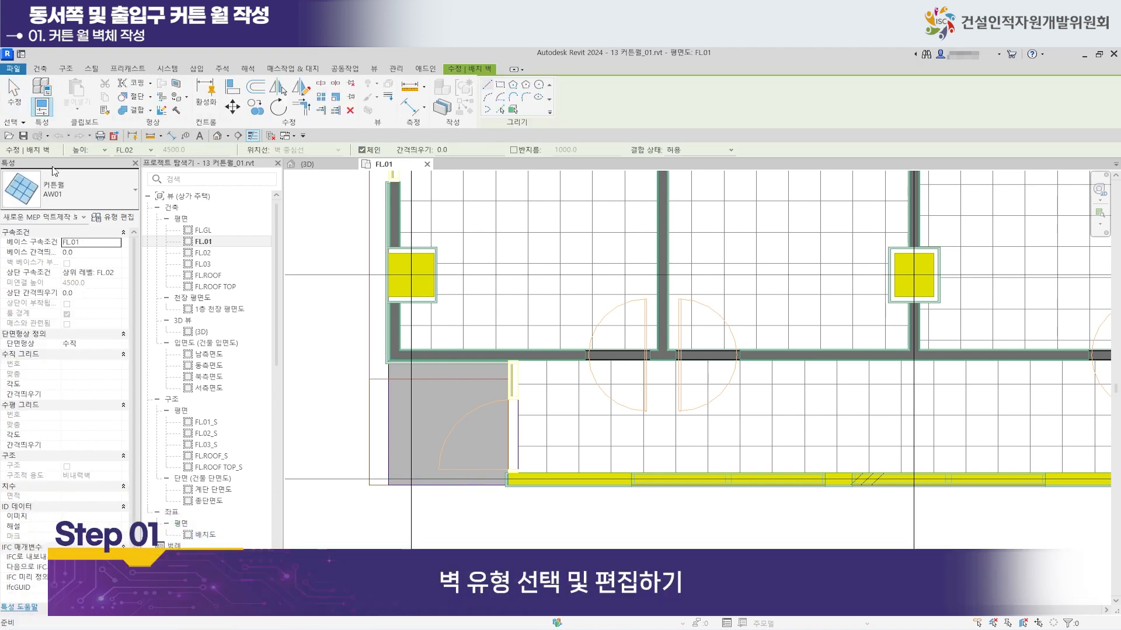
left_click(119, 205)
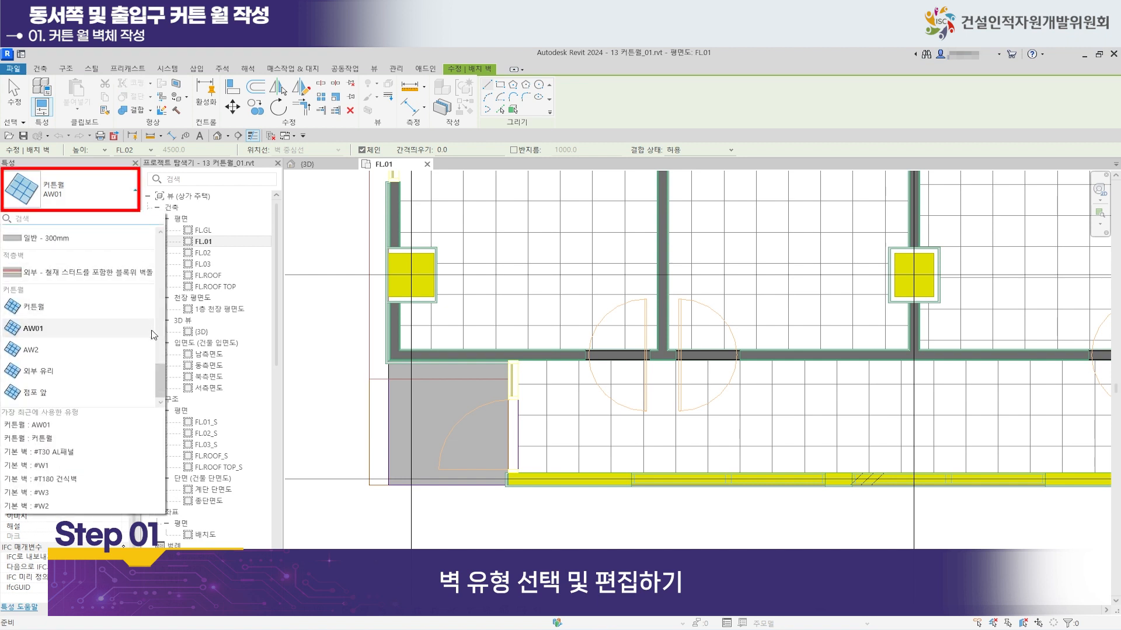
left_click_drag(163, 383, 159, 245)
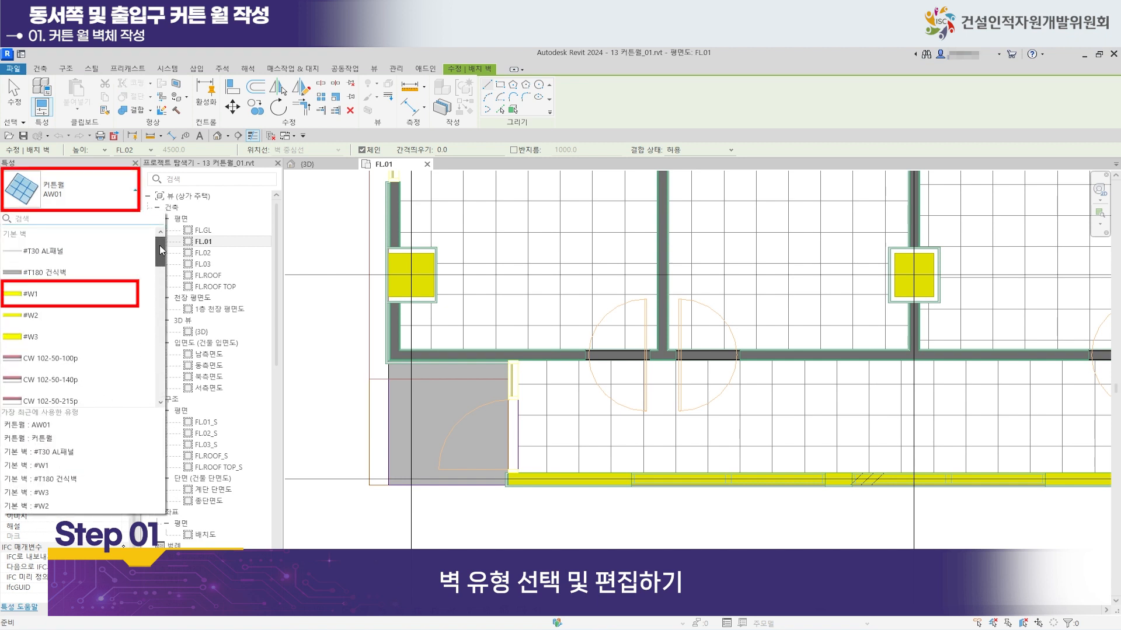
mouse_move(60, 300)
left_click(60, 300)
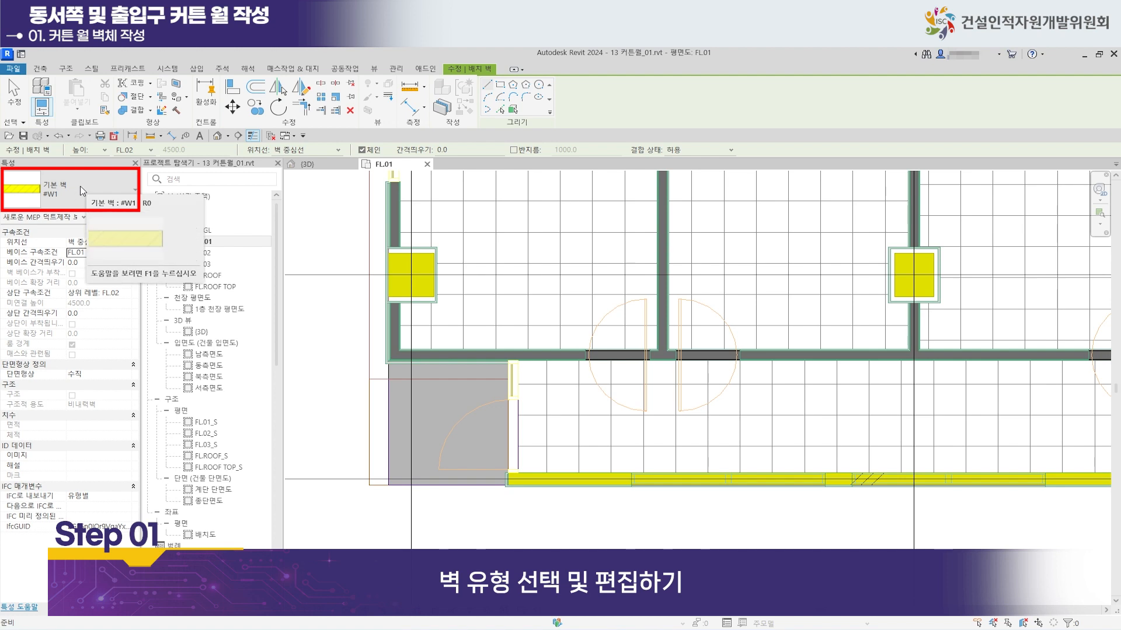
Duplicate the #W1 wall type under the name #콘크리트 블록벽.
left_click(127, 224)
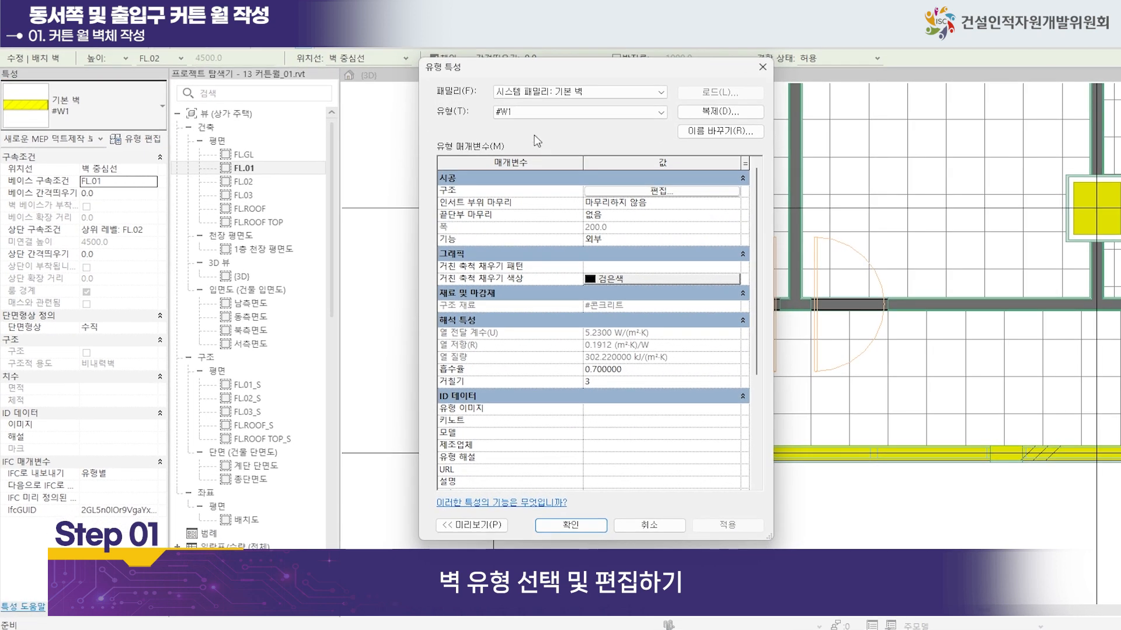
left_click(729, 112)
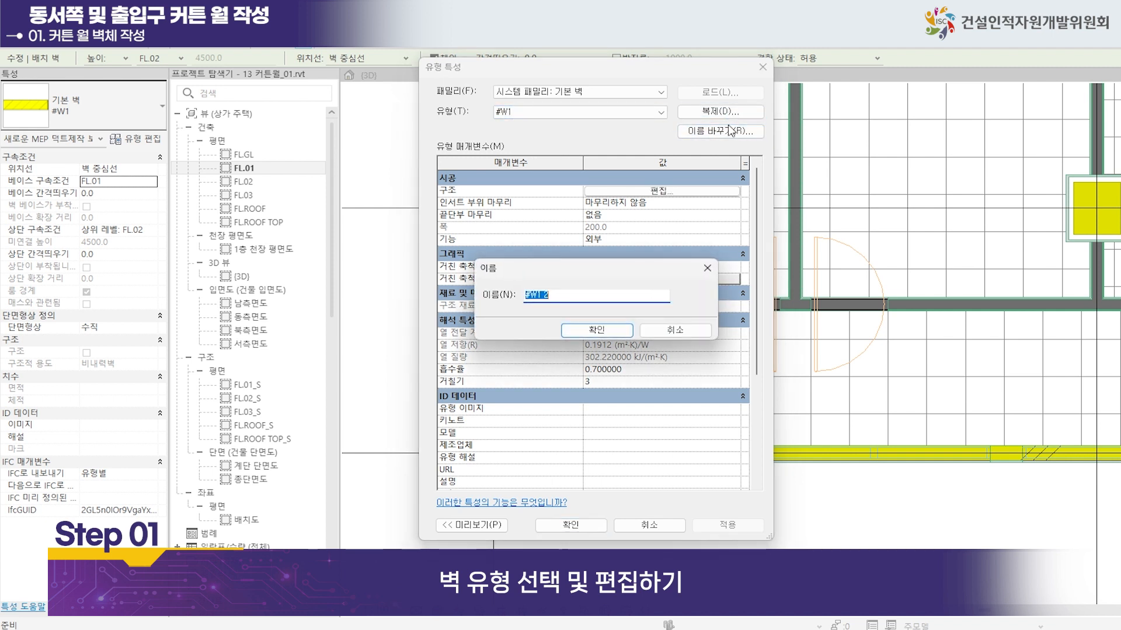
left_click_drag(531, 294, 666, 312)
type("ㅋ")
type("크")
type("리트 ")
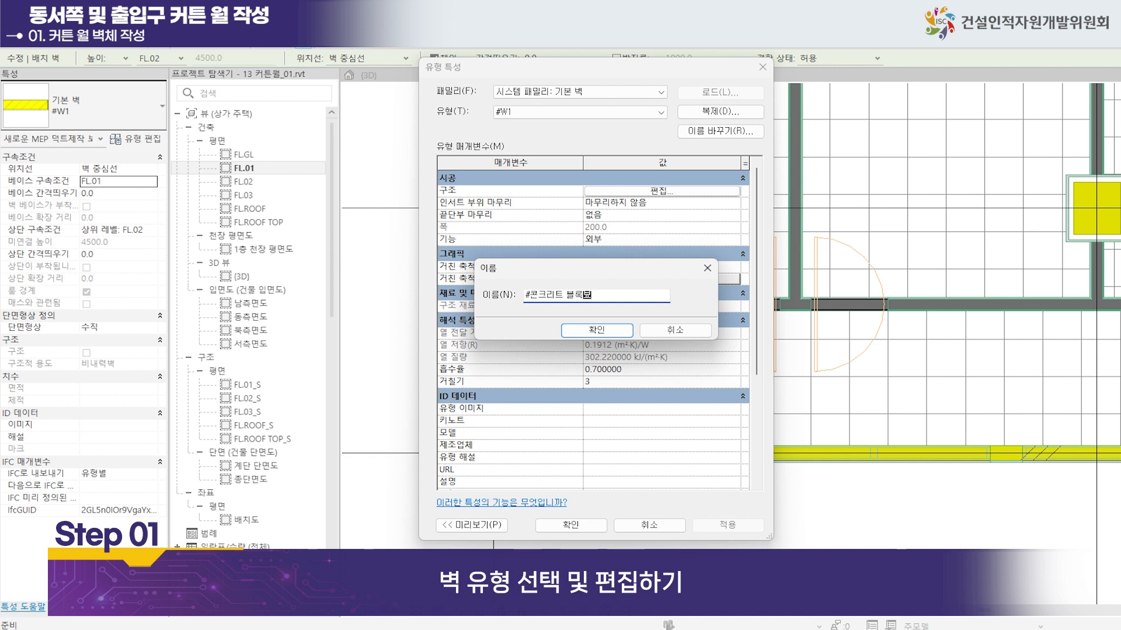
type("블록벽")
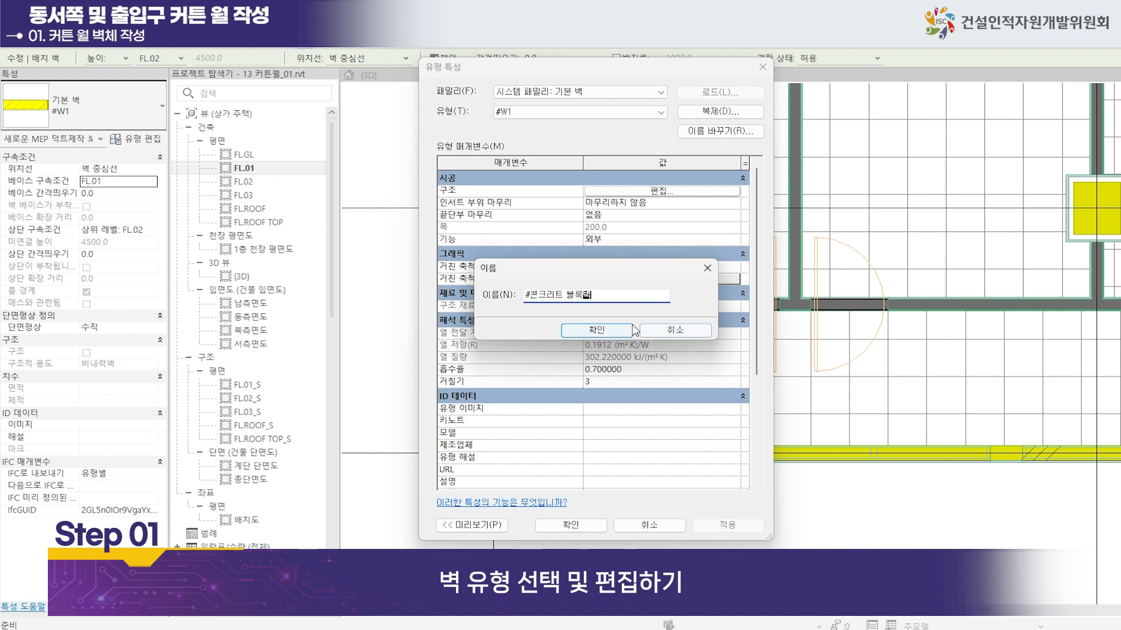
left_click(605, 334)
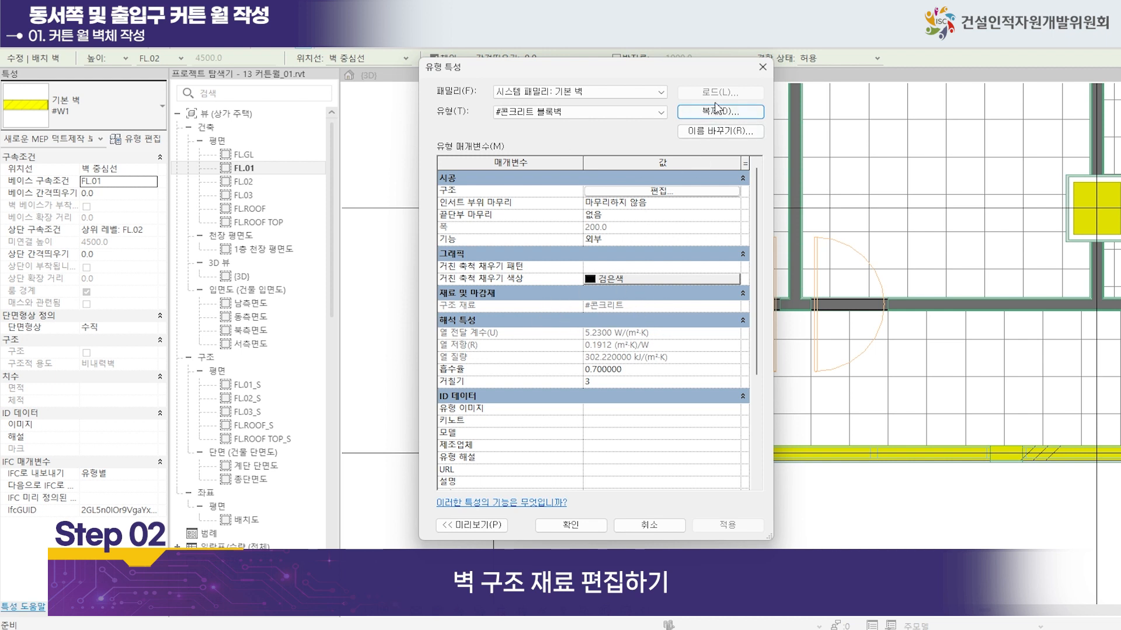
Open the material choice for the new wall type's structure layer, search for 콘크리트 and select 콘크리트 석조 단위.
left_click(658, 190)
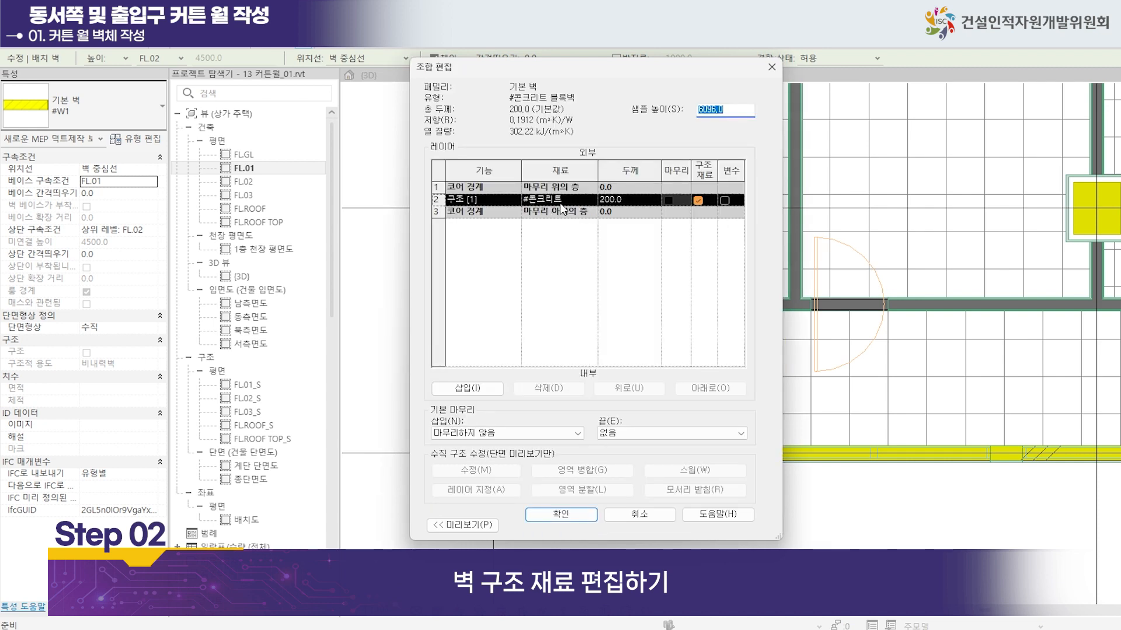
left_click(591, 199)
left_click(590, 200)
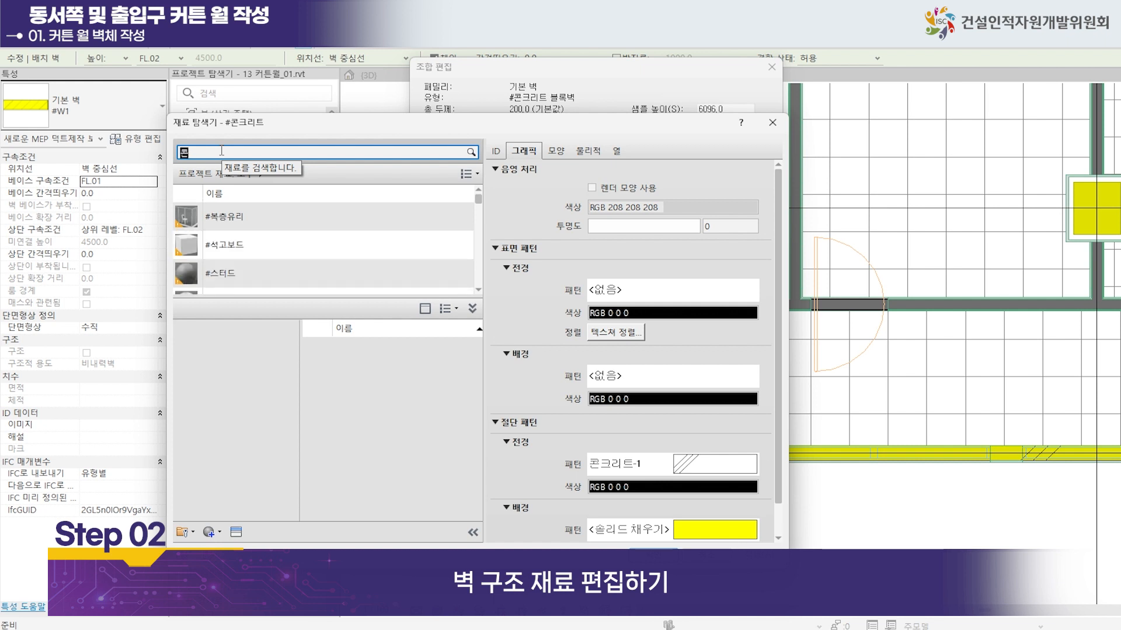
type("크리트")
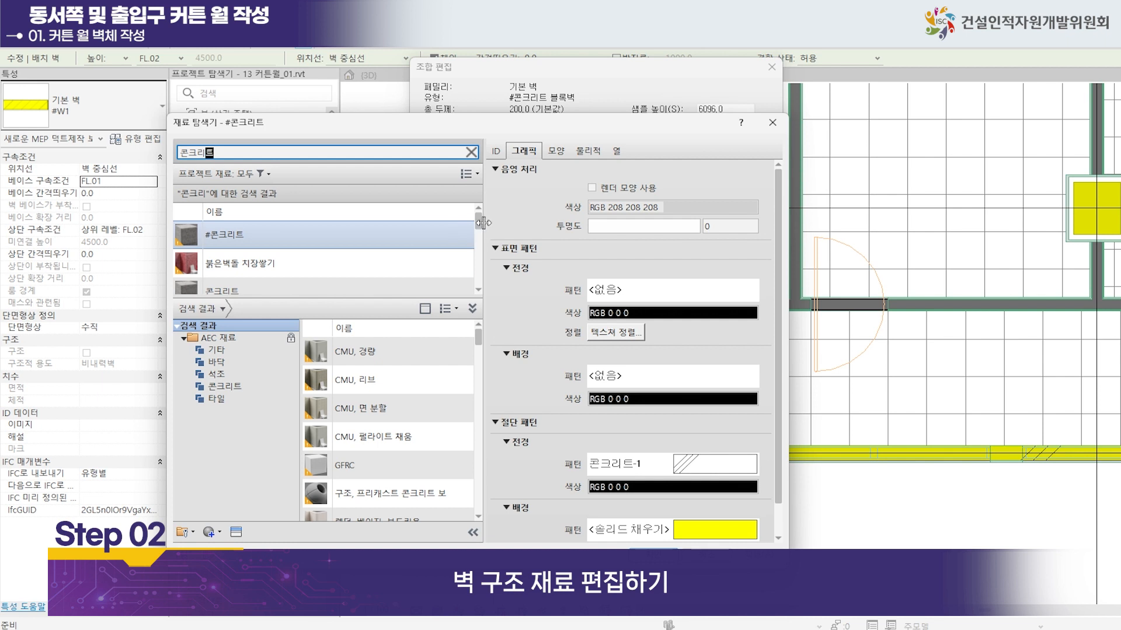
left_click_drag(478, 220, 478, 246)
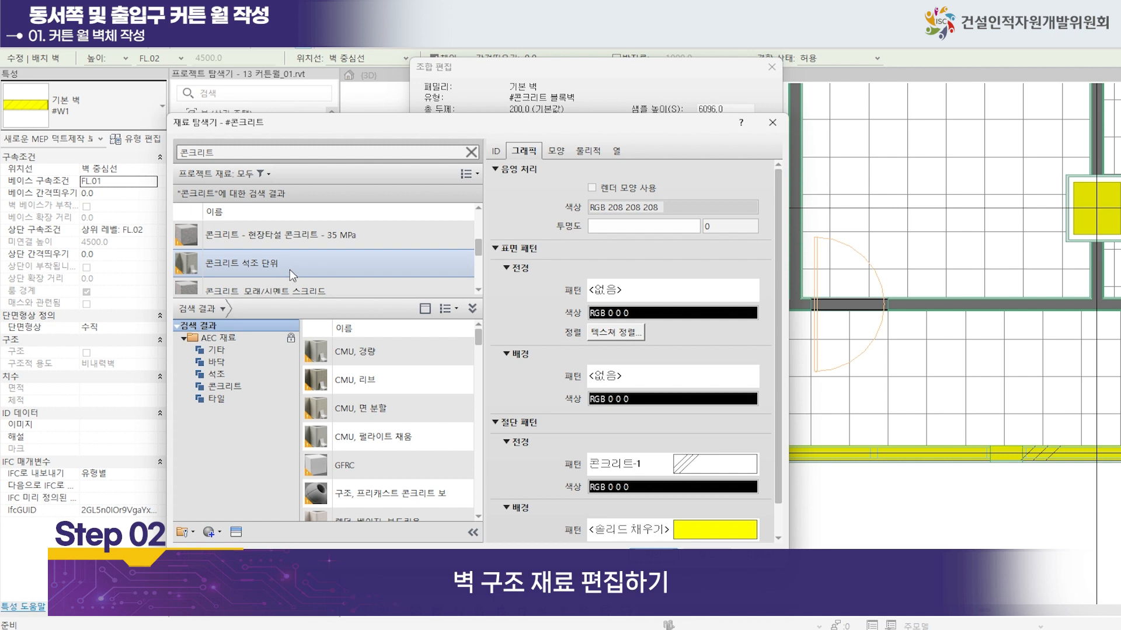
left_click(339, 263)
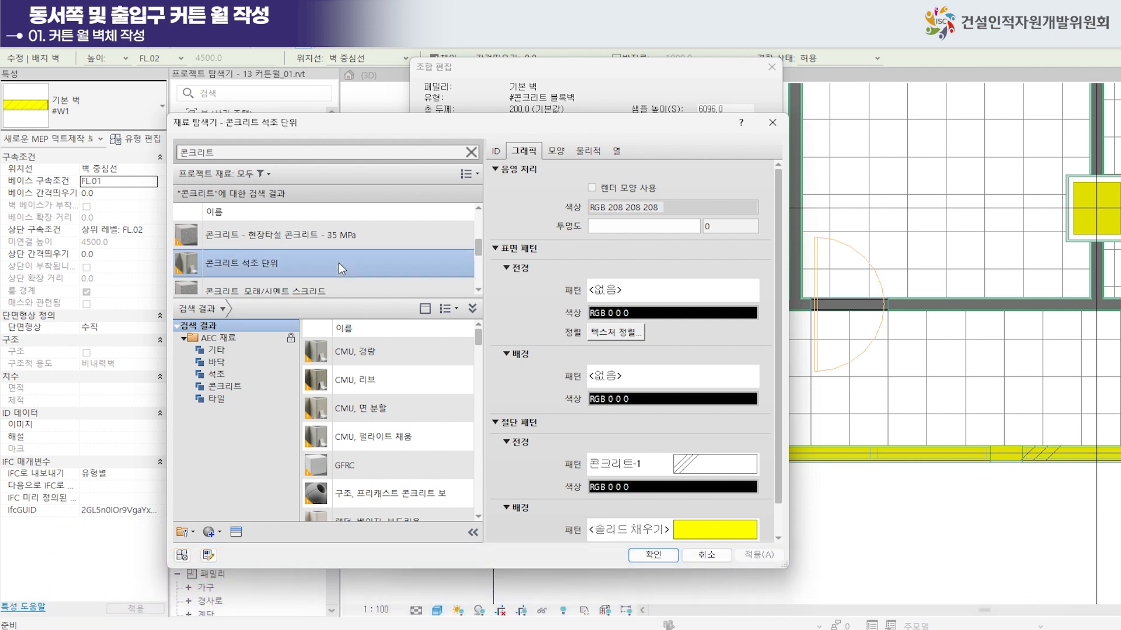
Duplicate the 콘크리트 석조 단위 material with its assets, name it #콘크리트 블록 and assign it to the structure layer.
right_click(387, 261)
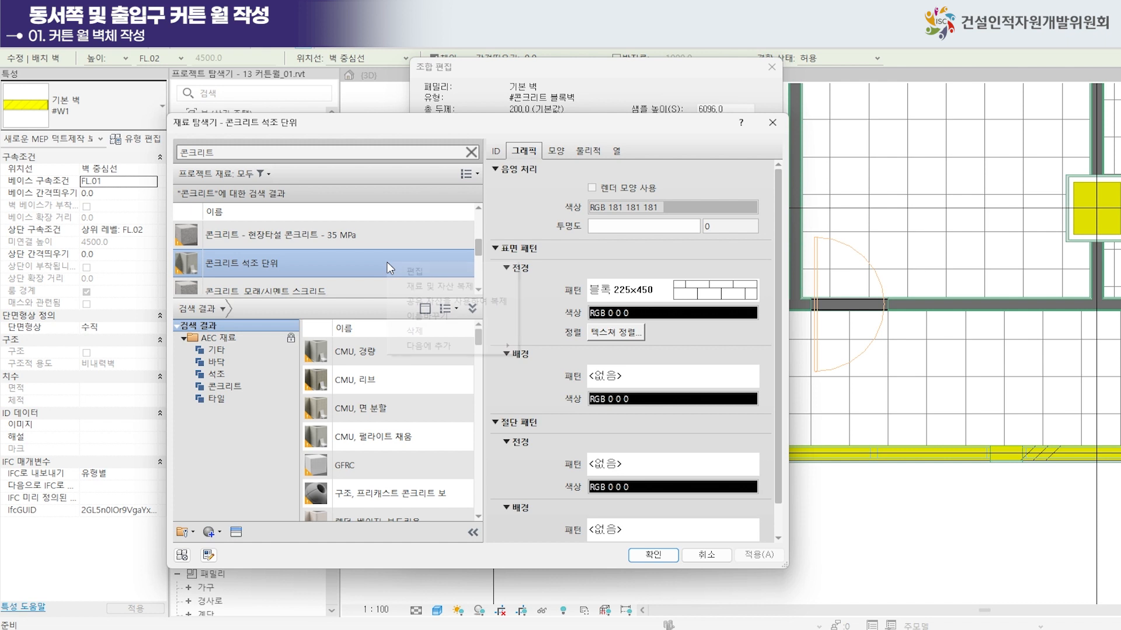
left_click(448, 287)
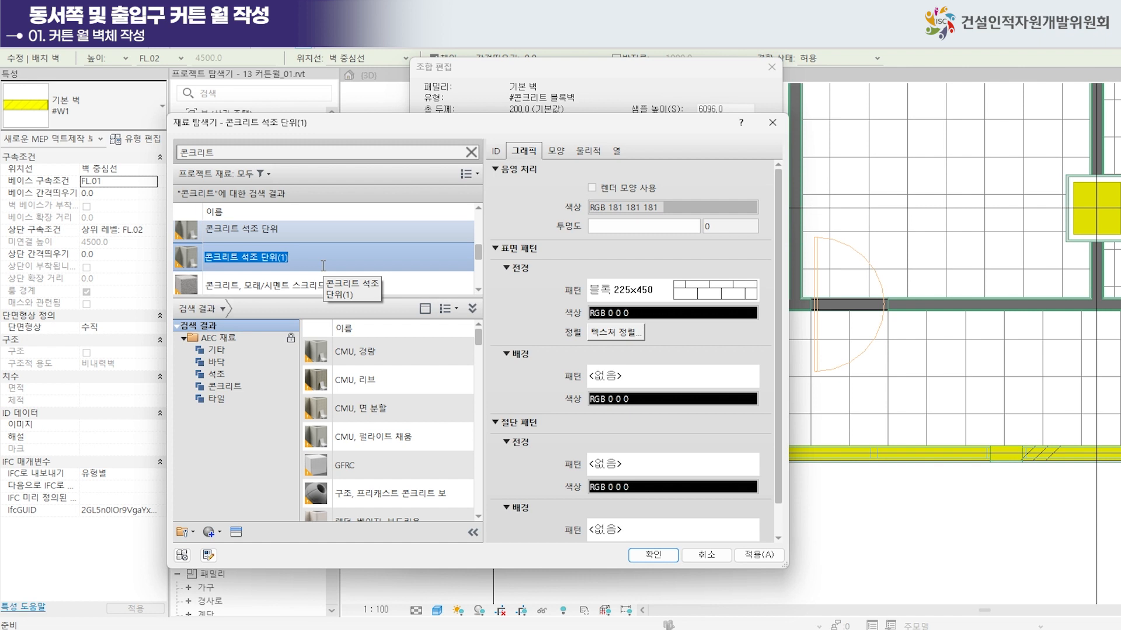
type("#")
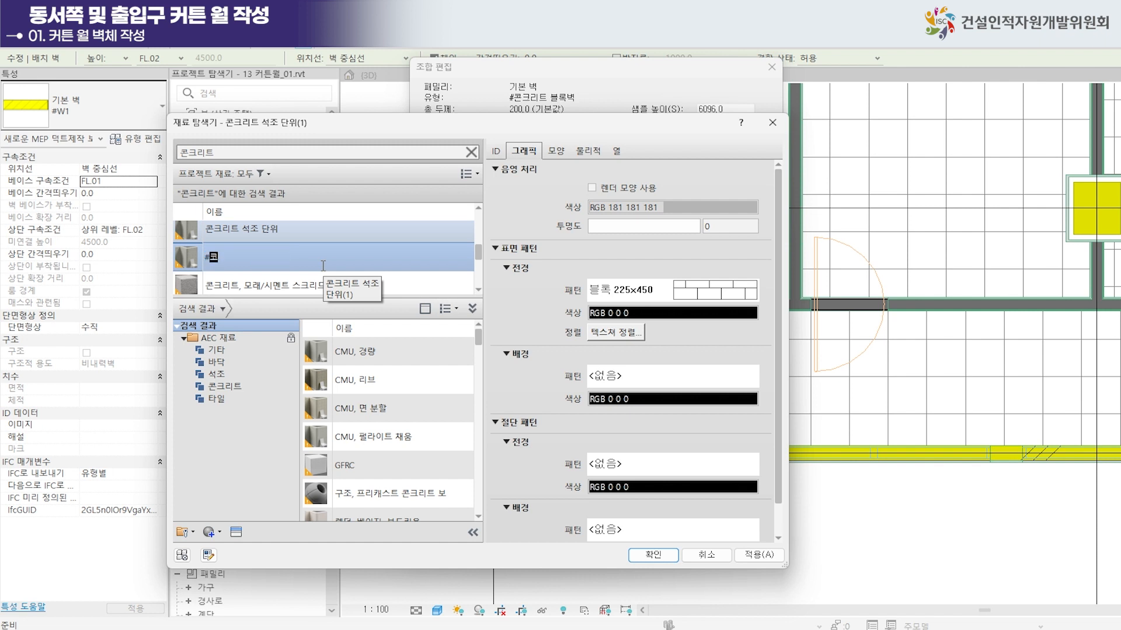
type("콘크리")
type("트 블로")
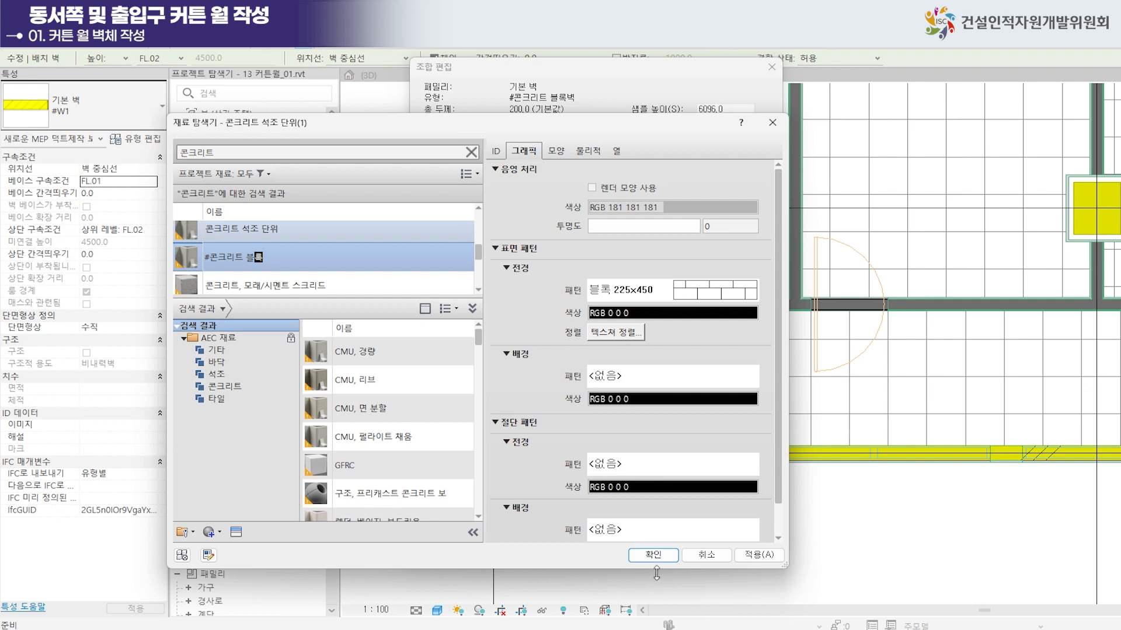
left_click(662, 556)
left_click(654, 556)
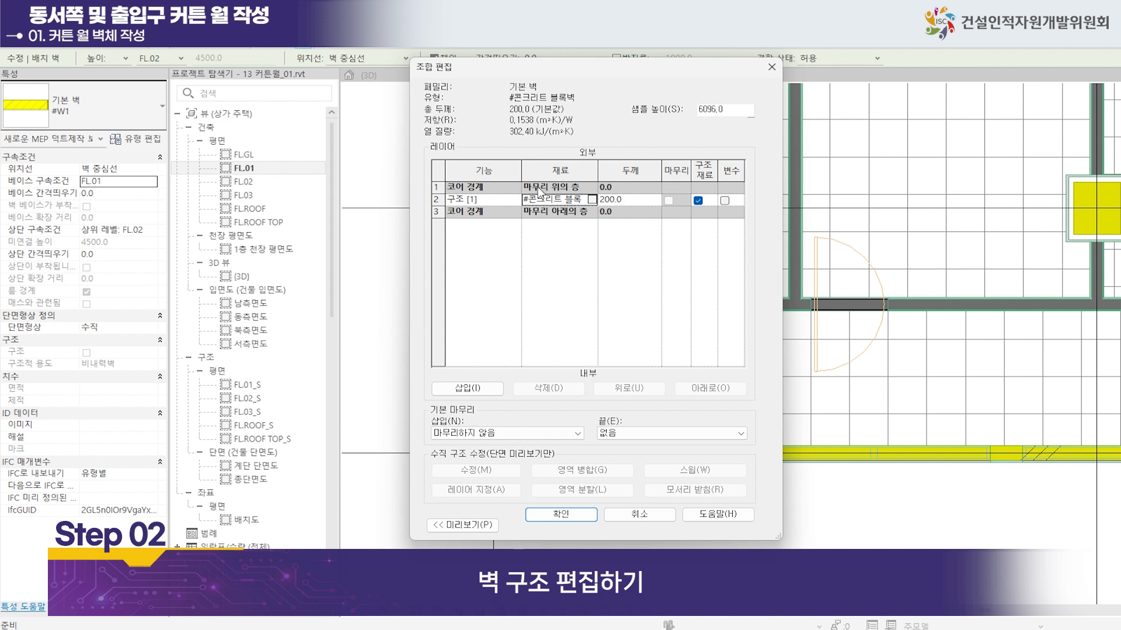
Set the structure layer's thickness to 150 mm and accept the wall type's properties.
left_click(625, 202)
type("150")
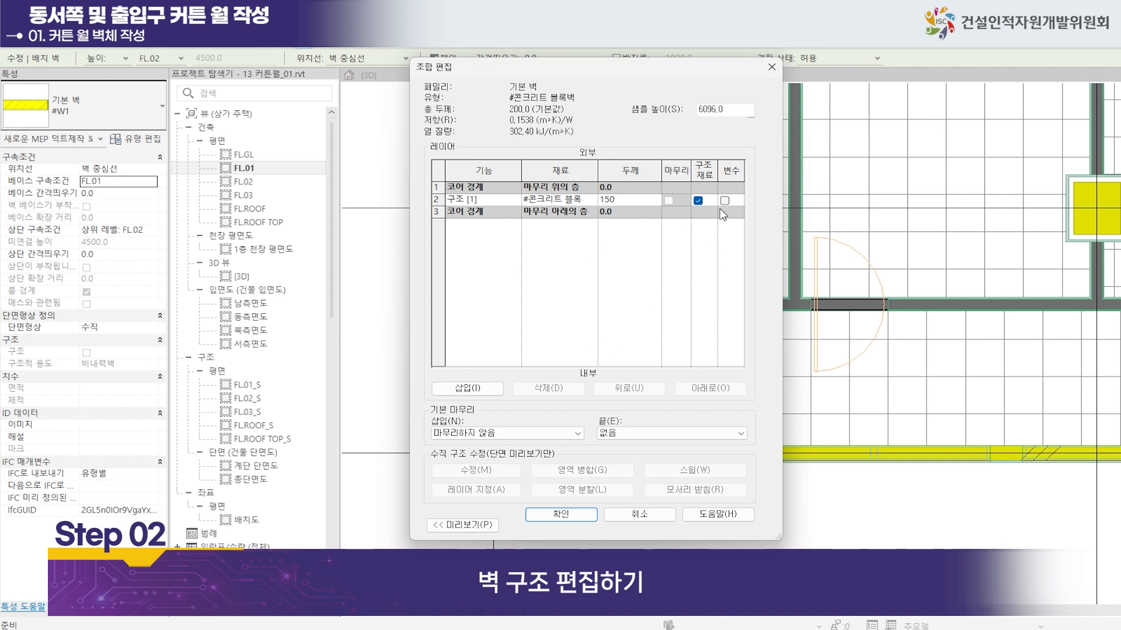
left_click(569, 514)
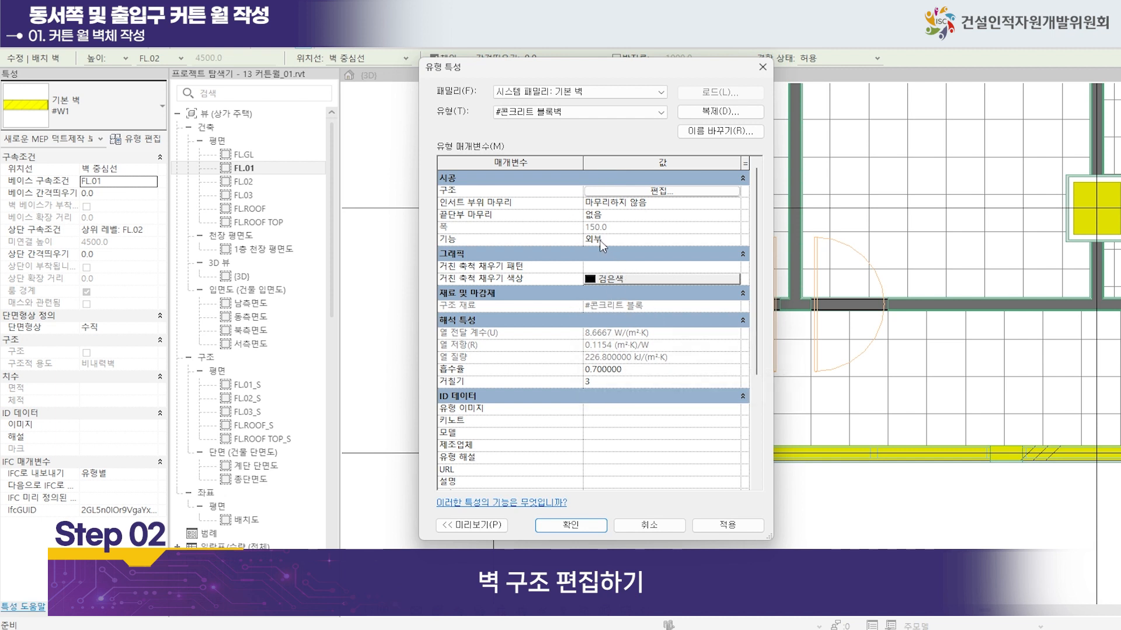
left_click(586, 527)
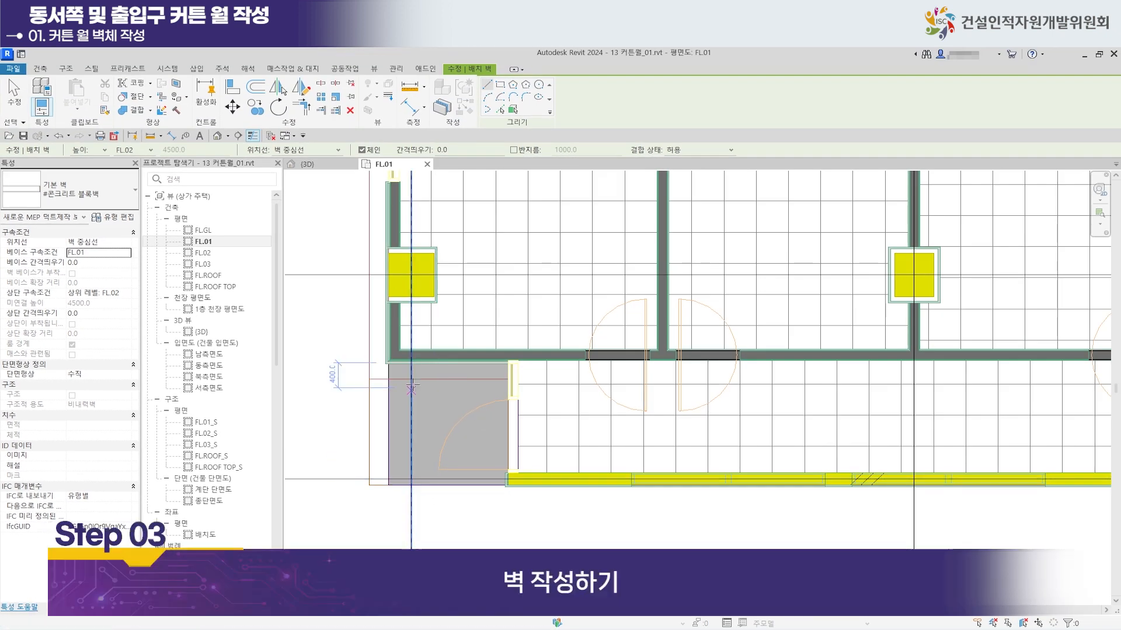
Draw a vertical #콘크리트 블록벽 wall about 820 mm long centred between the entrance opening's two edge lines.
scroll(532, 437, "up", 2)
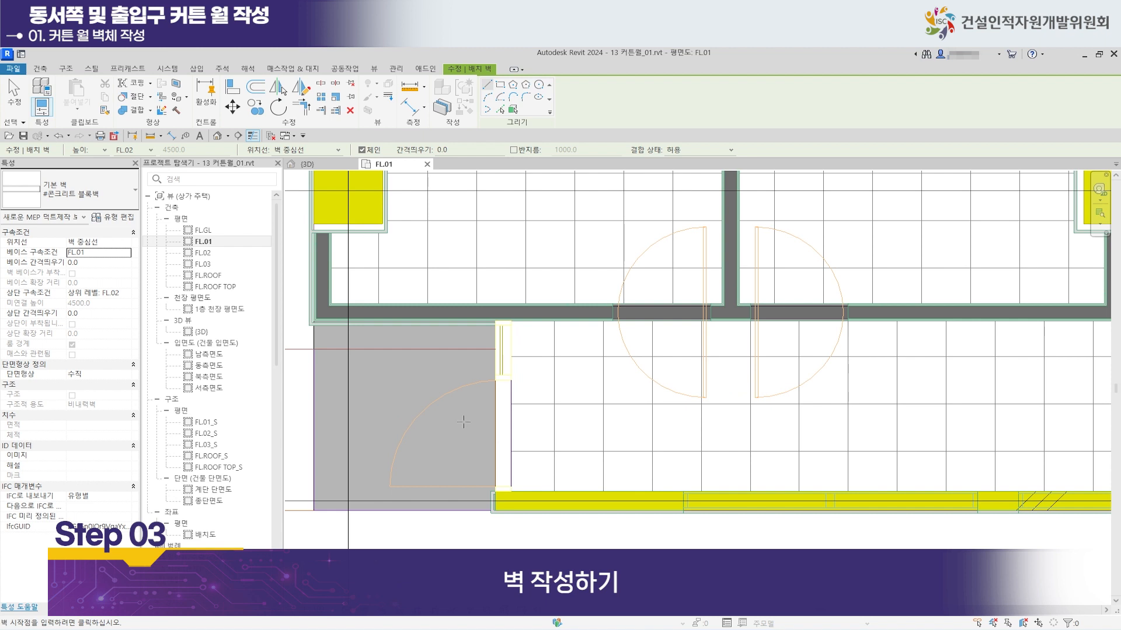
scroll(482, 422, "down", 2)
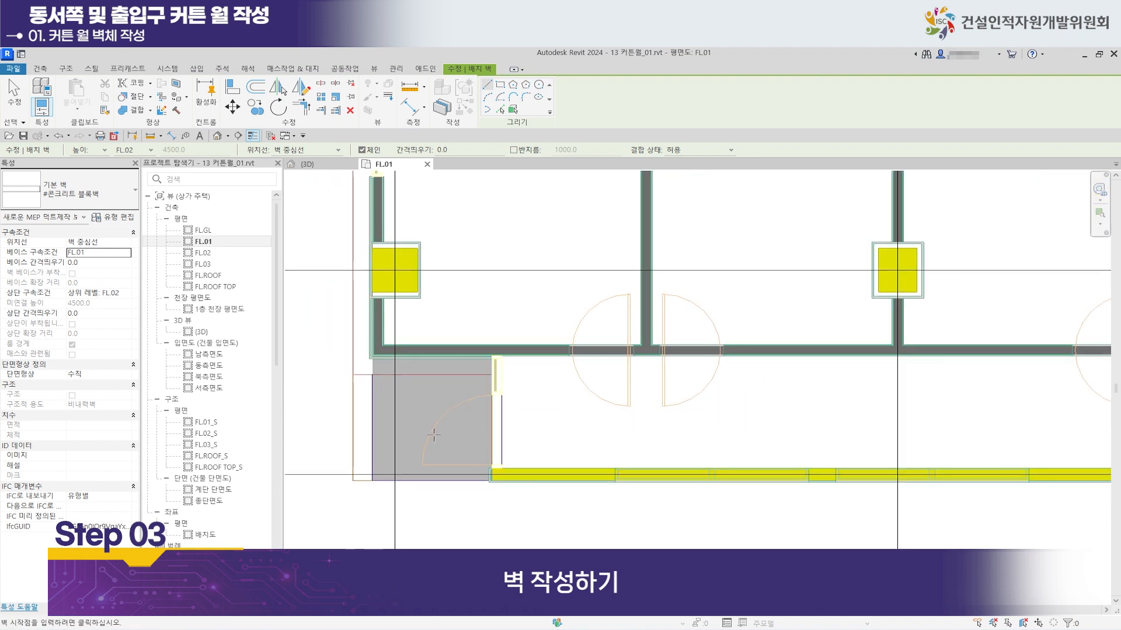
scroll(472, 449, "up", 1)
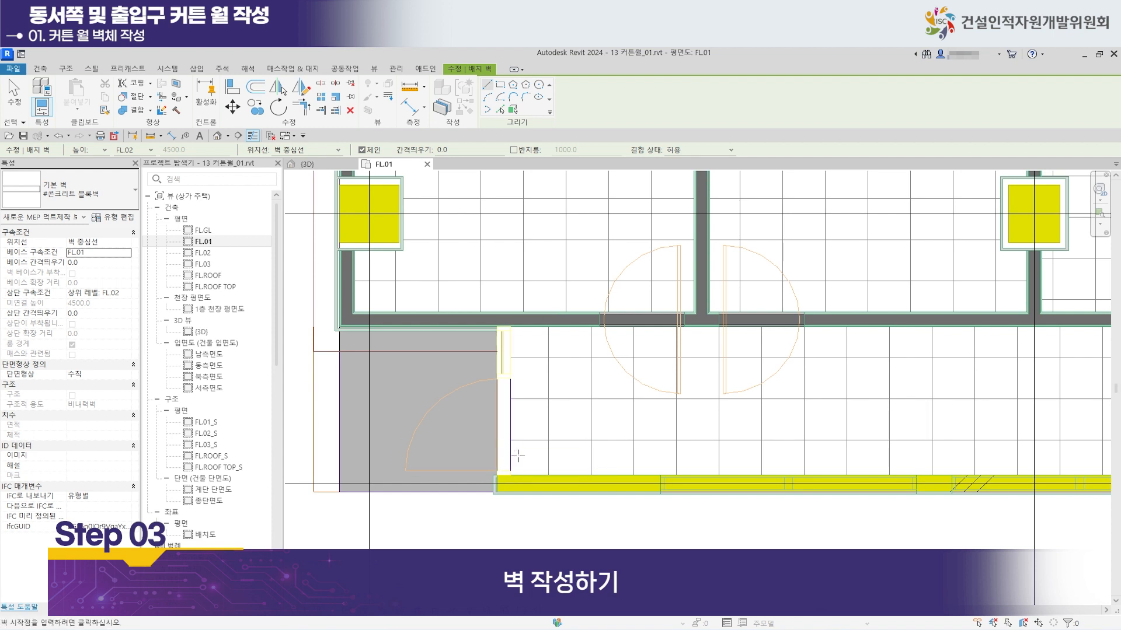
scroll(518, 454, "up", 2)
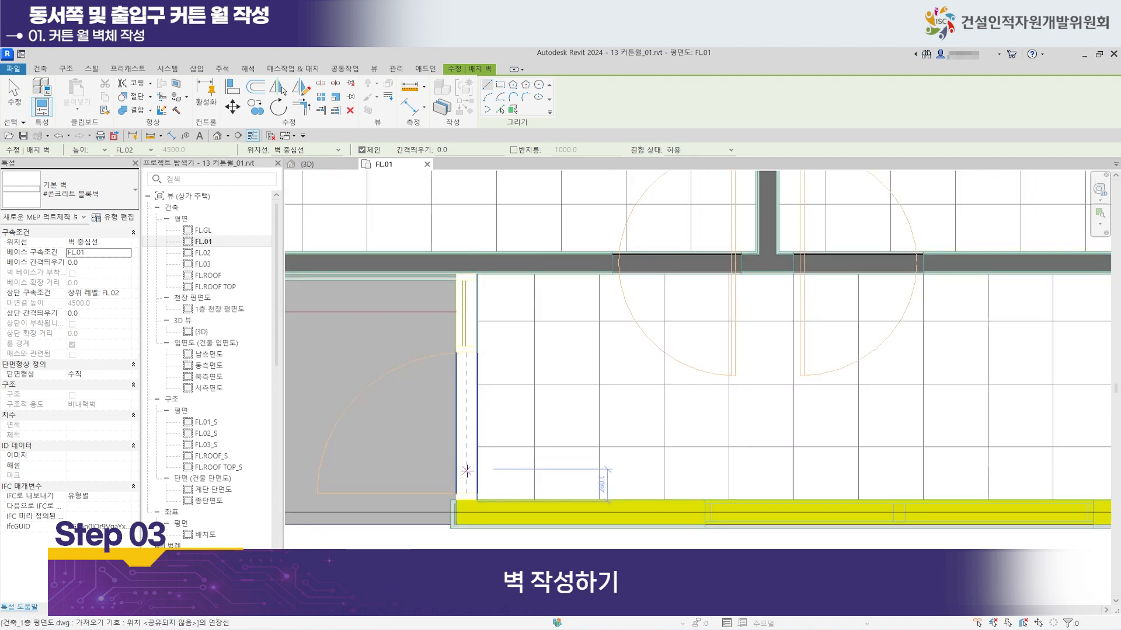
scroll(465, 471, "up", 2)
left_click(462, 471)
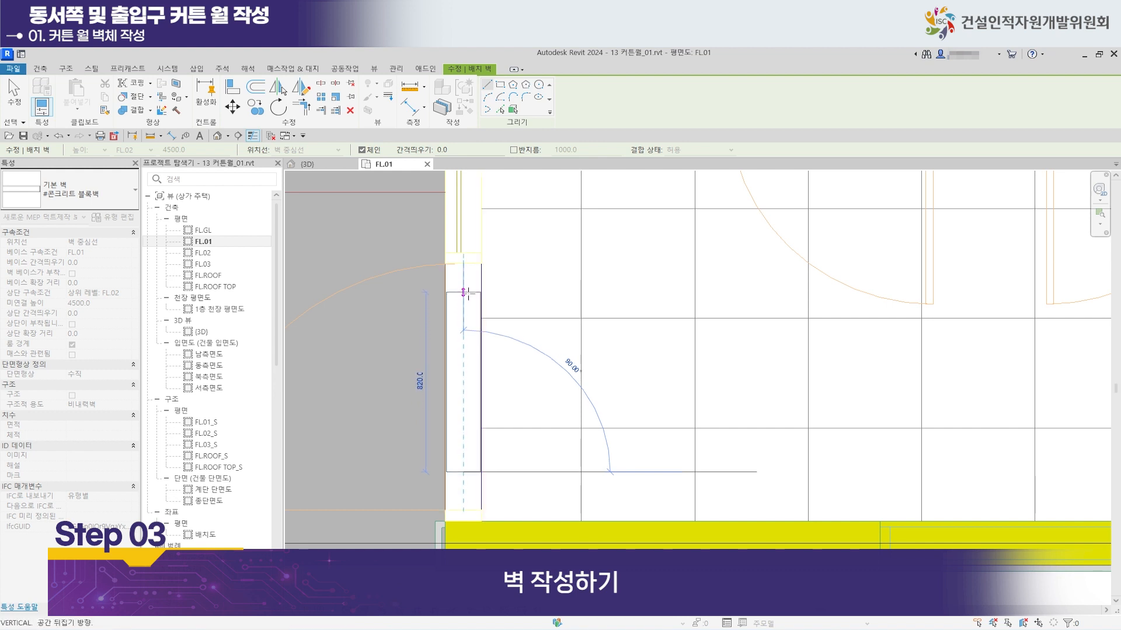
left_click(465, 292)
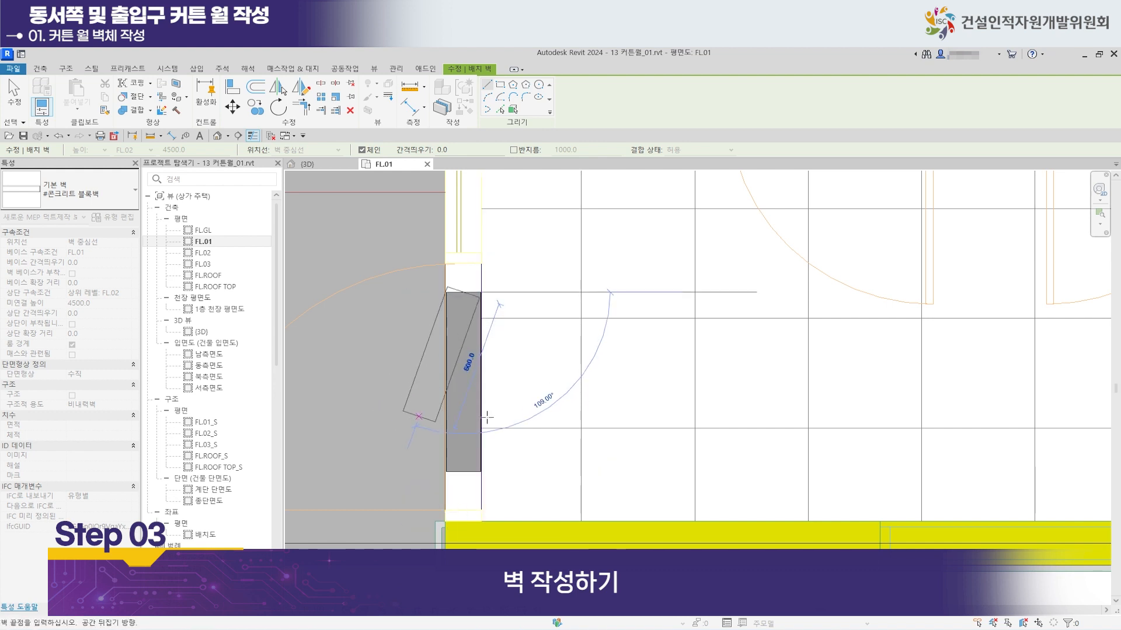
key("Escape")
scroll(432, 310, "down", 2)
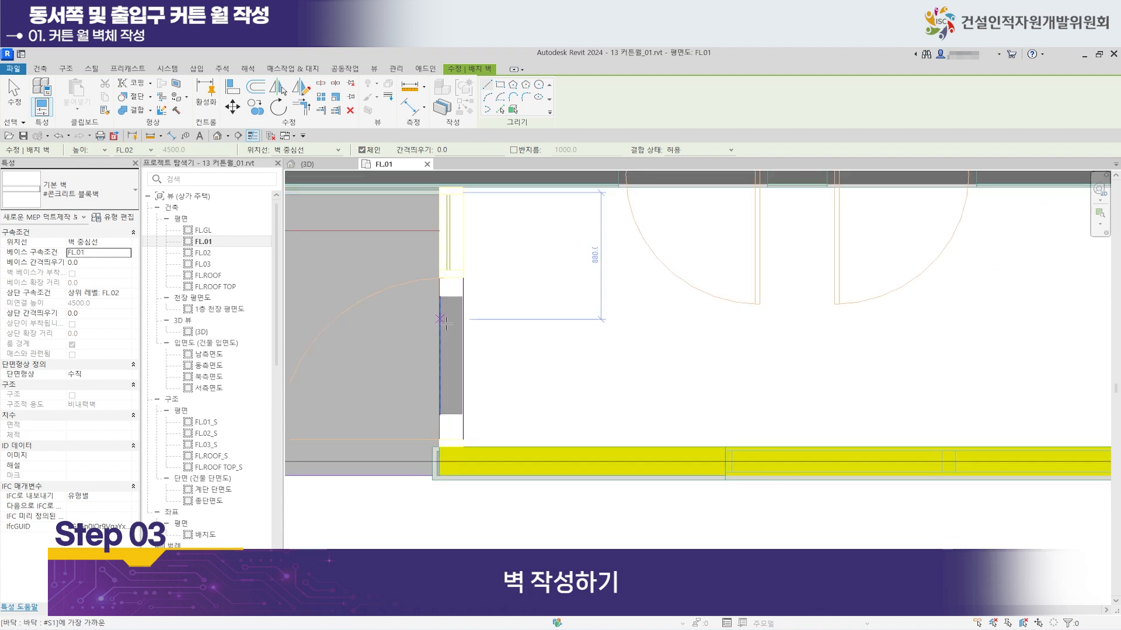
Finish wall placement and disallow joins at both ends of the new #콘크리트 블록벽 wall.
key("Escape")
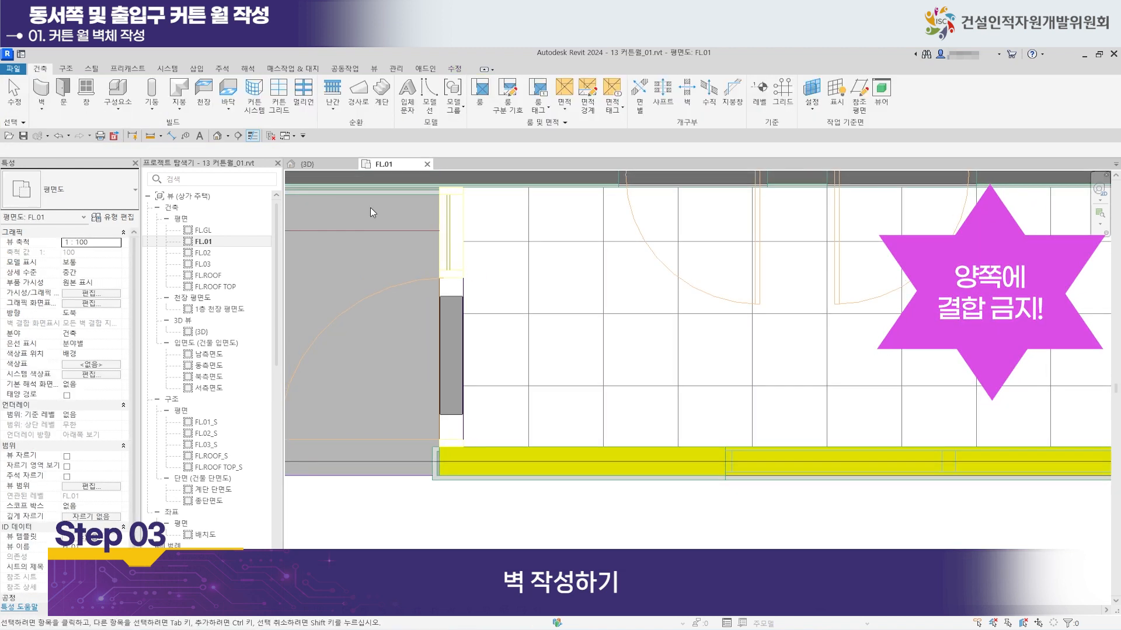
left_click(451, 299)
right_click(452, 299)
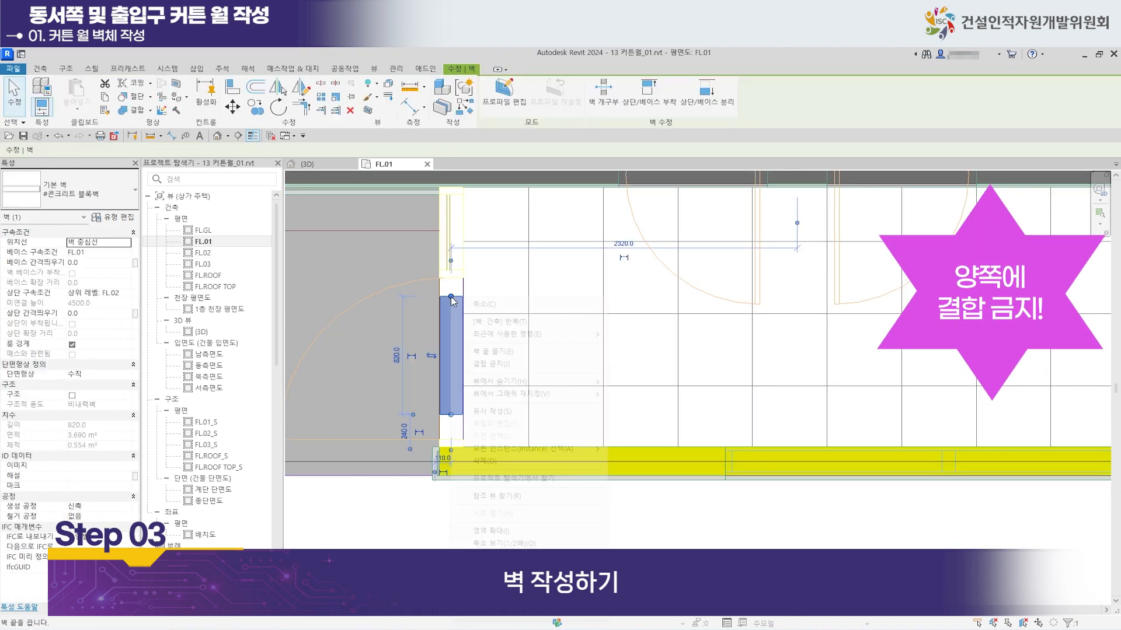
left_click(492, 364)
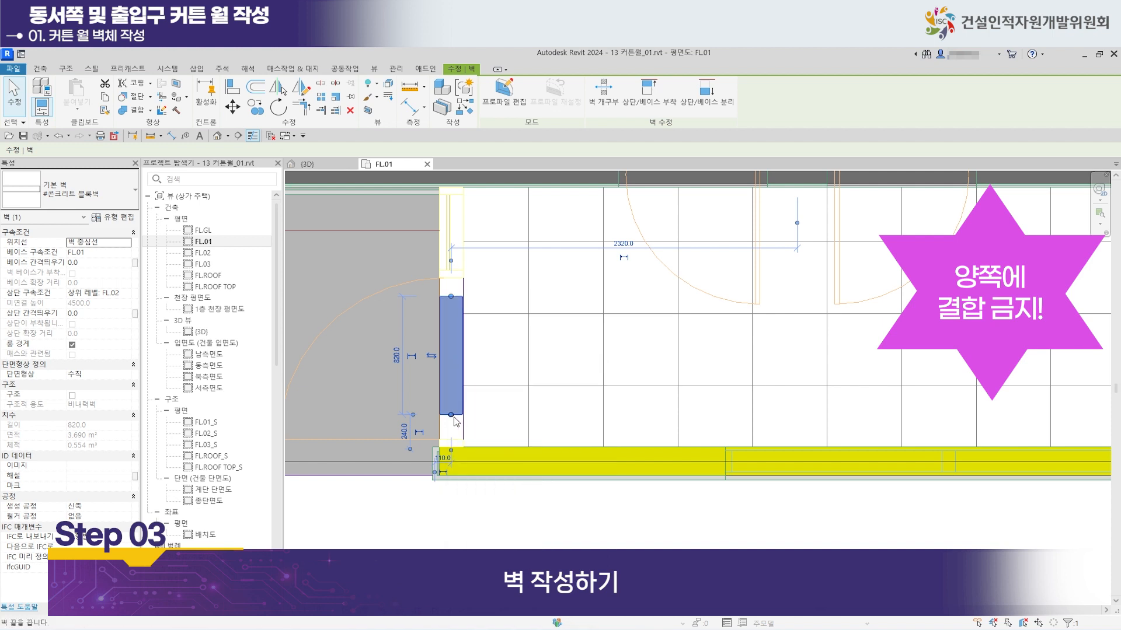
right_click(451, 416)
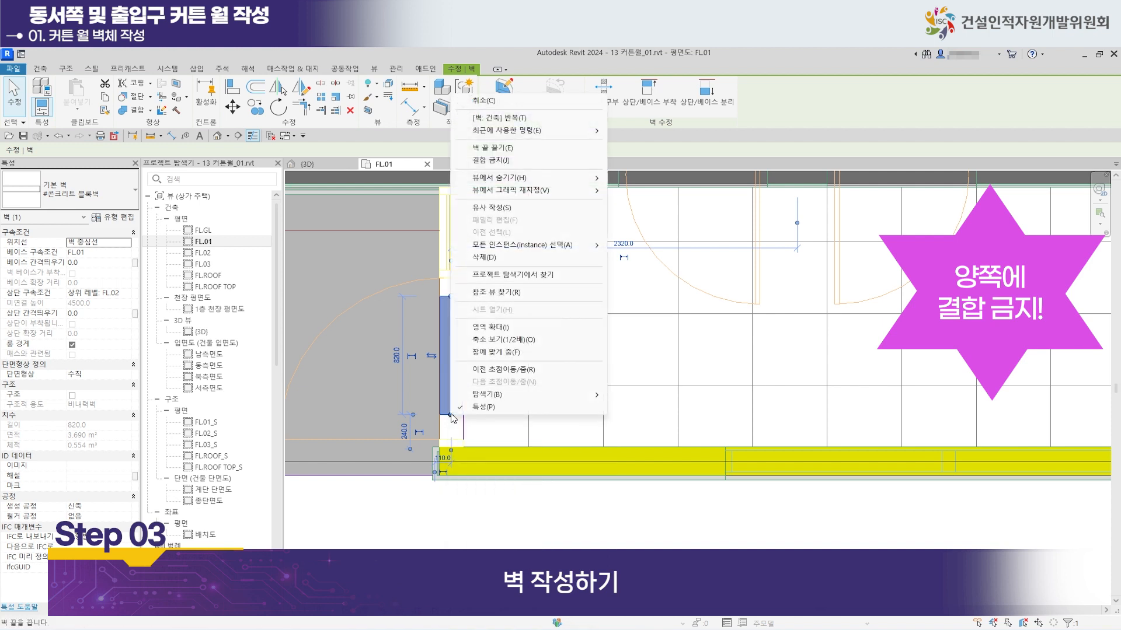
left_click(511, 160)
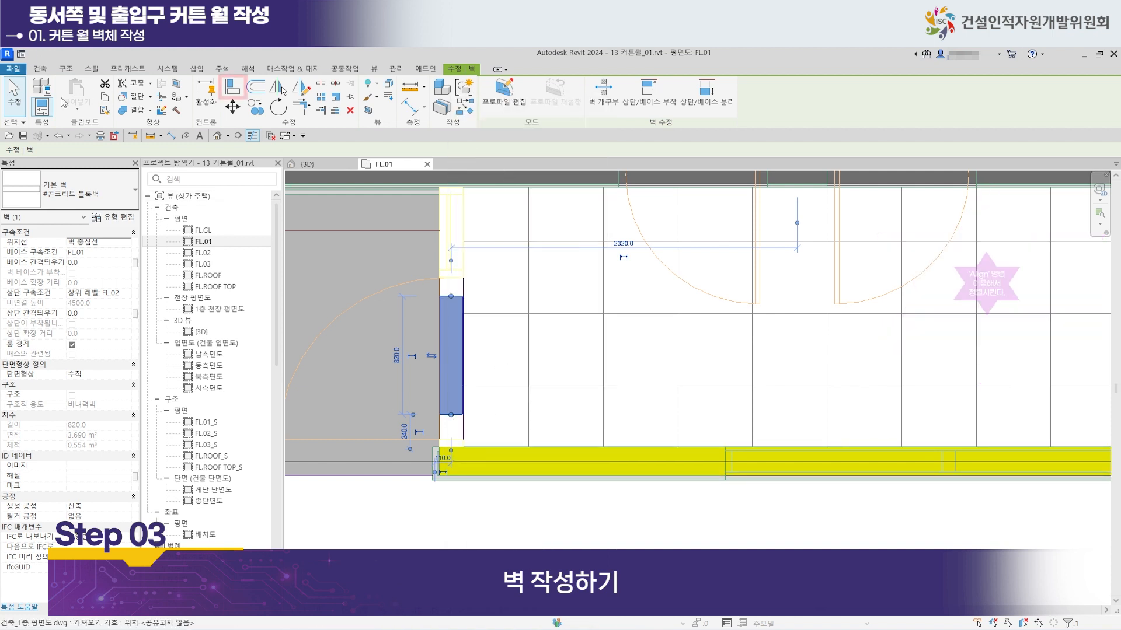
Align the block wall's upper end with the near face of the horizontal wall above the entrance.
left_click(233, 88)
scroll(464, 433, "up", 3)
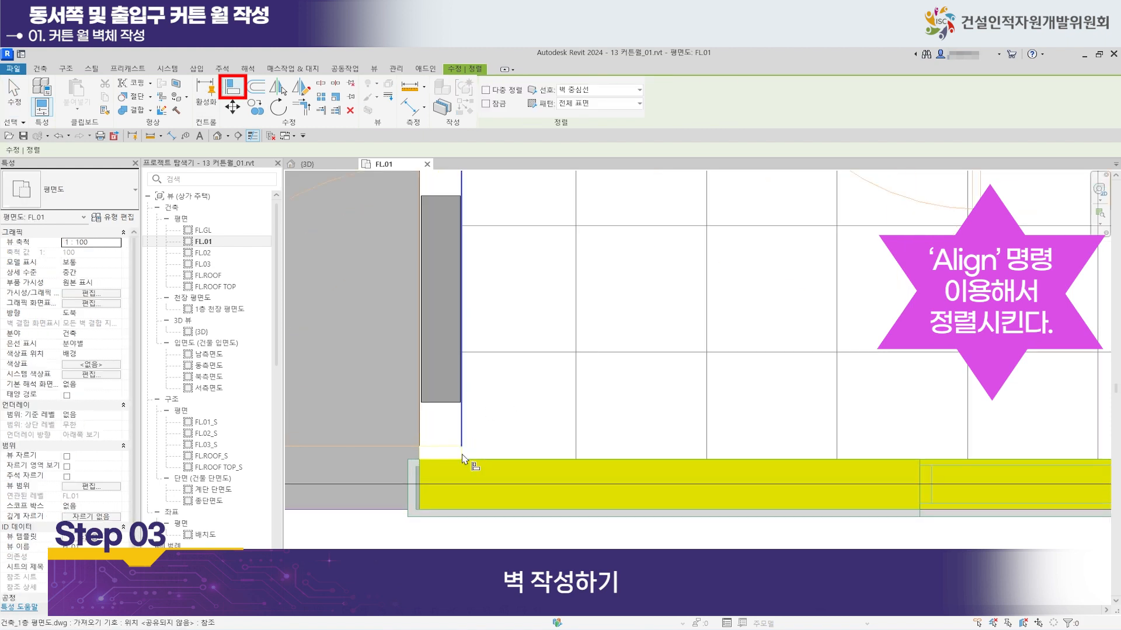
middle_click_drag(449, 369, 466, 509)
middle_click_drag(448, 343, 460, 506)
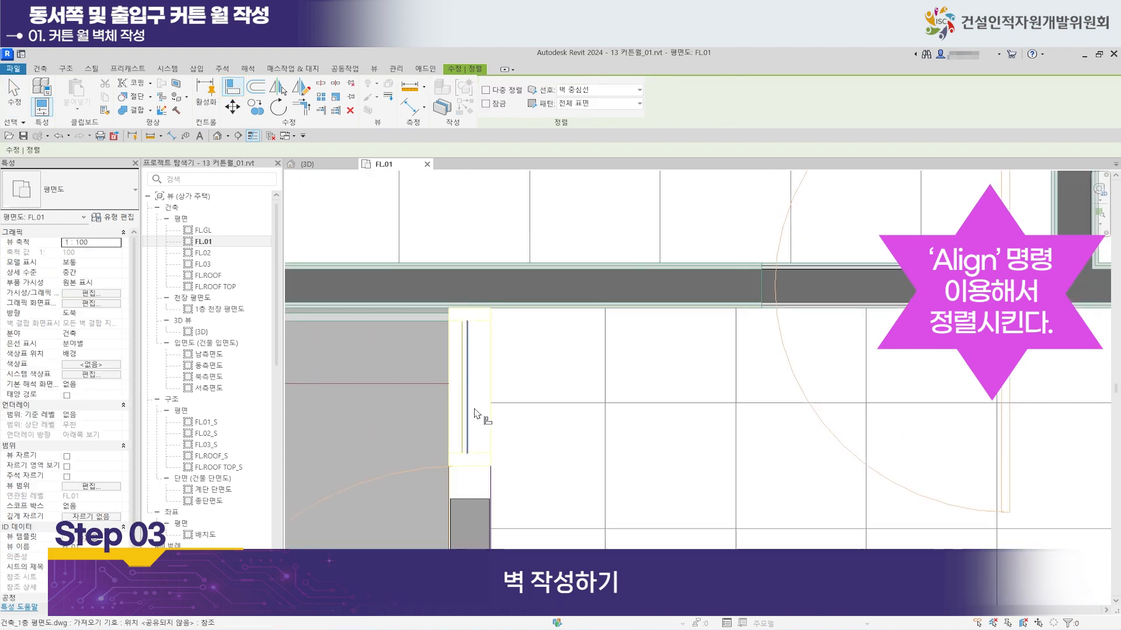
left_click(485, 310)
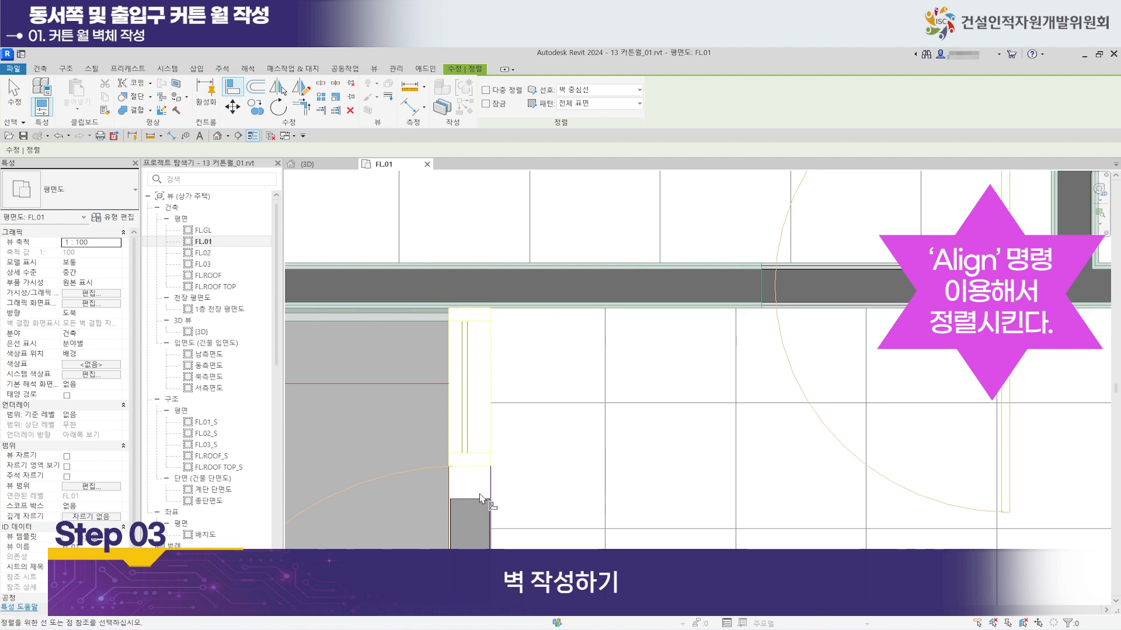
left_click(480, 311)
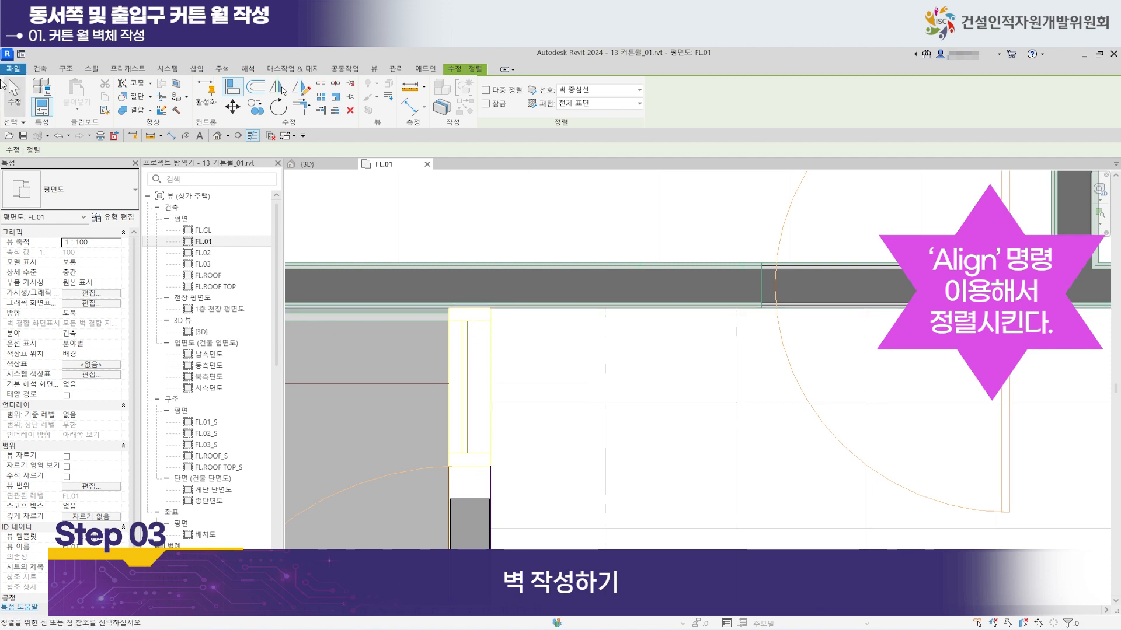
key("Escape")
left_click(232, 89)
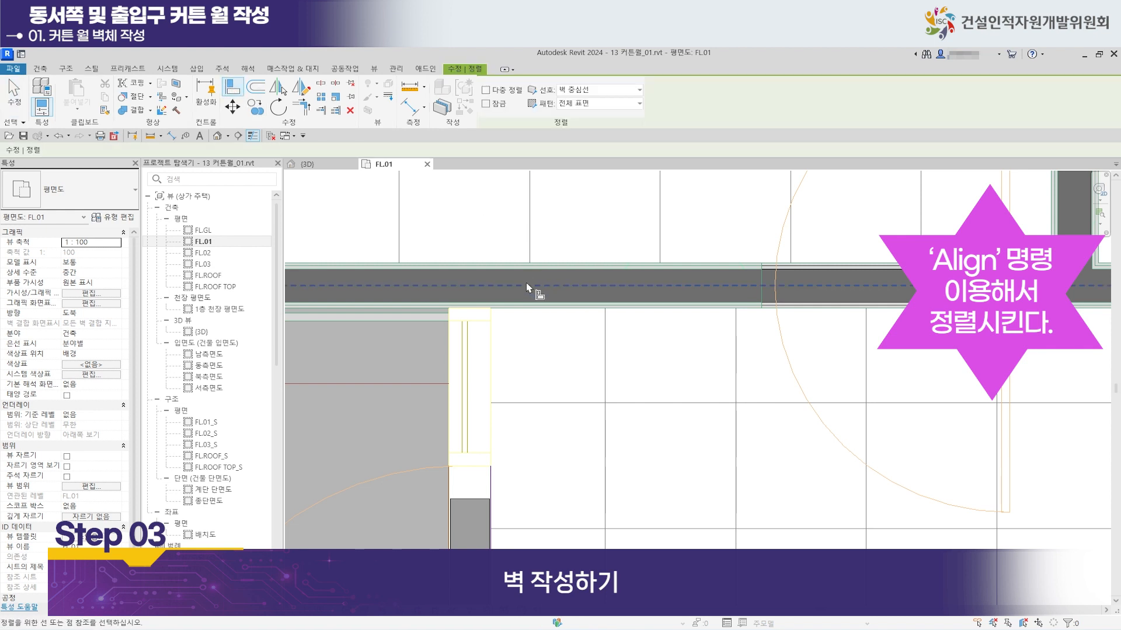
left_click(479, 312)
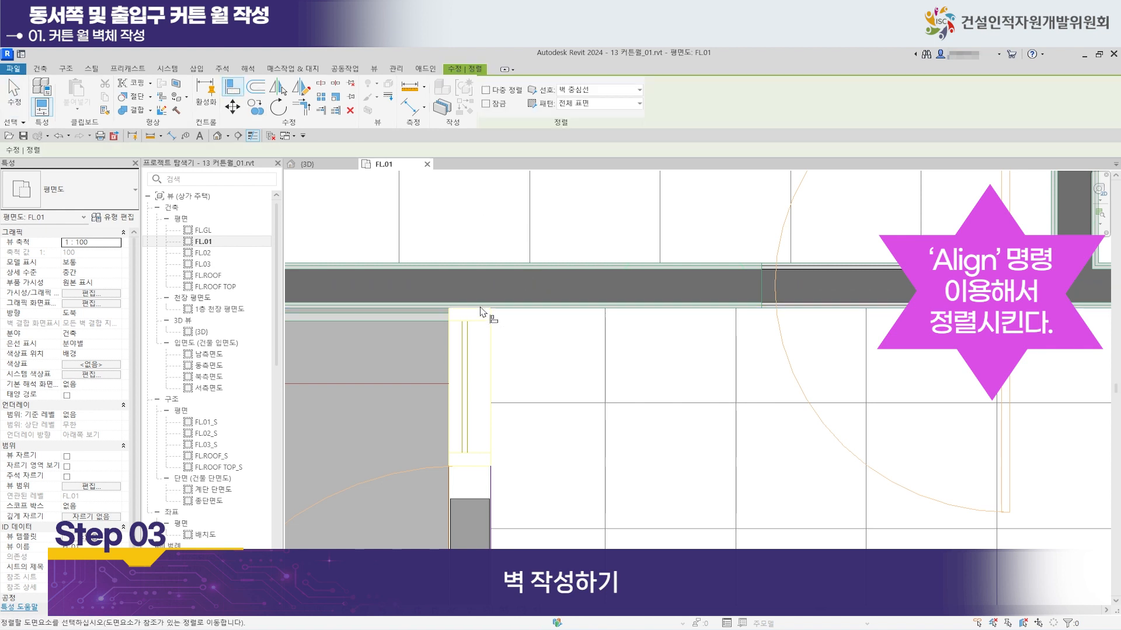
left_click(484, 500)
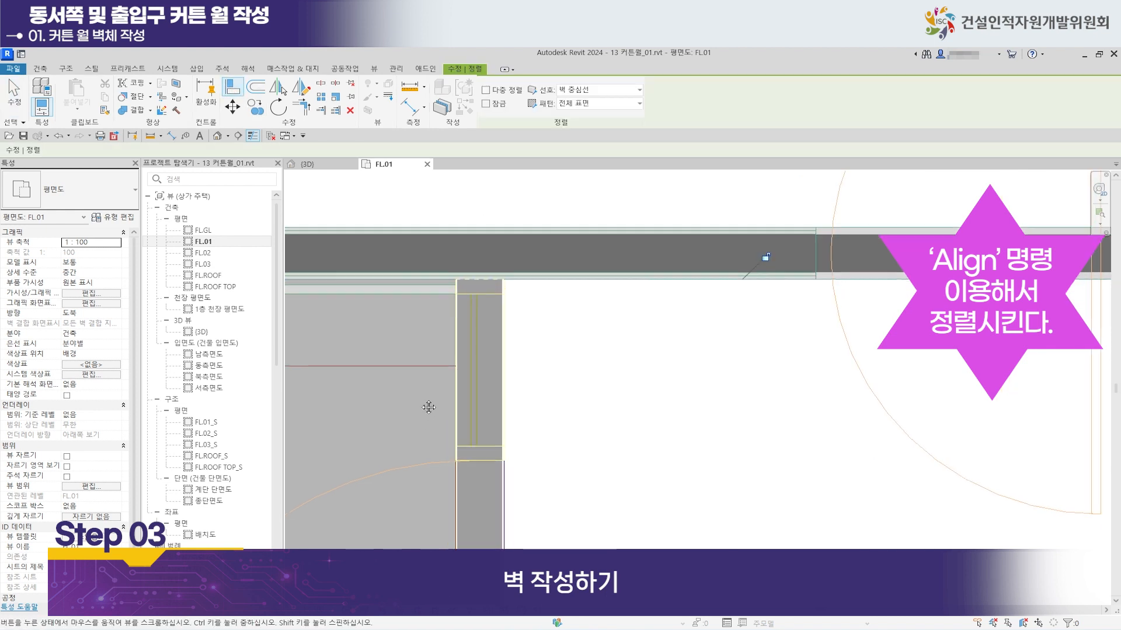
Align the block wall's lower end with the yellow wall and its porch-side face with the entrance edge line.
scroll(432, 397, "up", 4)
middle_click_drag(505, 305, 549, 354)
scroll(562, 444, "up", 7)
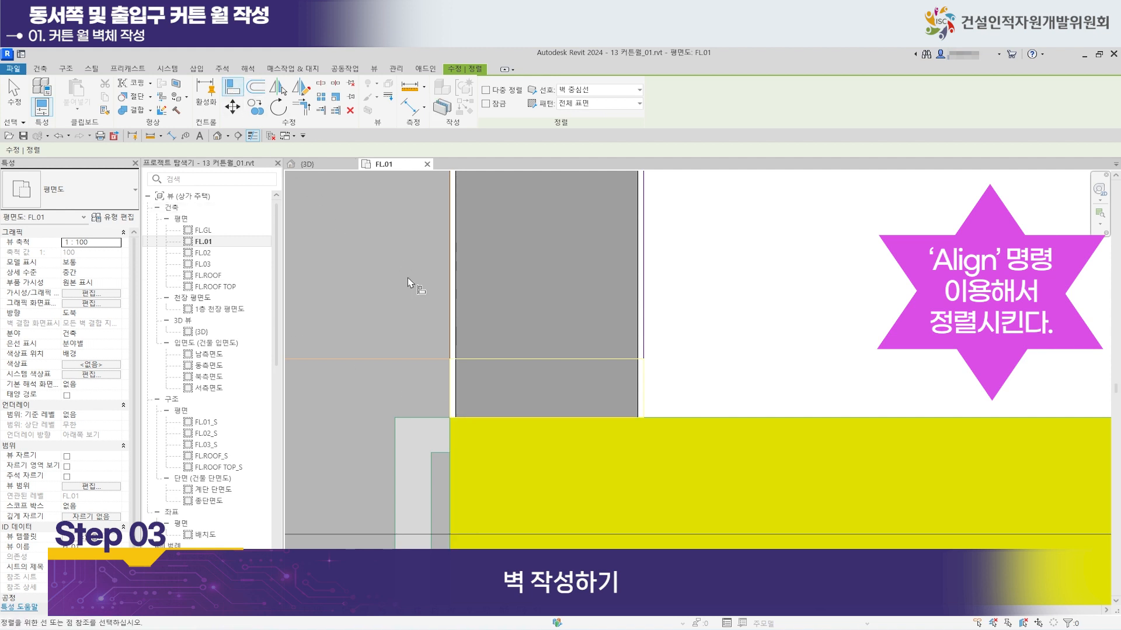
left_click(450, 321)
left_click(455, 325)
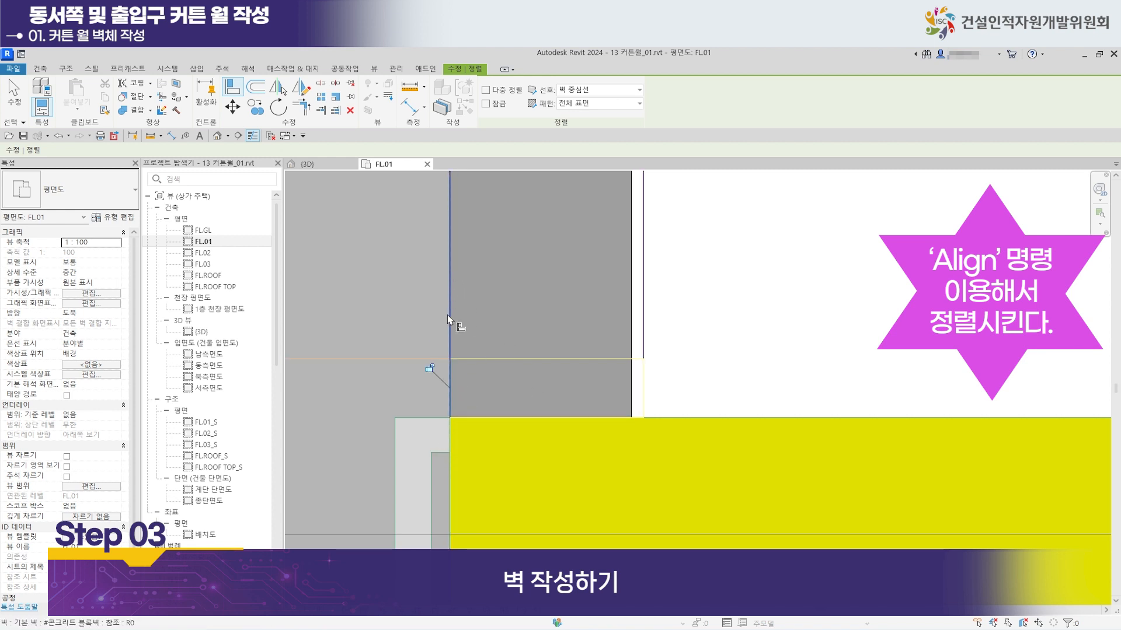
scroll(479, 391, "down", 5)
middle_click_drag(523, 334, 533, 489)
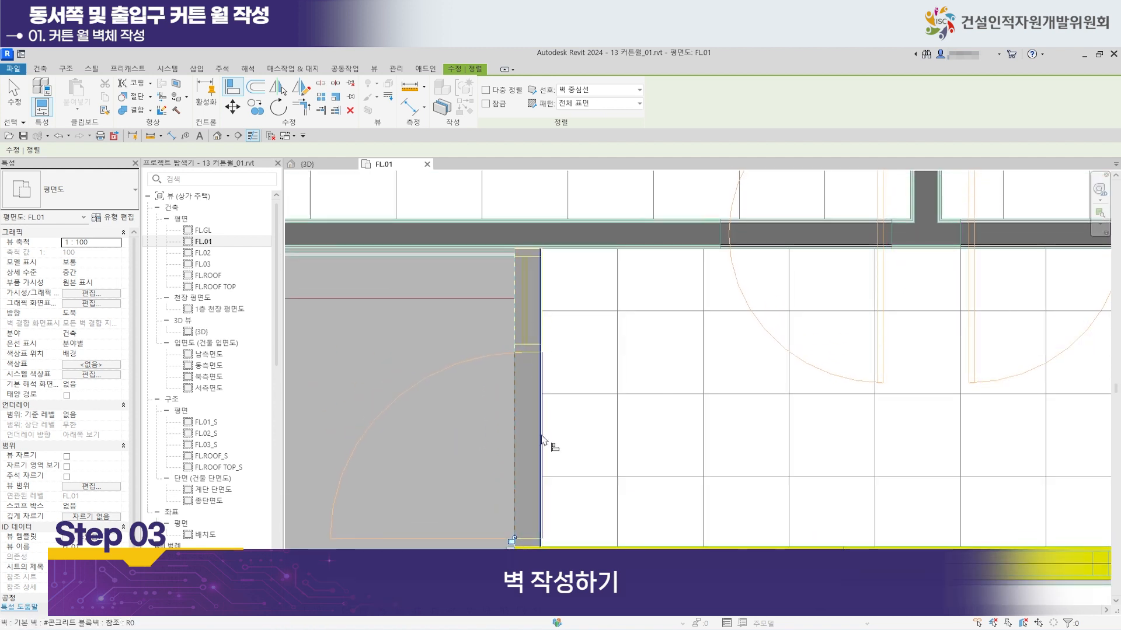
In the {3D} view, join the block wall's geometry with the adjoining panel-clad wall beside the entrance.
left_click(343, 166)
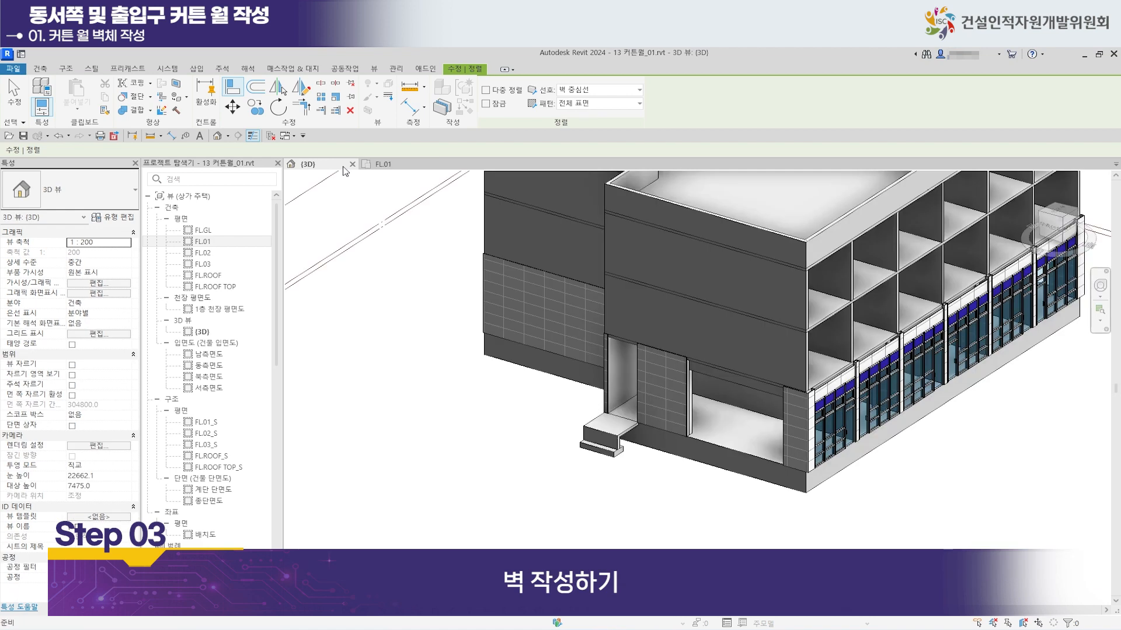
scroll(606, 344, "up", 4)
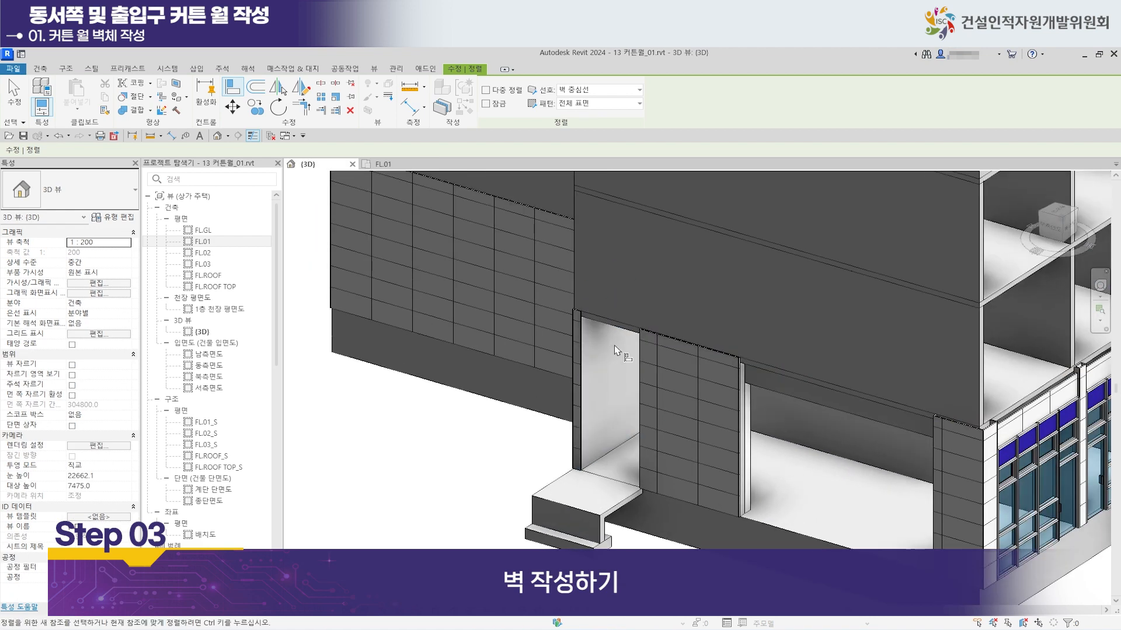
scroll(607, 345, "down", 3)
middle_click_drag(839, 385, 444, 394, "shift")
scroll(561, 380, "up", 4)
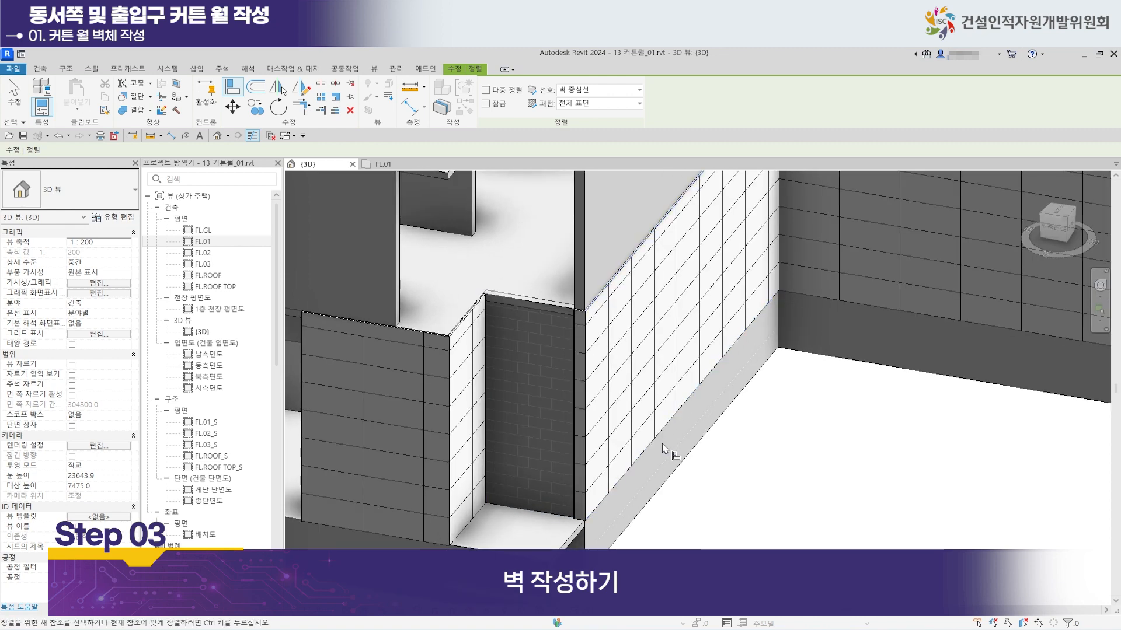
scroll(548, 355, "up", 3)
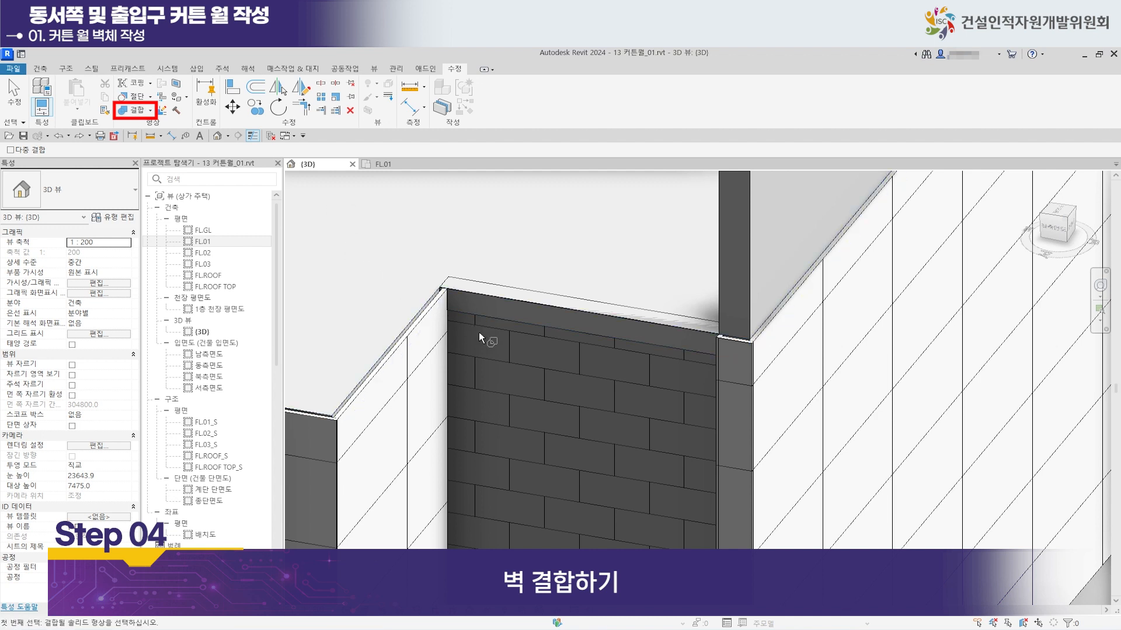
left_click(509, 295)
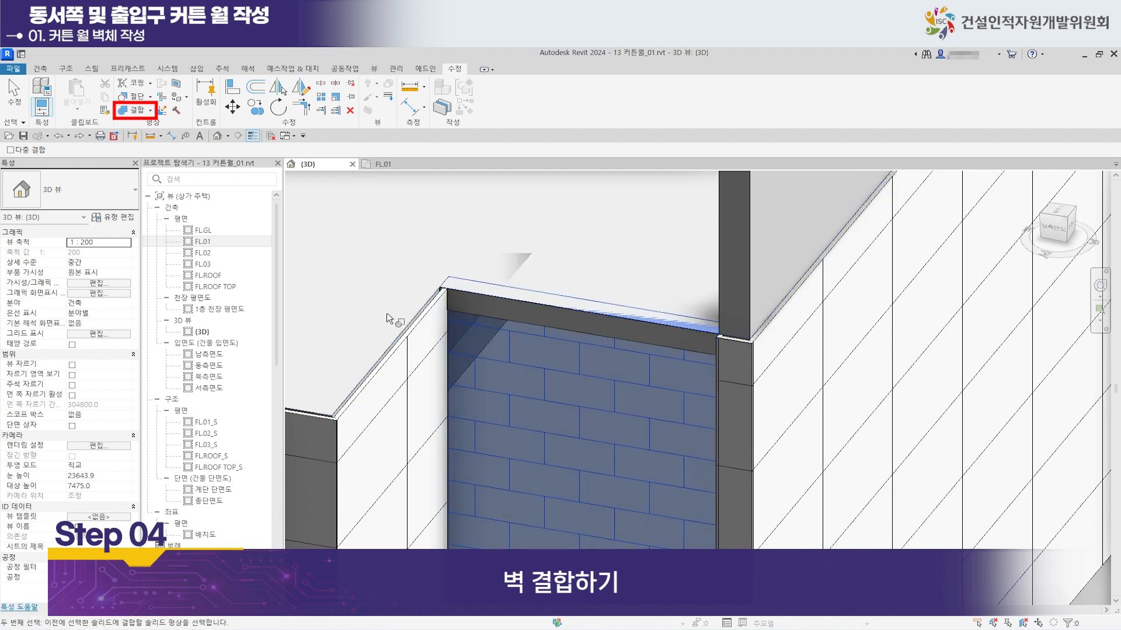
left_click(404, 336)
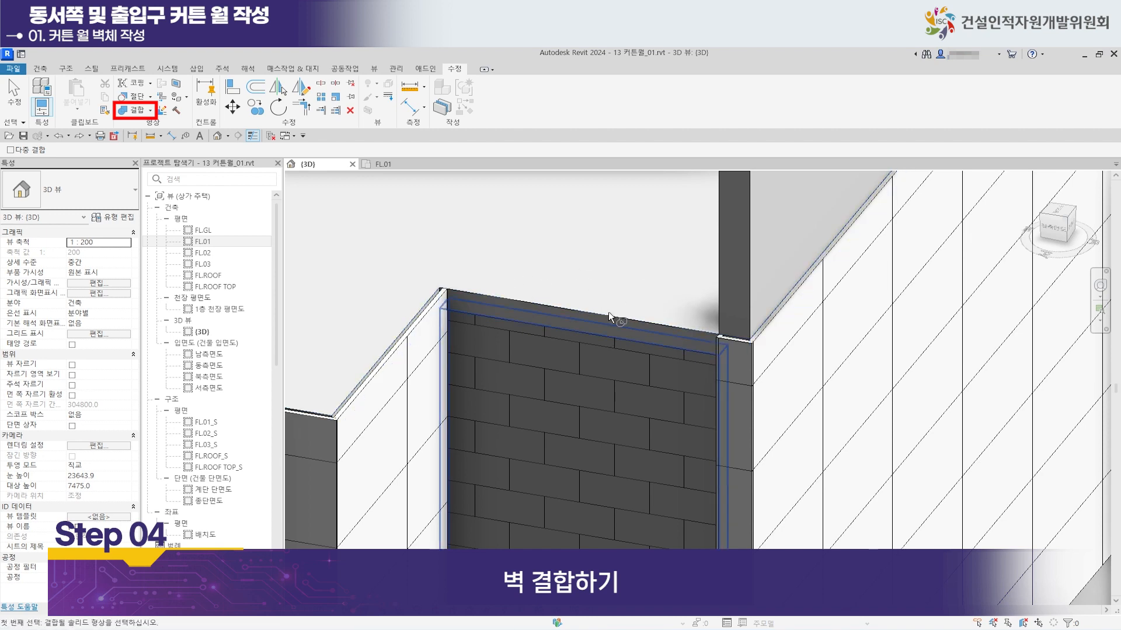
scroll(611, 323, "down", 3)
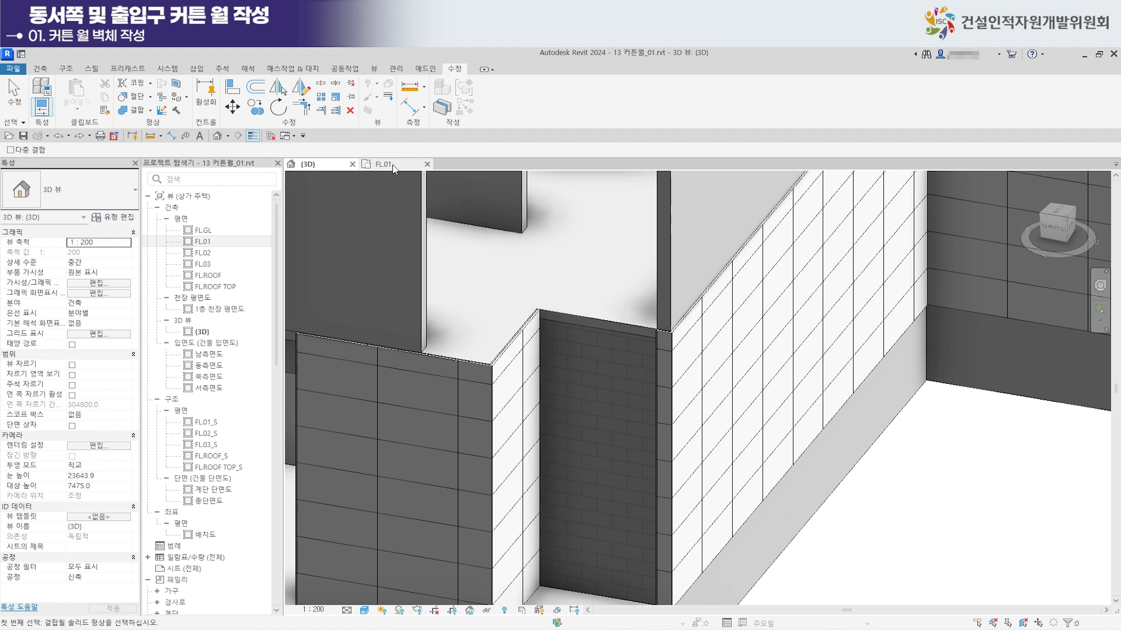
Return to floor plan FL.01 and examine the block wall at the entrance.
left_click(394, 169)
scroll(513, 262, "down", 4)
scroll(519, 406, "up", 3)
mouse_move(522, 365)
middle_mouse_down()
mouse_move(530, 387)
mouse_move(540, 366)
middle_mouse_up()
left_click(315, 164)
left_click(401, 165)
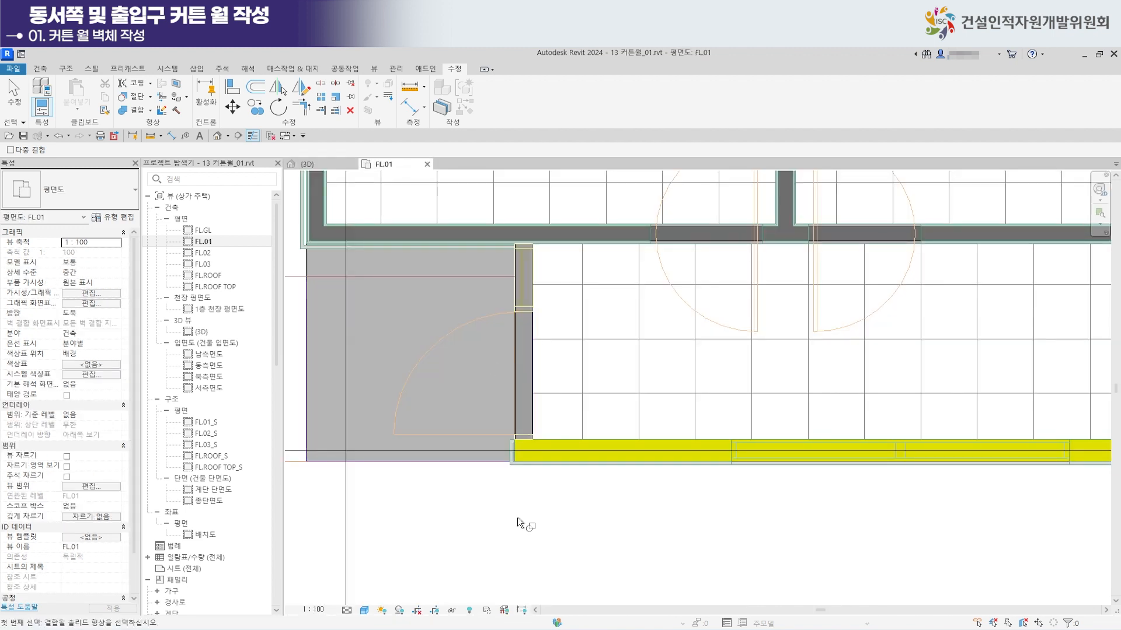
scroll(576, 493, "up", 3)
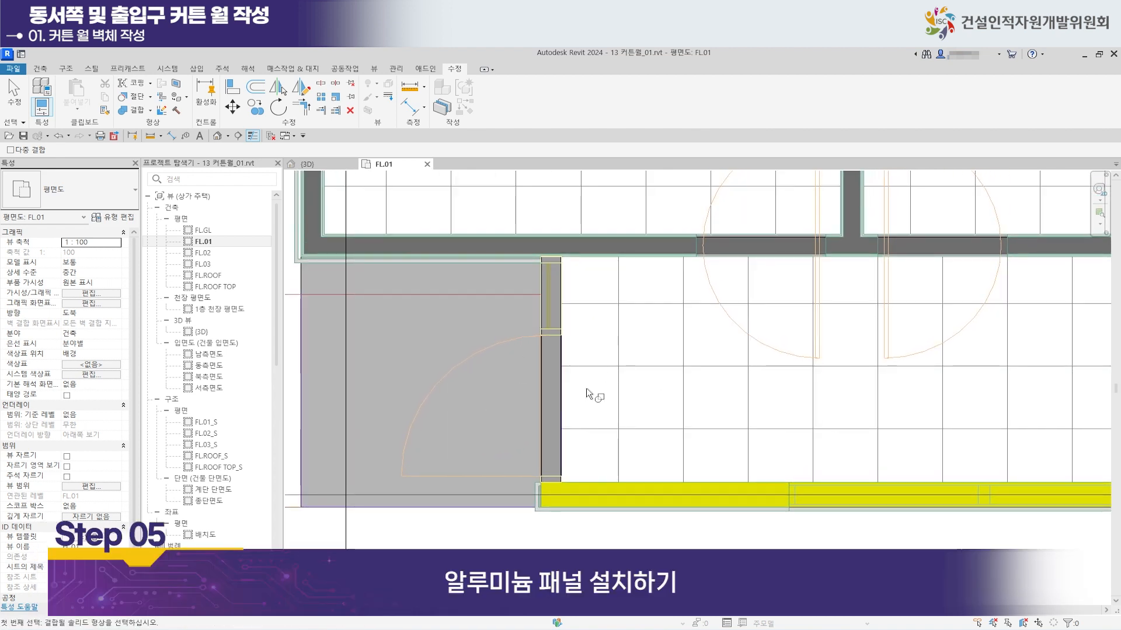
scroll(586, 390, "up", 1)
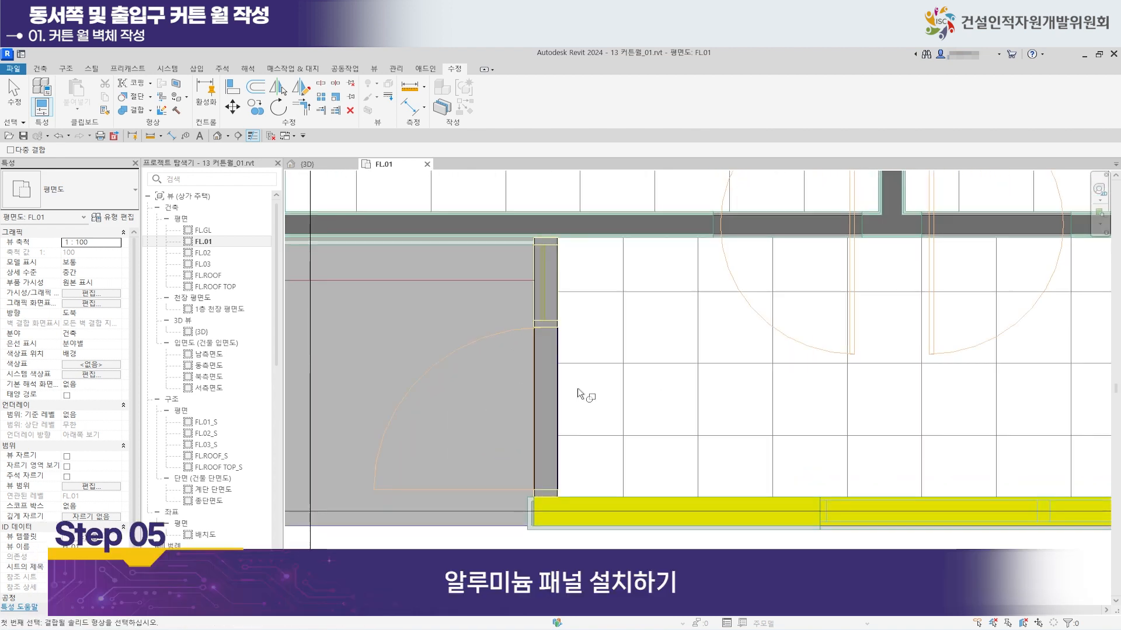
Draw a vertical architectural wall of type #T30 AL패널 about 1220 mm long, parallel to the block wall on its porch side.
left_click(41, 69)
left_click(43, 109)
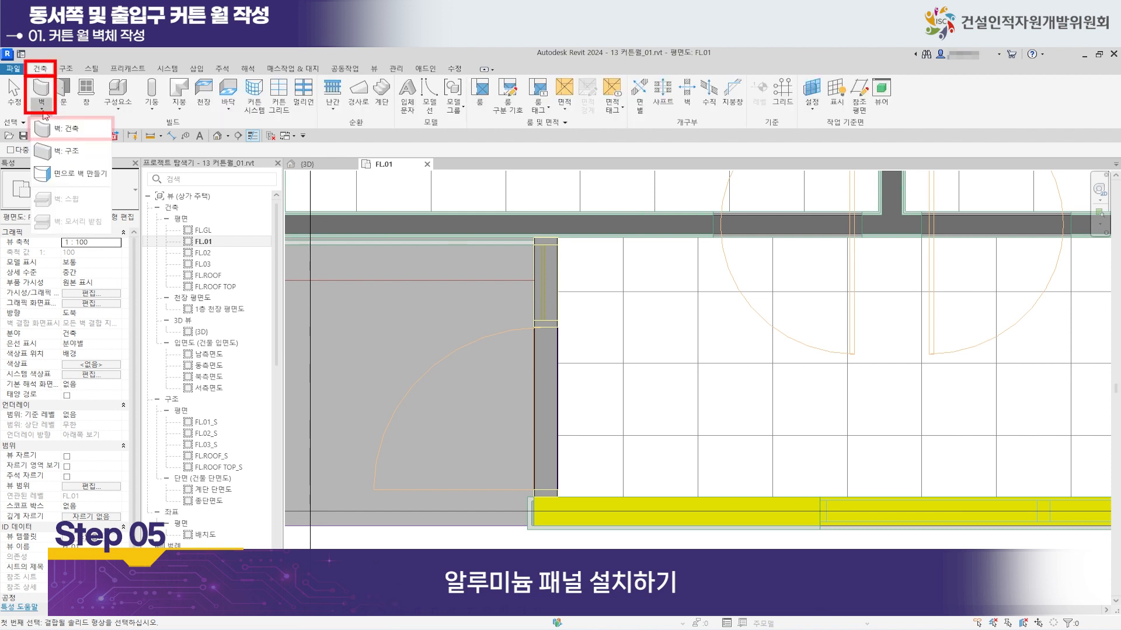
left_click(75, 136)
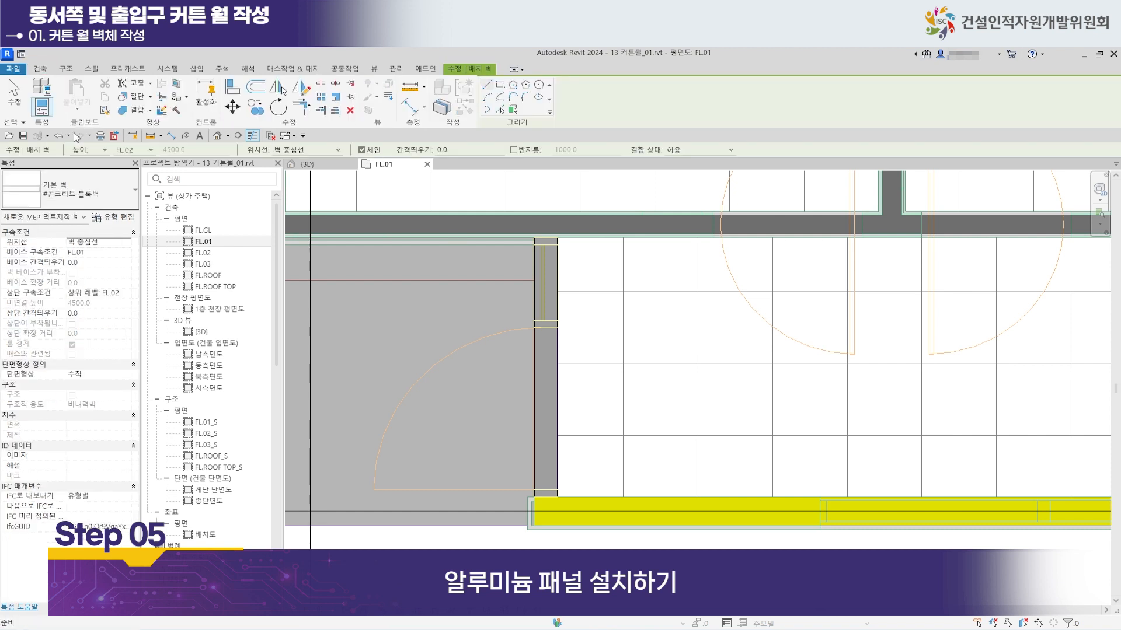
left_click(132, 192)
left_click_drag(146, 267, 146, 241)
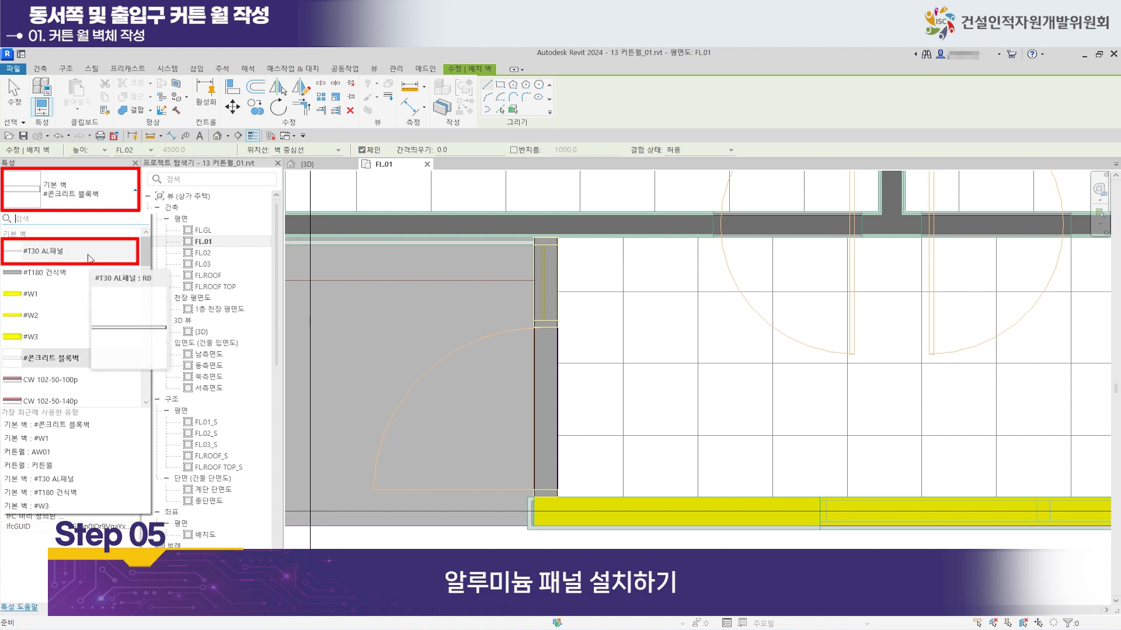
left_click(90, 259)
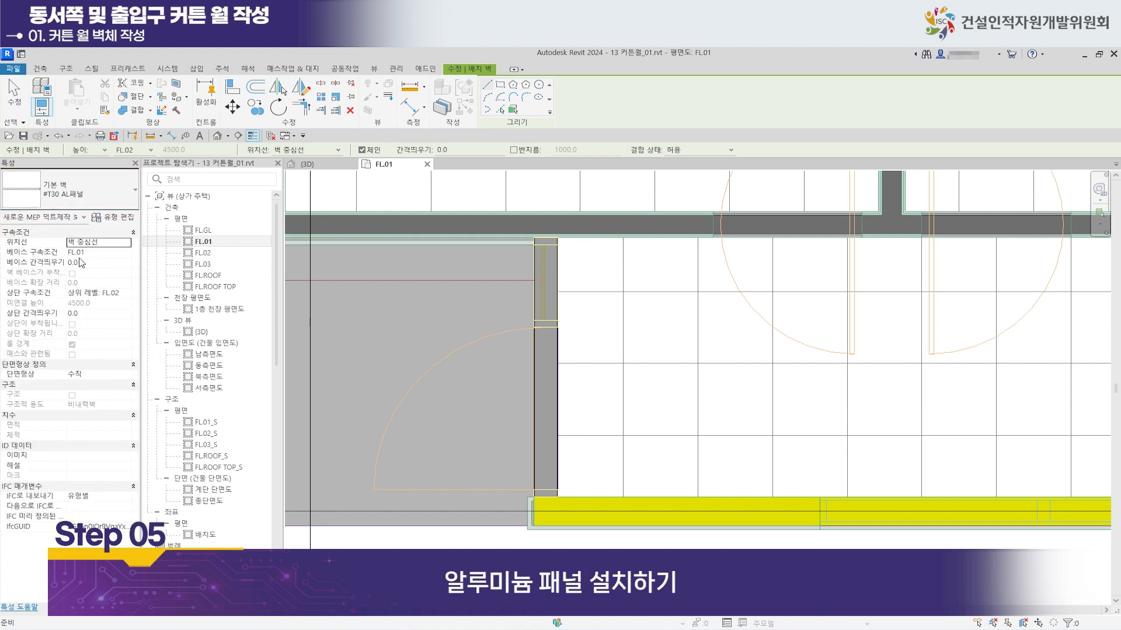
left_click(508, 478)
left_click(507, 302)
key("Escape")
key("Escape")
Disallow joins at both ends of the #T30 AL패널 wall.
scroll(505, 299, "up", 3)
right_click(506, 294)
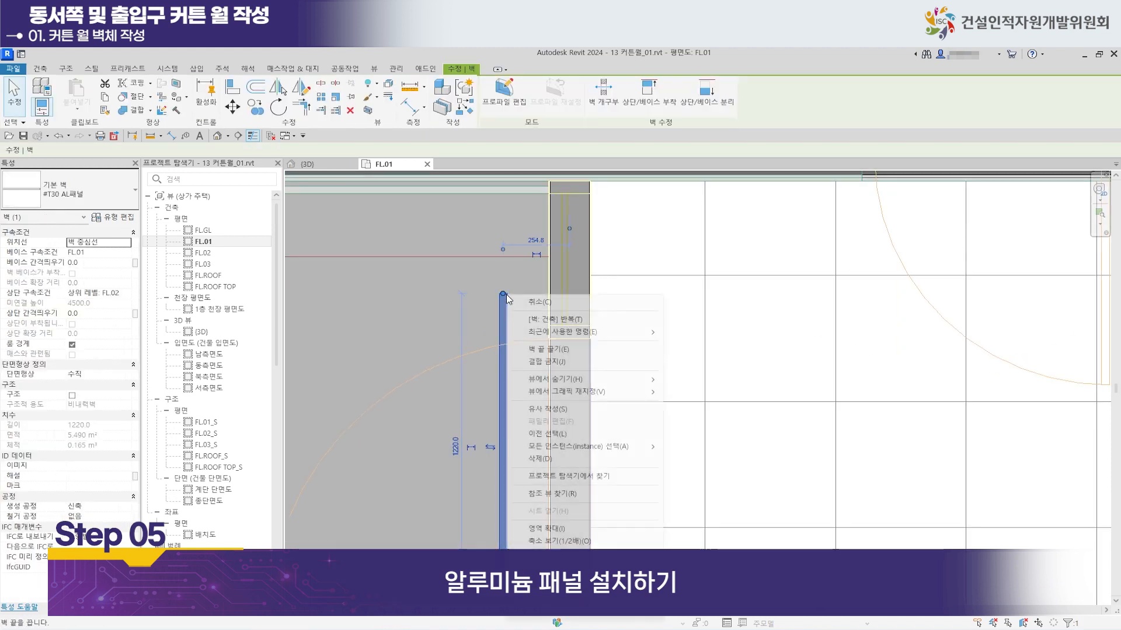
left_click(529, 363)
scroll(507, 355, "down", 4)
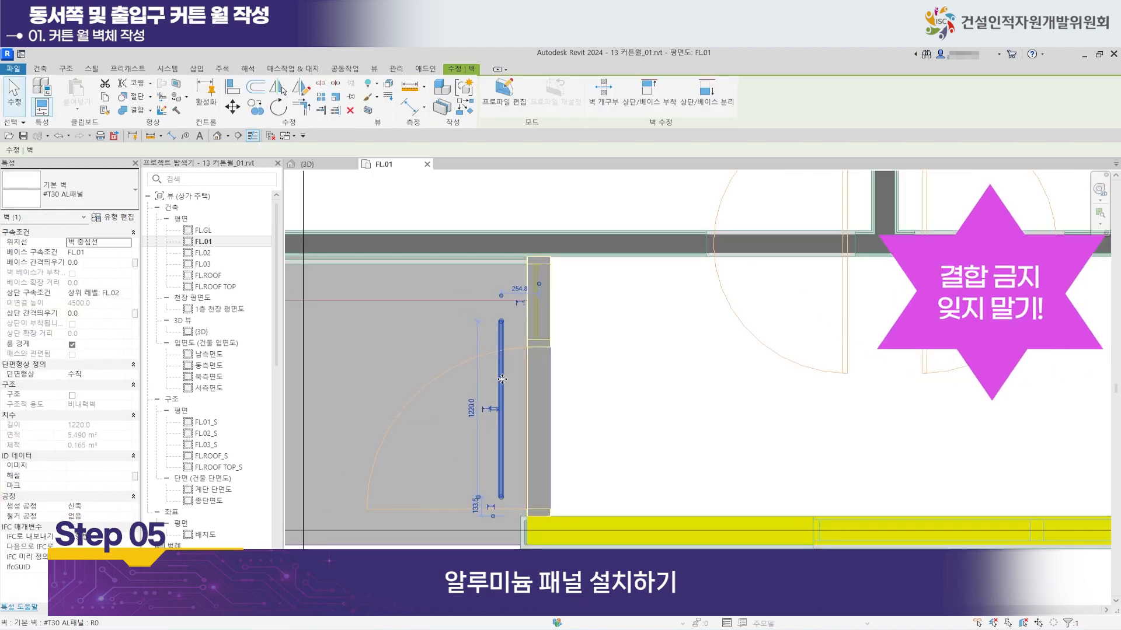
middle_click_drag(499, 410, 495, 284)
scroll(496, 352, "up", 5)
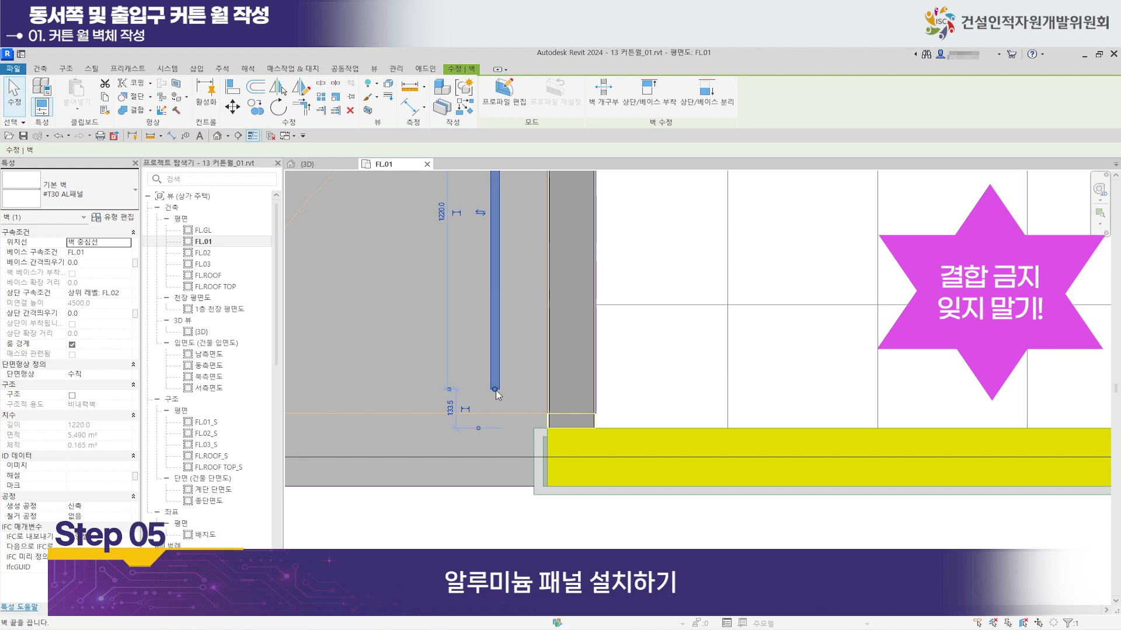
right_click(496, 388)
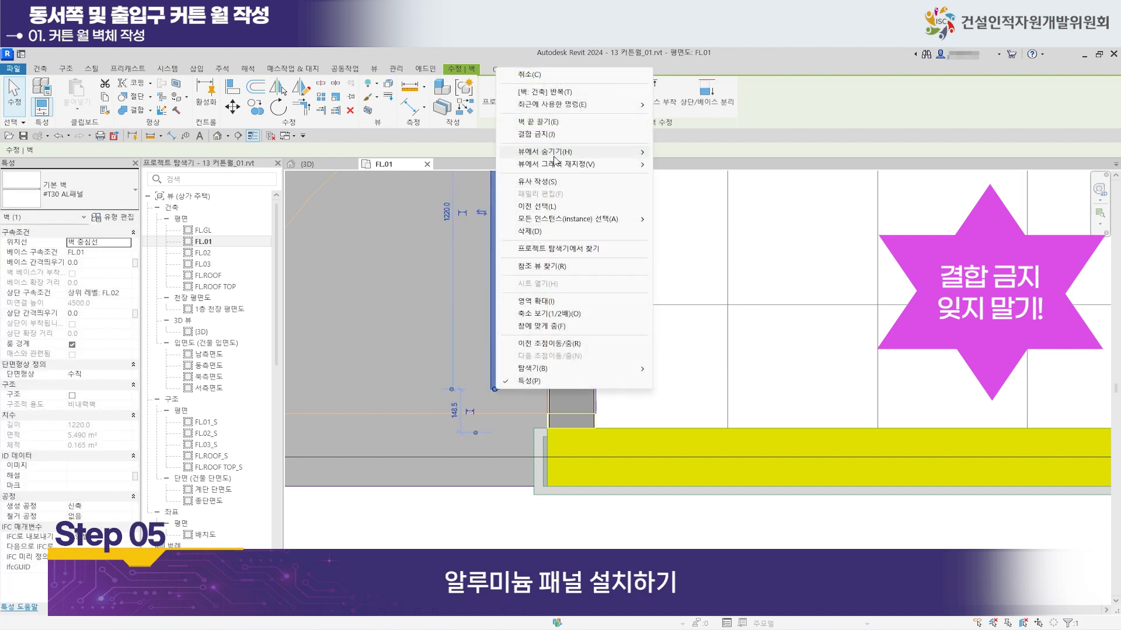
left_click(554, 135)
middle_click_drag(515, 266, 486, 403)
scroll(491, 376, "down", 2)
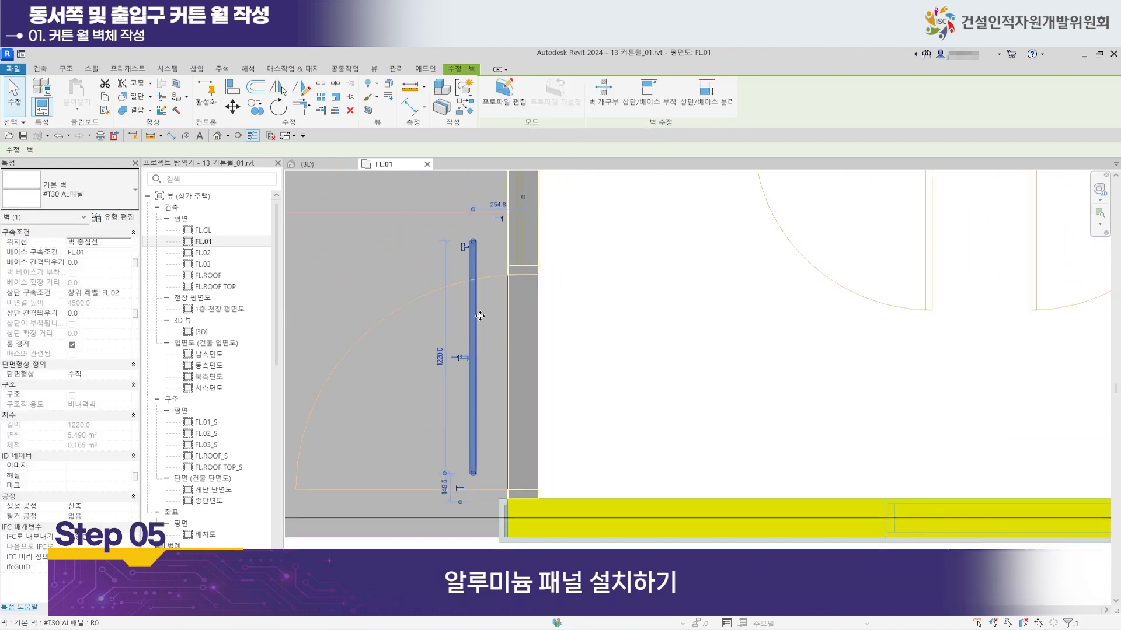
middle_click_drag(490, 342, 475, 420)
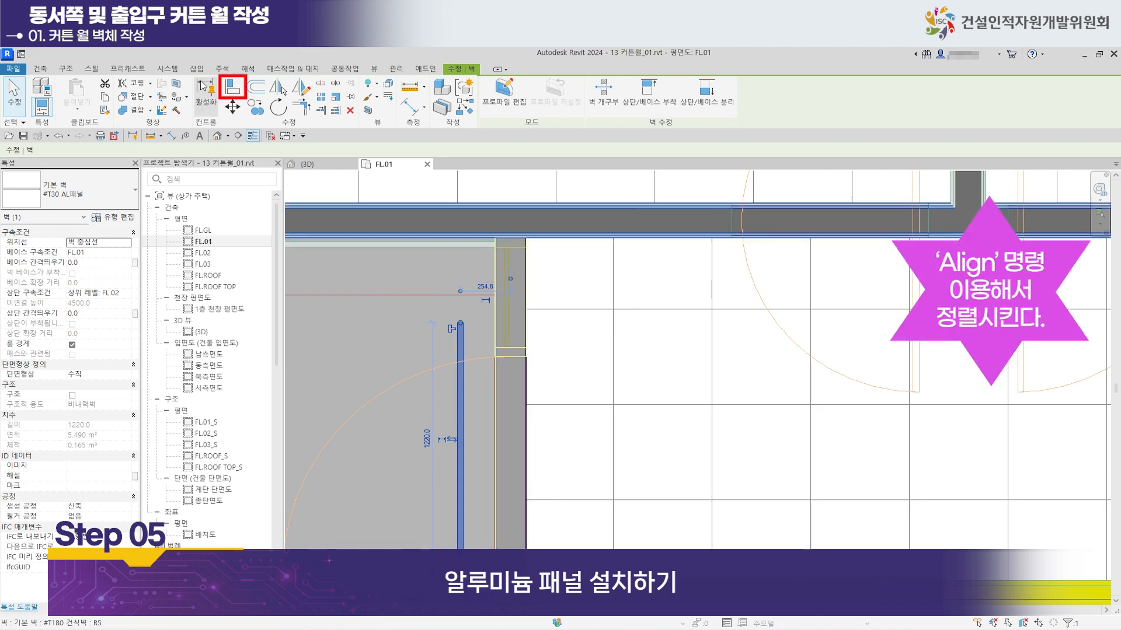
Align both ends of the vertical #T30 AL패널 wall with the faces of the existing AL패널 claddings above and below it.
key("a")
key("l")
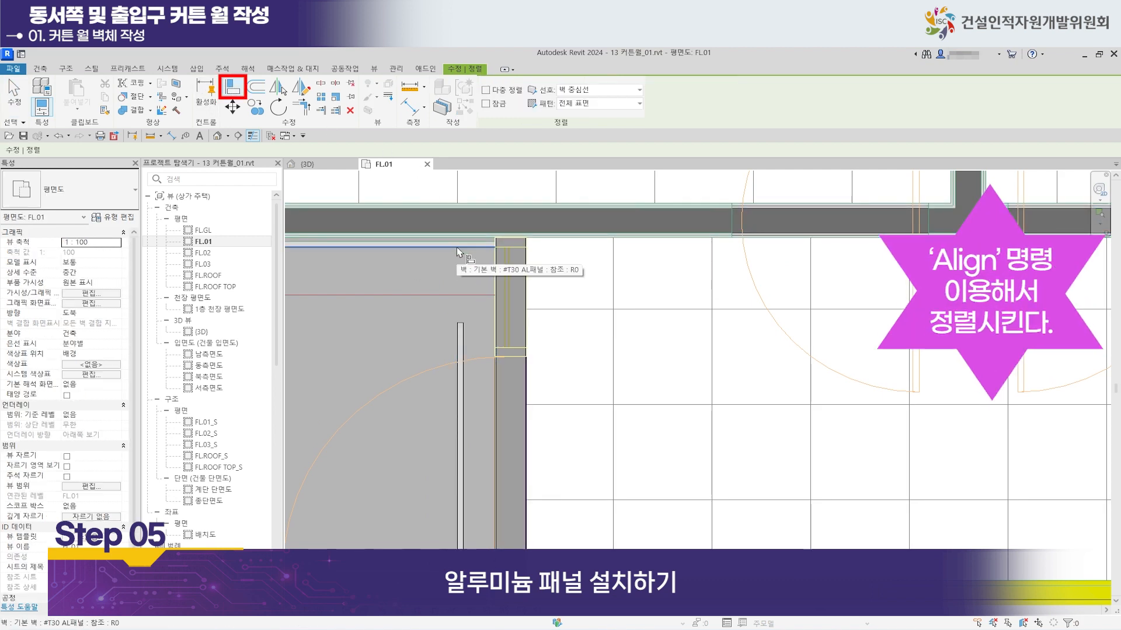
scroll(458, 251, "up", 2)
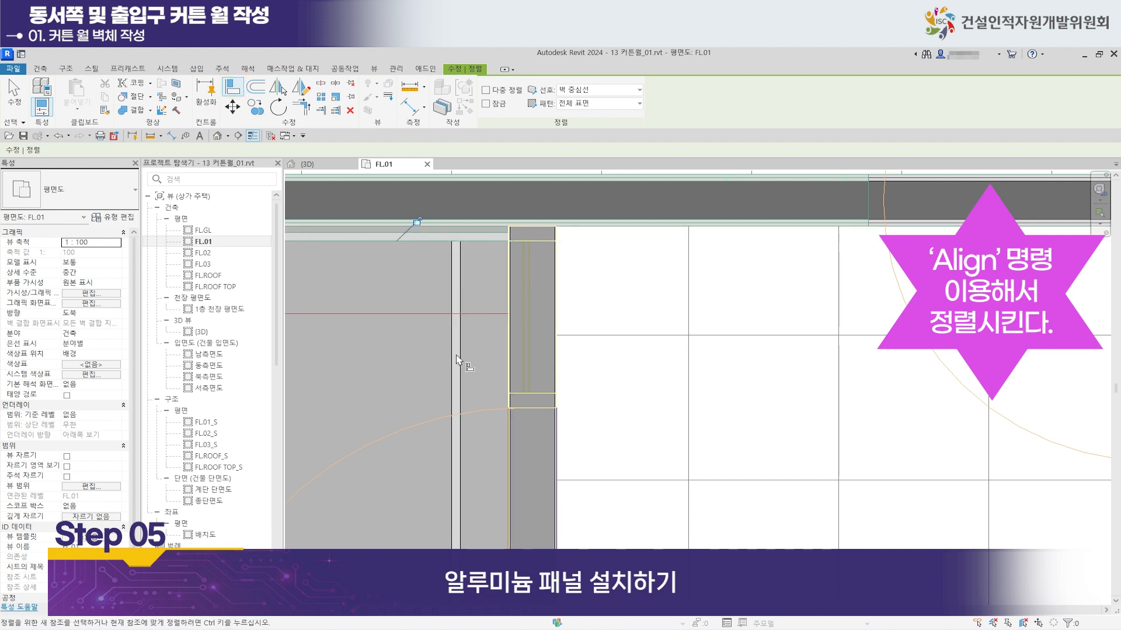
middle_click_drag(490, 382, 525, 231)
scroll(527, 347, "down", 1)
middle_click_drag(533, 546, 528, 490)
scroll(500, 484, "up", 2)
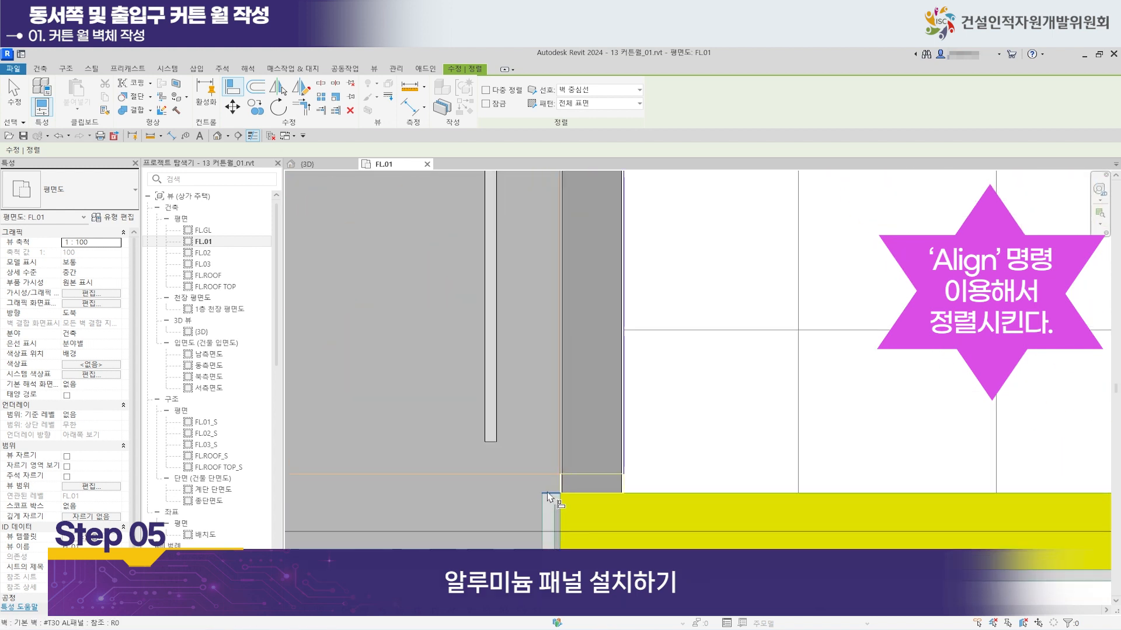
left_click(490, 442)
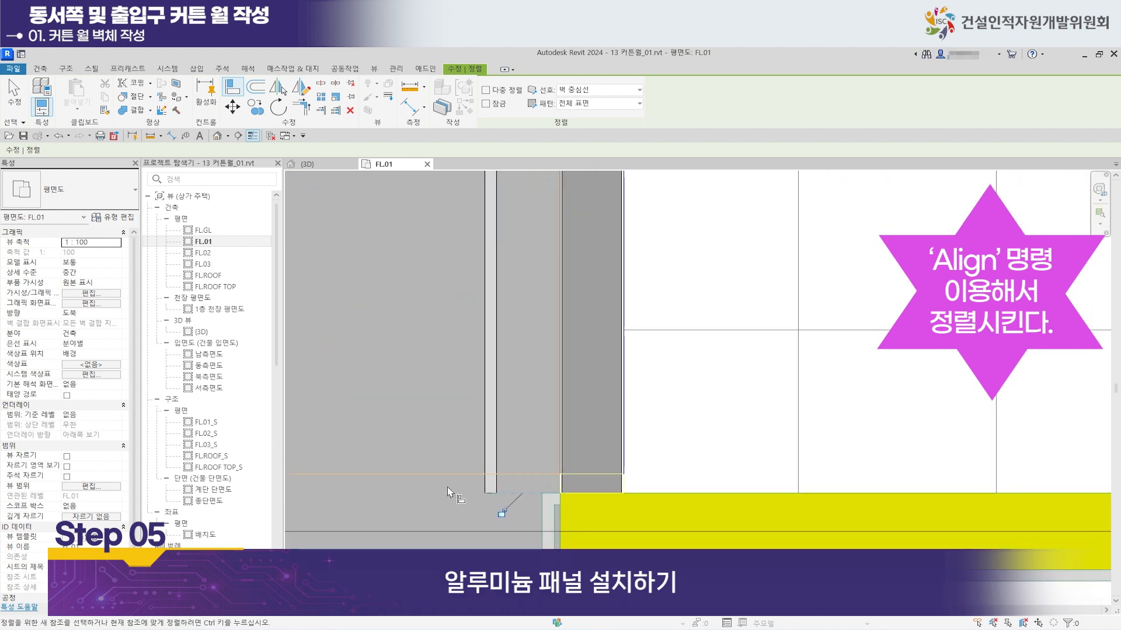
scroll(507, 468, "down", 1)
middle_click_drag(517, 433, 492, 524)
scroll(506, 490, "down", 1)
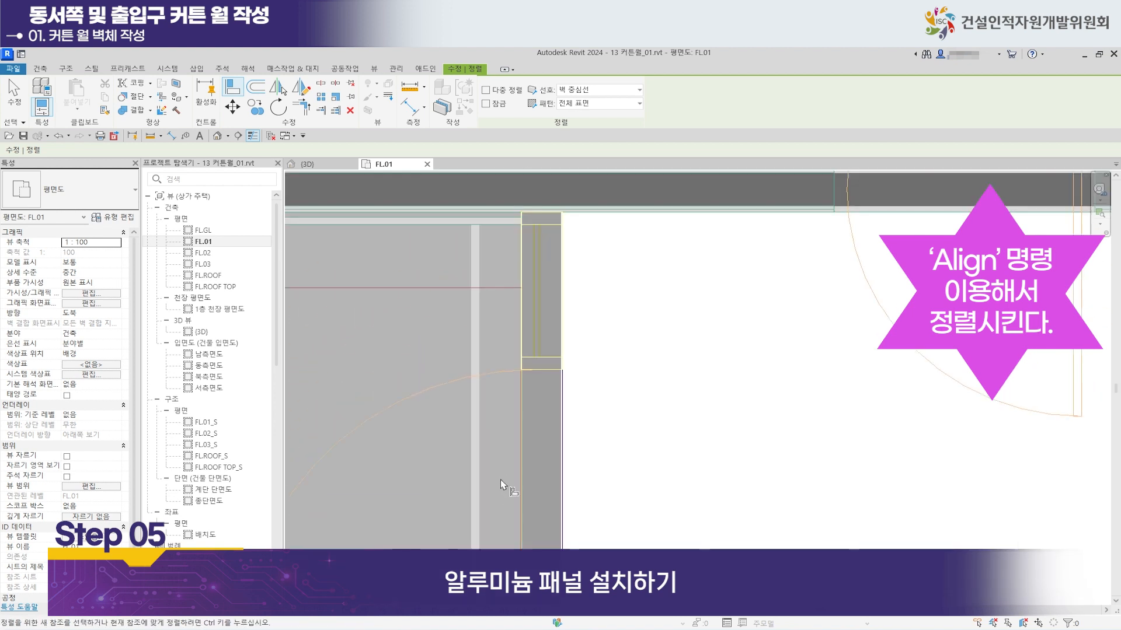
scroll(538, 314, "up", 1)
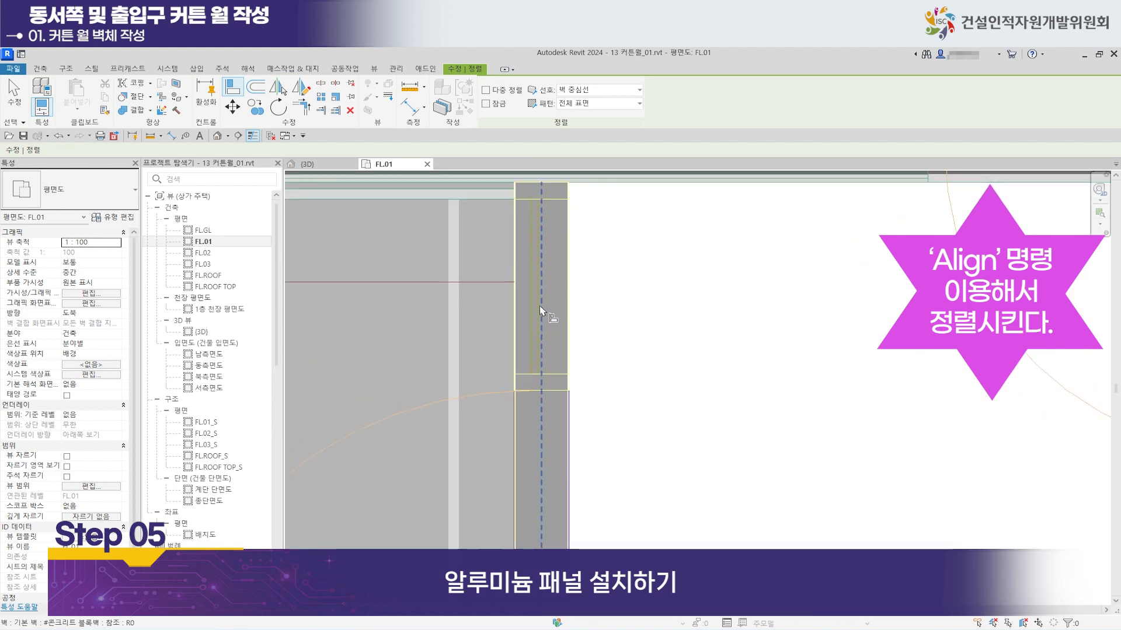
scroll(530, 419, "up", 2)
middle_click_drag(538, 433, 541, 219)
scroll(541, 246, "down", 2)
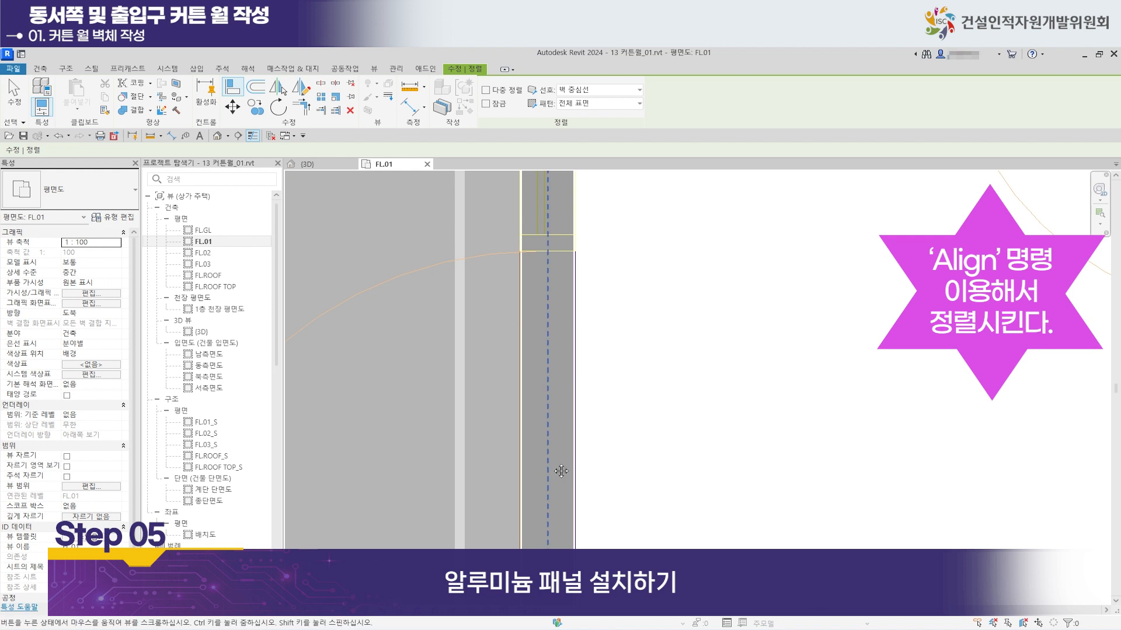
middle_click_drag(555, 473, 550, 279)
scroll(551, 321, "up", 4)
middle_click_drag(535, 351, 589, 384)
scroll(530, 407, "up", 2)
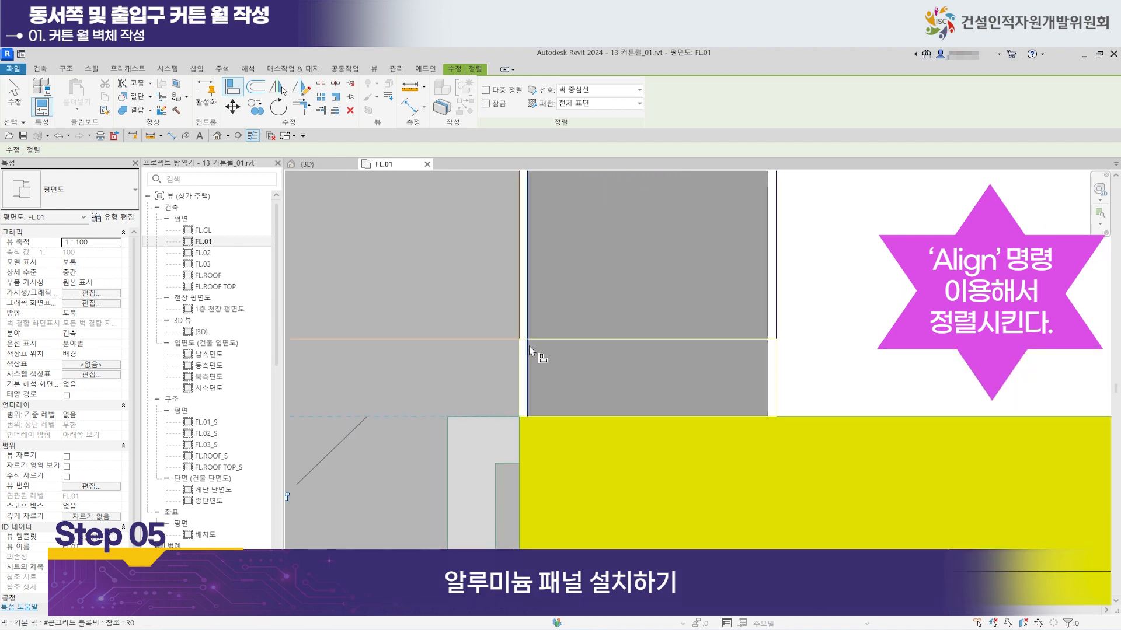
left_click(529, 362)
scroll(531, 374, "down", 3)
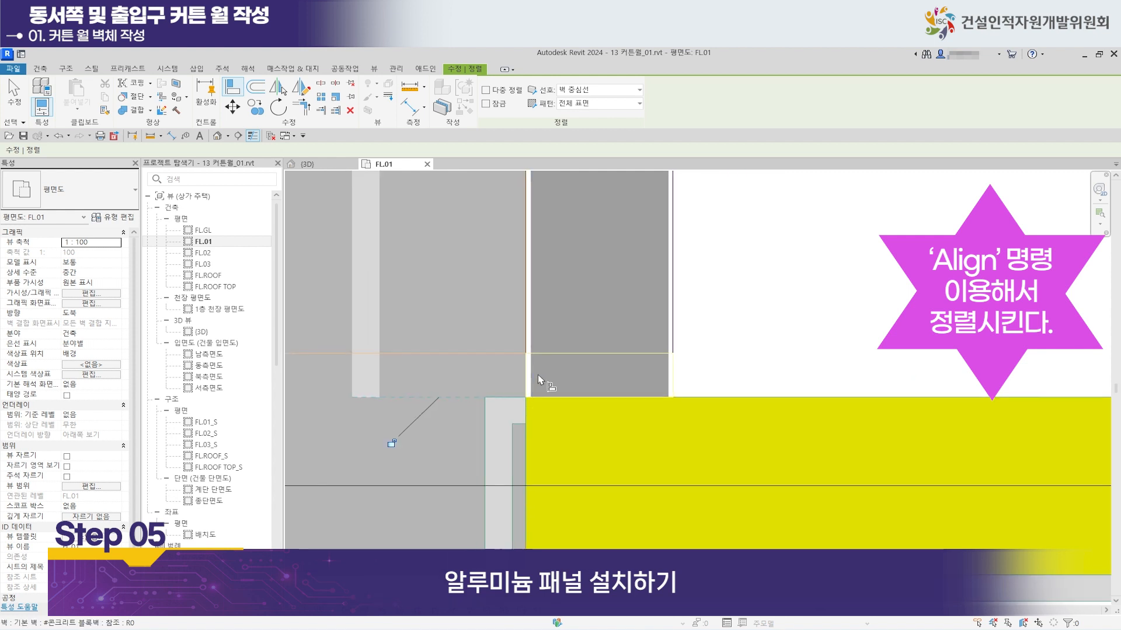
left_click(14, 93)
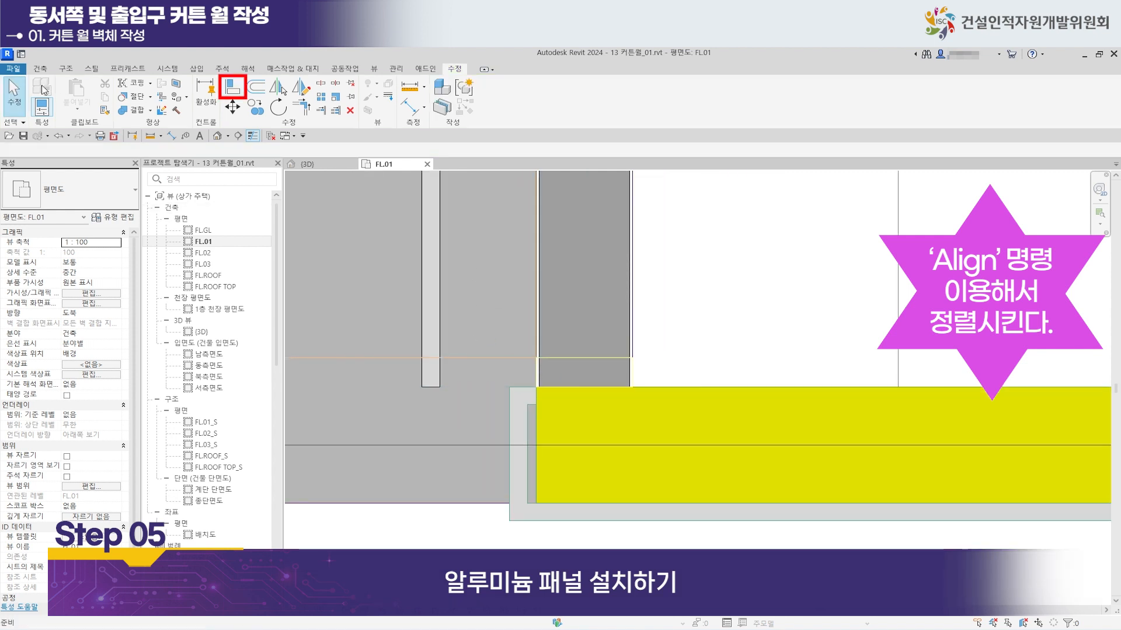
Align the block-wall-side face of the #T30 AL패널 wall with the porch-side face of the concrete block wall.
left_click(233, 88)
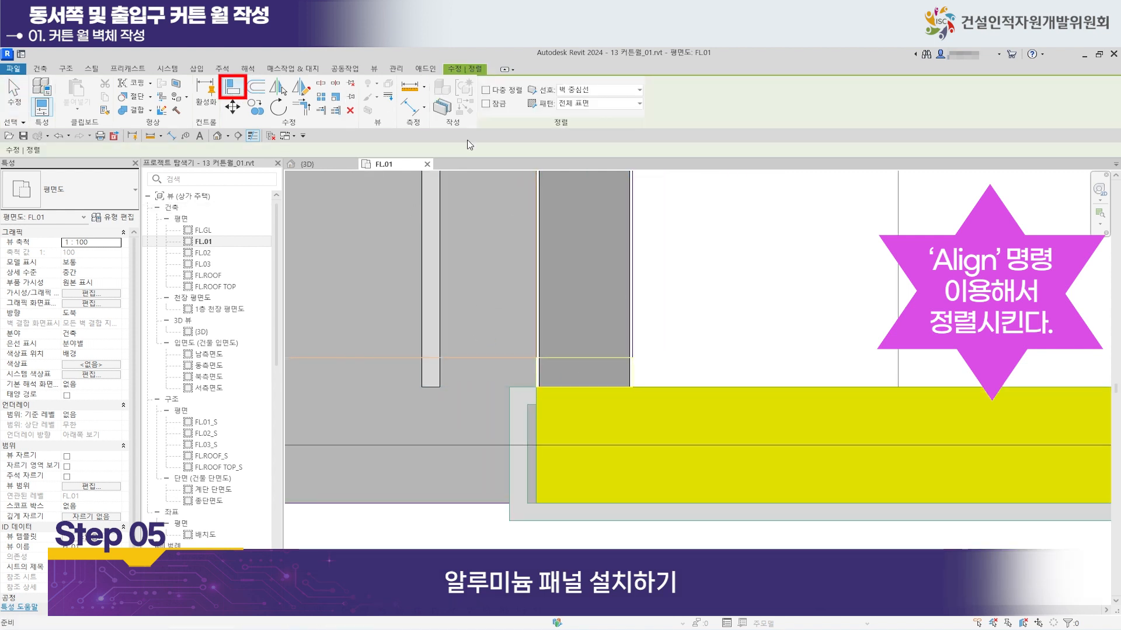
left_click(540, 349)
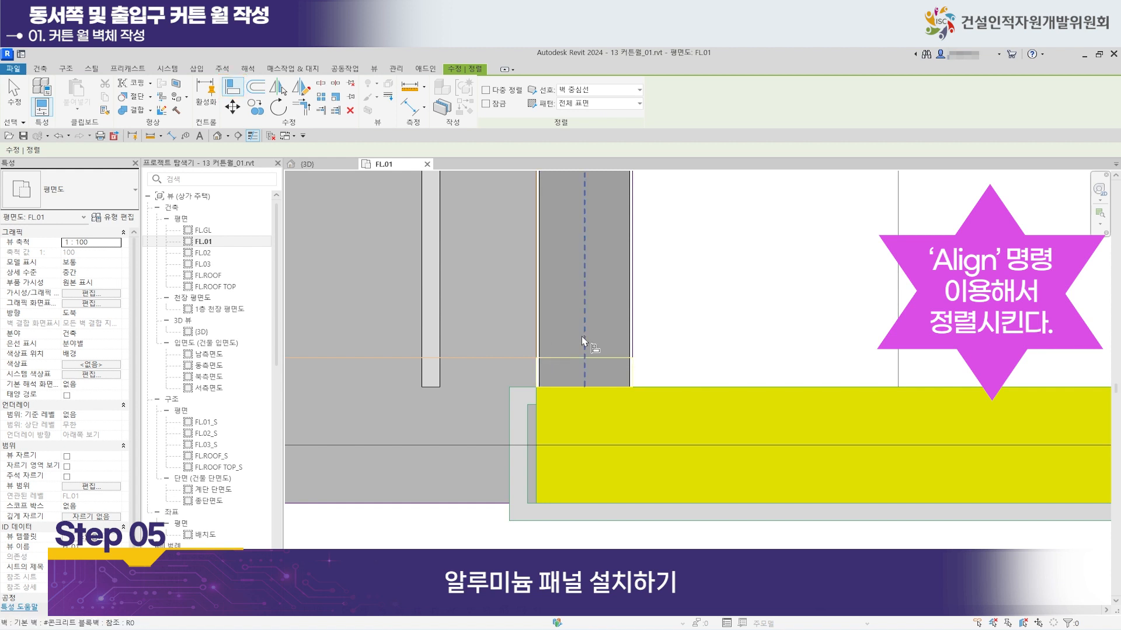
scroll(560, 344, "down", 2)
scroll(533, 379, "up", 3)
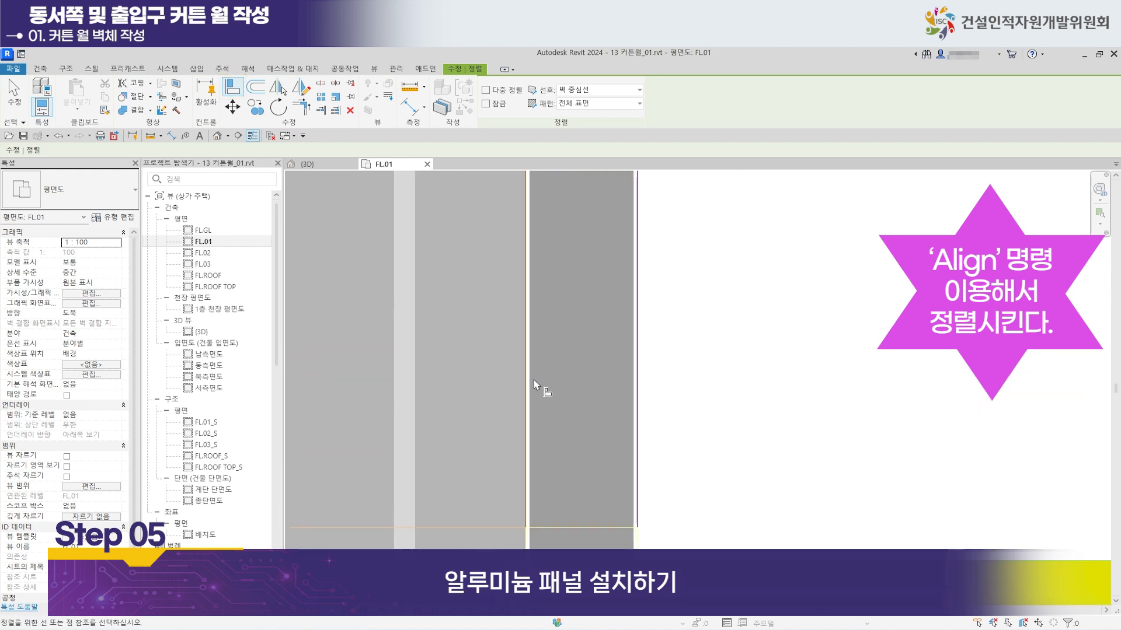
left_click(415, 385)
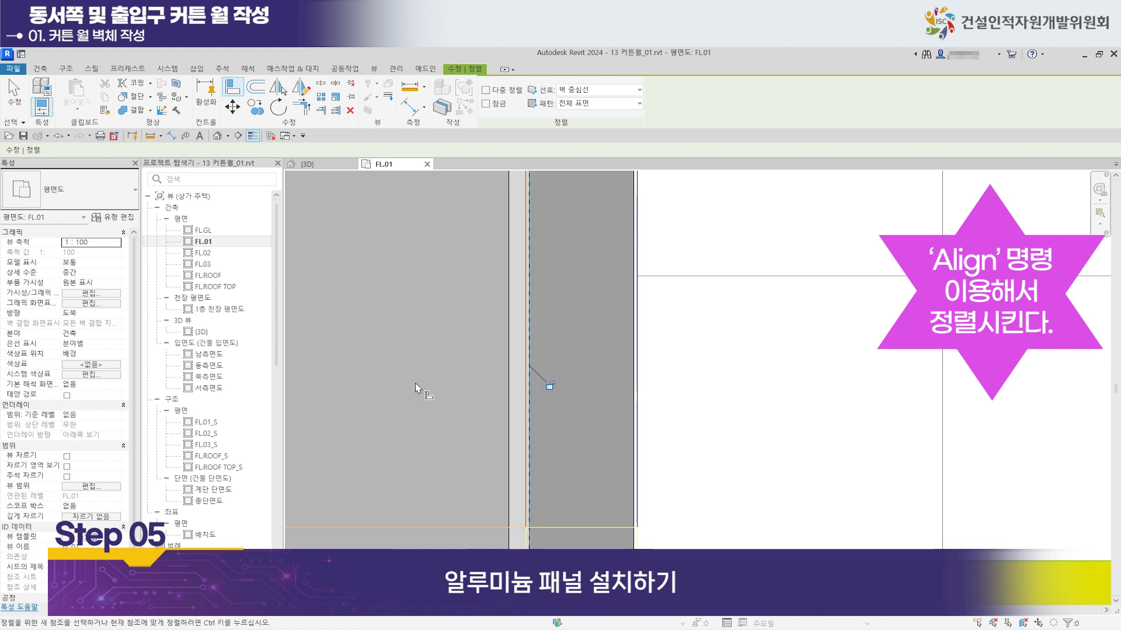
scroll(555, 432, "down", 2)
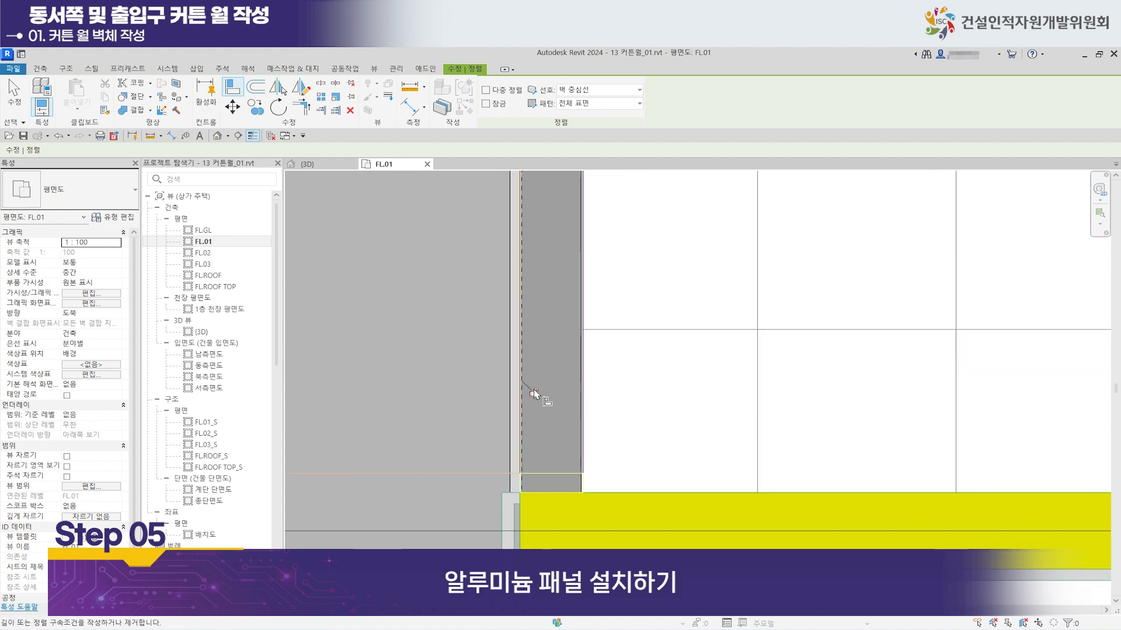
Examine the block wall and its aluminium panel in the {3D} view and in floor plan FL.01.
left_click(318, 165)
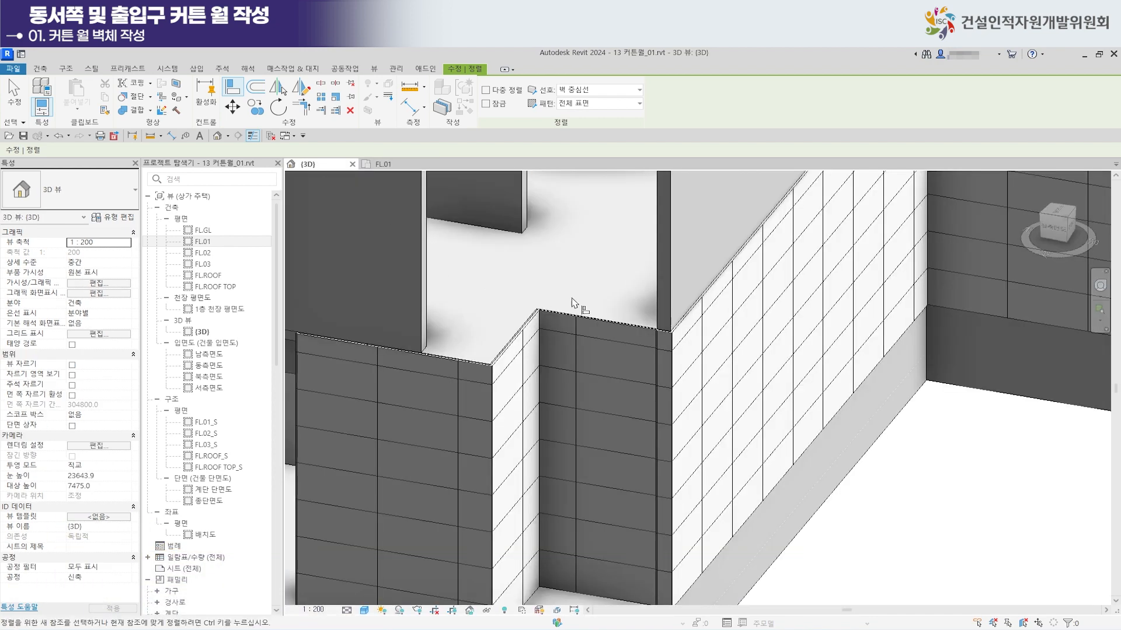
scroll(655, 343, "up", 3)
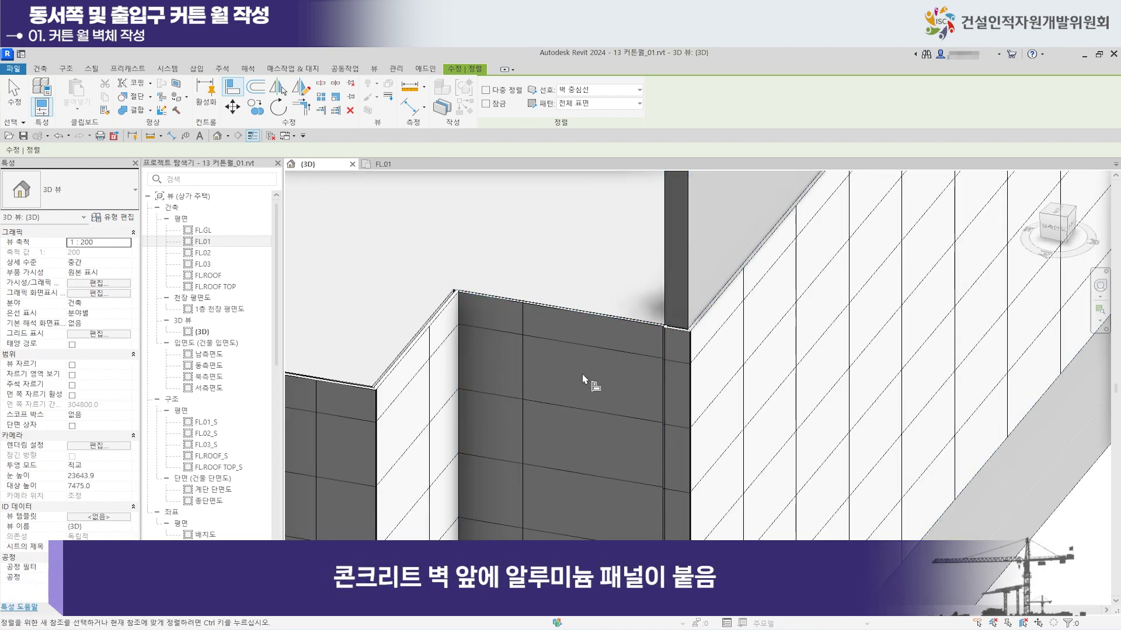
left_click(377, 163)
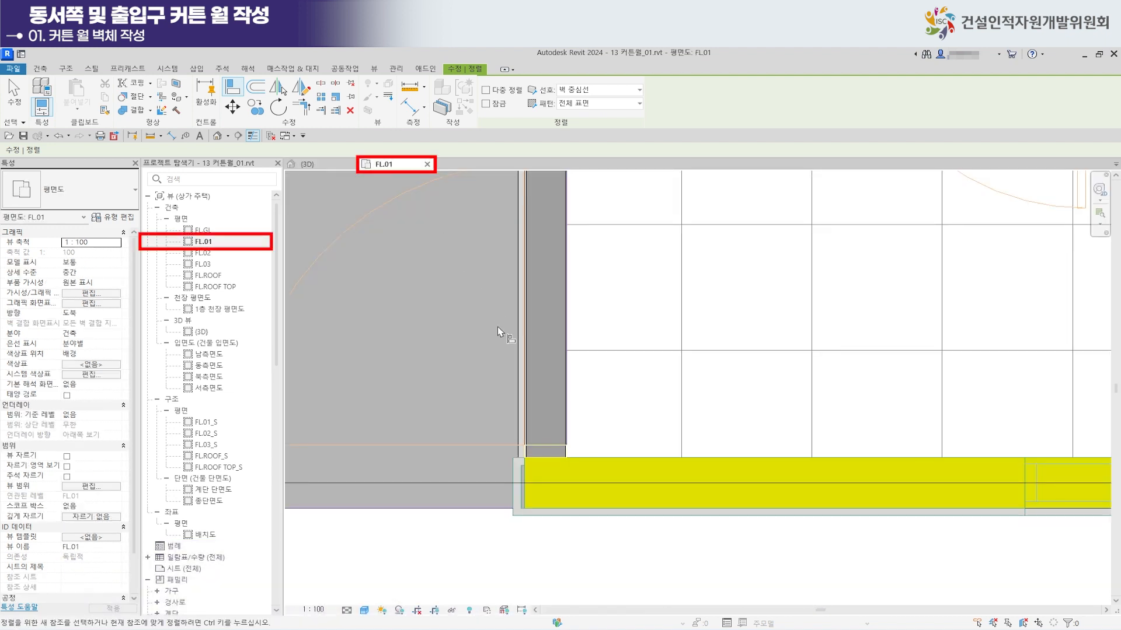
scroll(533, 447, "down", 3)
scroll(572, 467, "up", 2)
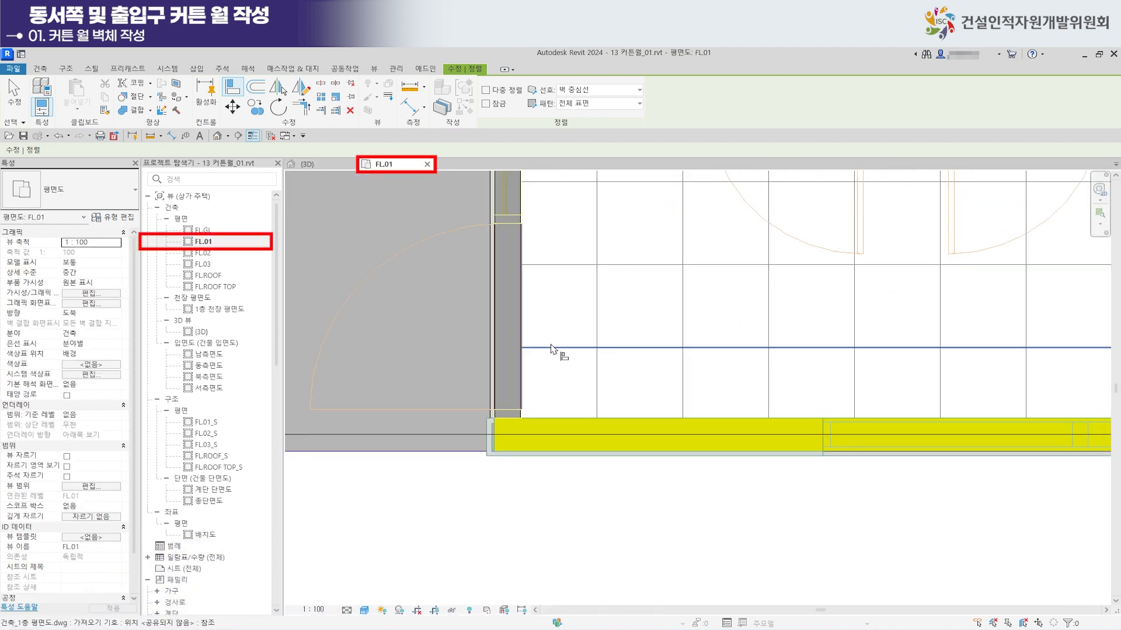
middle_click_drag(544, 379, 524, 442)
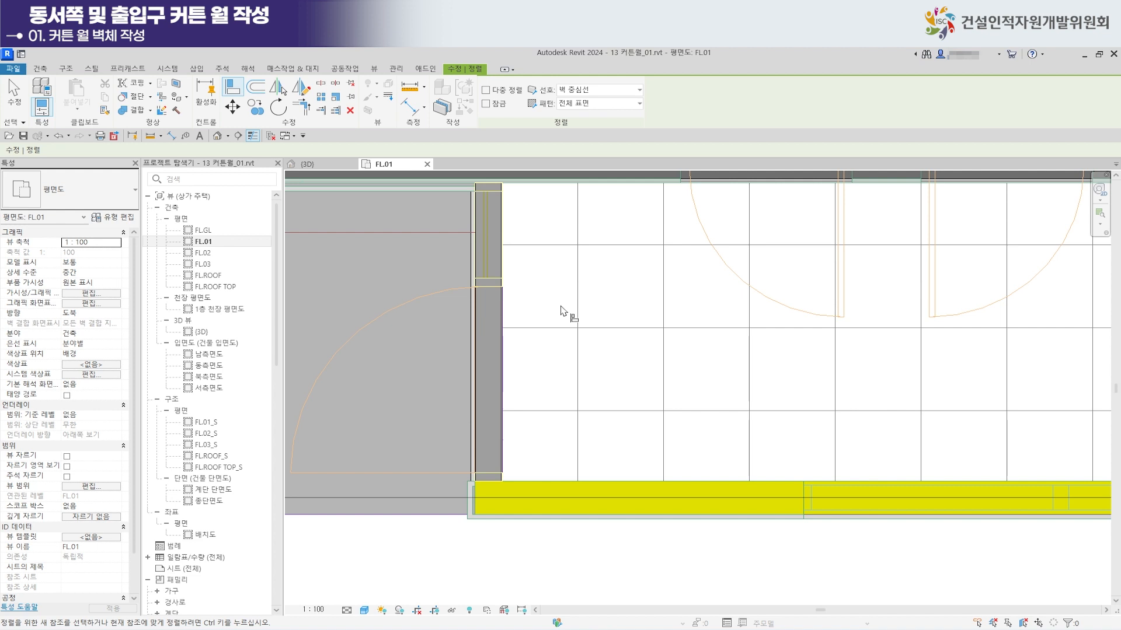
scroll(502, 343, "down", 2)
middle_click_drag(620, 407, 588, 420)
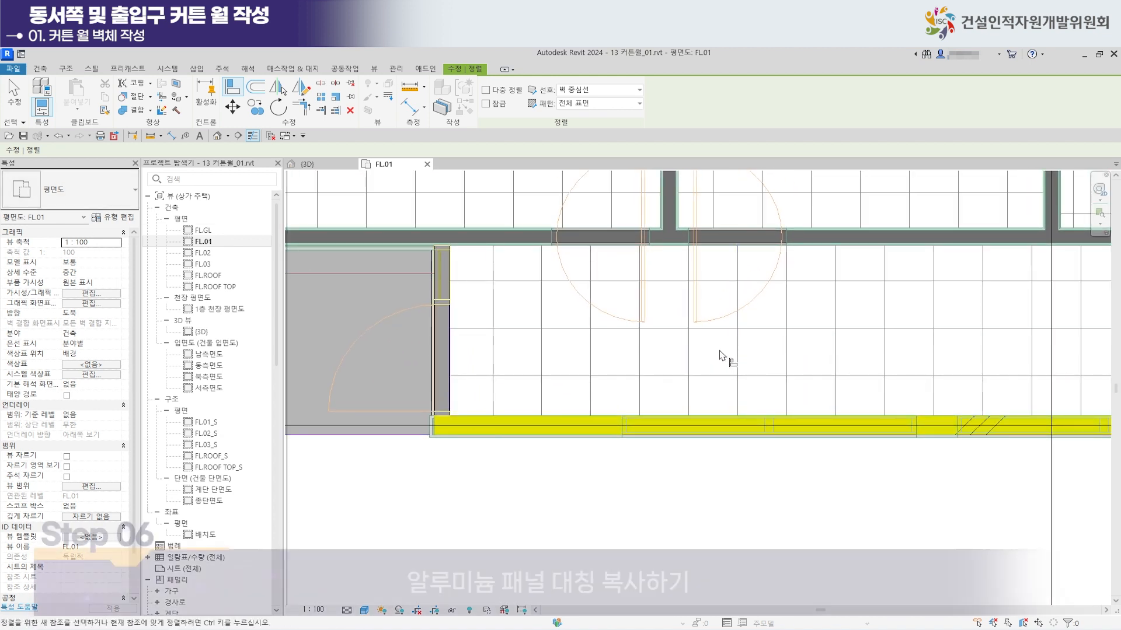
scroll(740, 346, "down", 4)
middle_click_drag(841, 348, 342, 315)
scroll(759, 315, "down", 1)
middle_click_drag(581, 318, 866, 355)
scroll(475, 351, "up", 7)
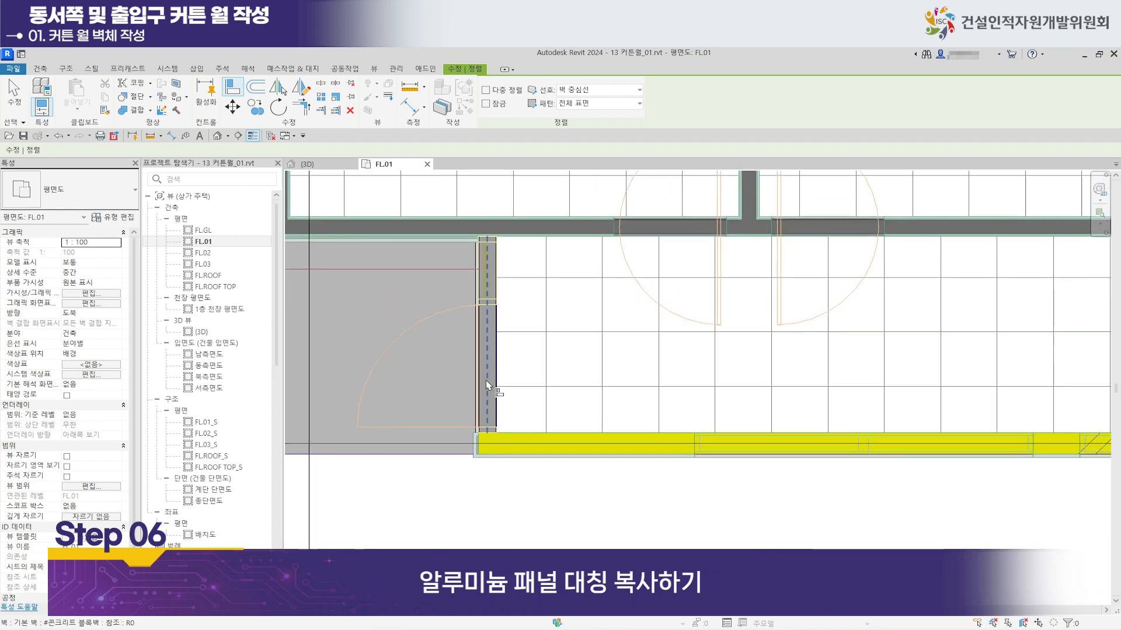
Mirror-copy the #콘크리트 블록벽 and #T30 AL패널 walls together about the central partition line between grids X2 and X3.
left_click(14, 96)
scroll(488, 310, "up", 1)
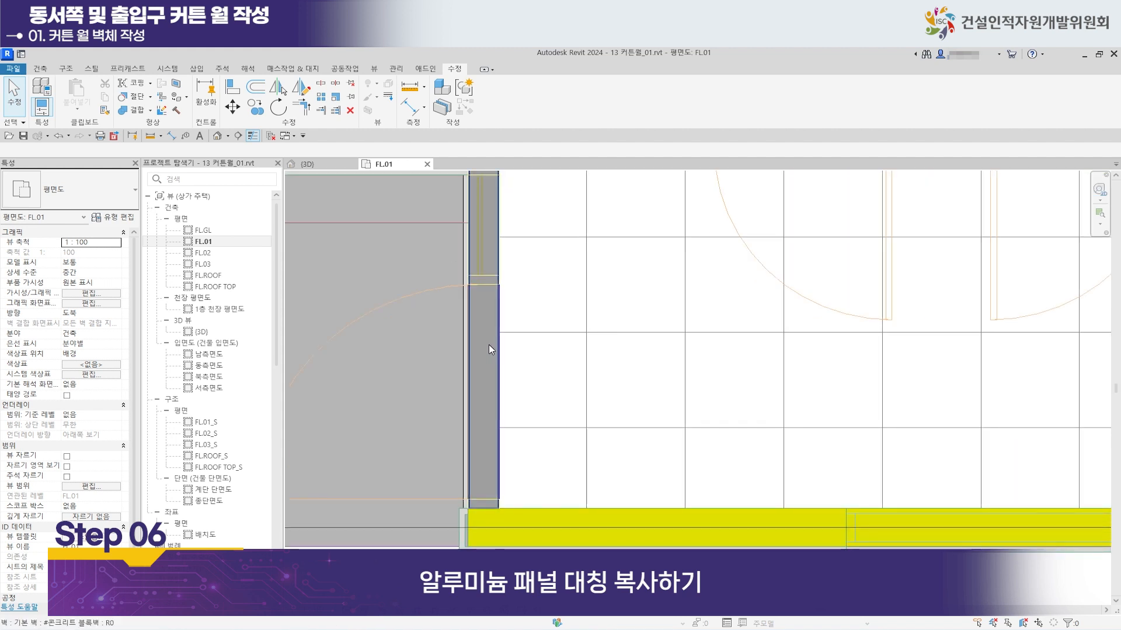
left_click(489, 345)
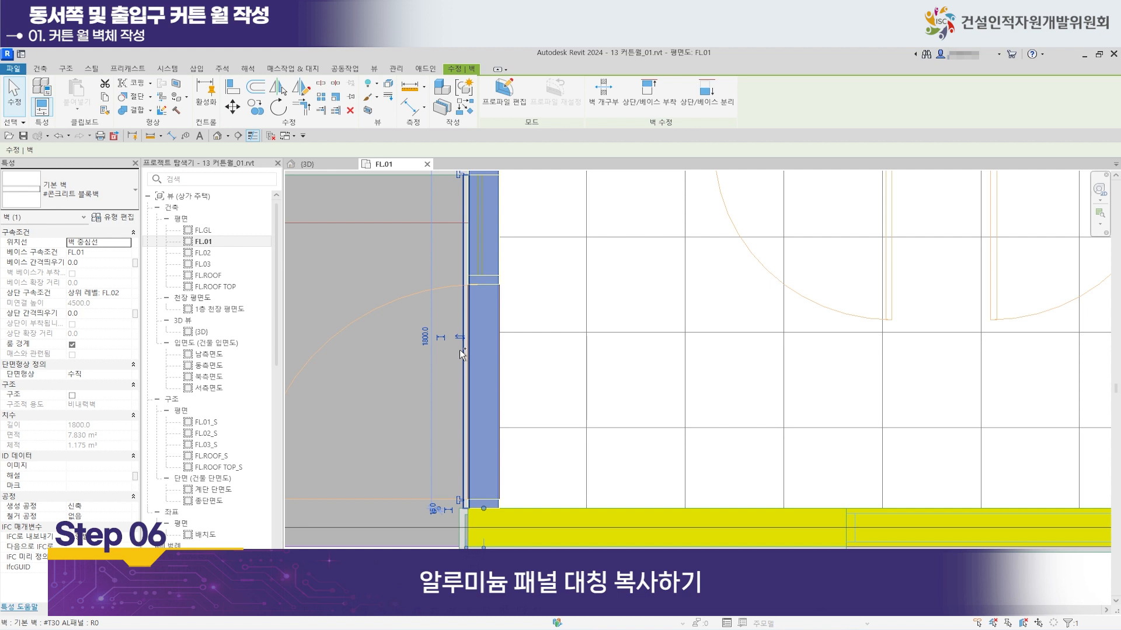
left_click(463, 354, "ctrl")
scroll(462, 354, "down", 4)
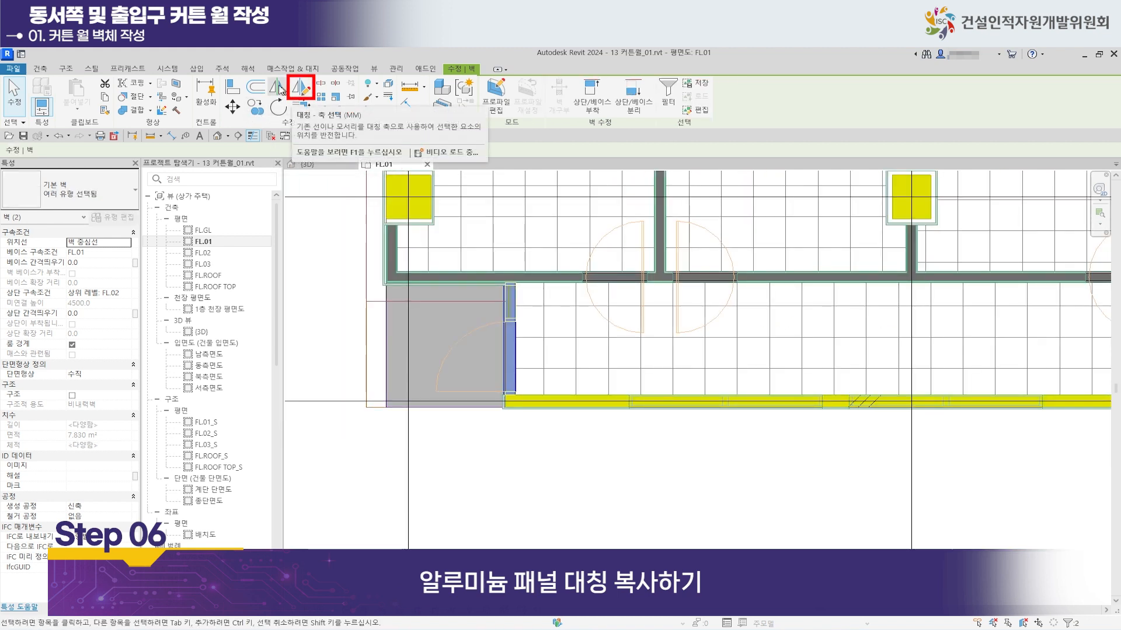
left_click(280, 90)
scroll(792, 221, "down", 6)
middle_click_drag(818, 240, 504, 477)
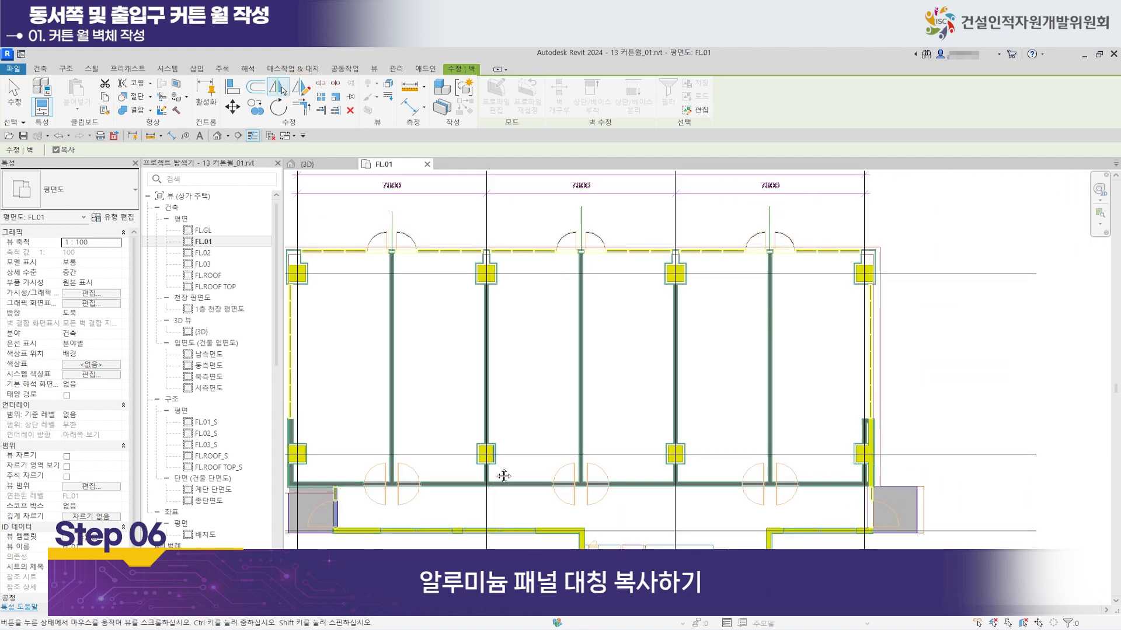
middle_click_drag(581, 267, 572, 365)
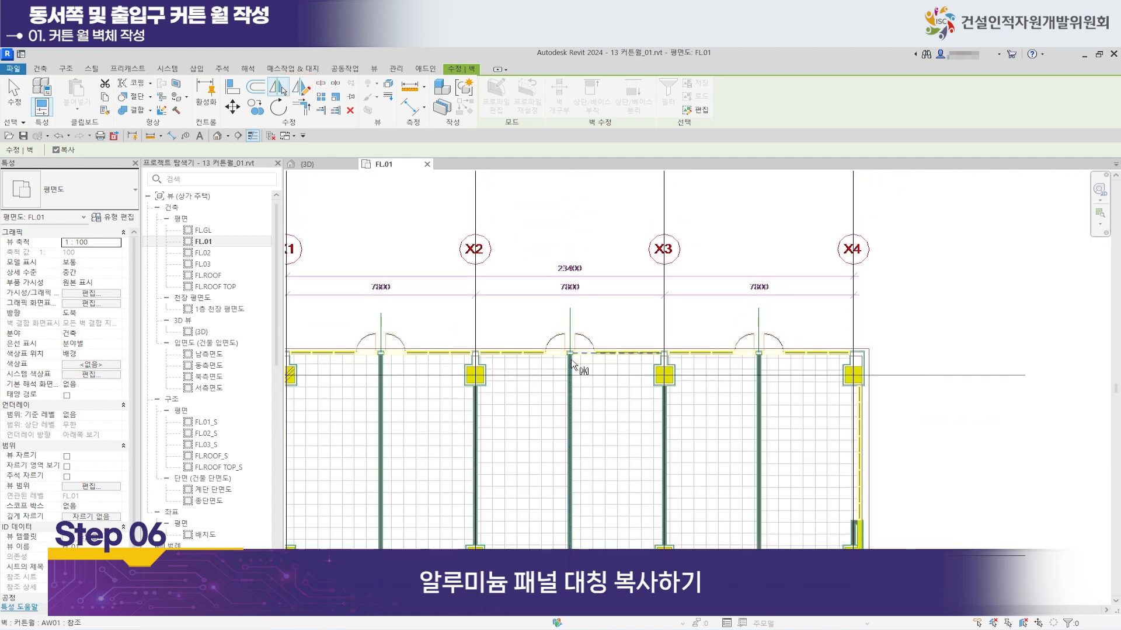
left_click(570, 315)
middle_click_drag(734, 432, 493, 191)
scroll(633, 396, "up", 2)
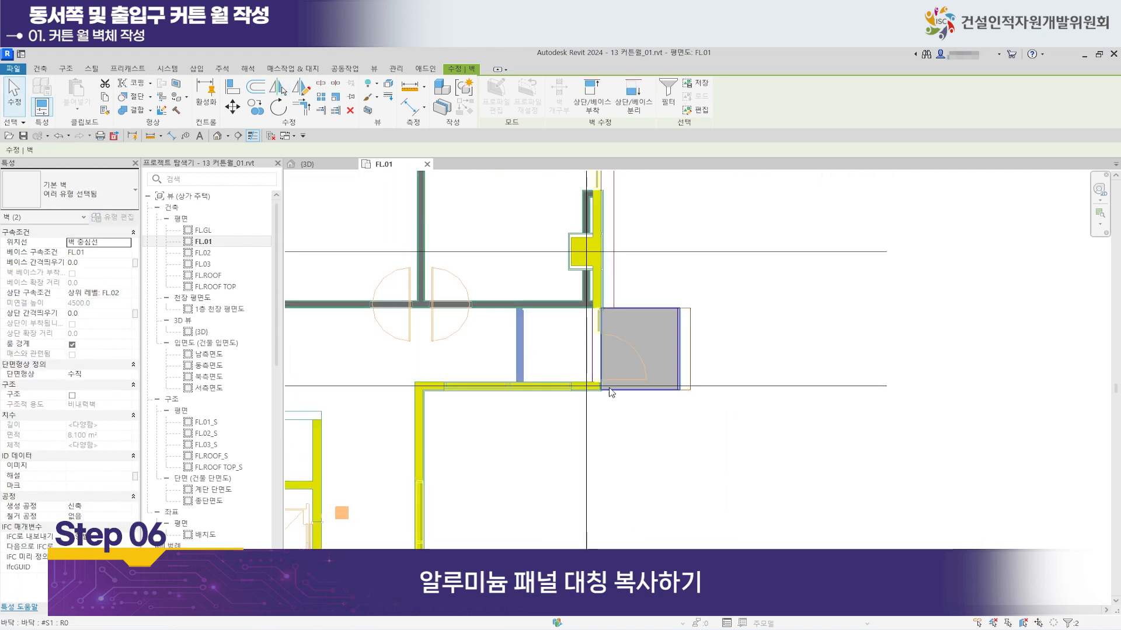
Move the mirrored block and panel walls horizontally onto the grey porch floor at the east entrance.
scroll(564, 350, "up", 4)
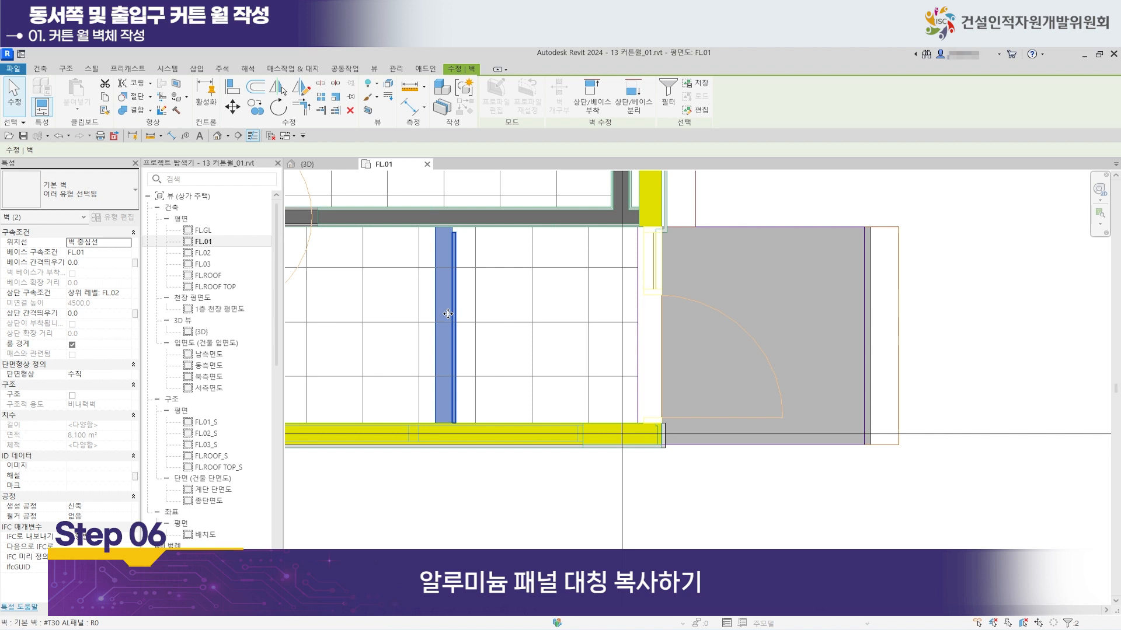
left_click_drag(470, 315, 718, 311)
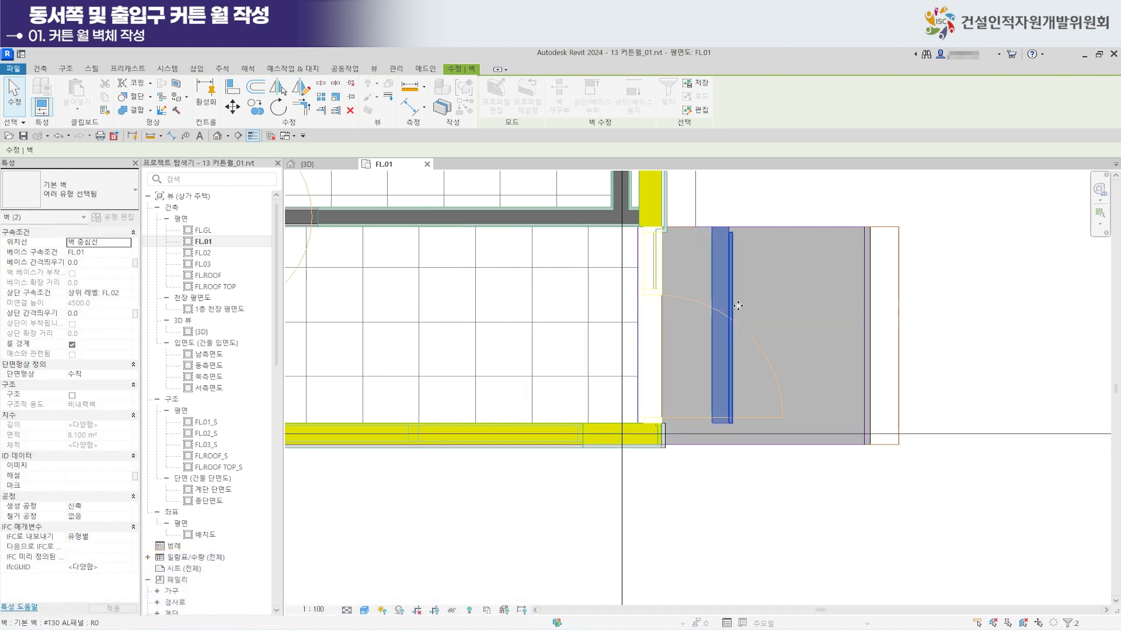
scroll(668, 275, "up", 3)
left_click(765, 208)
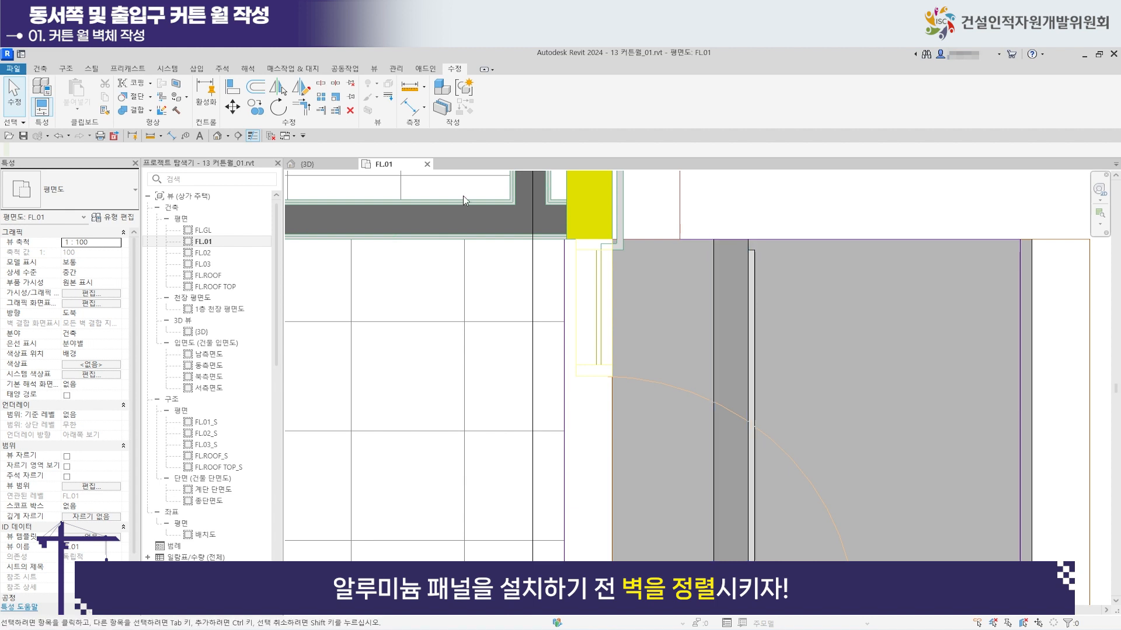
Align the porch-side face of the mirrored #콘크리트 블록벽 wall with the outer face of the #W1 wall at the east entrance.
left_click(229, 87)
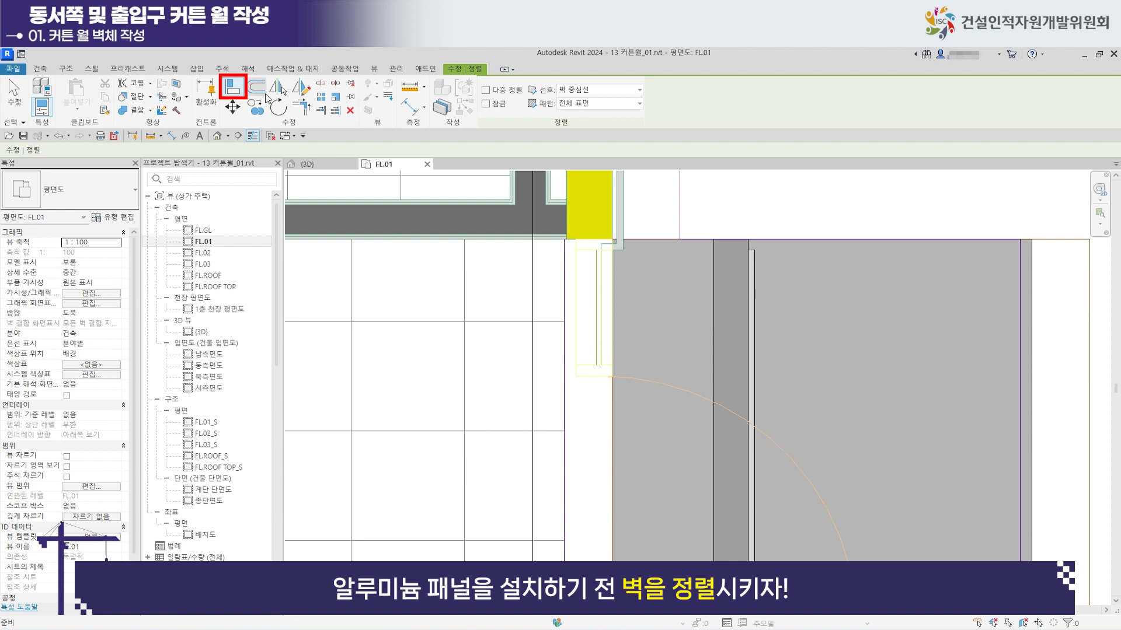
scroll(614, 231, "up", 2)
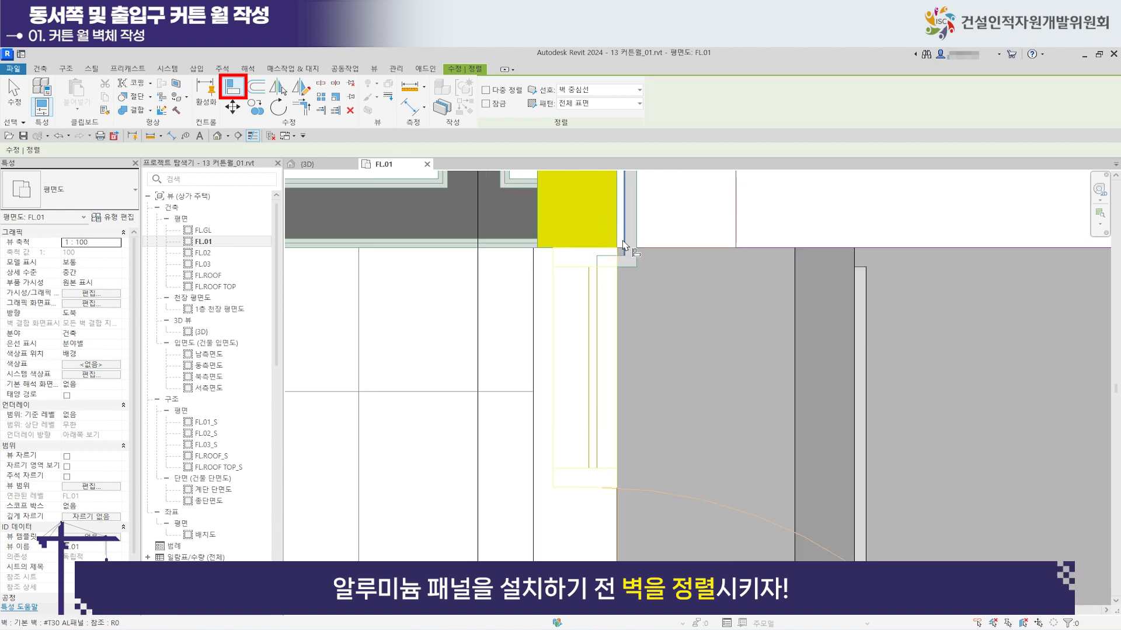
scroll(617, 238, "down", 3)
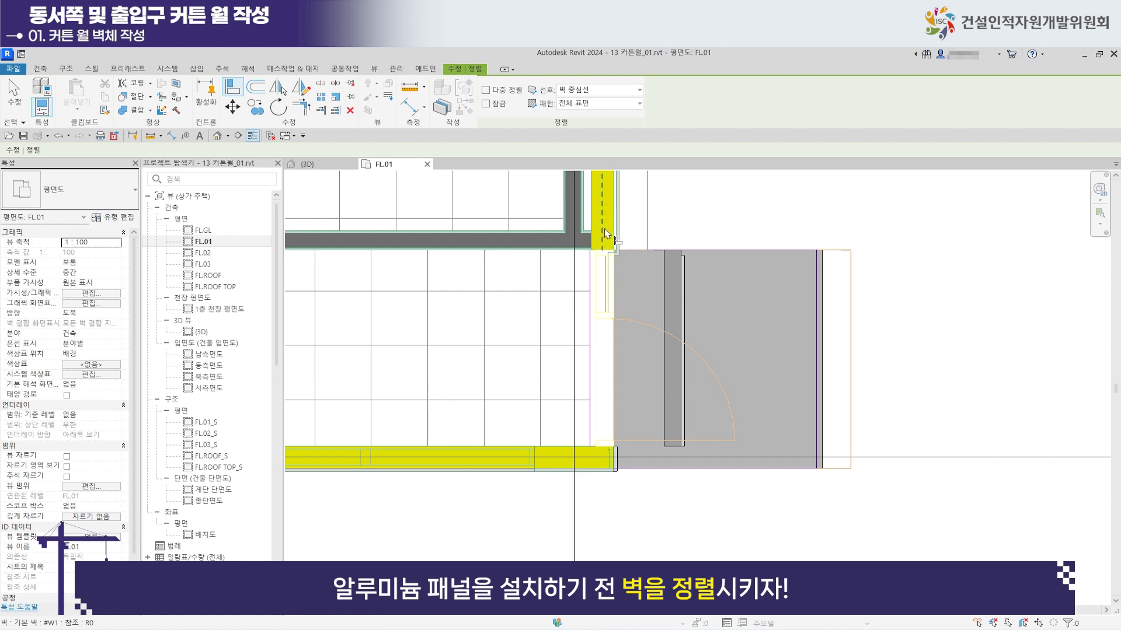
scroll(607, 235, "up", 2)
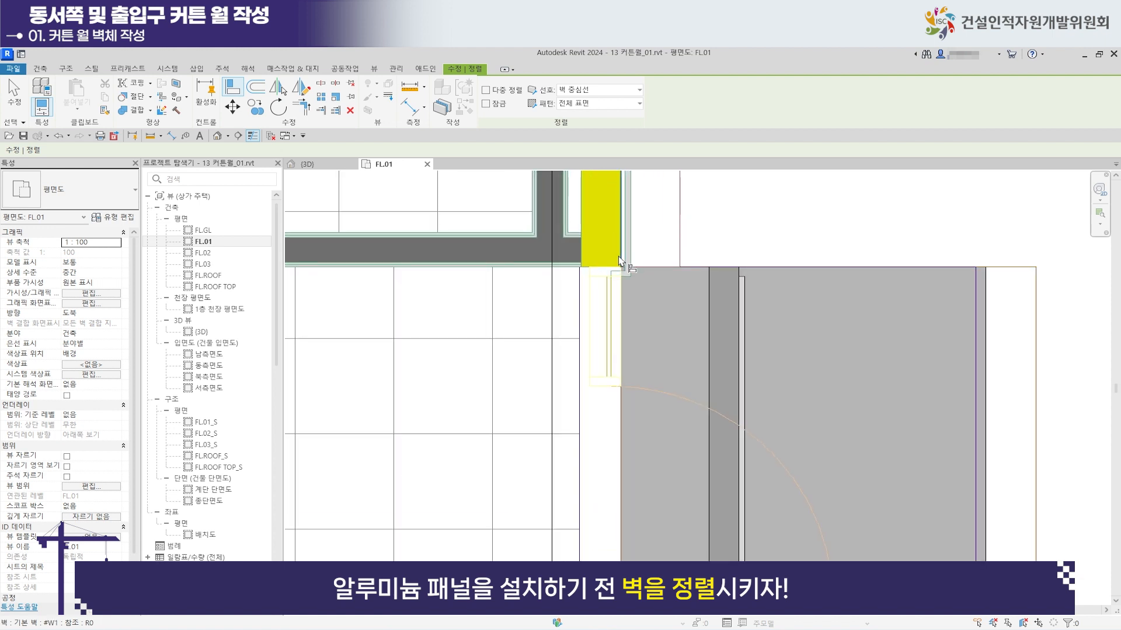
scroll(620, 269, "up", 1)
left_click(625, 256)
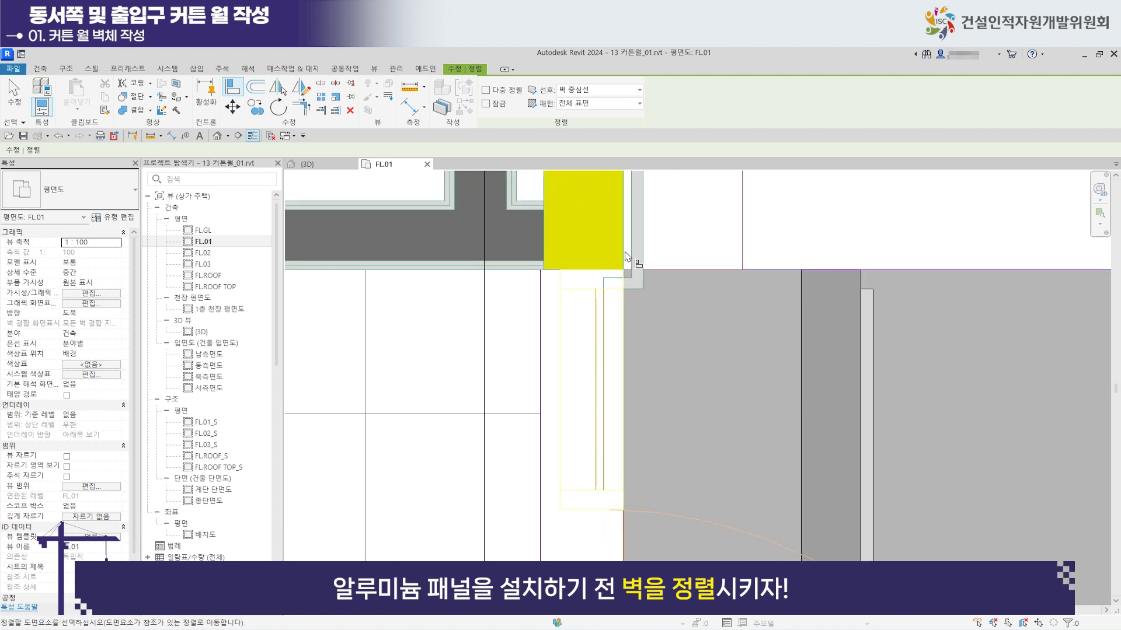
left_click(860, 285)
scroll(619, 324, "down", 1)
middle_click_drag(624, 328, 564, 336)
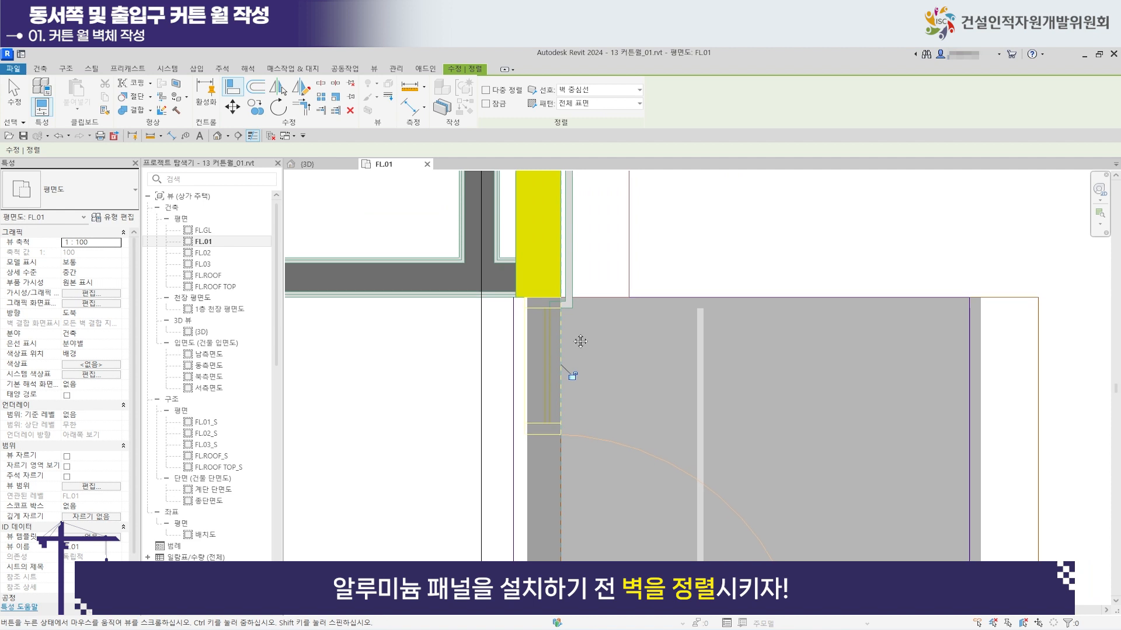
Align the block-wall-side face of the mirrored #T30 AL패널 wall with the porch-side face of the east entrance's block wall.
scroll(563, 336, "up", 3)
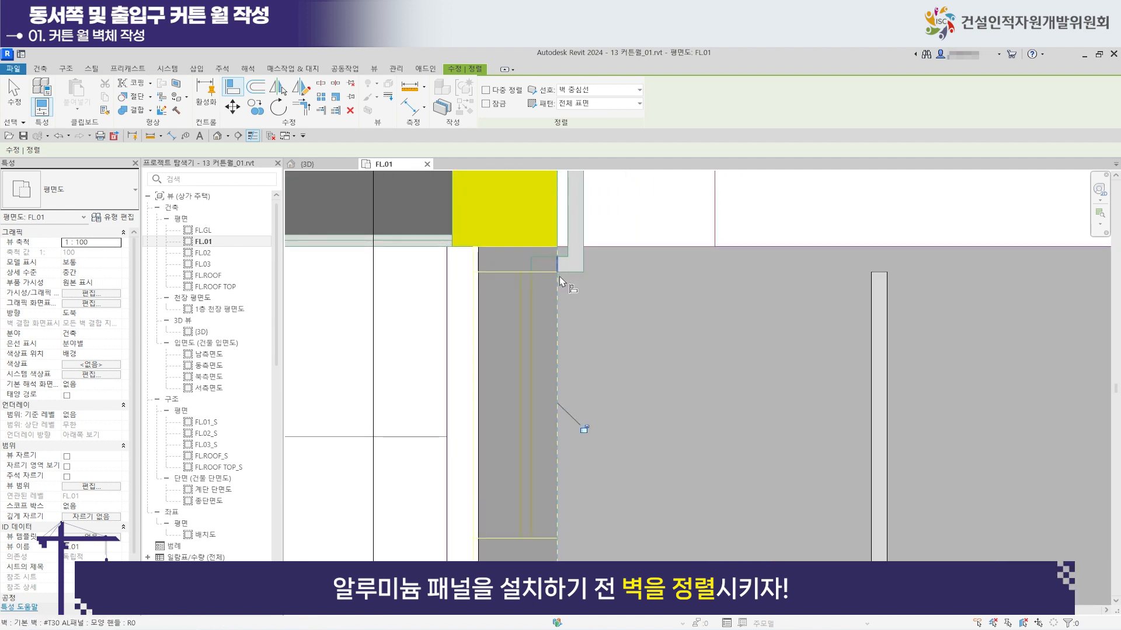
left_click(556, 333)
middle_click_drag(555, 273, 573, 128)
scroll(578, 391, "up", 6)
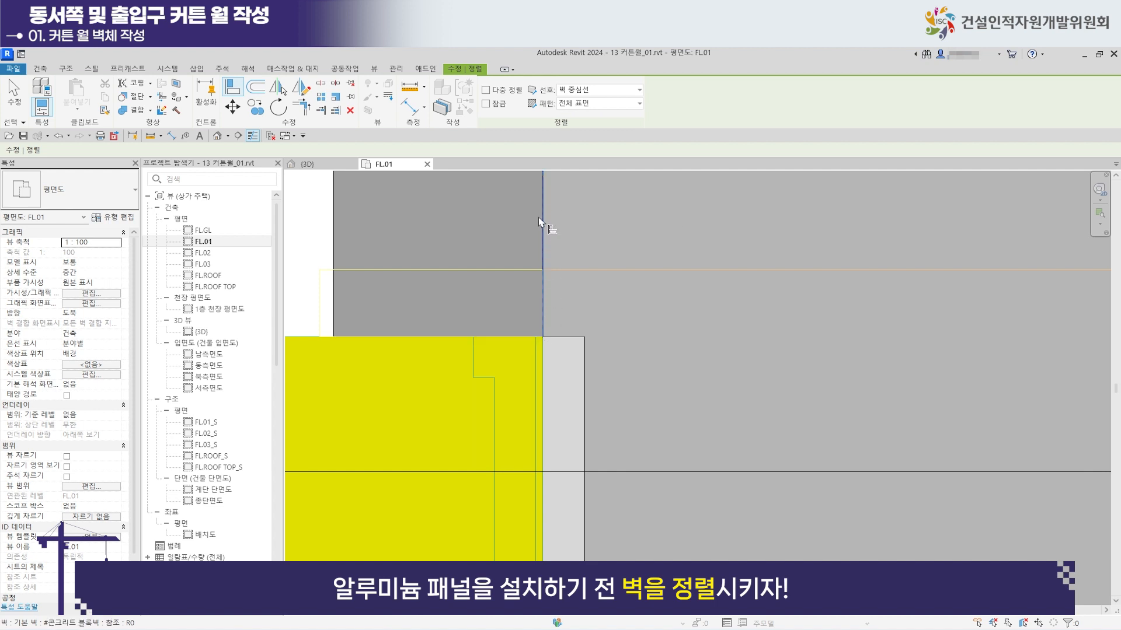
scroll(555, 373, "down", 5)
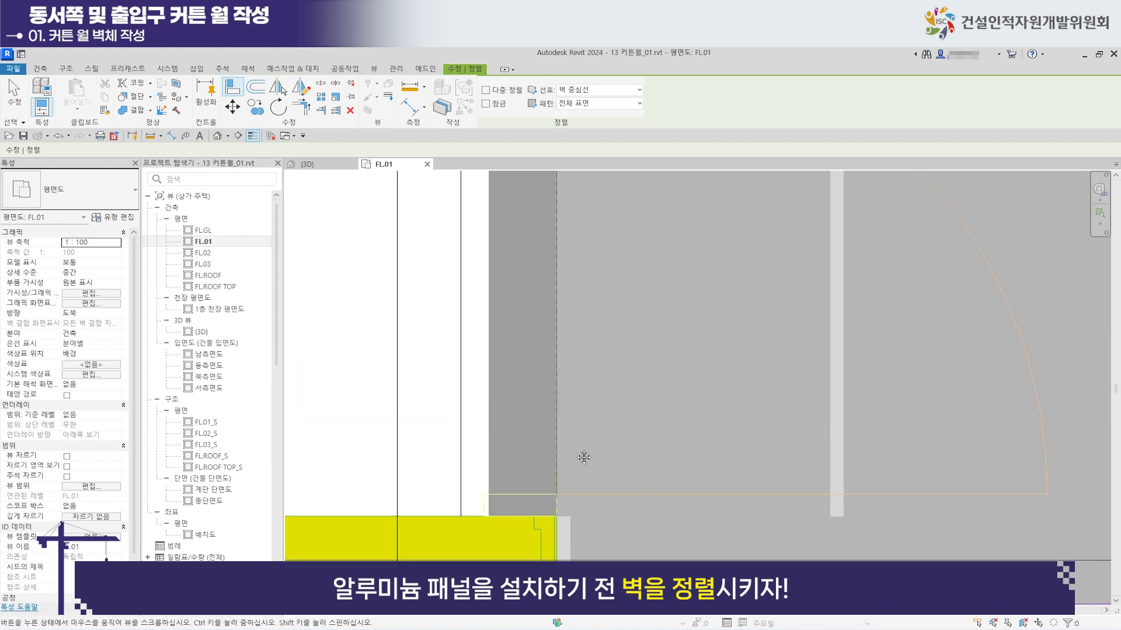
scroll(588, 415, "down", 1)
middle_click_drag(599, 352, 600, 445)
middle_click_drag(610, 257, 602, 420)
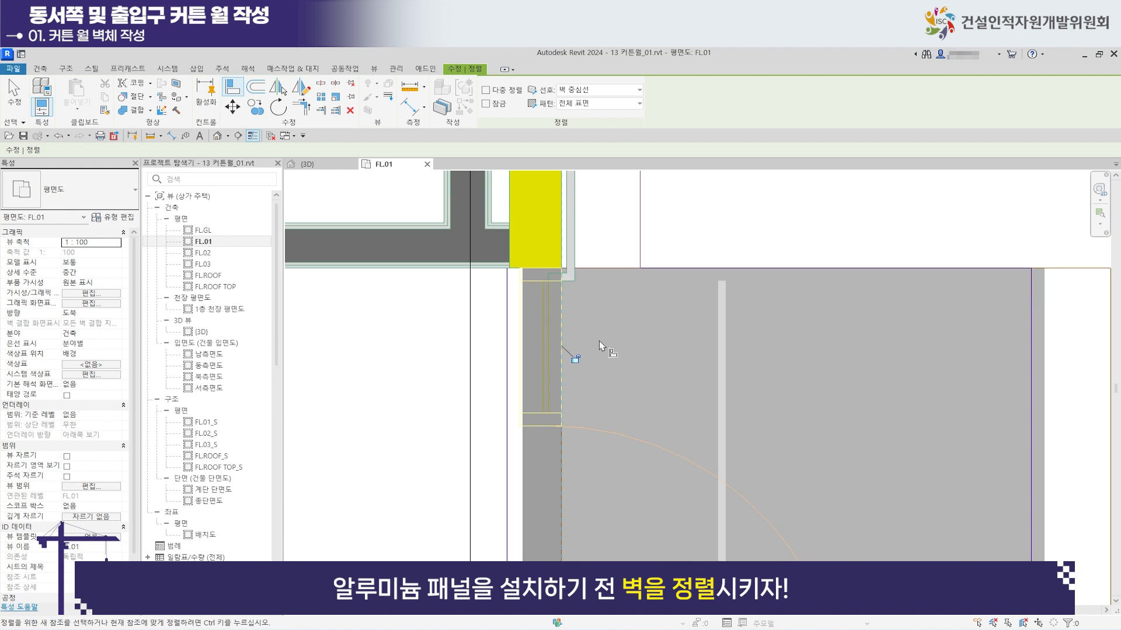
left_click(564, 331)
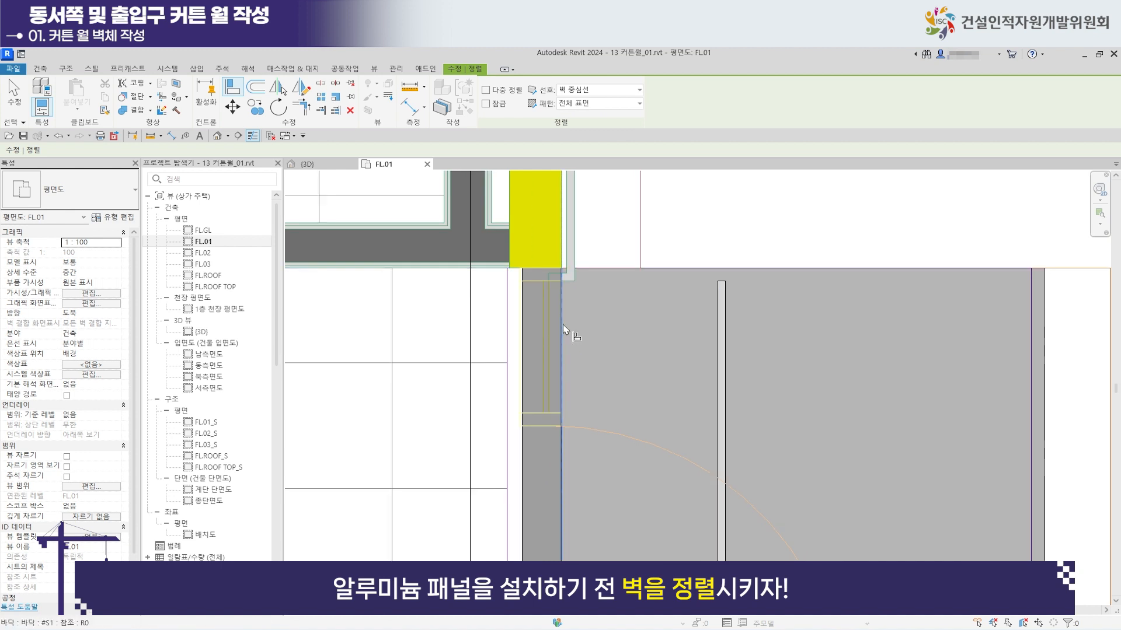
left_click(720, 331)
Examine both ends of the aligned east entrance walls in floor plan FL.01 and their panel in the {3D} view.
scroll(573, 303, "up", 4)
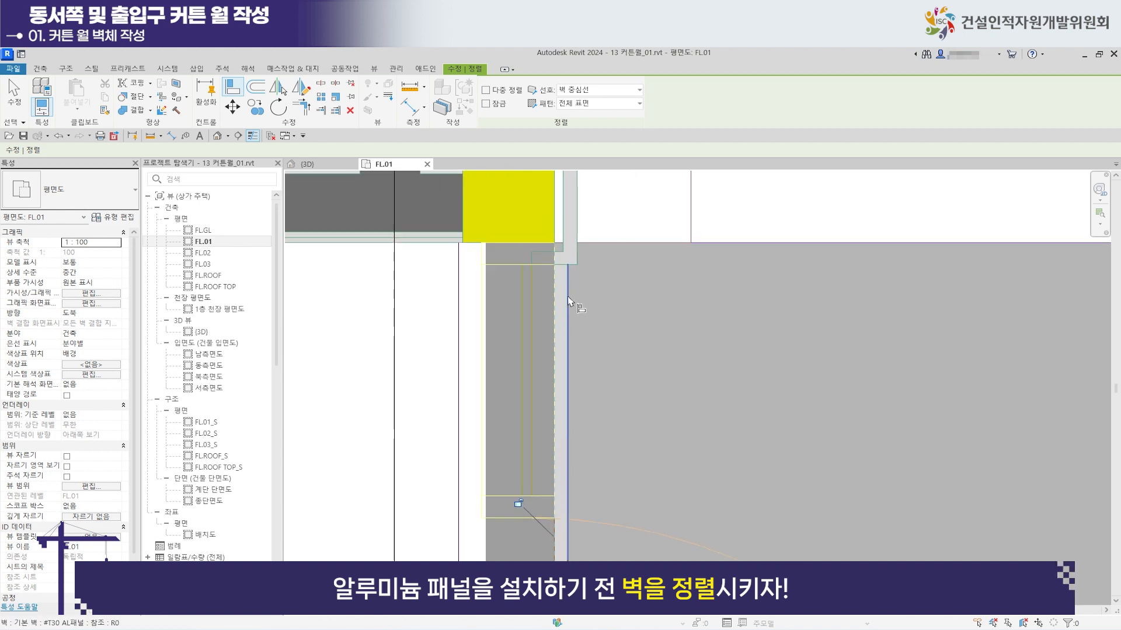
scroll(597, 327, "down", 5)
middle_click_drag(611, 375, 624, 153)
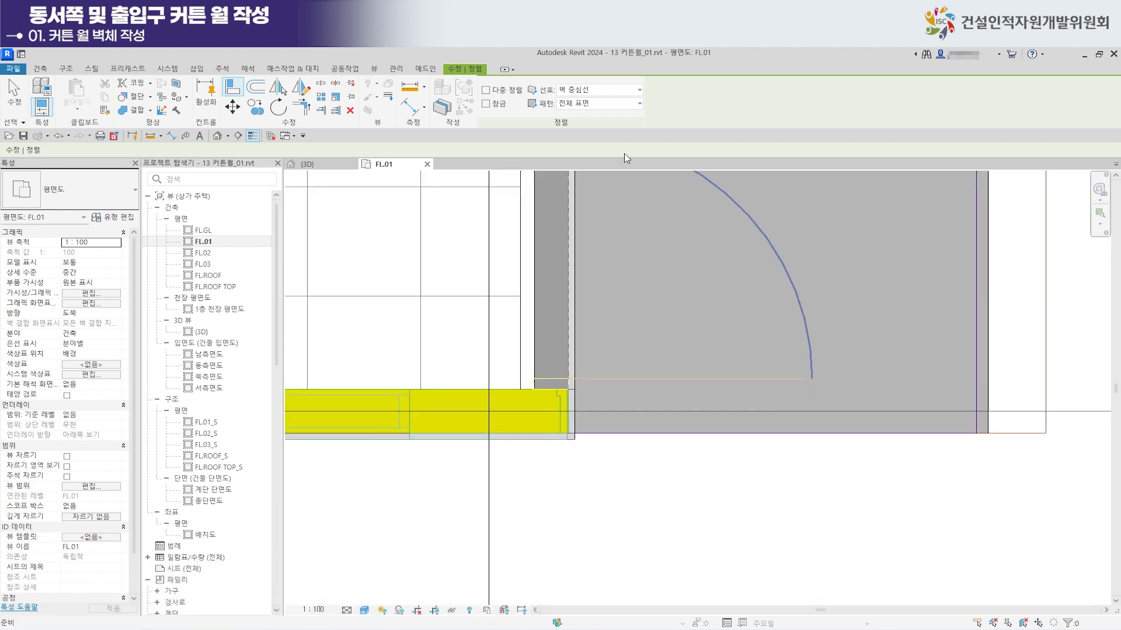
scroll(593, 445, "up", 4)
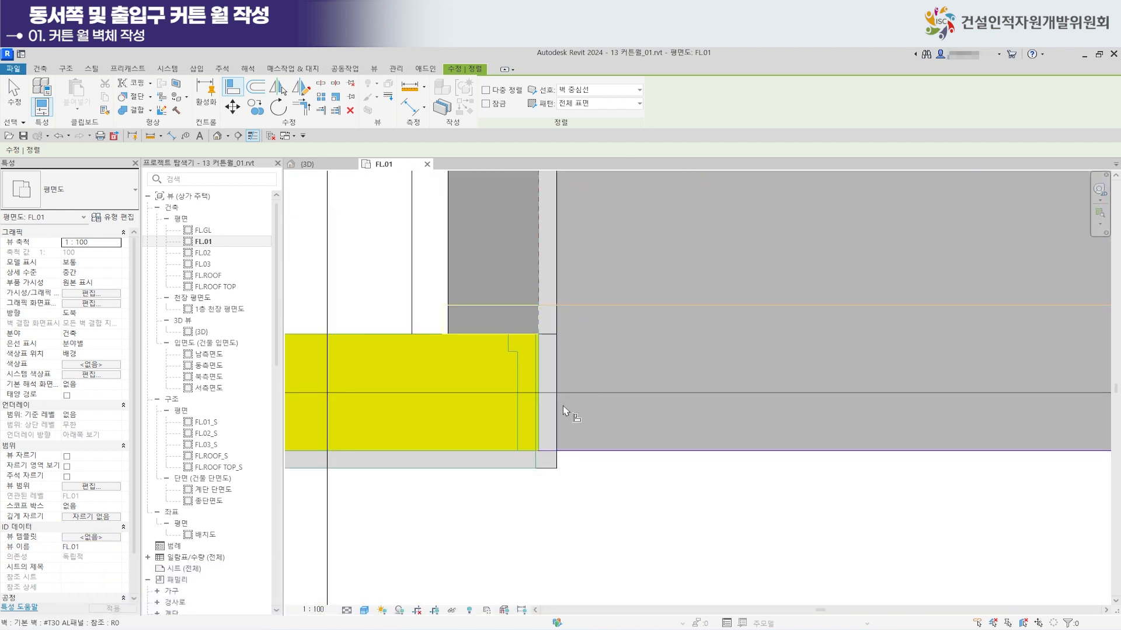
left_click(549, 305)
scroll(575, 327, "down", 4)
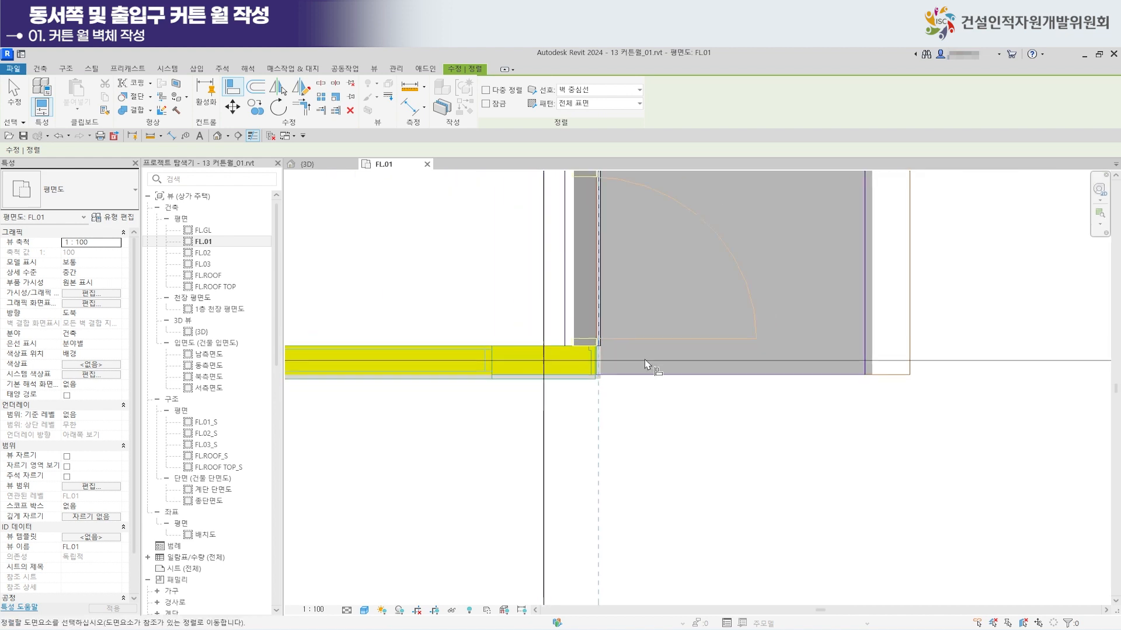
scroll(648, 325, "down", 1)
middle_click_drag(652, 331, 709, 425)
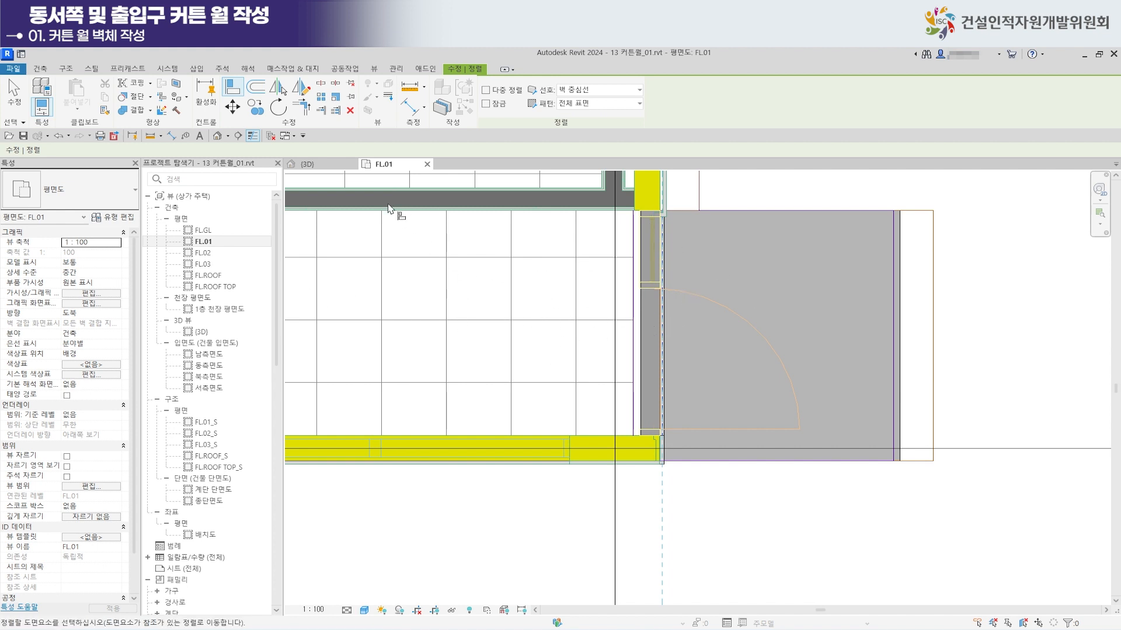
left_click(320, 164)
scroll(514, 350, "down", 3)
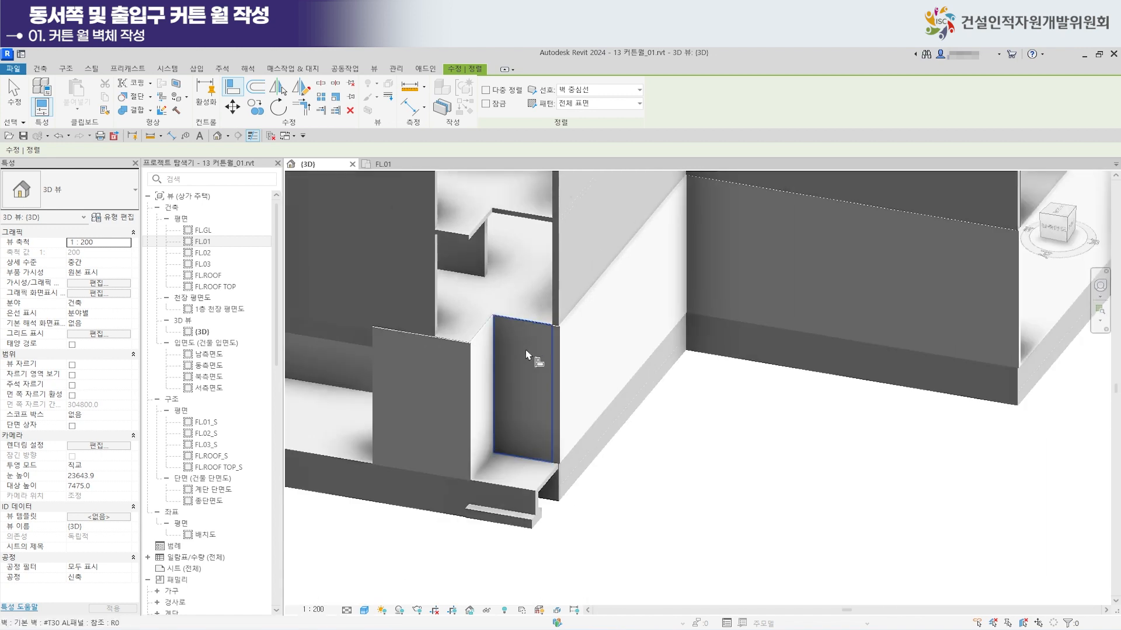
middle_click_drag(707, 368, 725, 433, "shift")
scroll(842, 472, "up", 2)
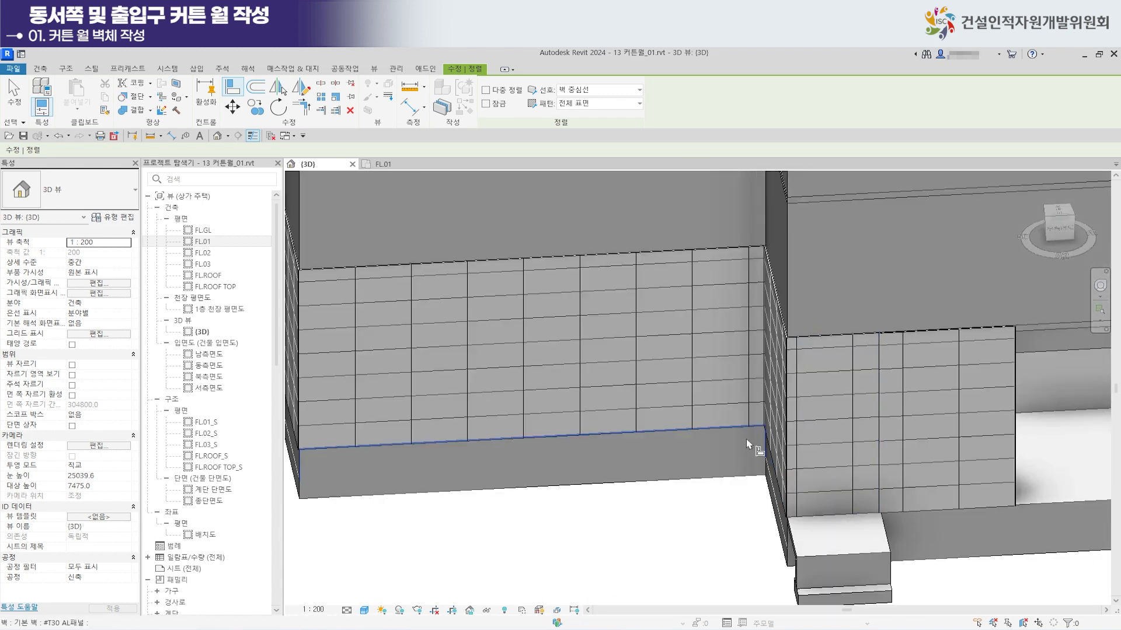
Join the #콘크리트 블록벽 and #T30 AL패널 walls at the west entrance in floor plan FL.01.
left_click(396, 167)
scroll(369, 292, "down", 2)
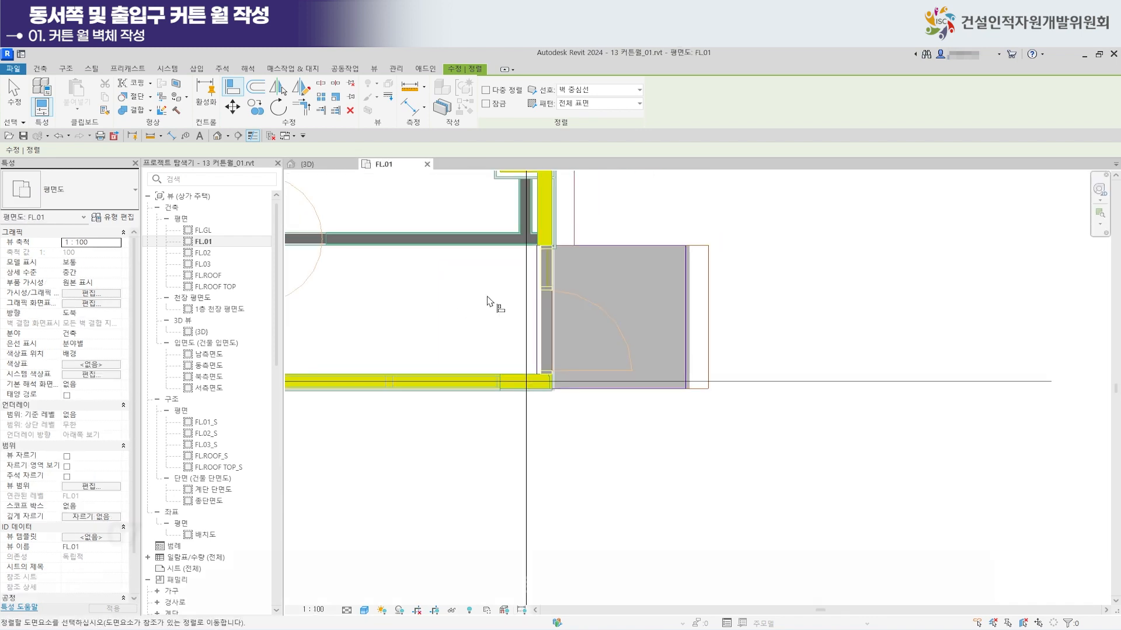
middle_click_drag(498, 303, 974, 314)
scroll(586, 329, "down", 5)
middle_click_drag(470, 342, 681, 352)
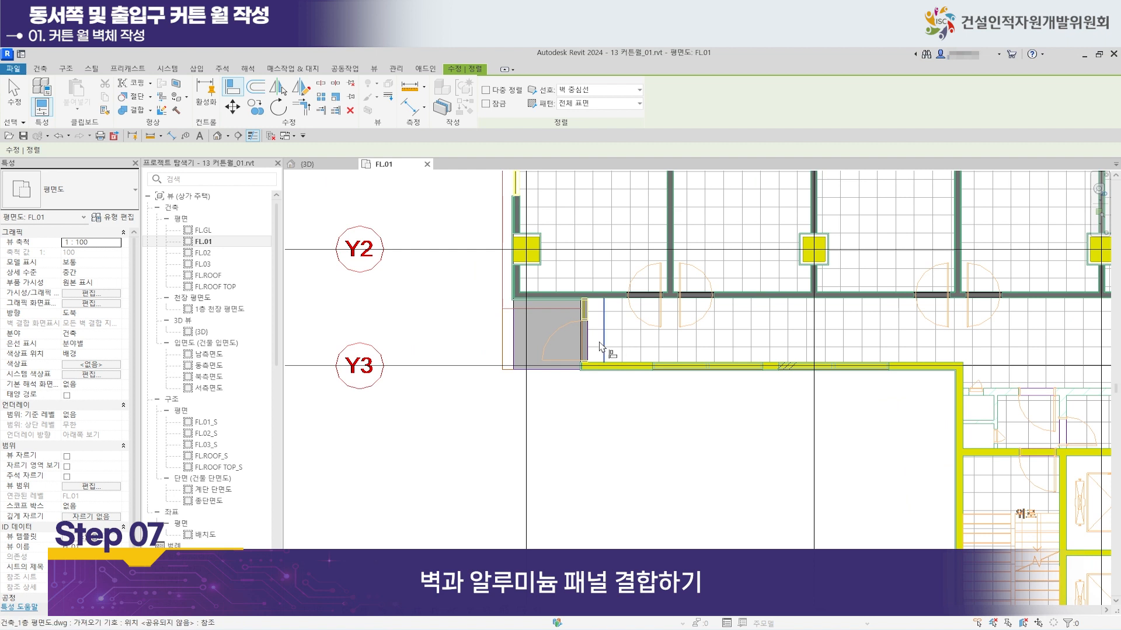
scroll(534, 315, "up", 6)
scroll(528, 310, "up", 5)
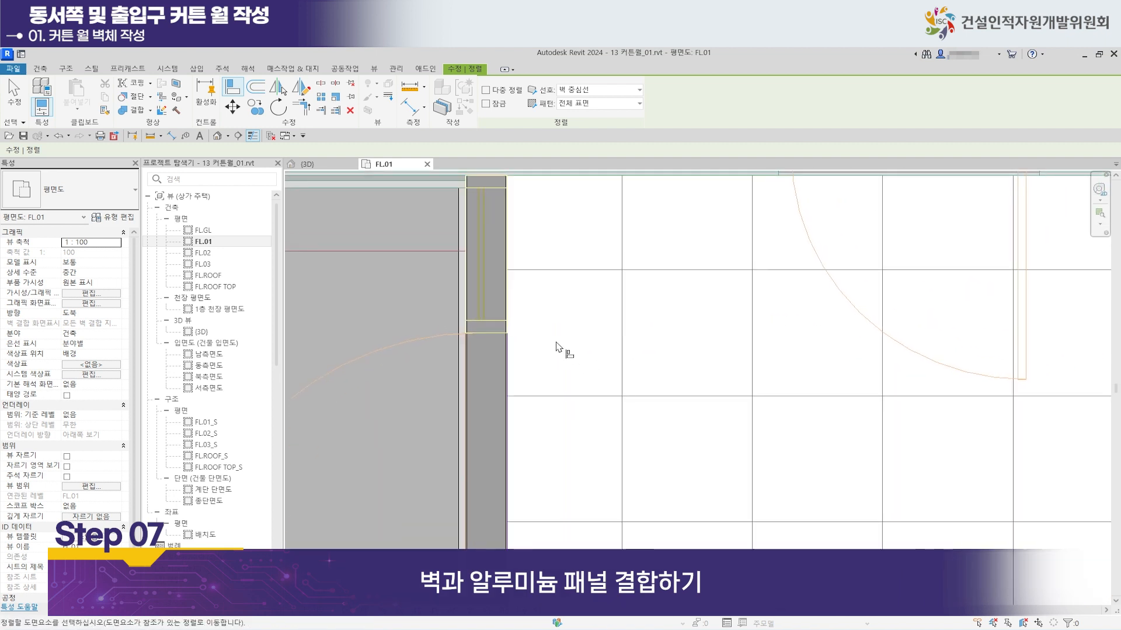
left_click(13, 92)
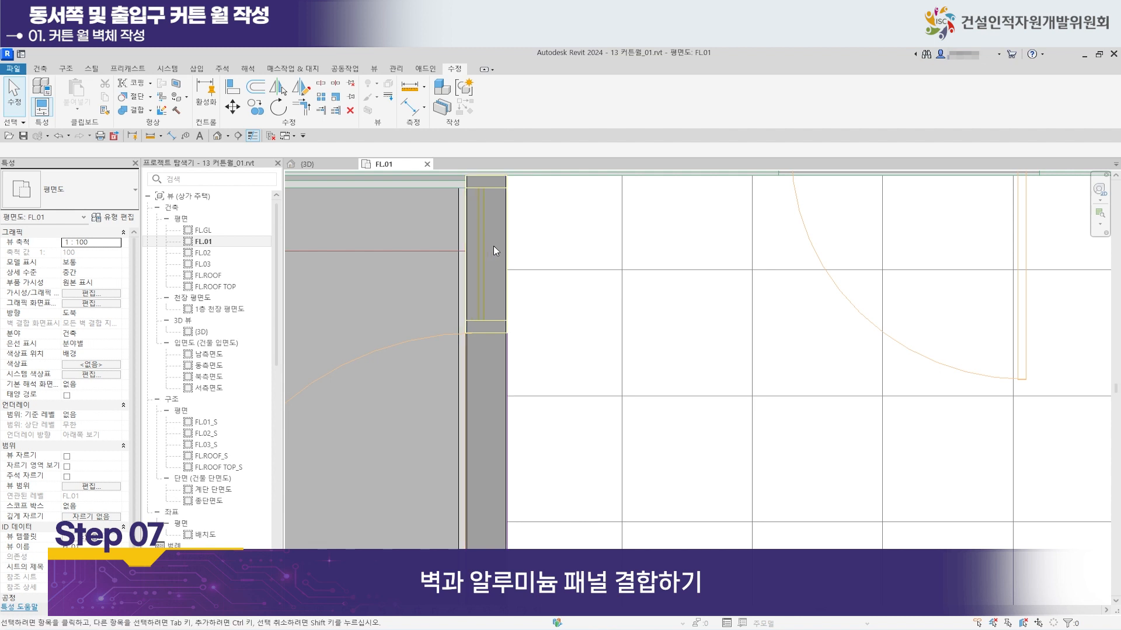
scroll(473, 272, "up", 1)
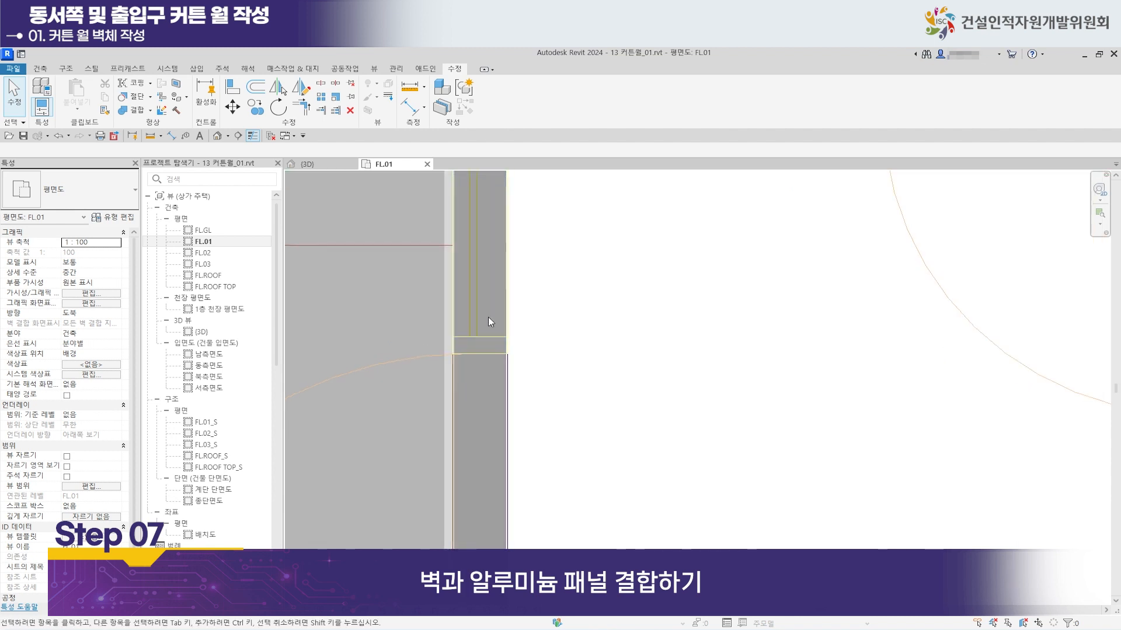
left_click(479, 386)
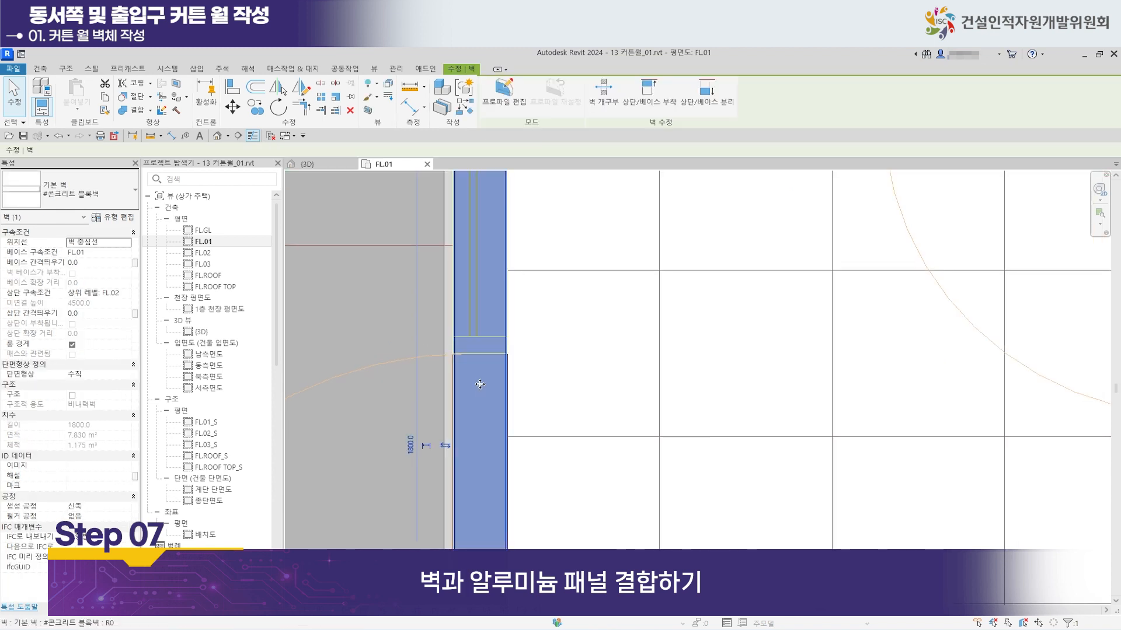
left_click(134, 111)
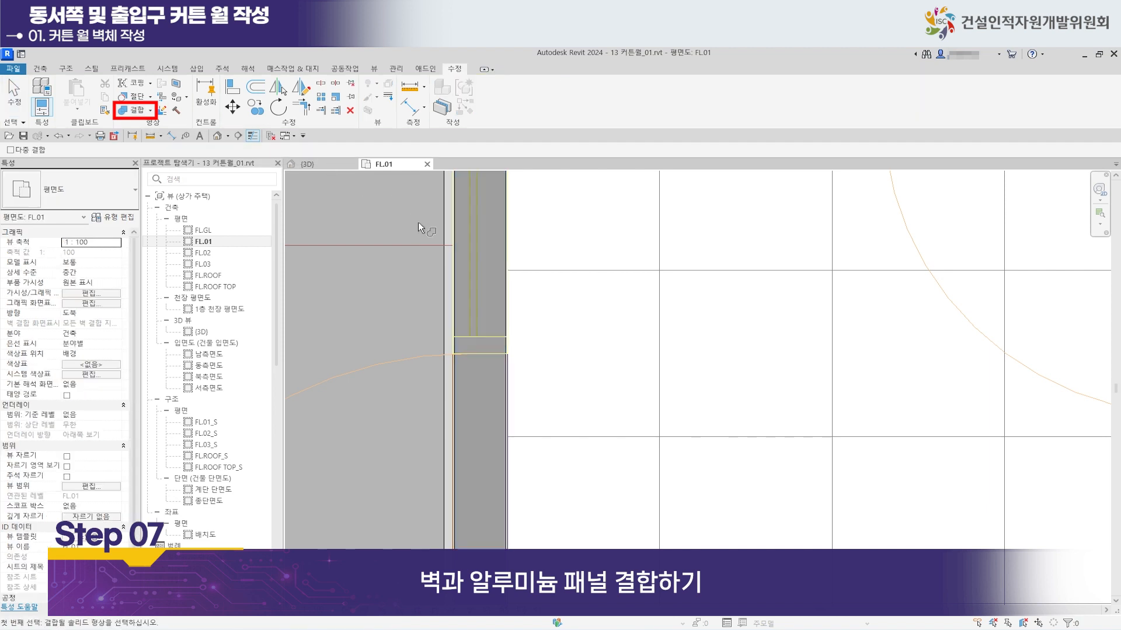
left_click(448, 243)
scroll(478, 245, "down", 3)
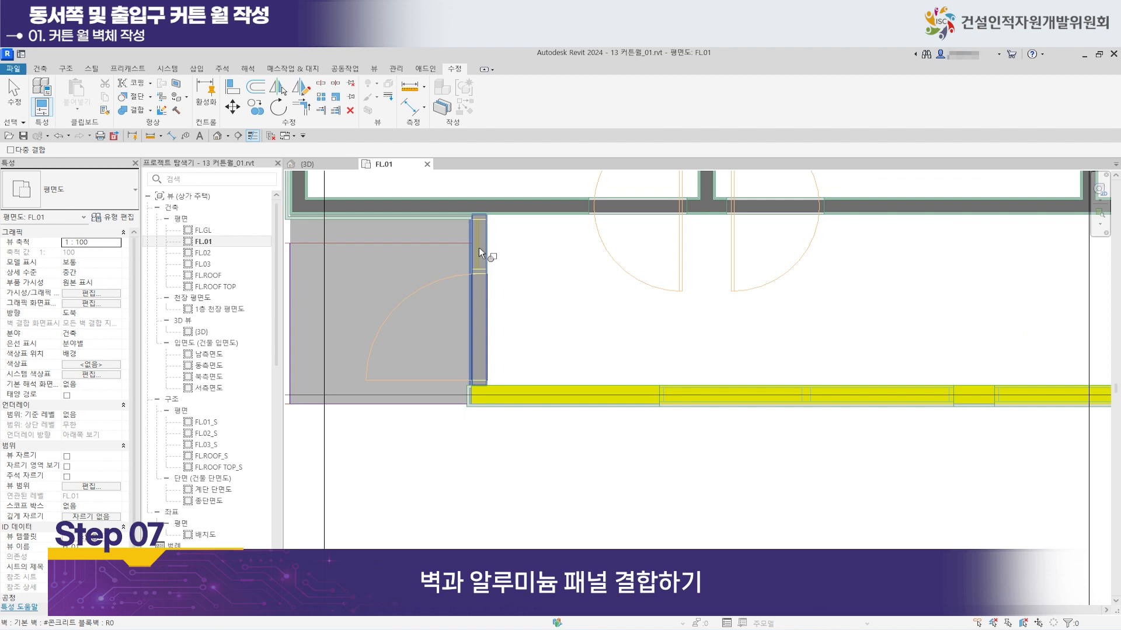
scroll(514, 300, "up", 2)
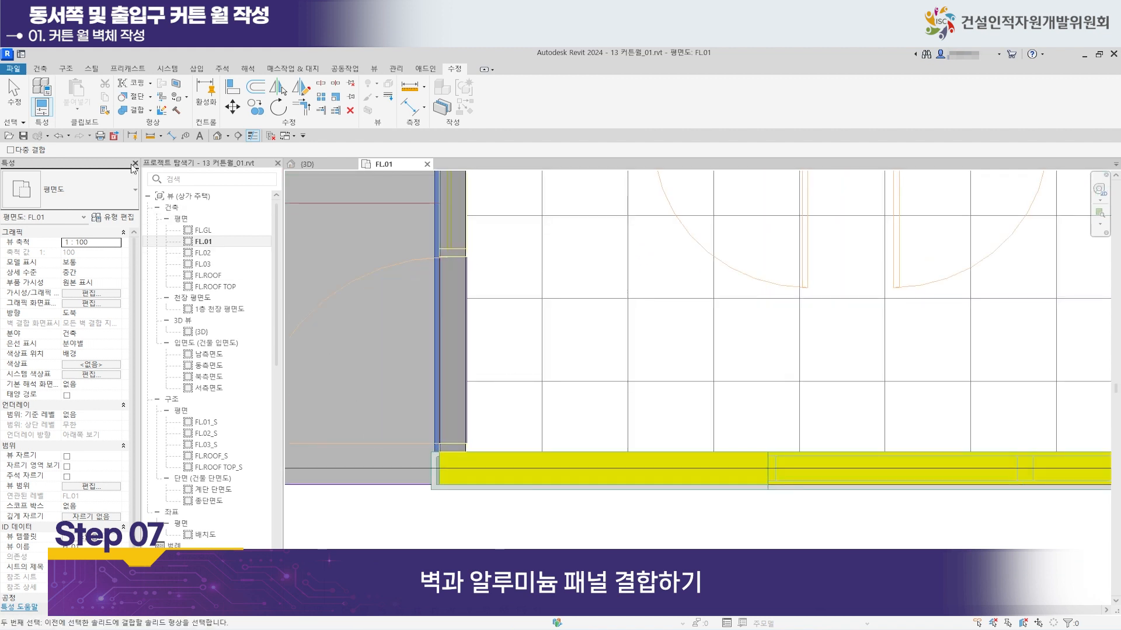
left_click(15, 96)
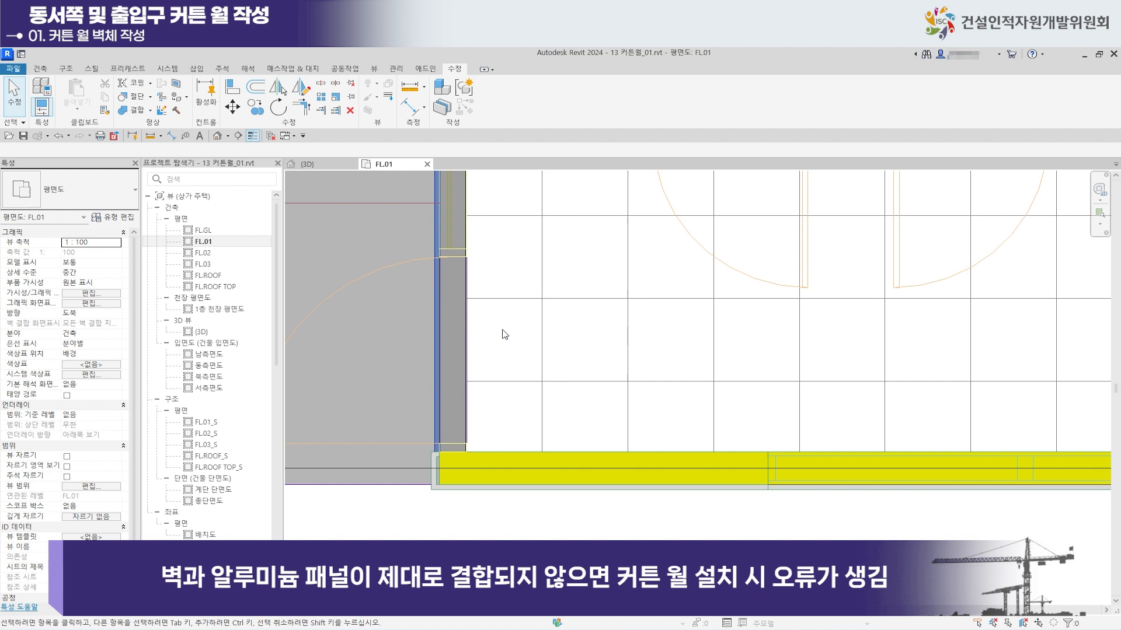
Join the #콘크리트 블록벽 and #T30 AL패널 walls at the east entrance in floor plan FL.01.
scroll(501, 333, "down", 3)
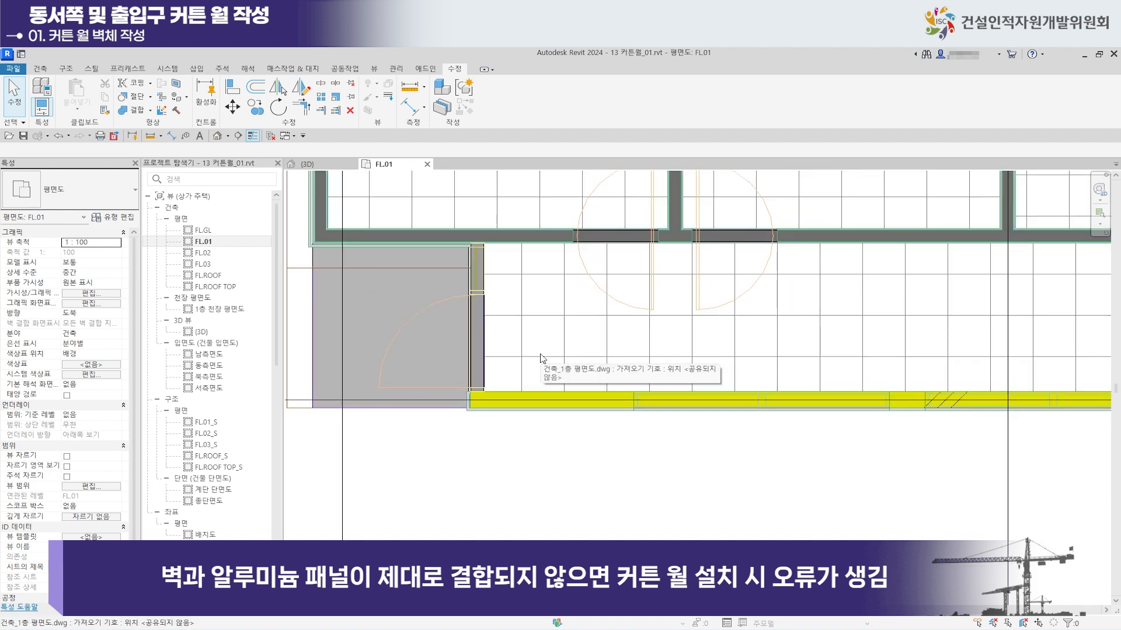
scroll(540, 359, "down", 1)
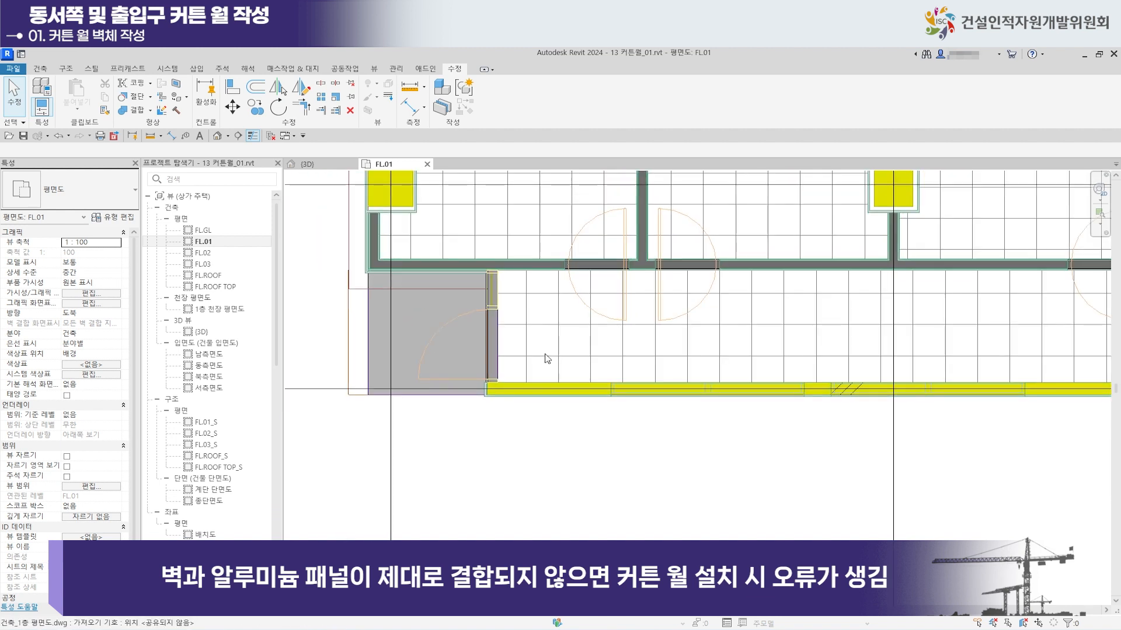
scroll(692, 356, "down", 2)
middle_click_drag(775, 334, 515, 354)
scroll(562, 338, "up", 2)
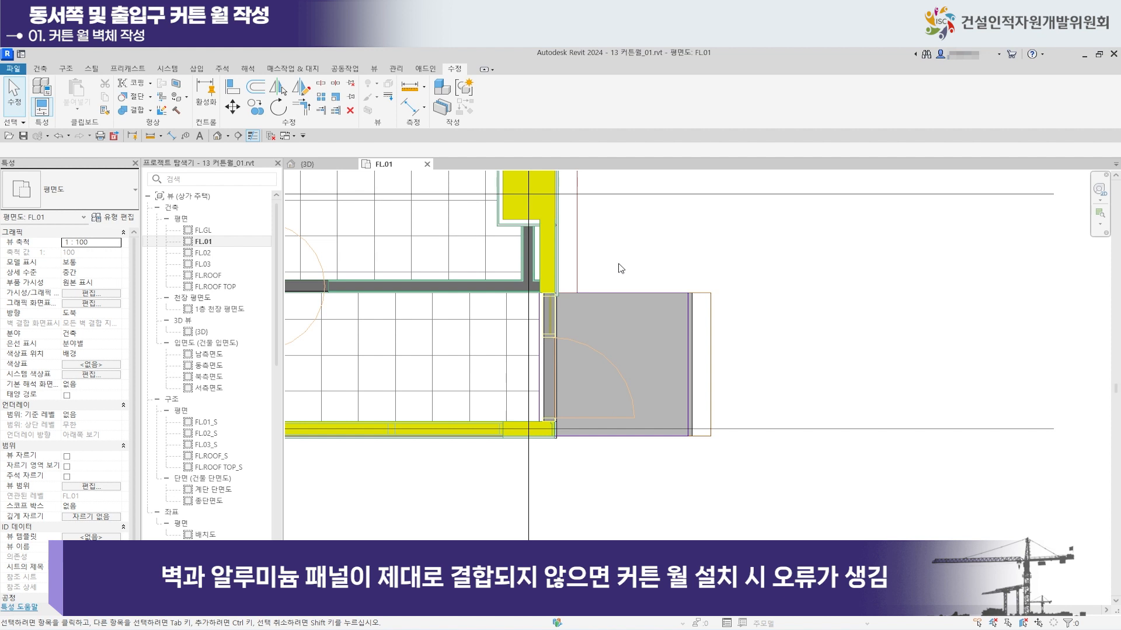
scroll(599, 269, "up", 3)
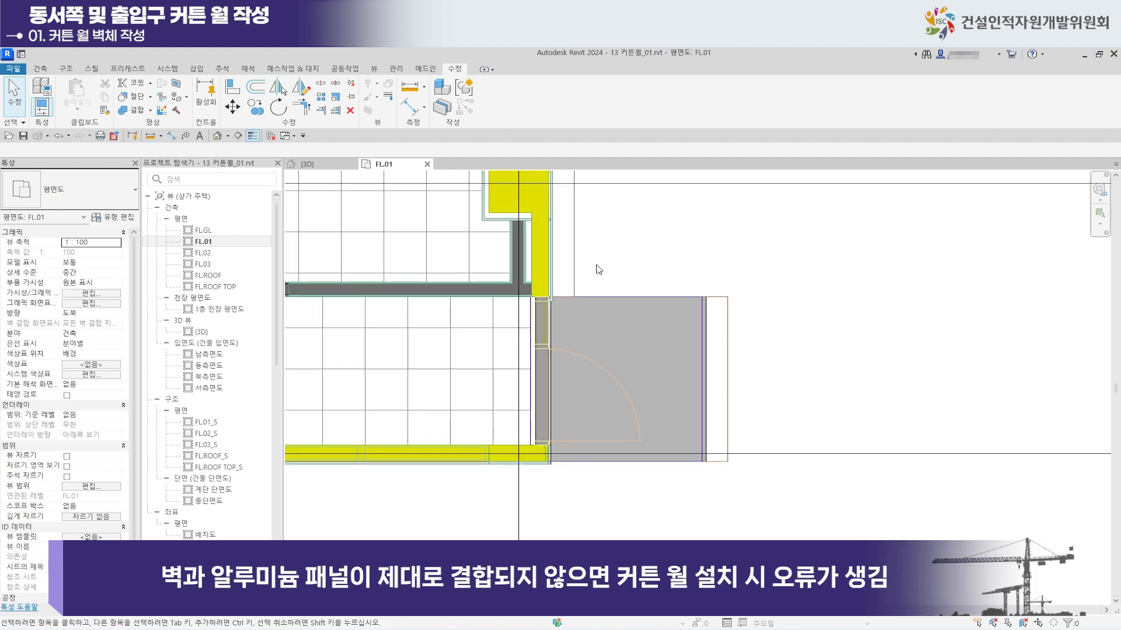
scroll(591, 282, "up", 3)
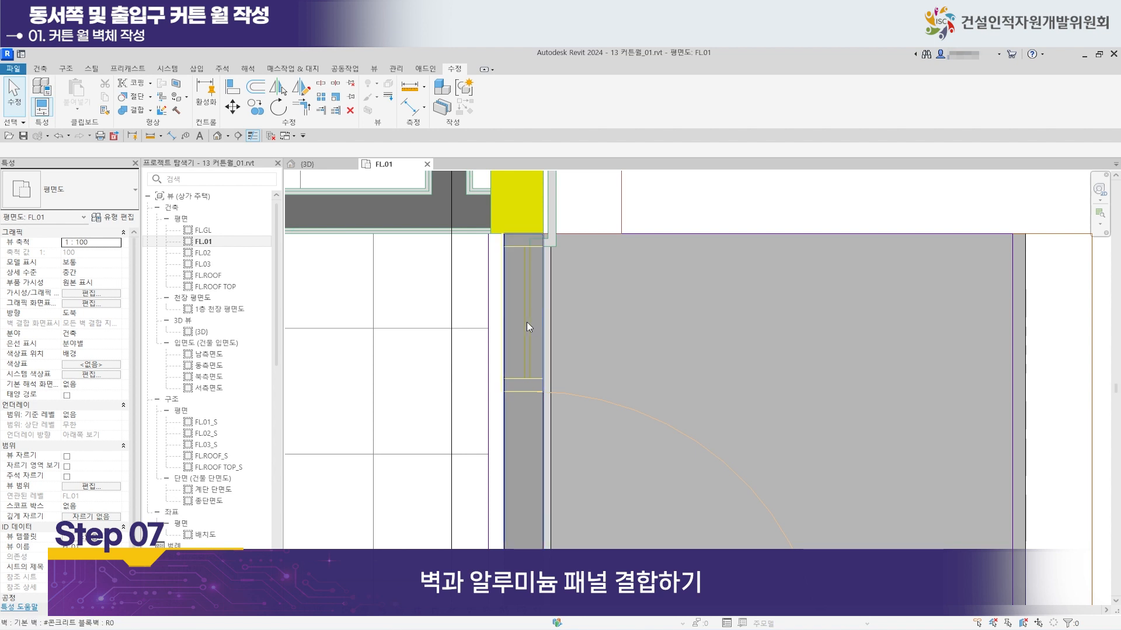
left_click(527, 322)
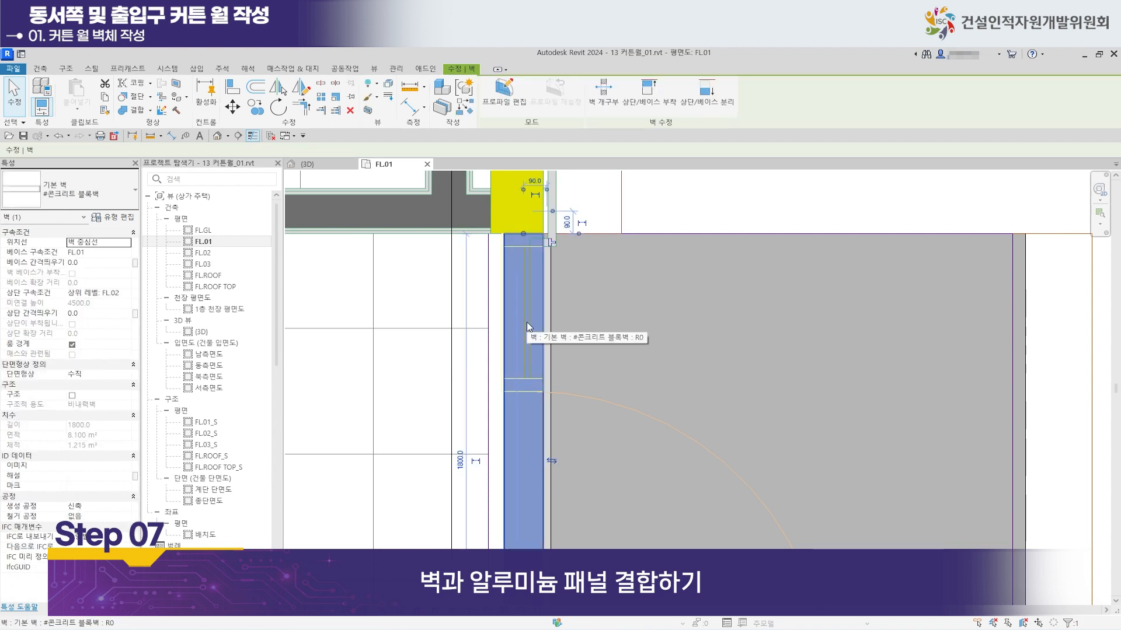
left_click(129, 110)
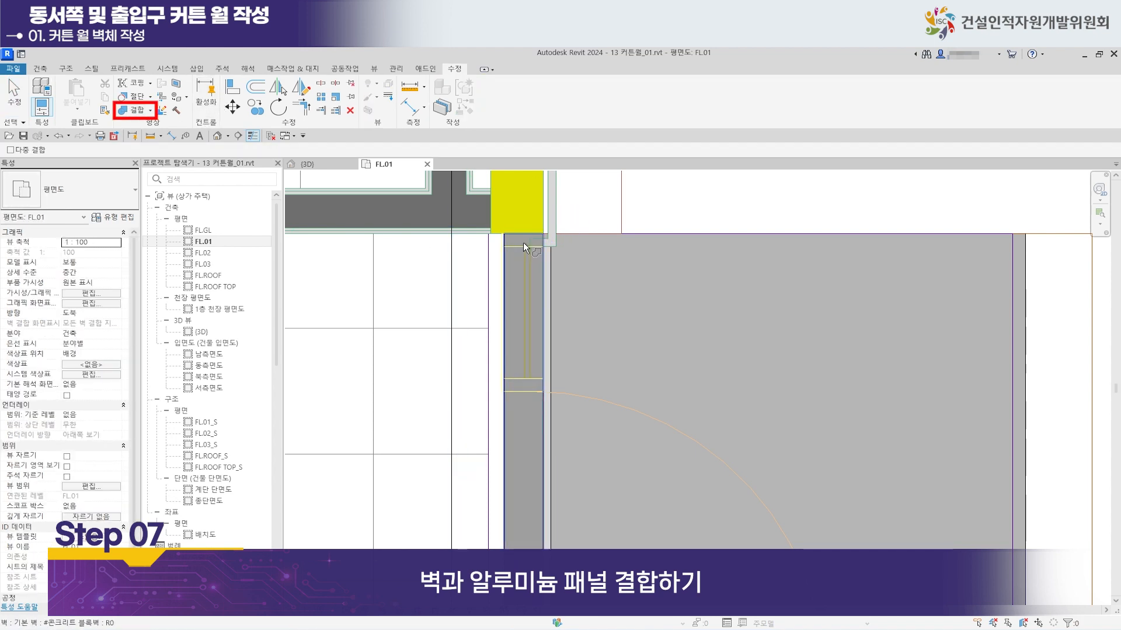
left_click(550, 281)
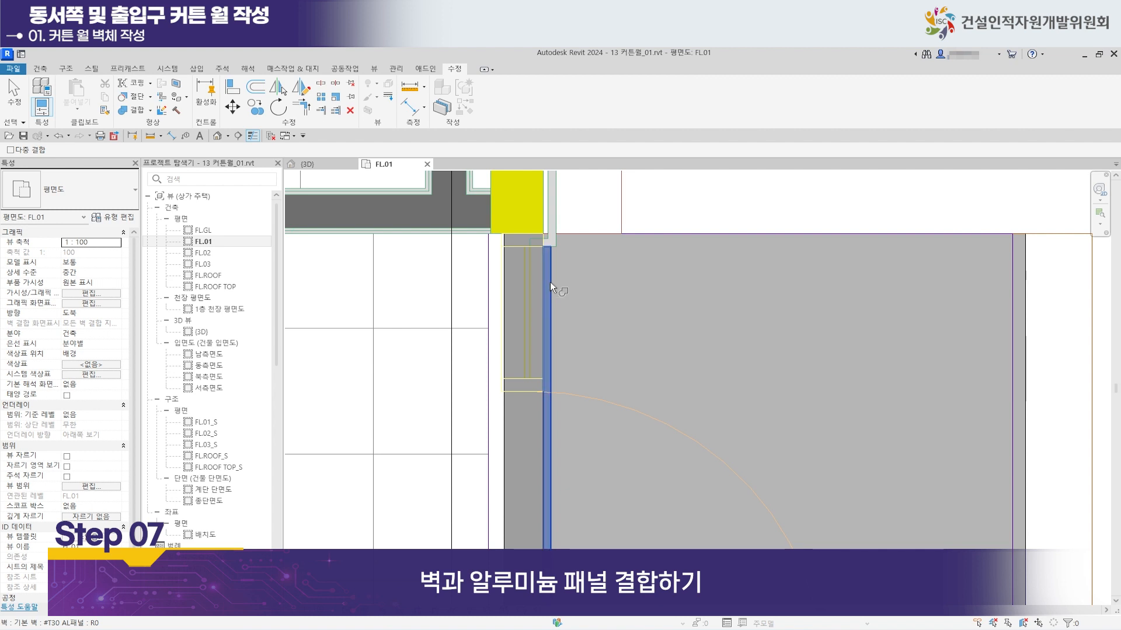
left_click(524, 286)
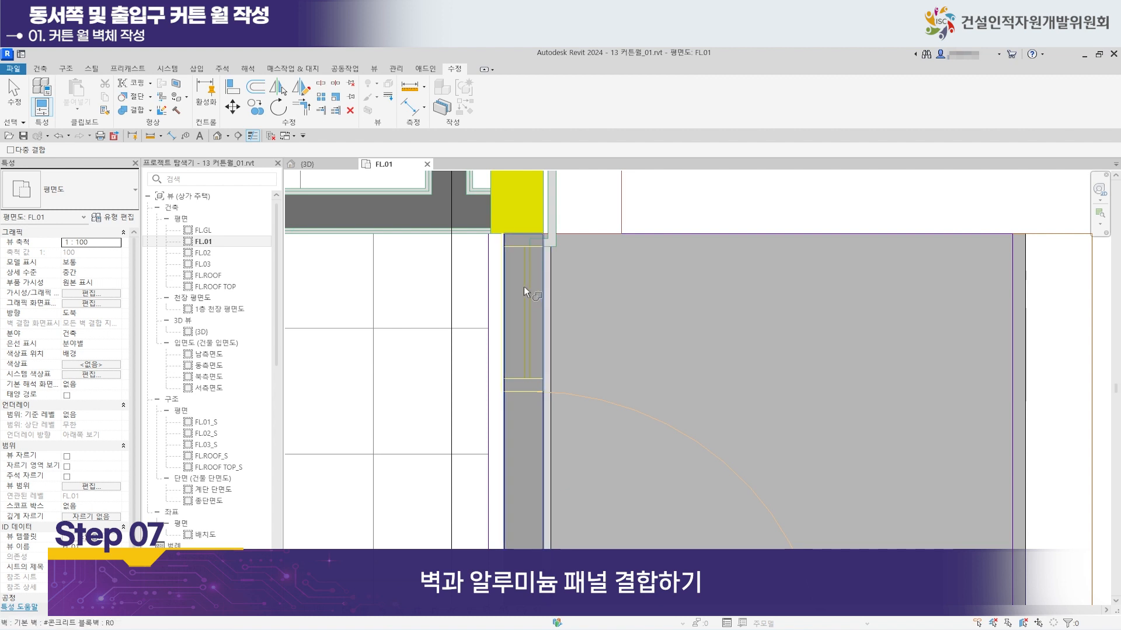
Draw a vertical #콘크리트 블록벽 wall 3600 mm long just outside the west facade between grids Y1 and Y2.
scroll(573, 303, "down", 5)
scroll(594, 320, "down", 6)
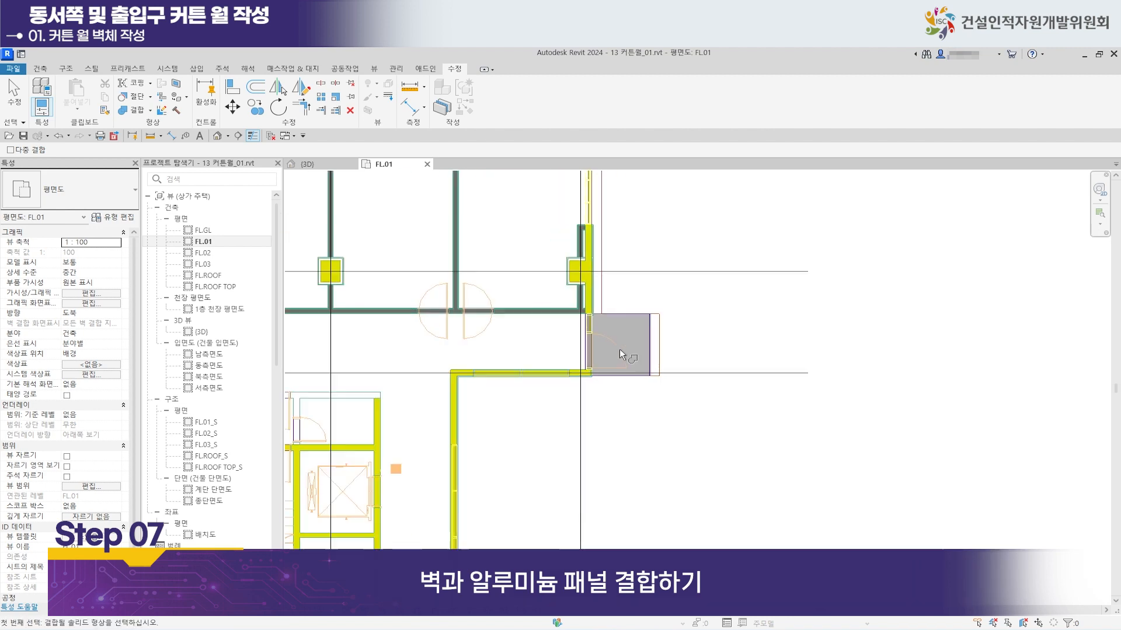
scroll(511, 338, "up", 5)
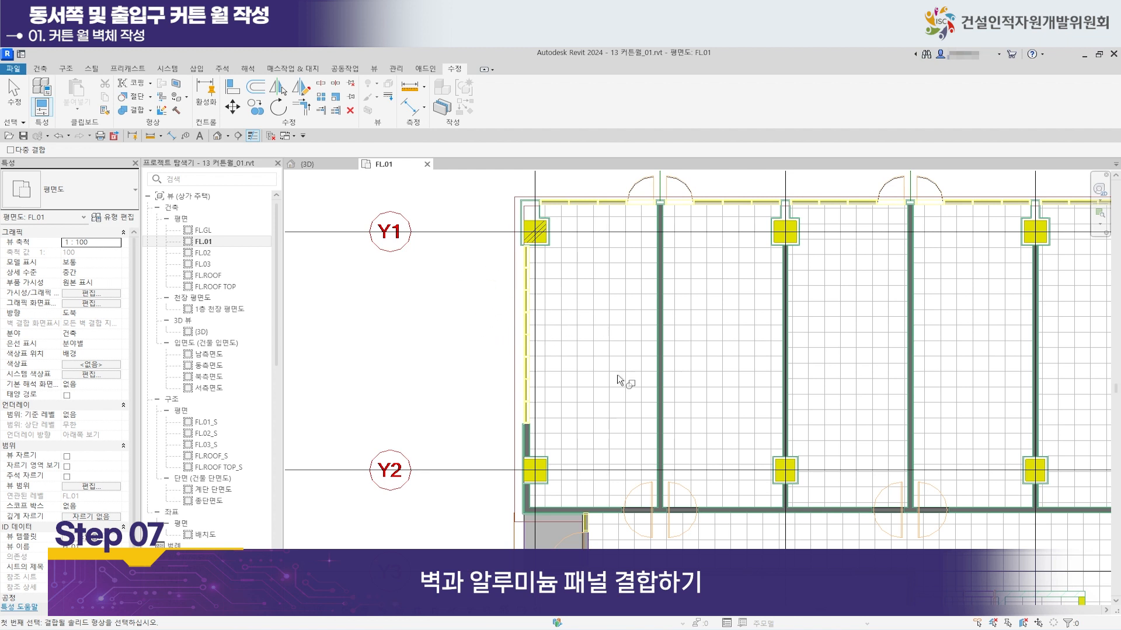
middle_click_drag(770, 566, 610, 507)
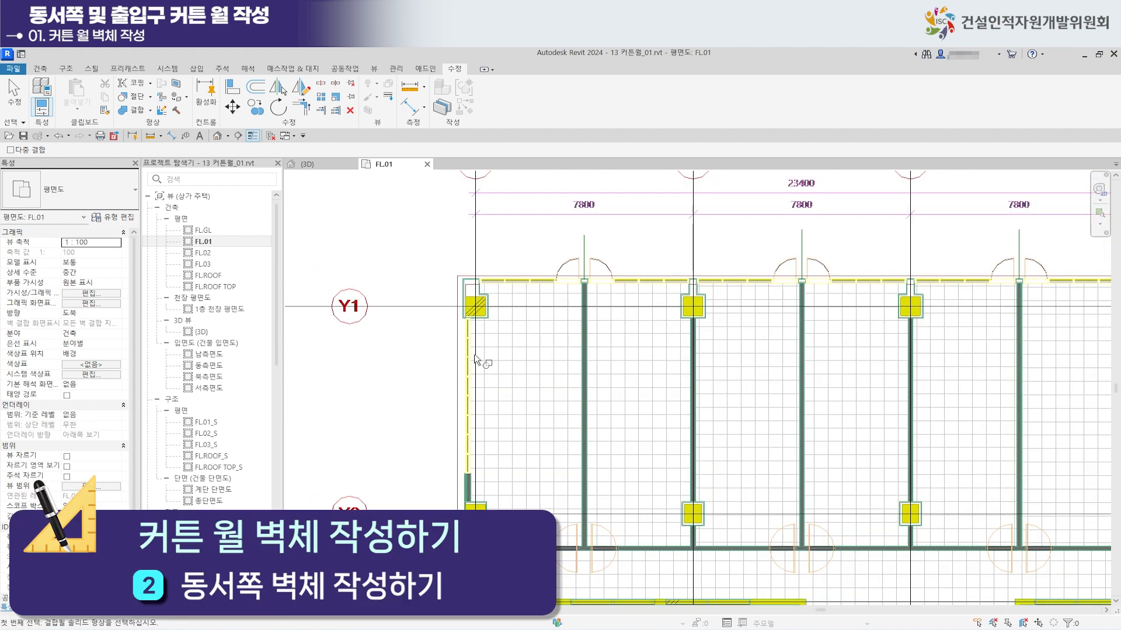
scroll(455, 344, "up", 3)
scroll(455, 340, "up", 3)
scroll(465, 328, "down", 1)
scroll(464, 328, "down", 1)
middle_click_drag(472, 354, 477, 240)
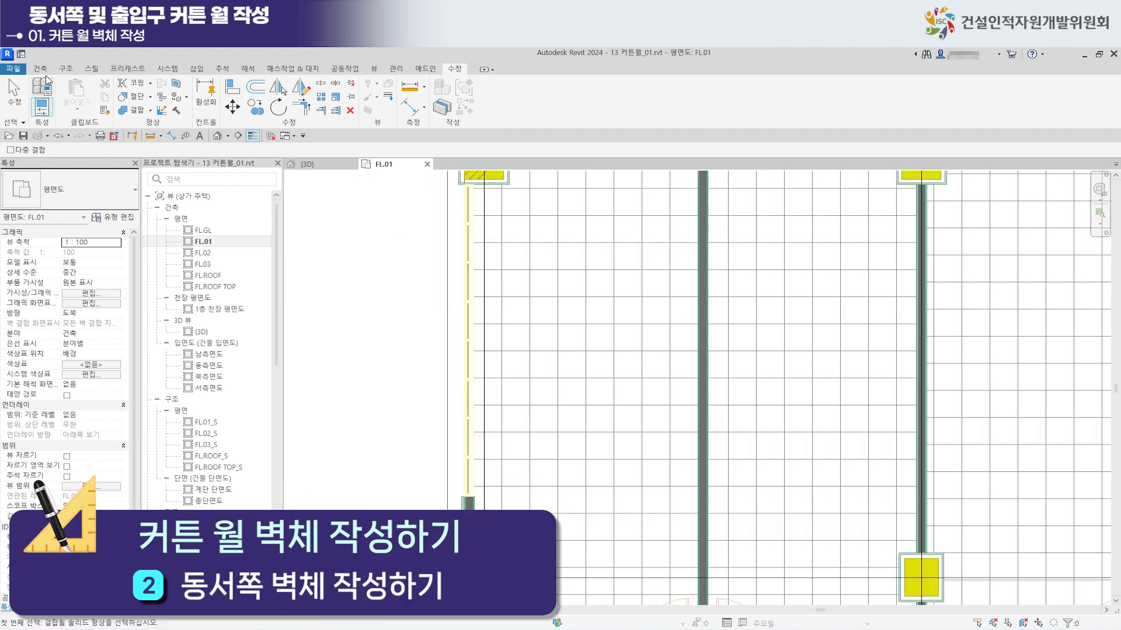
left_click(44, 92)
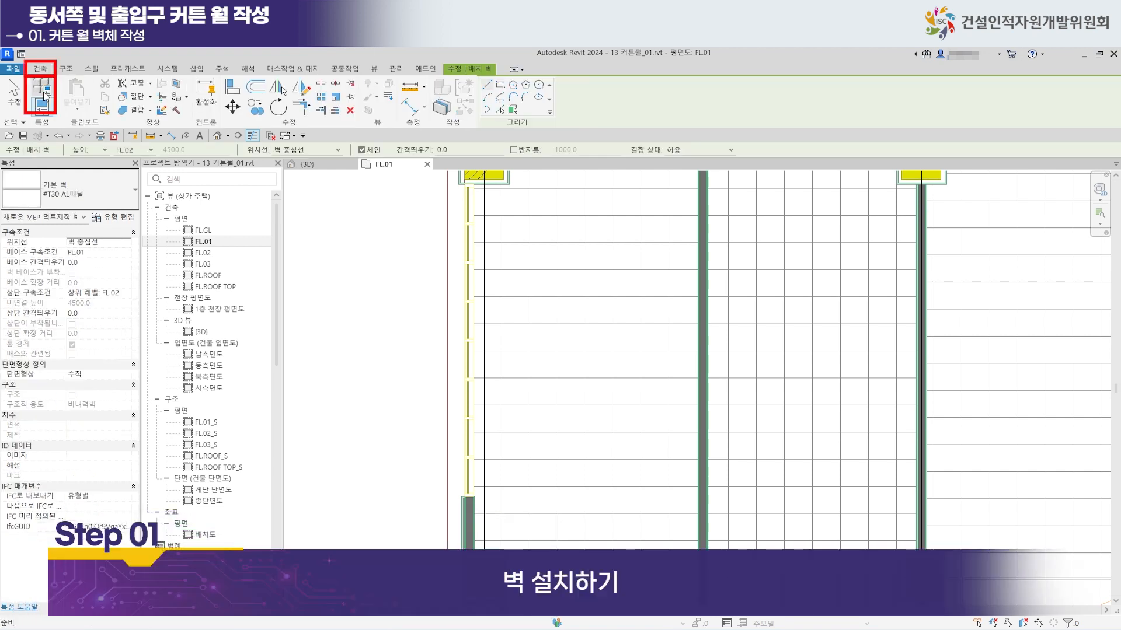
left_click(88, 190)
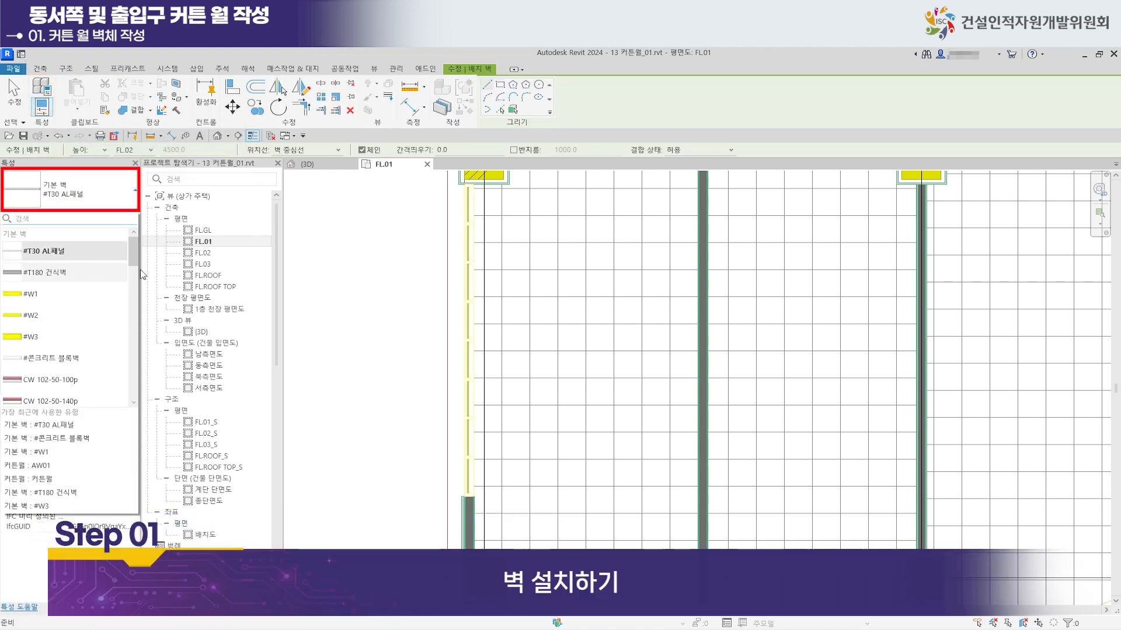
left_click(81, 363)
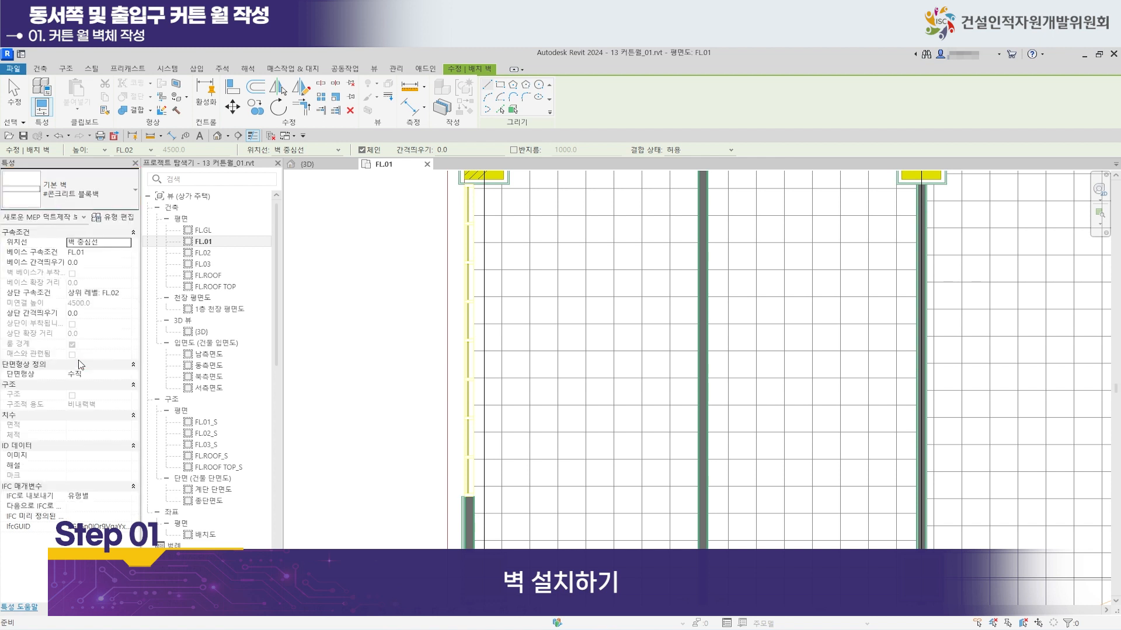
left_click(422, 458)
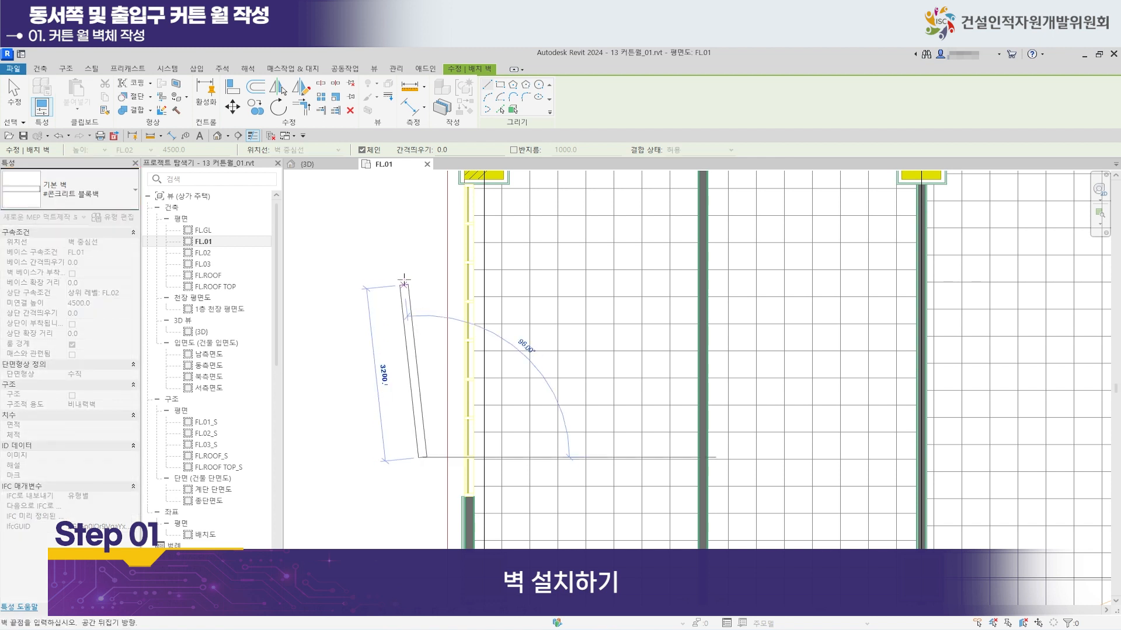
left_click(422, 262)
key("Escape")
left_click(13, 92)
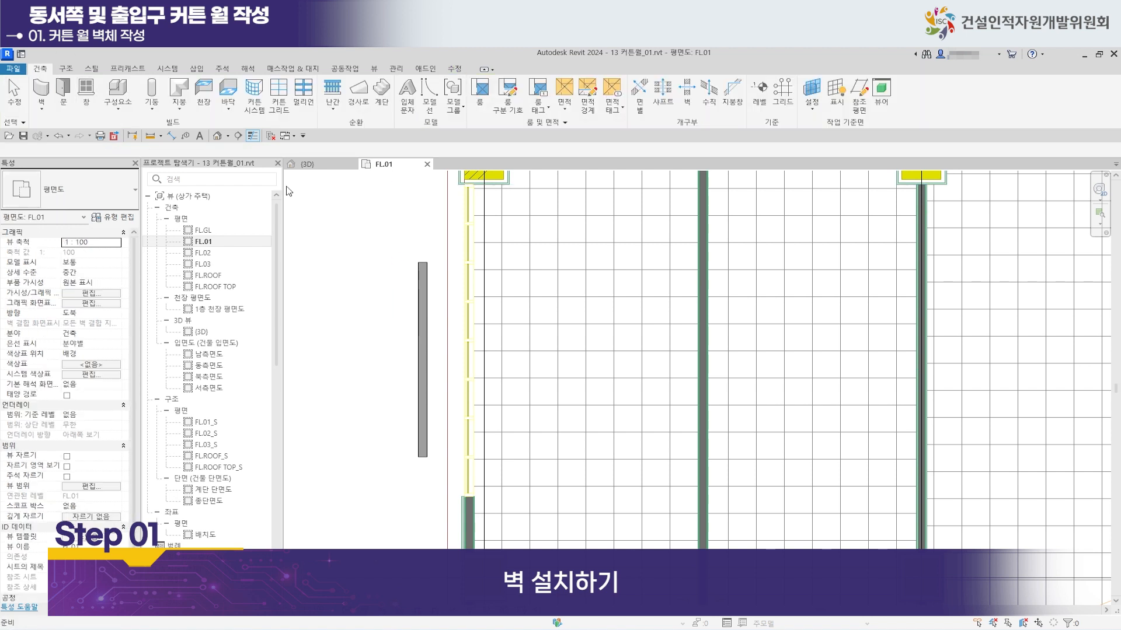
Disallow joins at both ends of the new #콘크리트 블록벽 wall outside the west facade.
left_click(423, 267)
right_click(423, 268)
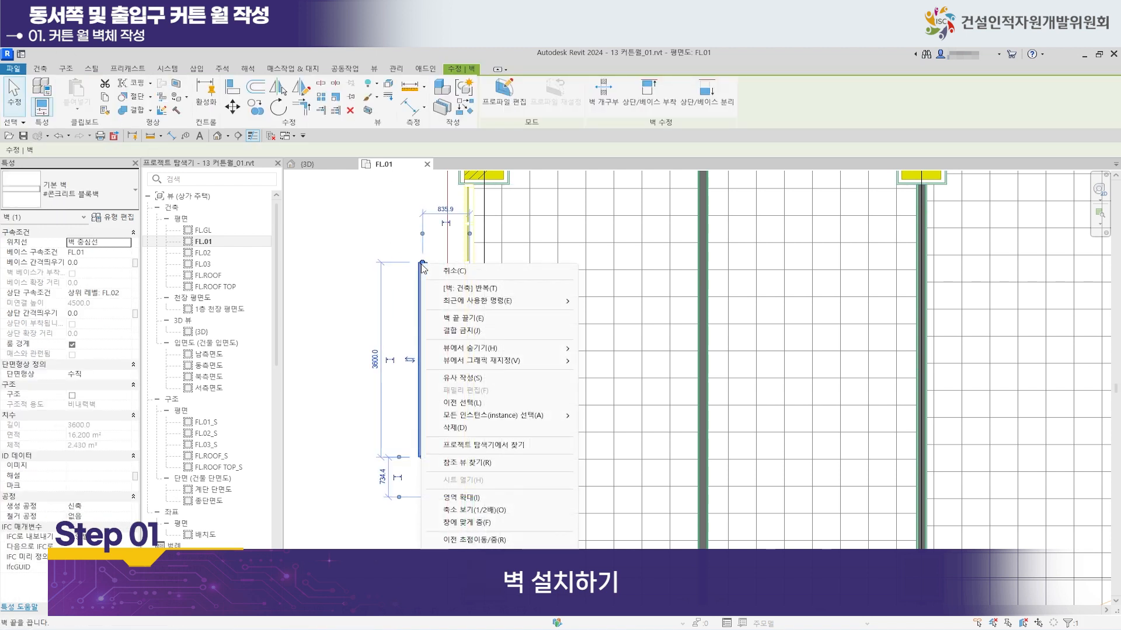
left_click(480, 332)
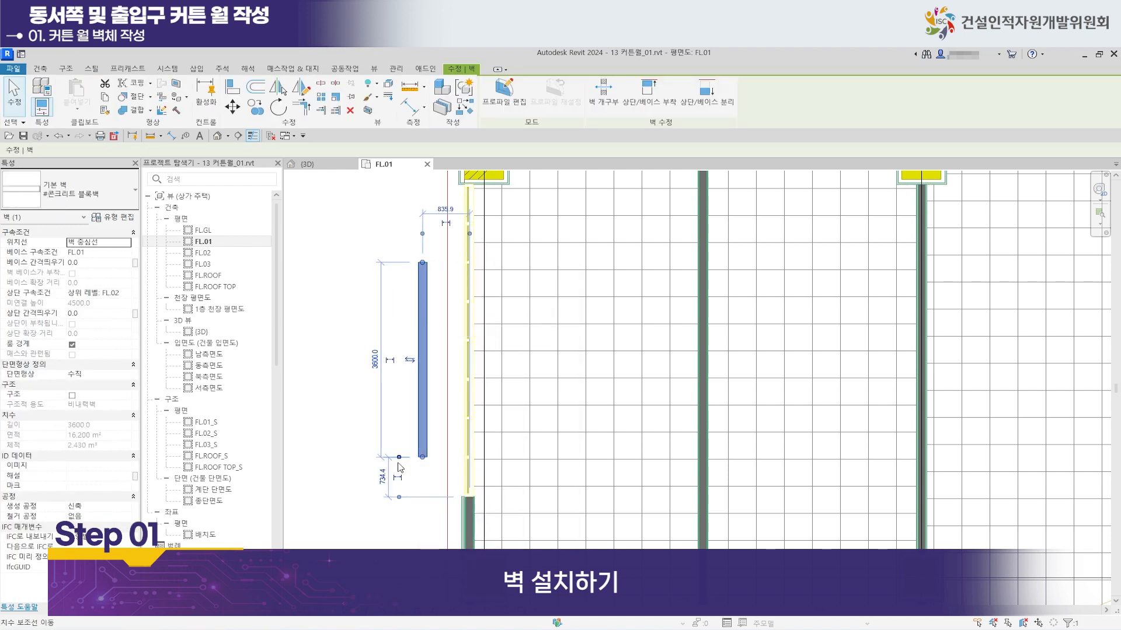
right_click(425, 458)
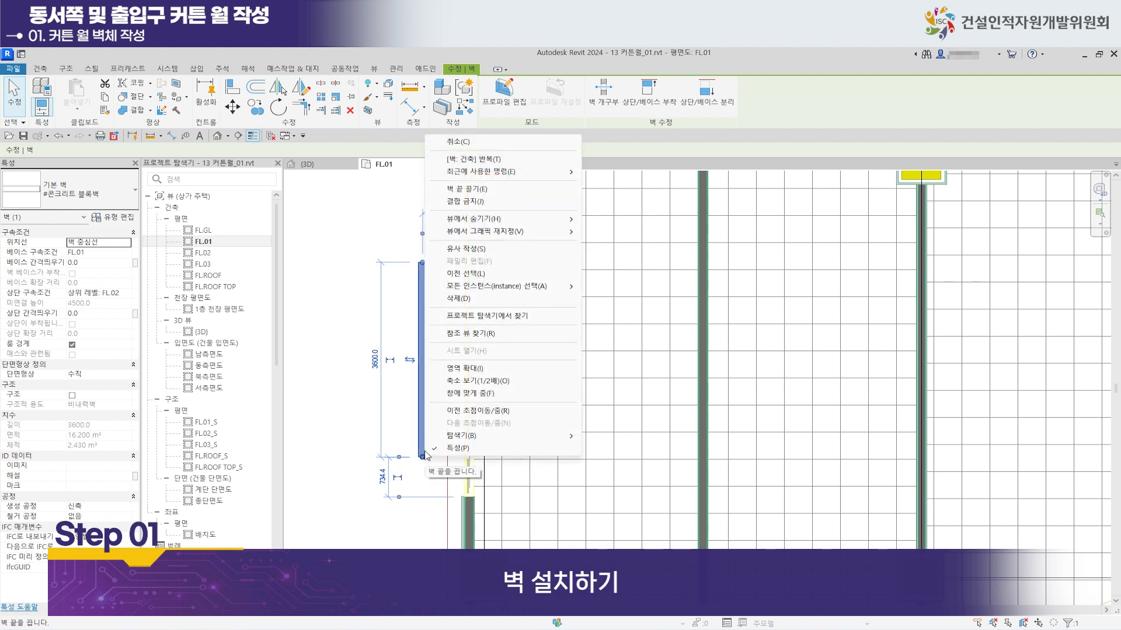
left_click(488, 202)
Align the south end of the new block wall with the north end face of the #T180 건식벽 wall near Y2.
scroll(420, 327, "up", 3)
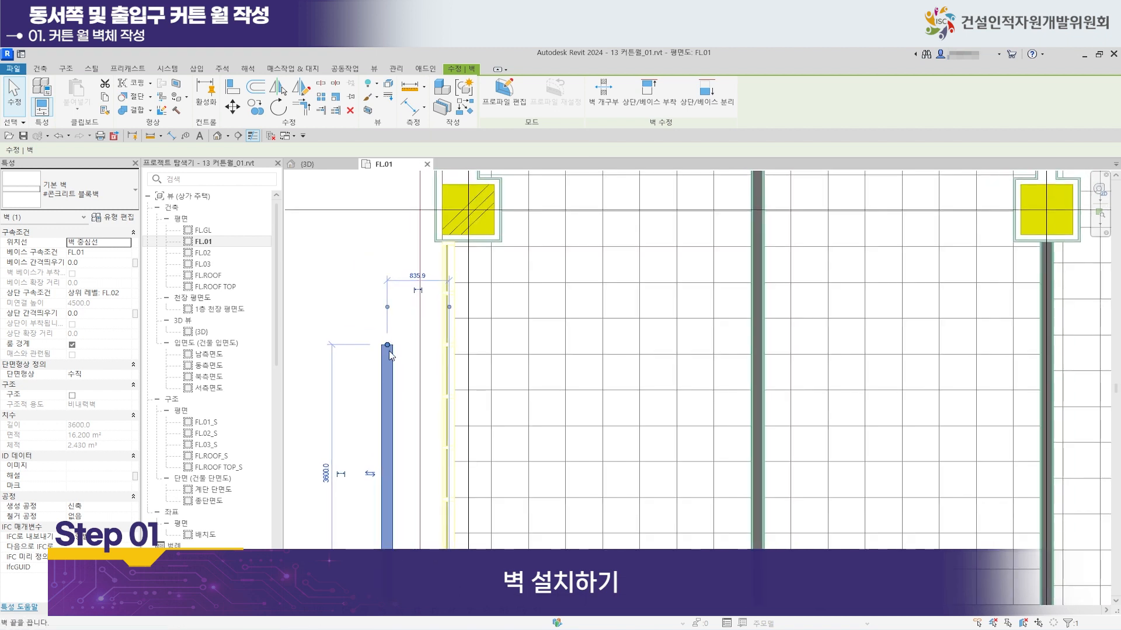
scroll(359, 362, "up", 3)
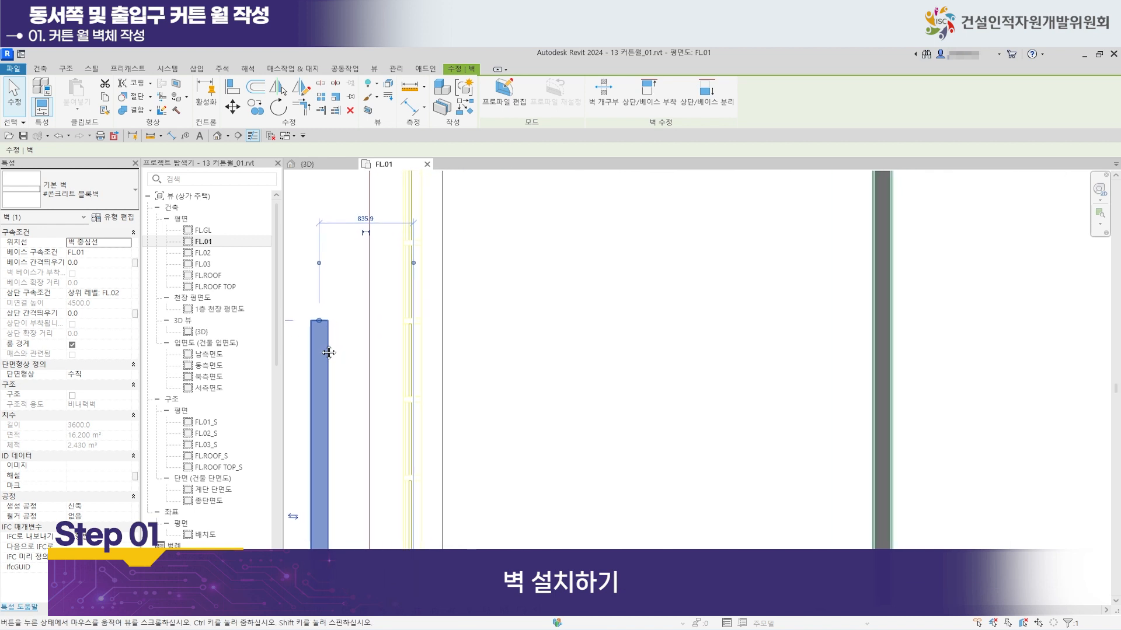
middle_click_drag(316, 406, 402, 190)
middle_click_drag(424, 445, 428, 200)
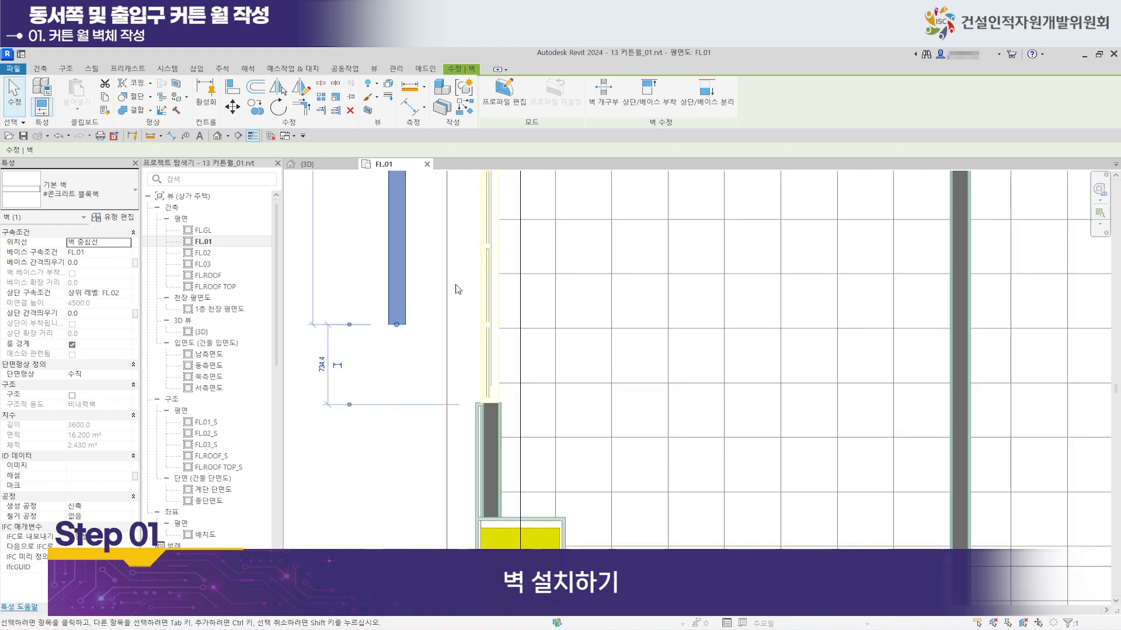
scroll(458, 310, "up", 1)
middle_click_drag(452, 387, 425, 317)
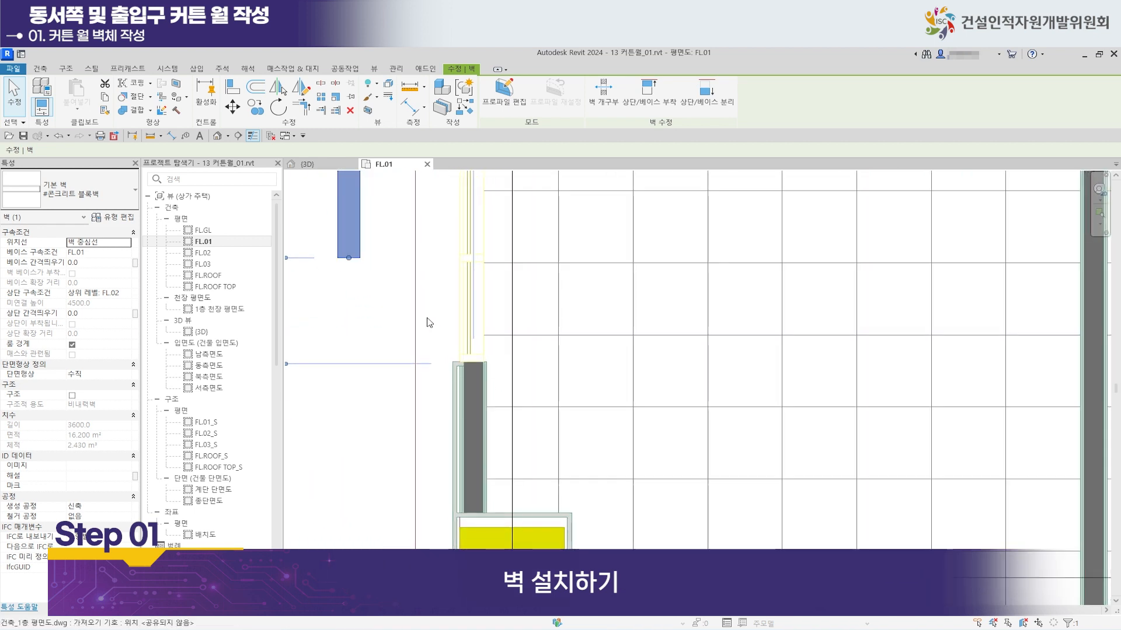
left_click(231, 88)
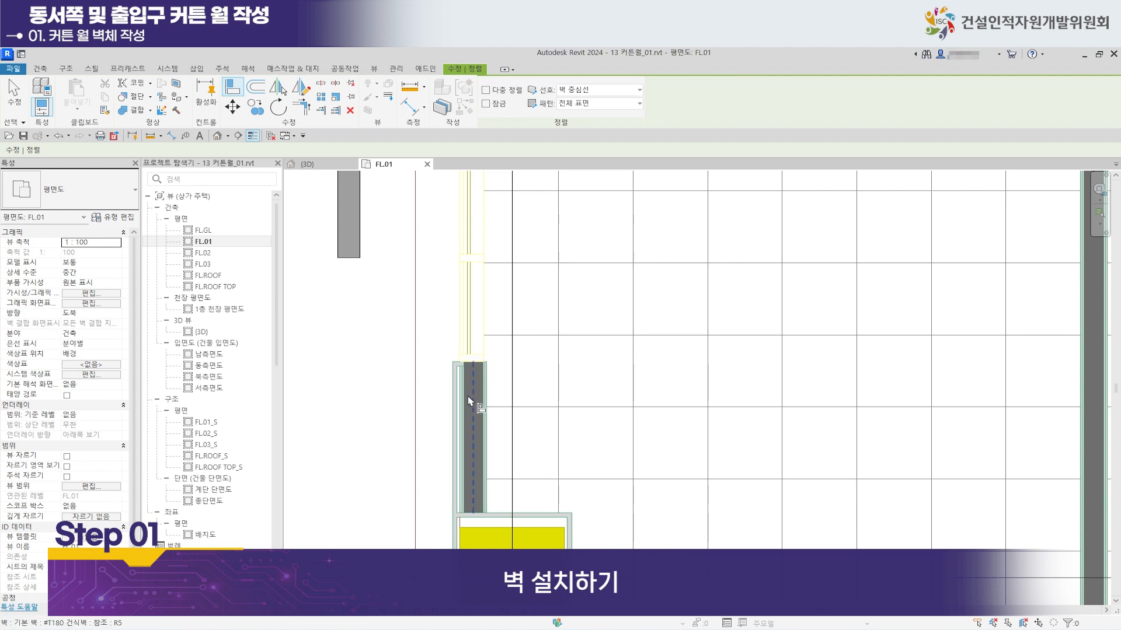
scroll(468, 401, "up", 4)
scroll(500, 321, "down", 2)
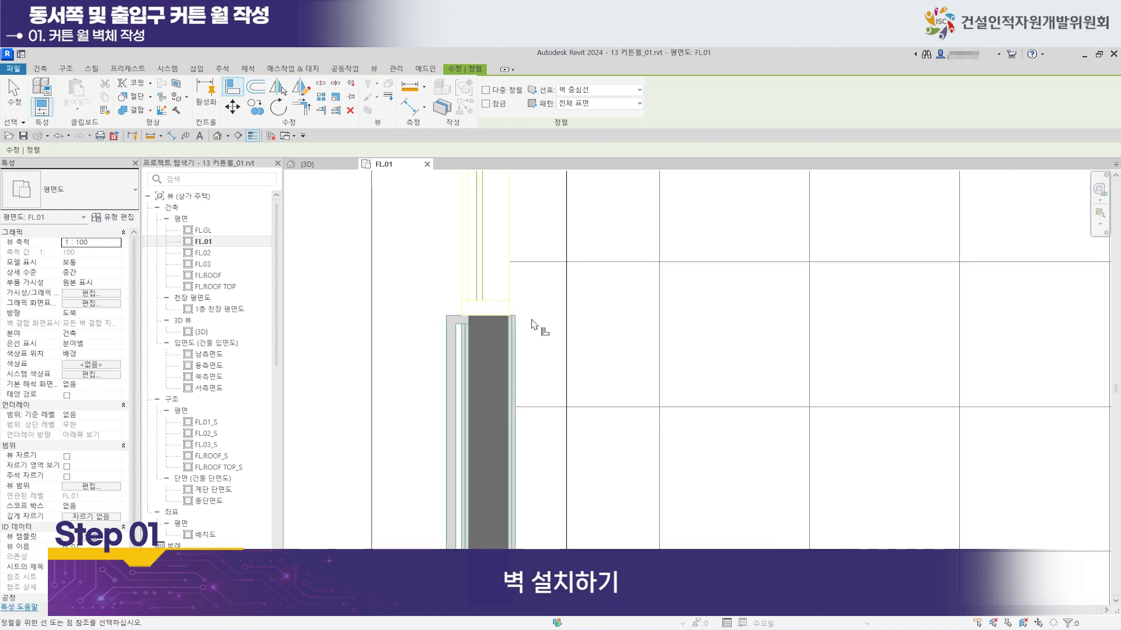
left_click(486, 316)
scroll(418, 318, "down", 3)
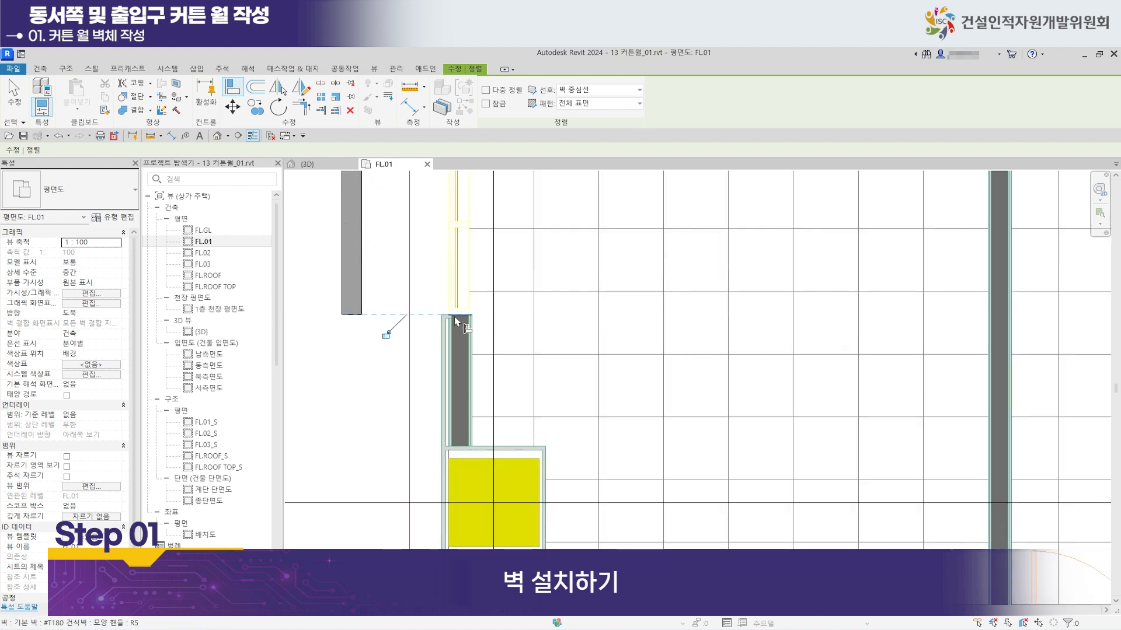
Align the north end of the new block wall with the south face of the finish around the X1/Y1 column.
scroll(429, 350, "down", 6)
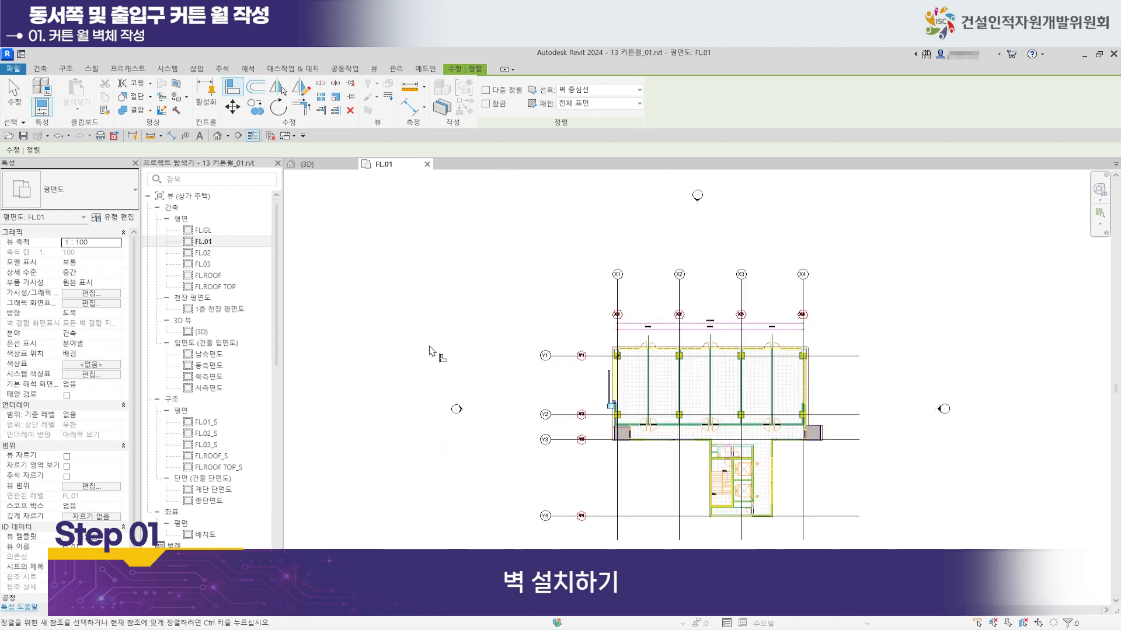
scroll(642, 376, "up", 5)
scroll(524, 327, "up", 2)
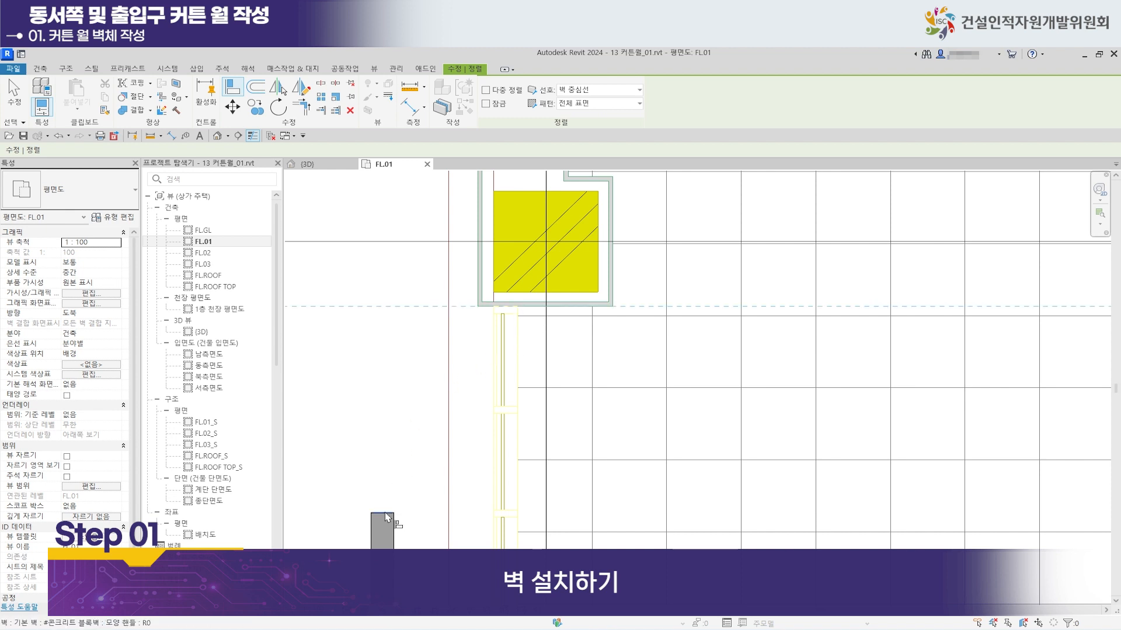
left_click(385, 516)
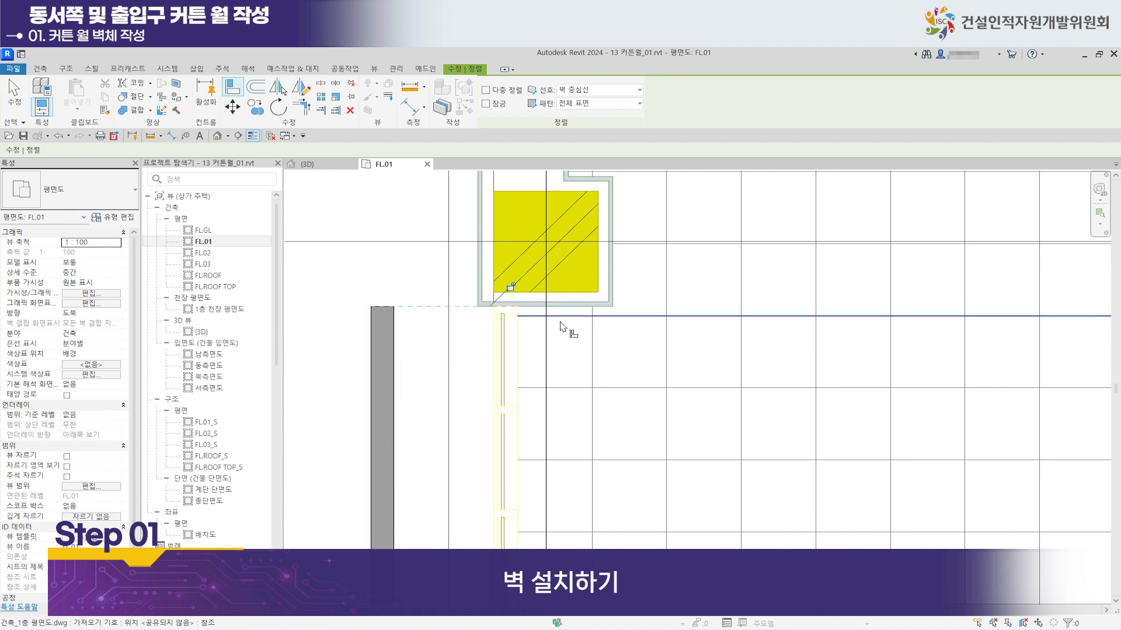
Align the west face of the new block wall with the outer wall line of the 건축_1층 평면도.dwg underlay.
middle_click_drag(539, 375, 556, 73)
middle_click_drag(456, 477, 521, 380)
scroll(521, 379, "up", 5)
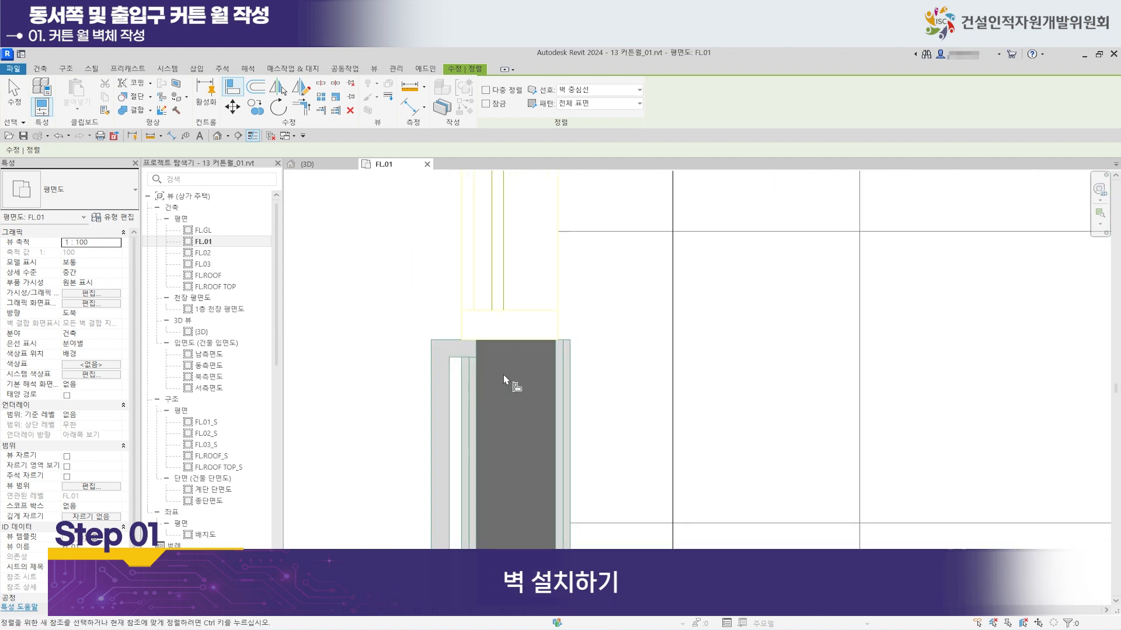
scroll(562, 411, "down", 3)
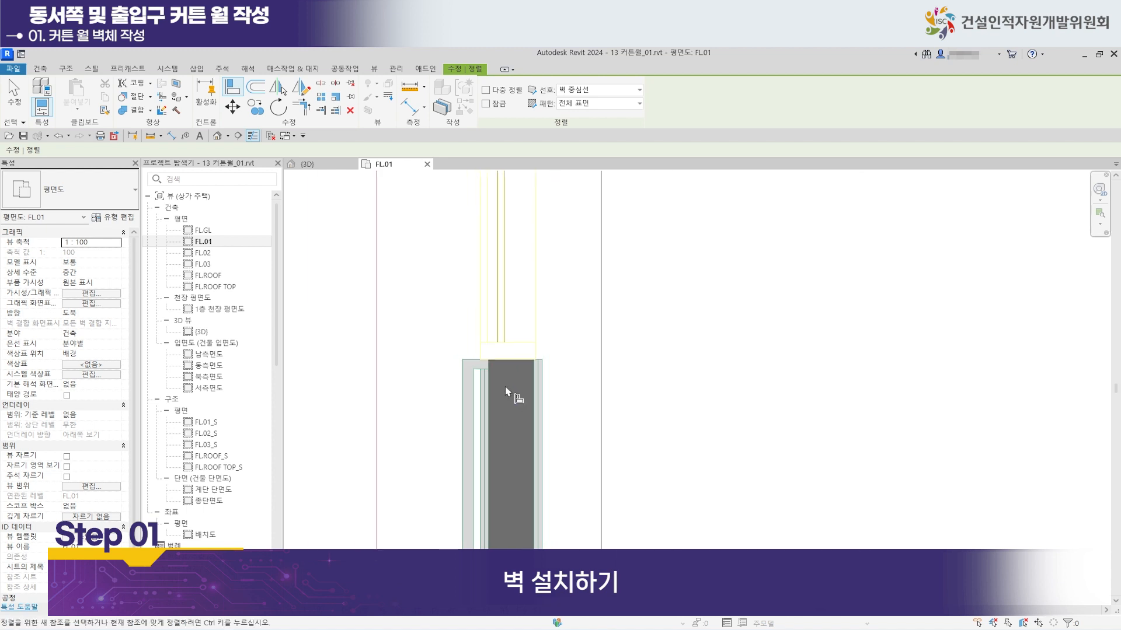
scroll(430, 353, "down", 1)
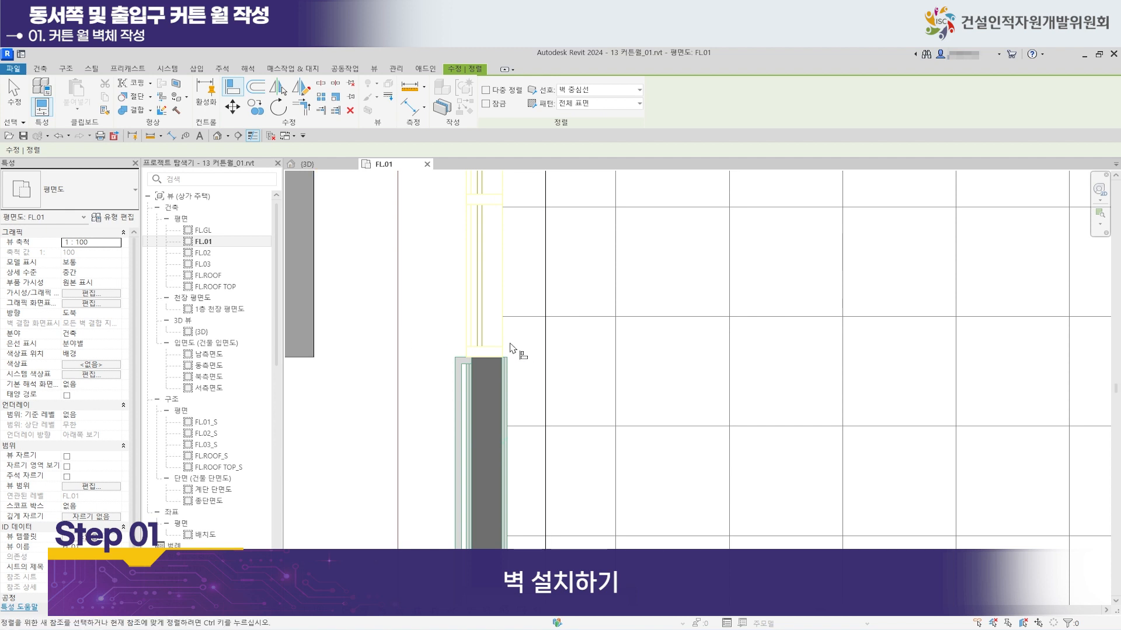
scroll(490, 373, "up", 2)
scroll(464, 337, "down", 3)
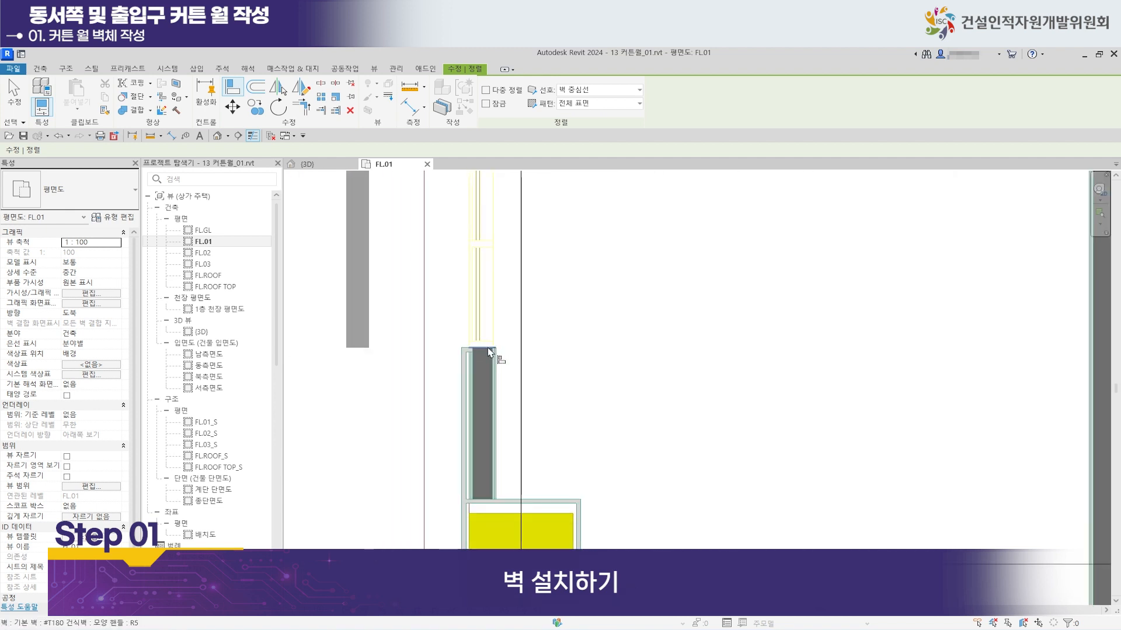
scroll(472, 337, "up", 3)
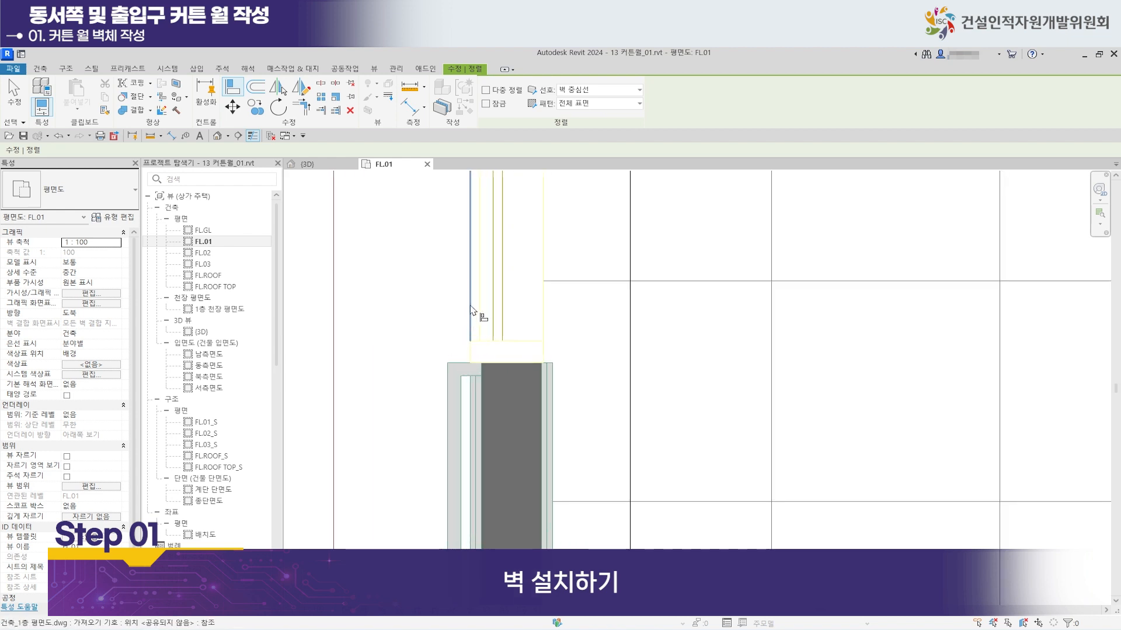
scroll(471, 323, "down", 2)
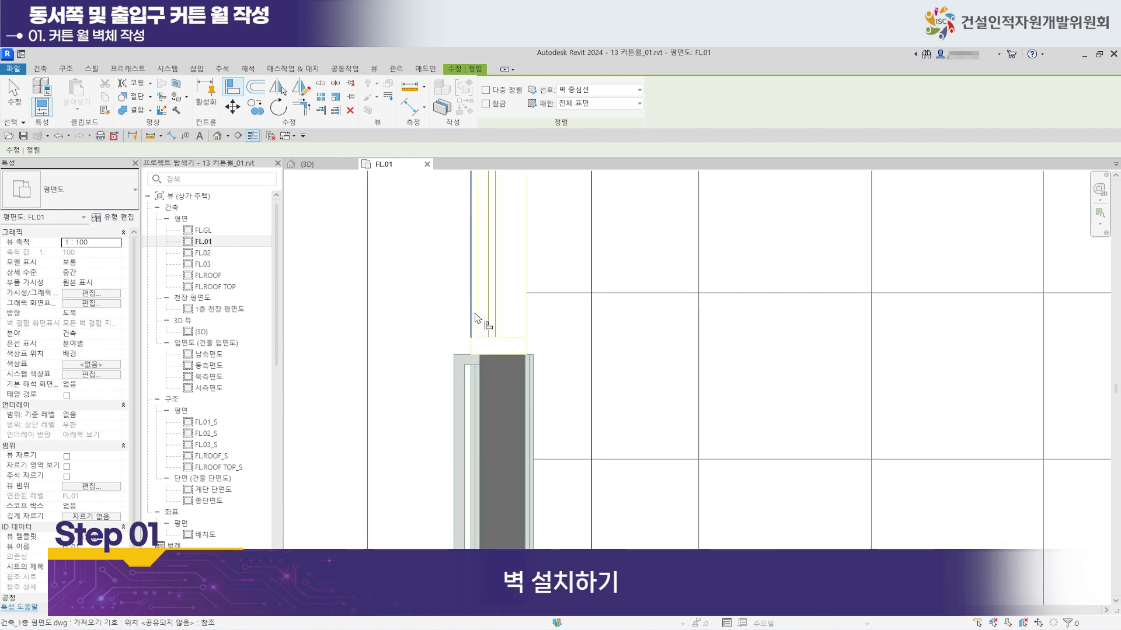
left_click(471, 311)
scroll(444, 321, "down", 2)
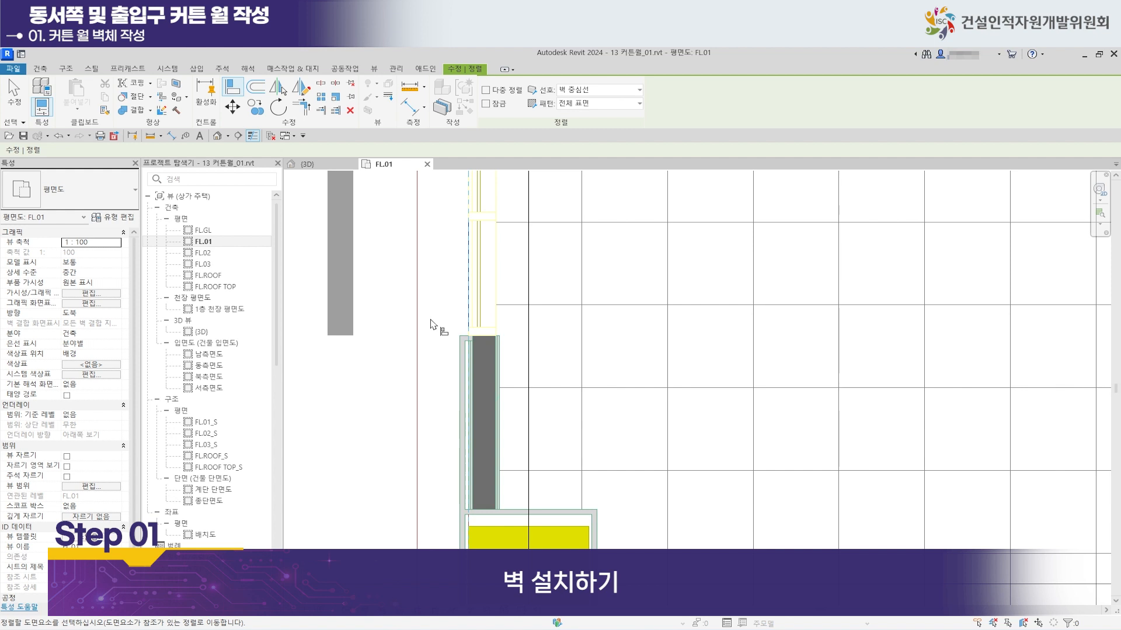
left_click(328, 302)
Examine how the aligned block wall meets the #T180 건식벽 wall near Y2 and the column finish at X1/Y1.
scroll(425, 320, "up", 5)
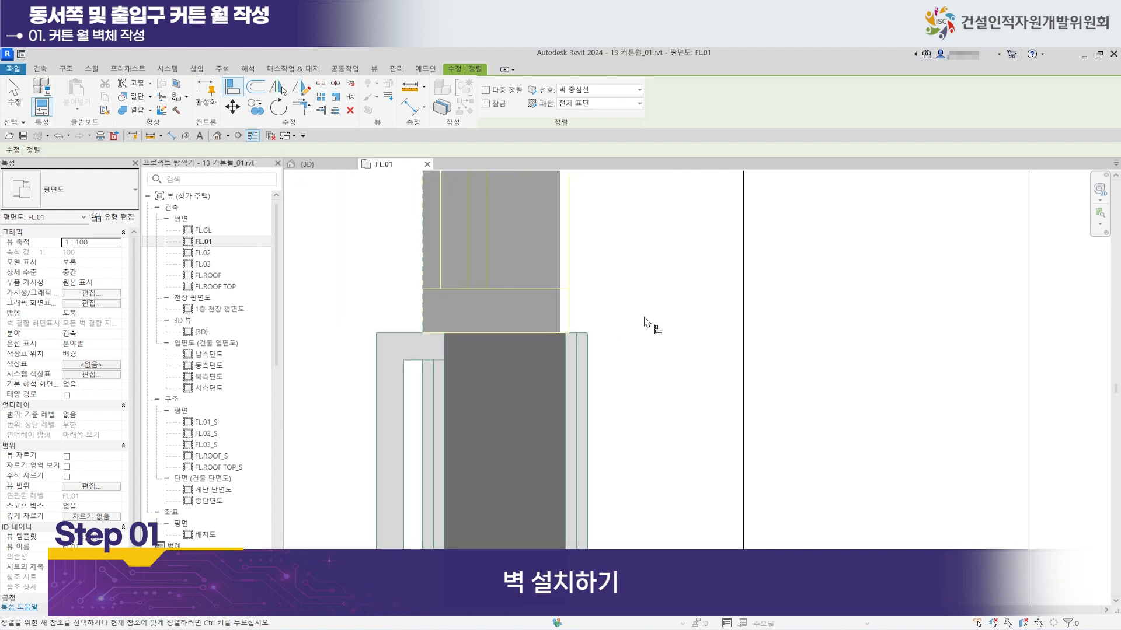
scroll(449, 372, "up", 1)
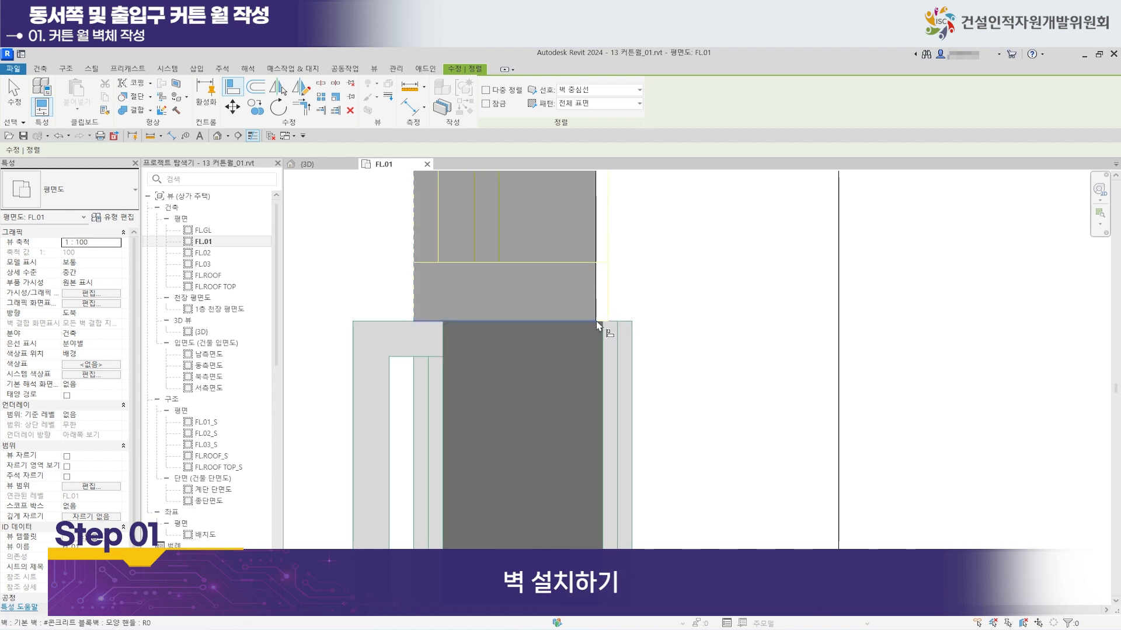
mouse_move(620, 313)
middle_mouse_down()
mouse_move(635, 335)
mouse_move(624, 302)
middle_mouse_up()
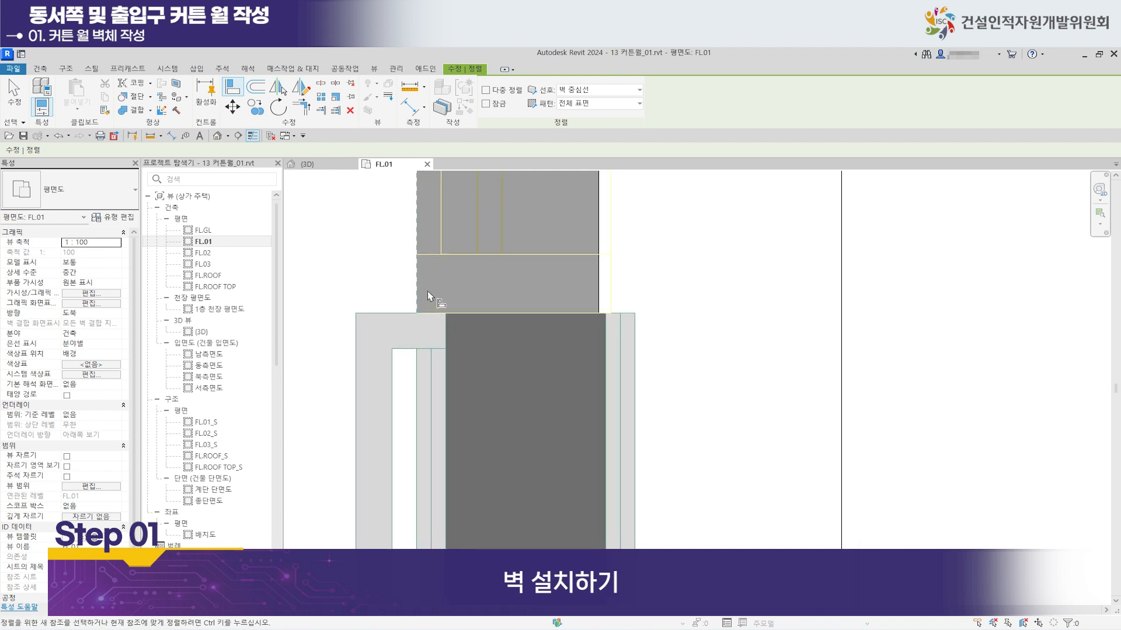
scroll(478, 341, "down", 2)
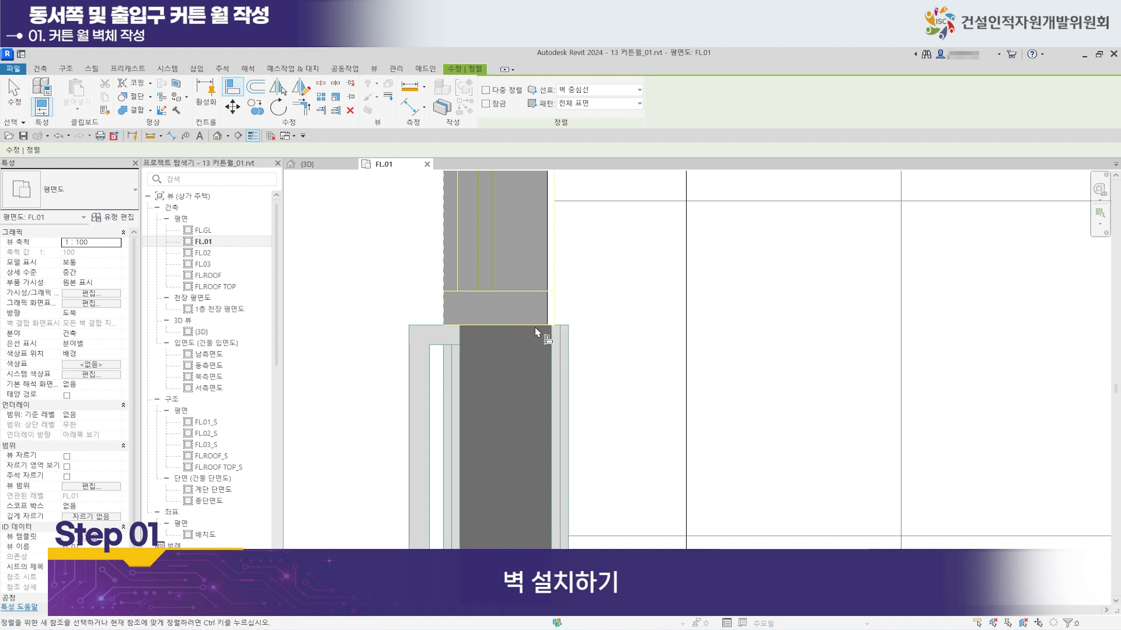
scroll(550, 350, "down", 4)
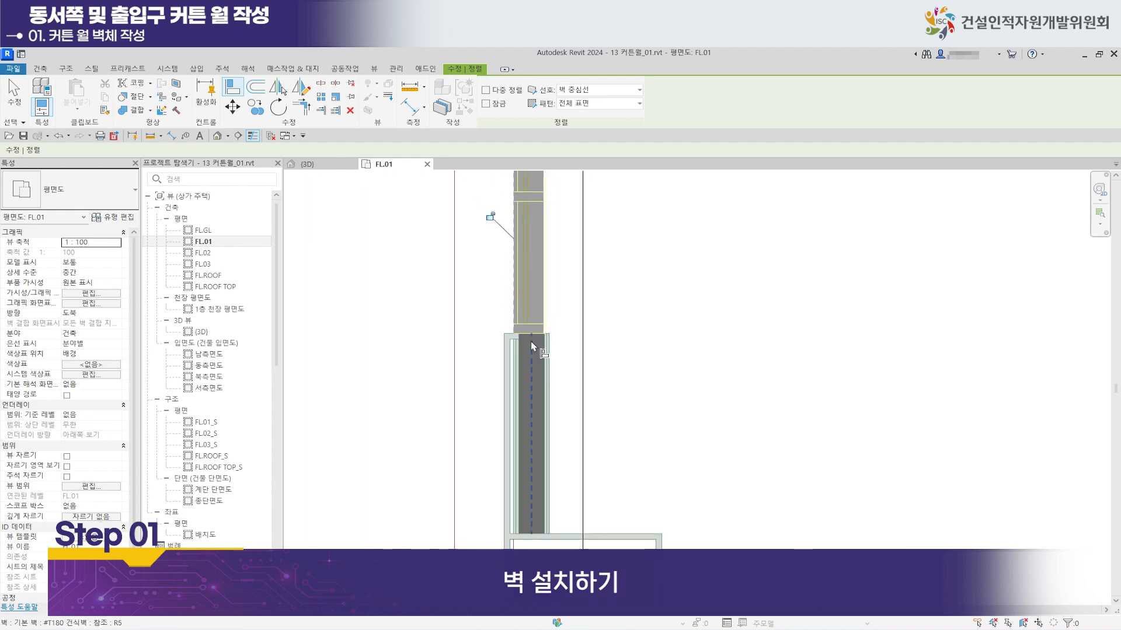
scroll(501, 353, "down", 2)
middle_click_drag(512, 362, 511, 435)
scroll(497, 341, "up", 4)
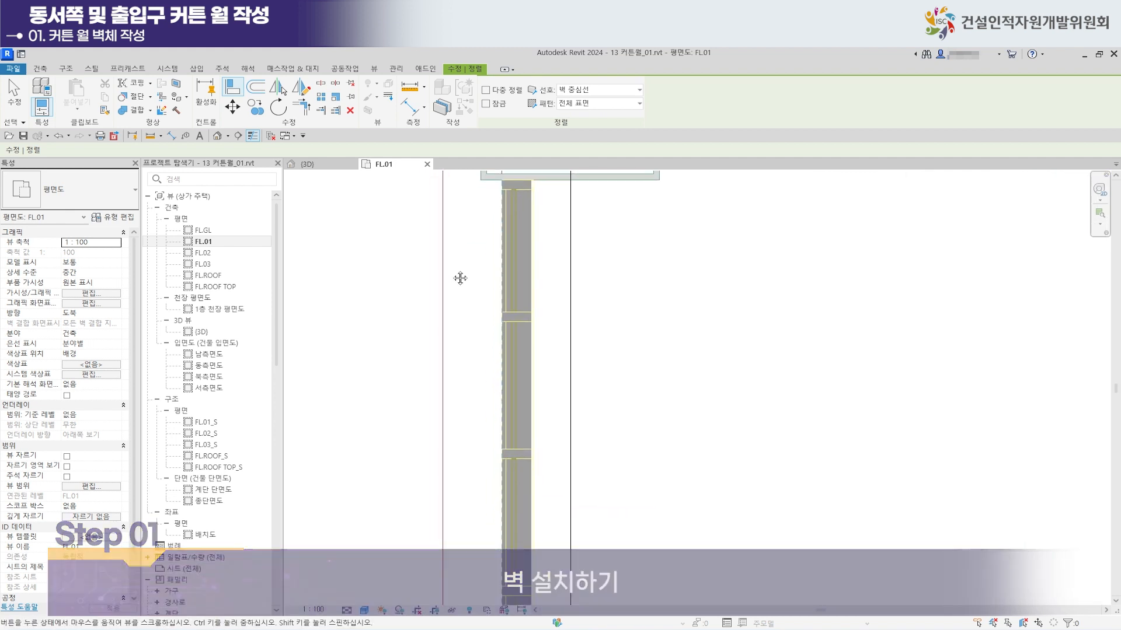
Draw a vertical #T30 AL패널 wall about 1700 mm long just west of the block wall, south of grid Y1.
left_click(40, 68)
left_click(46, 111)
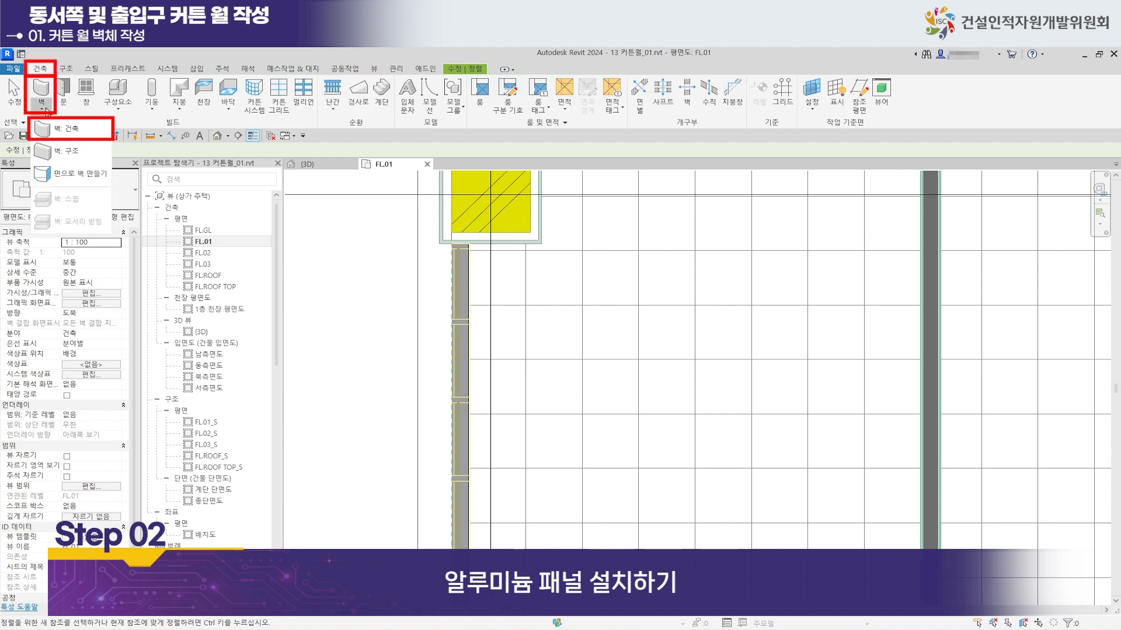
left_click(81, 133)
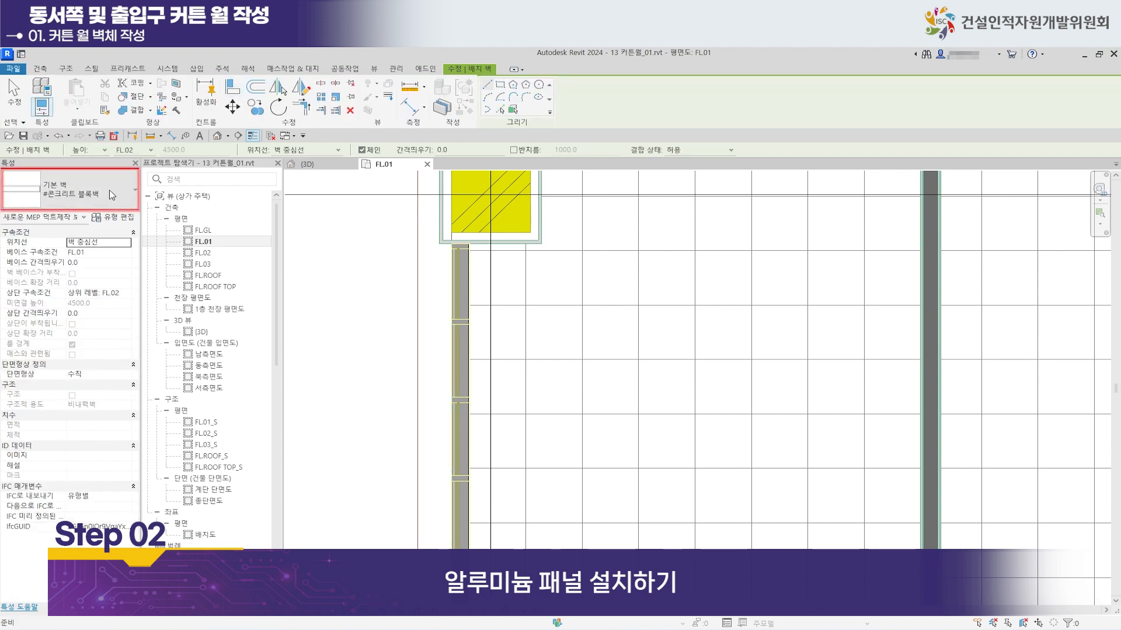
left_click(115, 193)
scroll(68, 294, "up", 3)
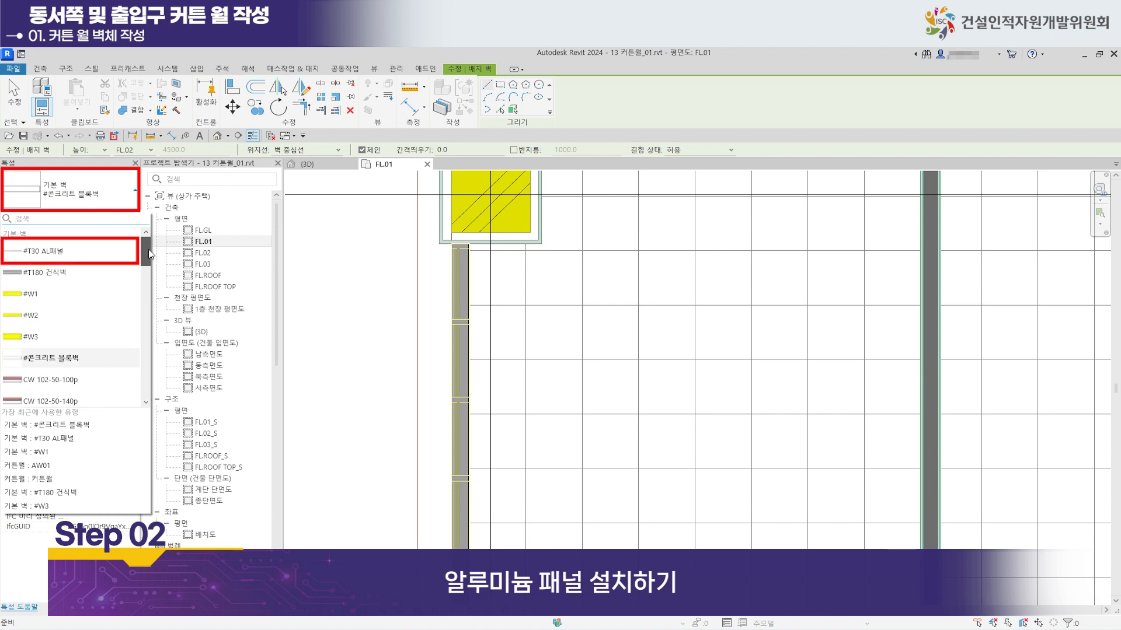
left_click(87, 256)
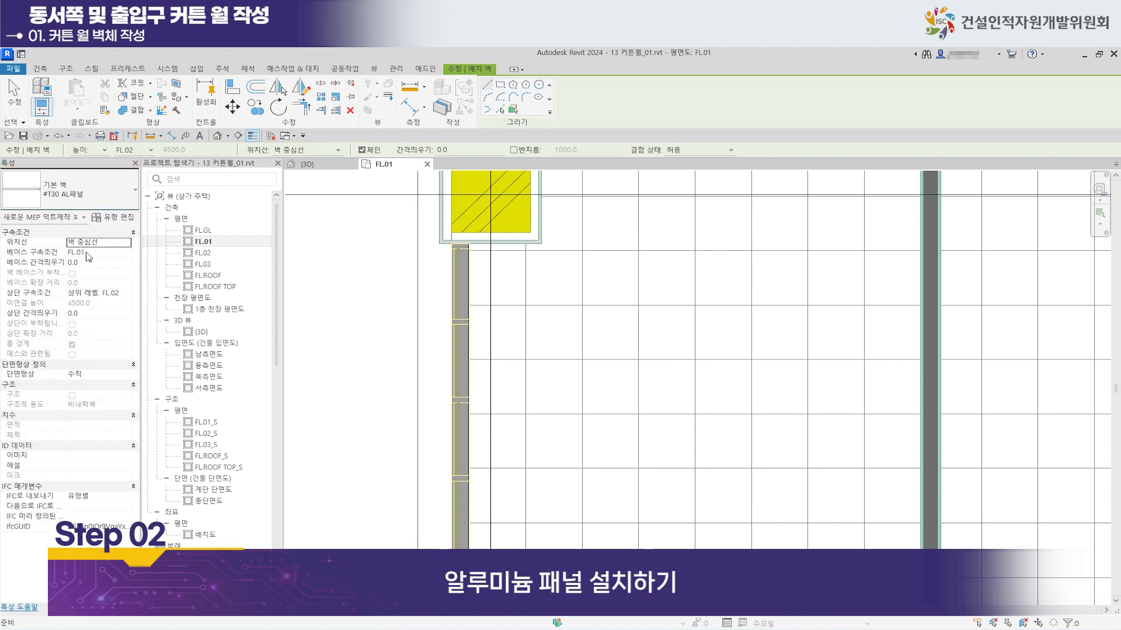
left_click(390, 480)
left_click(390, 296)
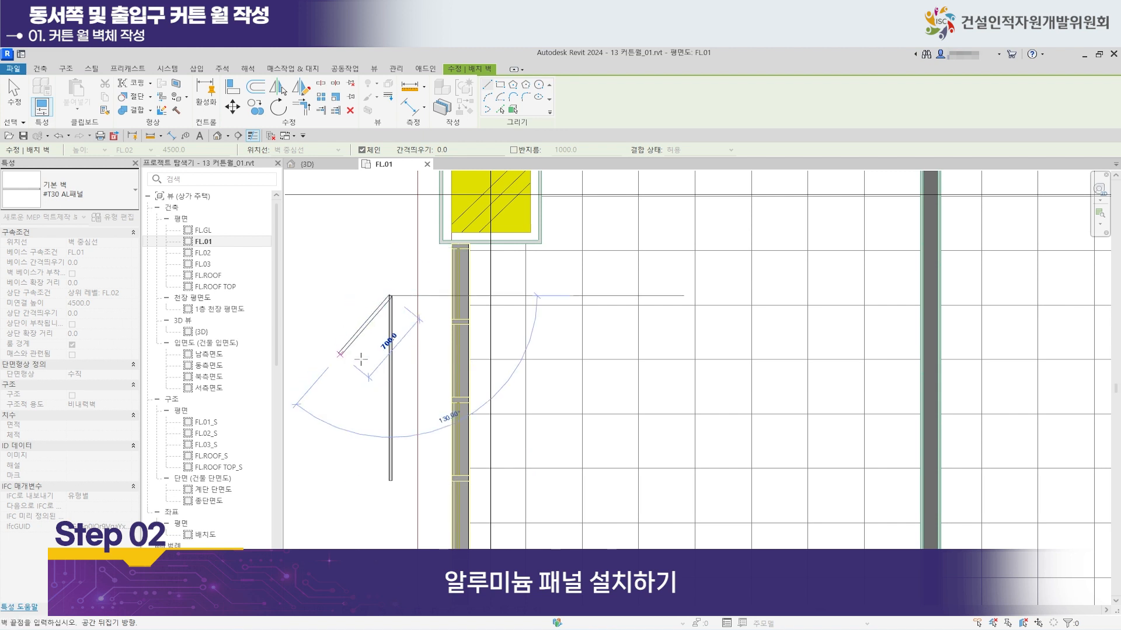
key("Escape")
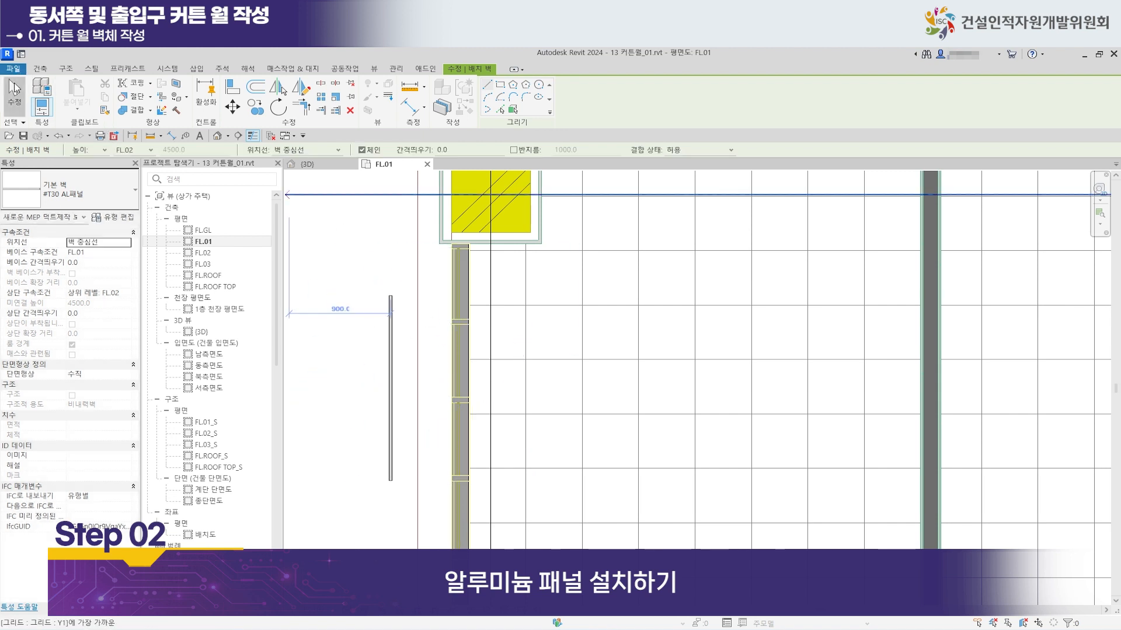
key("Escape")
Disallow joins at both ends of the new #T30 AL패널 wall outside the west facade.
left_click(390, 298)
right_click(391, 298)
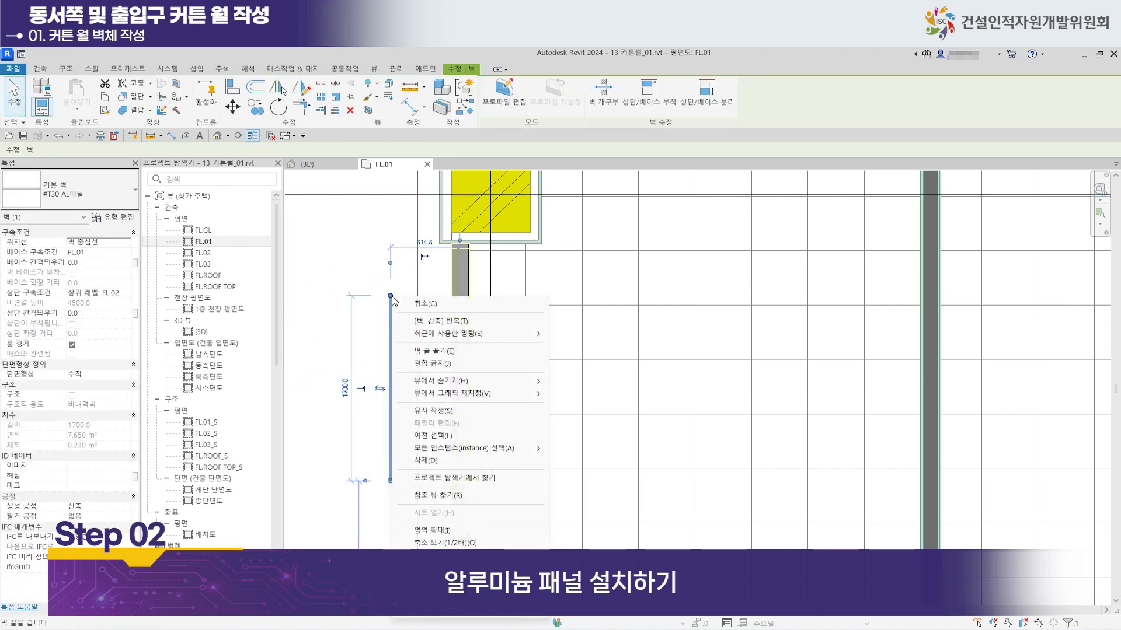
left_click(443, 350)
right_click(390, 481)
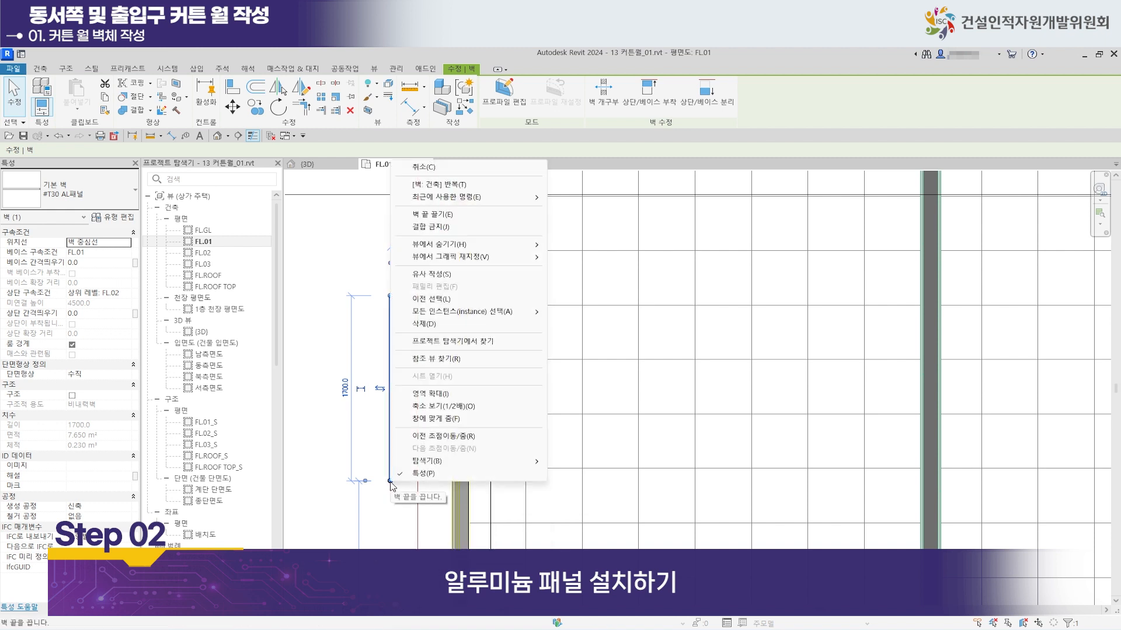
left_click(438, 228)
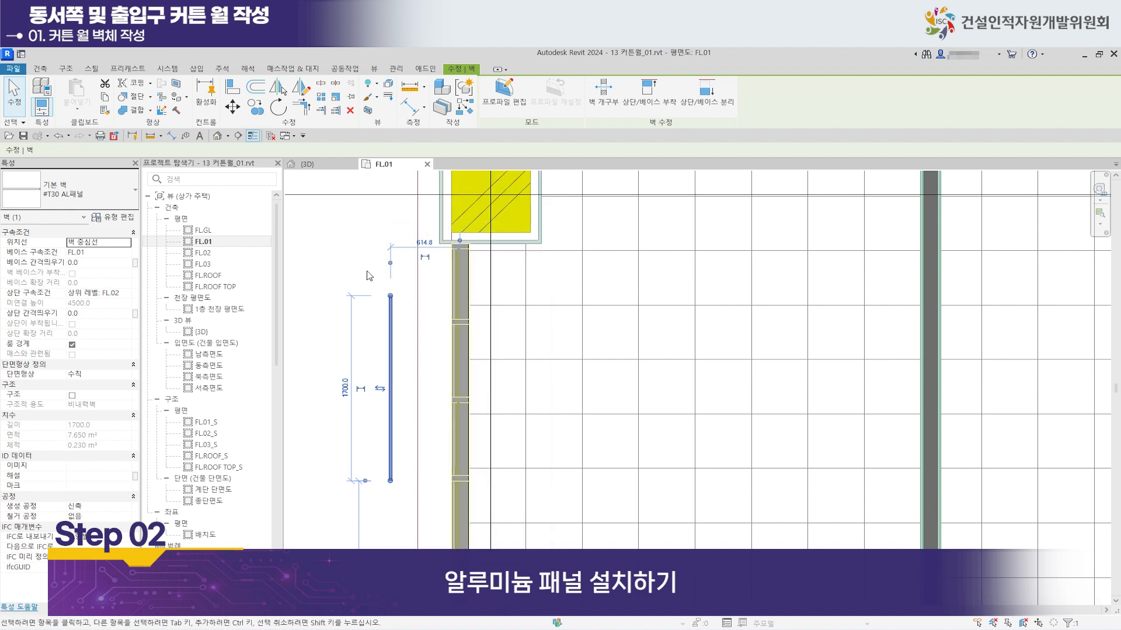
Align the north end of the #T30 AL패널 wall with the north end of the west block wall.
scroll(343, 200, "up", 1)
left_click(233, 87)
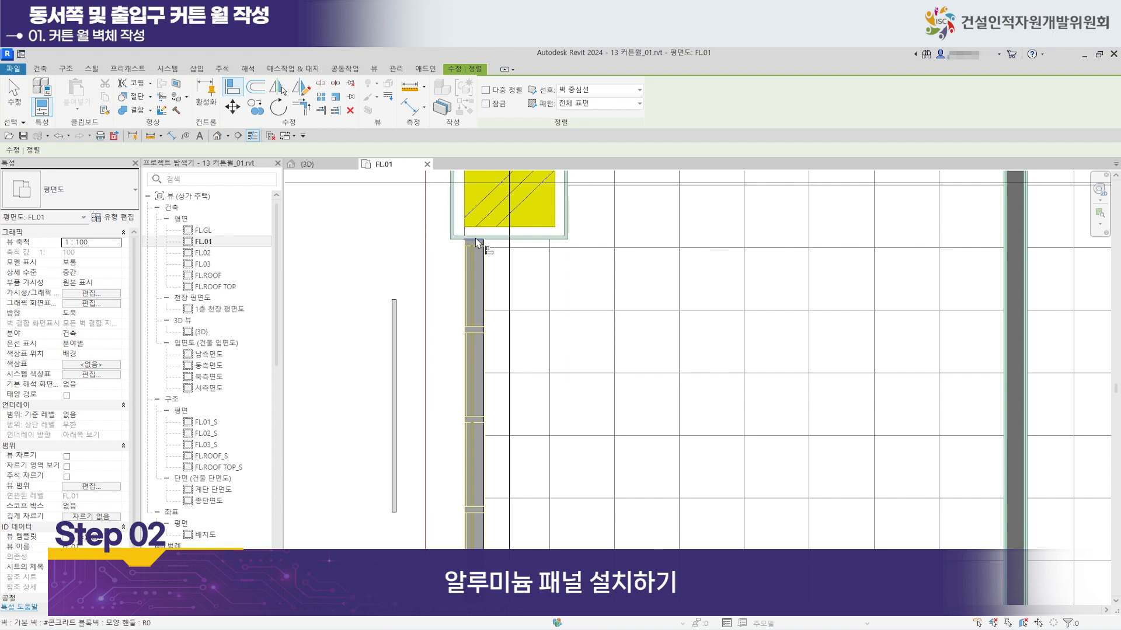
left_click(398, 301)
Align the south end of the #T30 AL패널 wall with the south end of the west block wall near Y2.
middle_click_drag(416, 417, 430, 255)
scroll(424, 262, "down", 1)
scroll(435, 380, "down", 2)
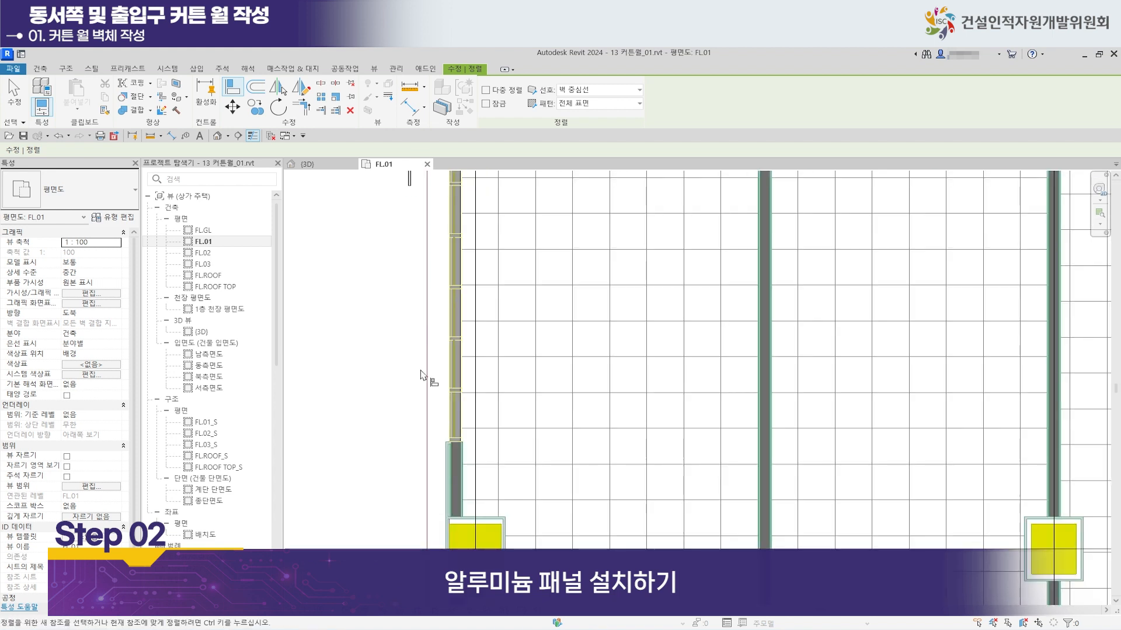
scroll(449, 444, "up", 4)
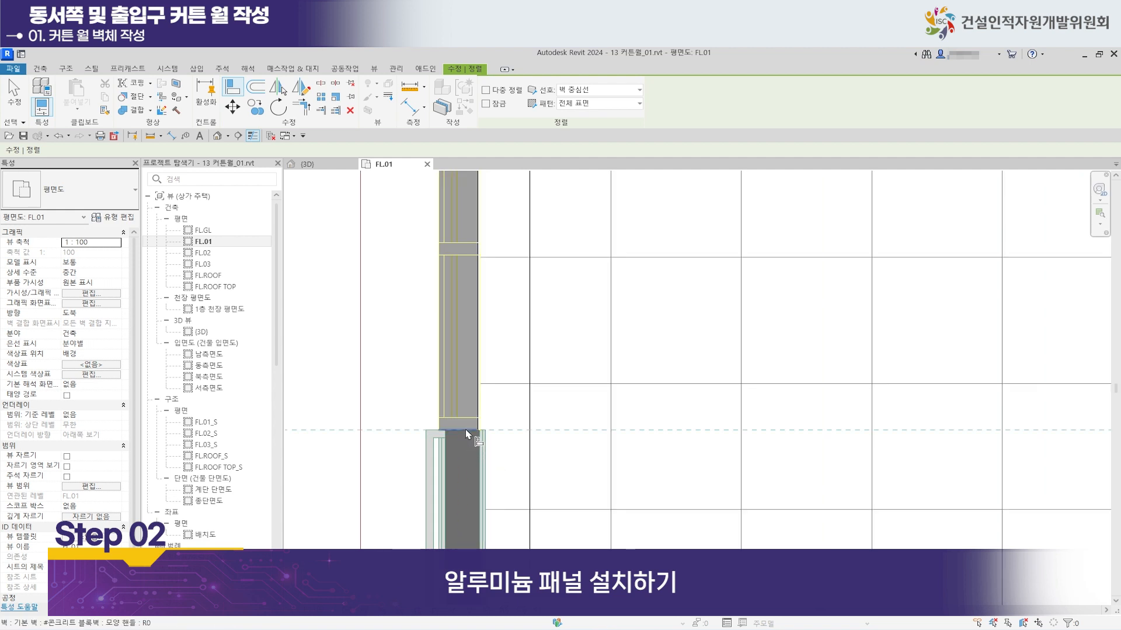
scroll(384, 304, "down", 3)
middle_click_drag(370, 245, 468, 406)
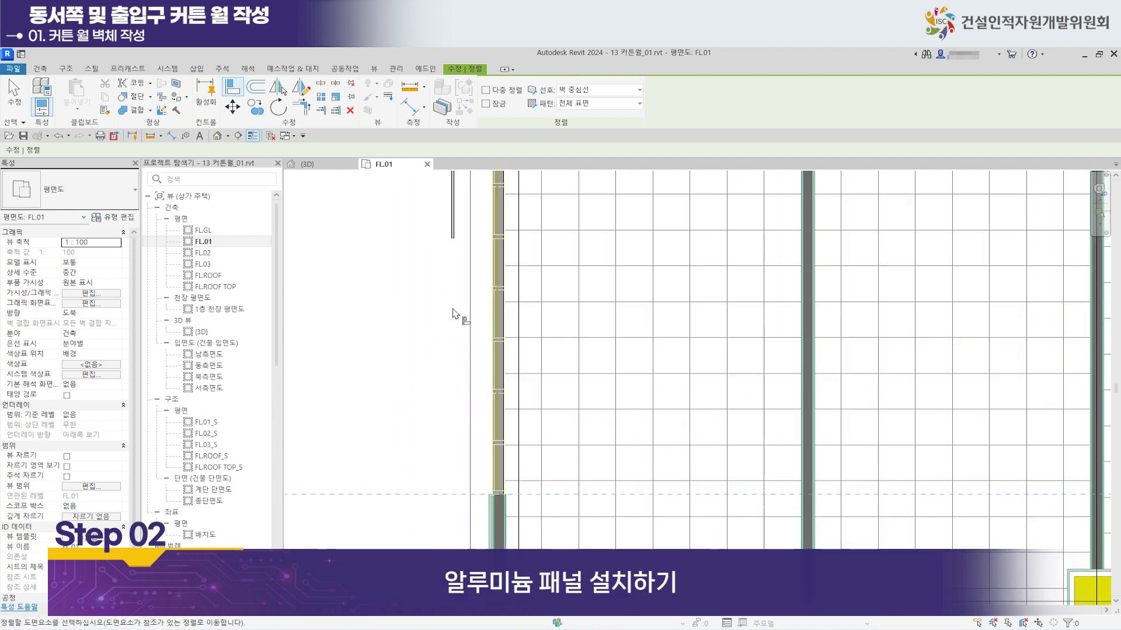
left_click(450, 239)
Align the east face of the #T30 AL패널 wall with the west face of the block wall.
middle_click_drag(430, 367, 370, 351)
scroll(415, 356, "up", 3)
scroll(508, 363, "up", 2)
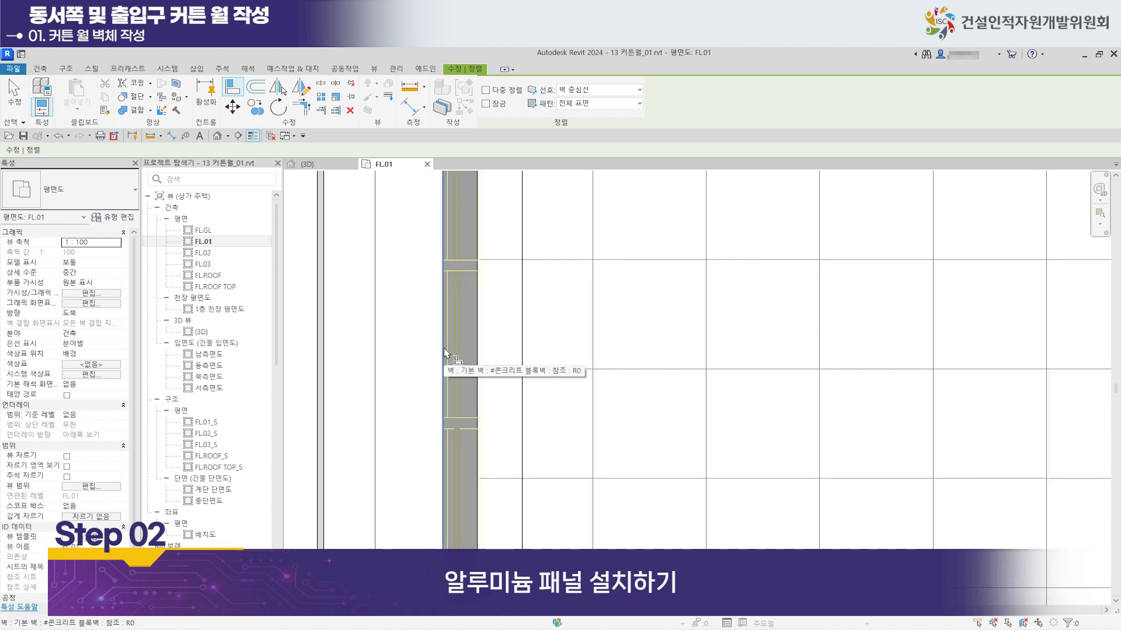
left_click(444, 348)
left_click(326, 356)
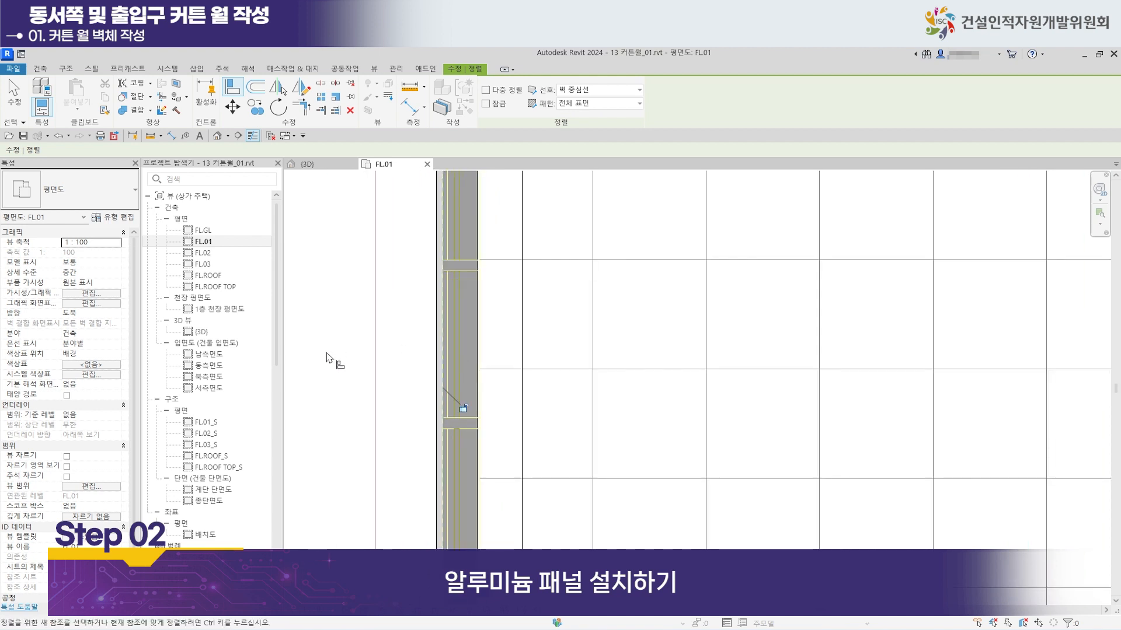
Examine the aluminium panel on the west facade in the {3D} view.
middle_click_drag(402, 400, 415, 220)
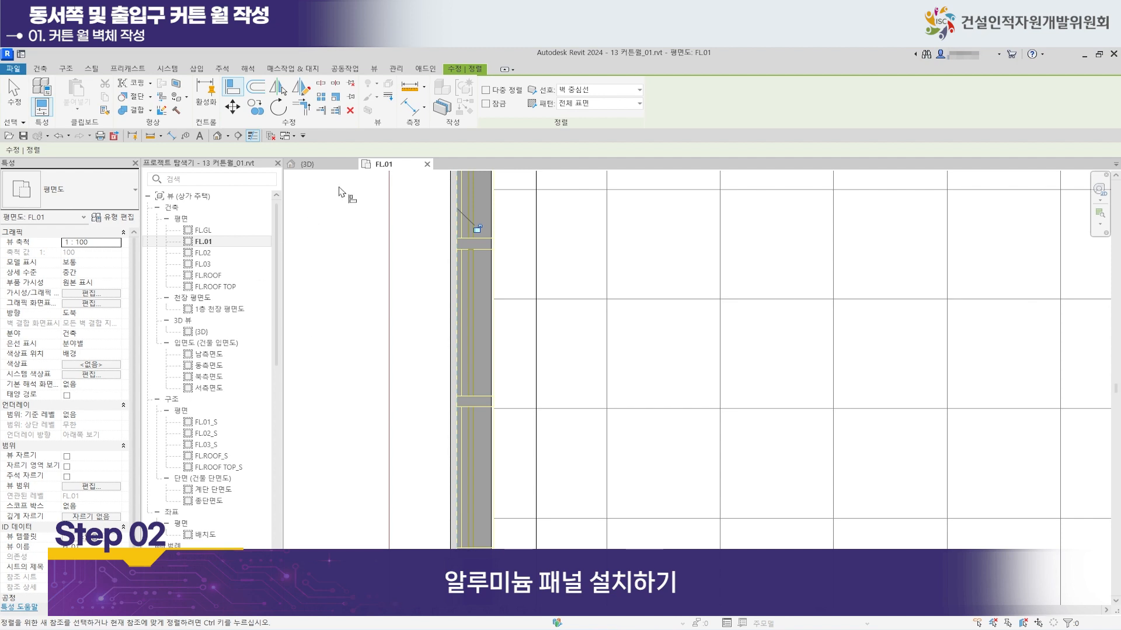
left_click(307, 164)
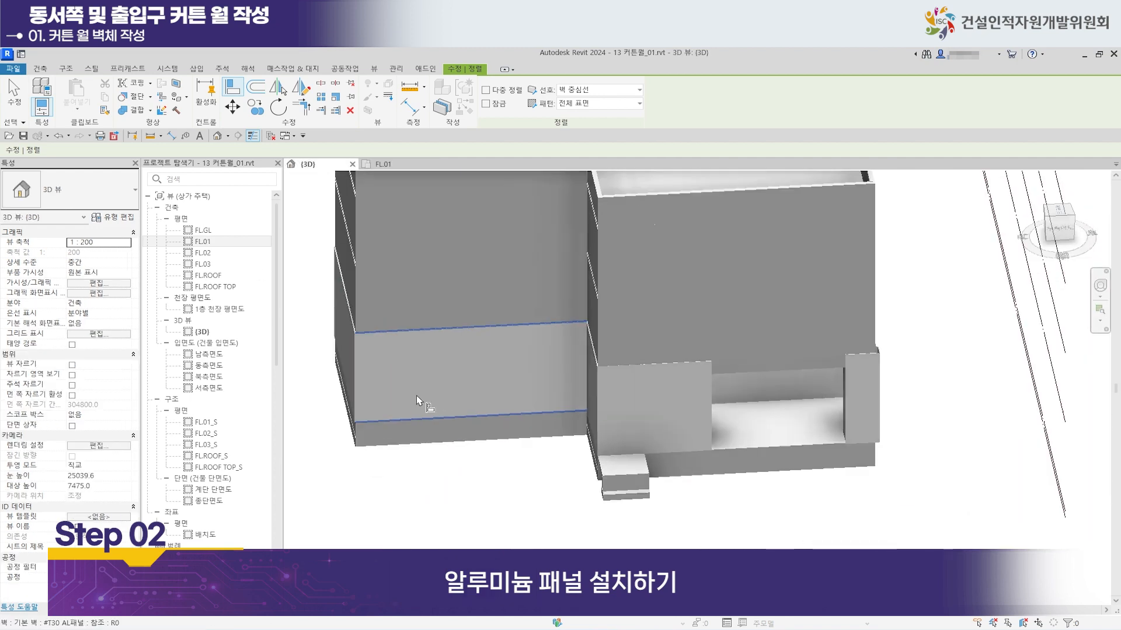
middle_click_drag(415, 400, 348, 448, "shift")
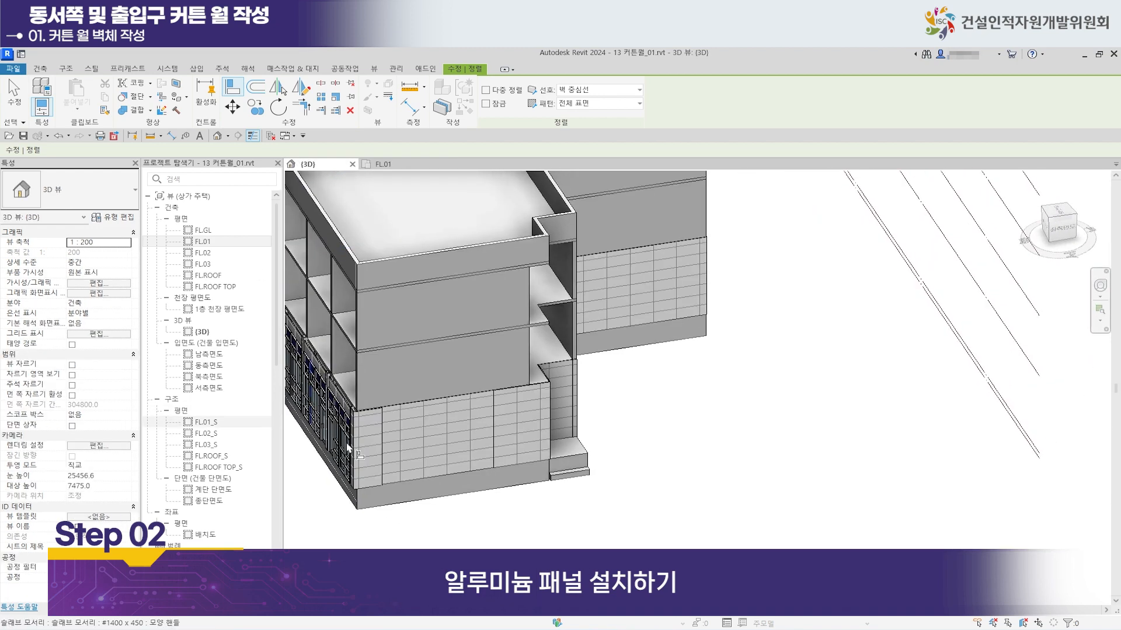
scroll(493, 503, "up", 4)
middle_click_drag(413, 373, 575, 387)
scroll(576, 387, "down", 1)
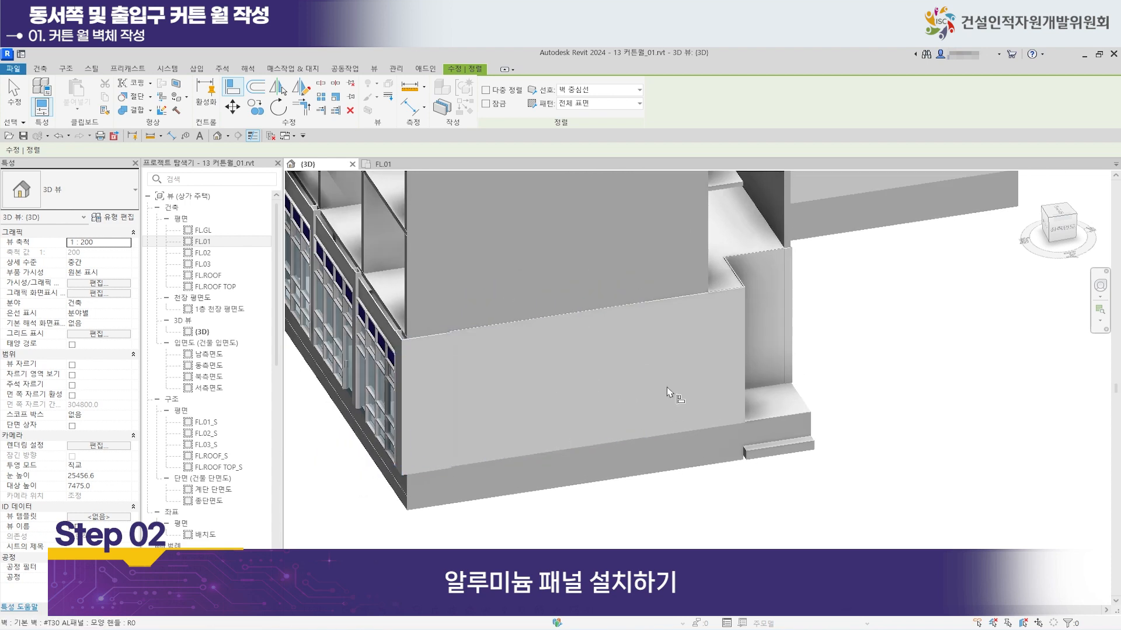
In the FL.01 plan, join the #T30 AL패널 wall to the concrete block wall on the west facade.
left_click(383, 164)
middle_click_drag(397, 271, 466, 303)
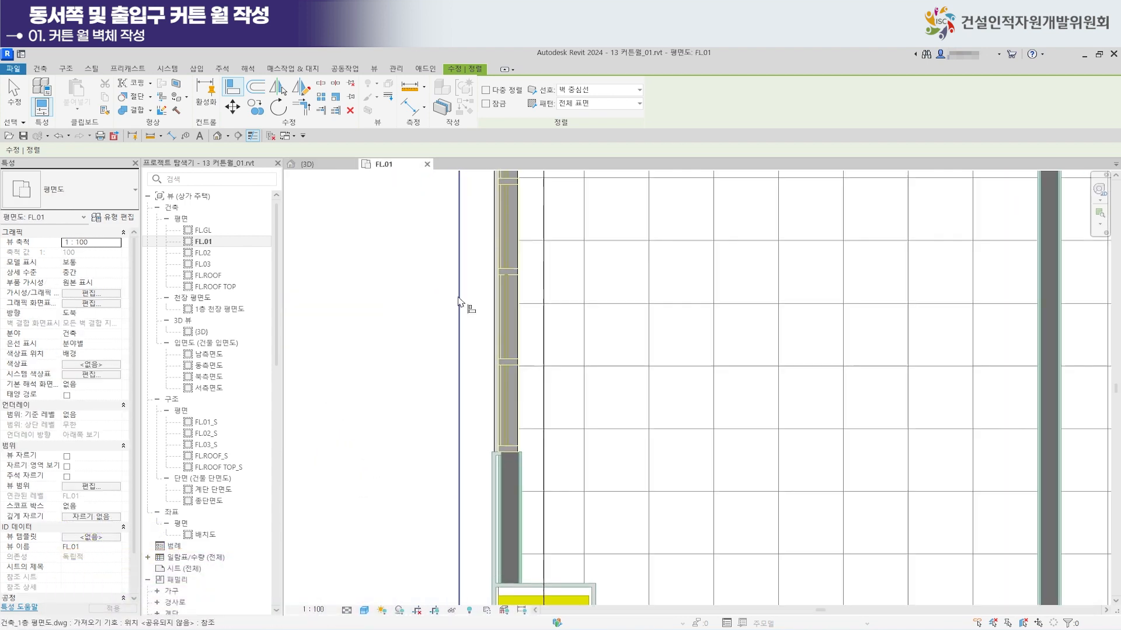
scroll(500, 441, "up", 3)
scroll(476, 437, "up", 2)
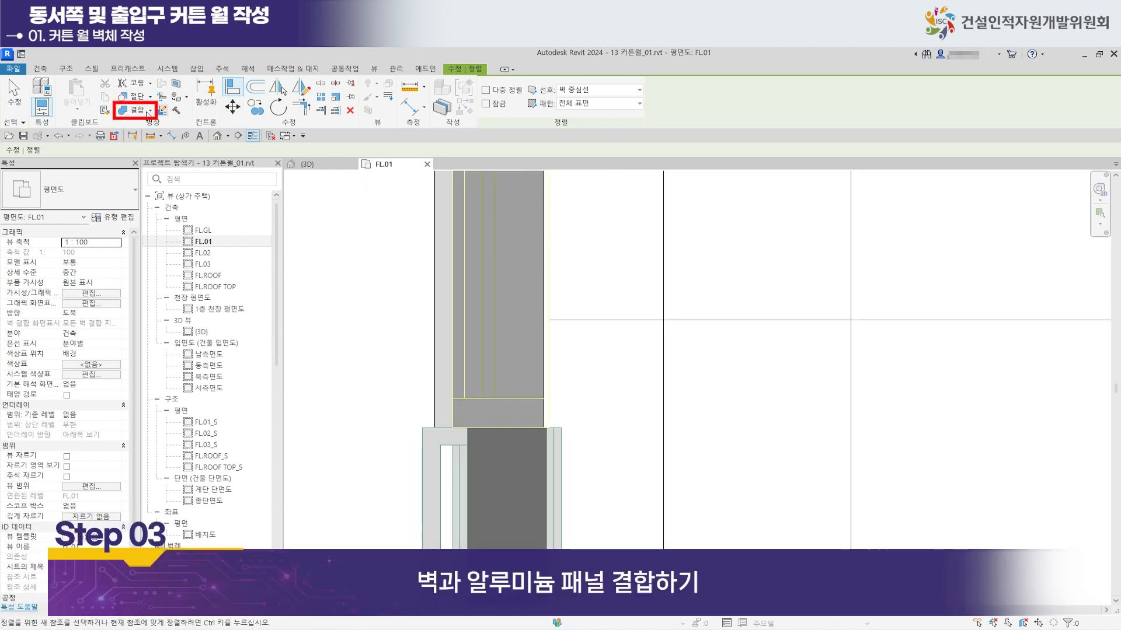
left_click(132, 109)
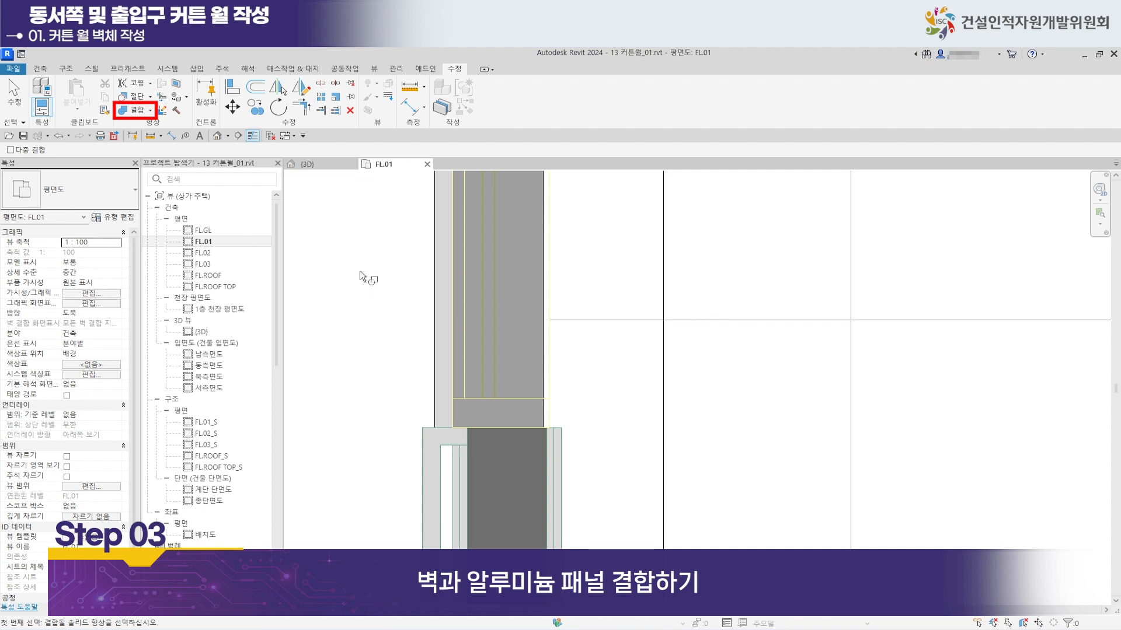
left_click(442, 311)
left_click(133, 110)
left_click(534, 401)
scroll(365, 313, "down", 2)
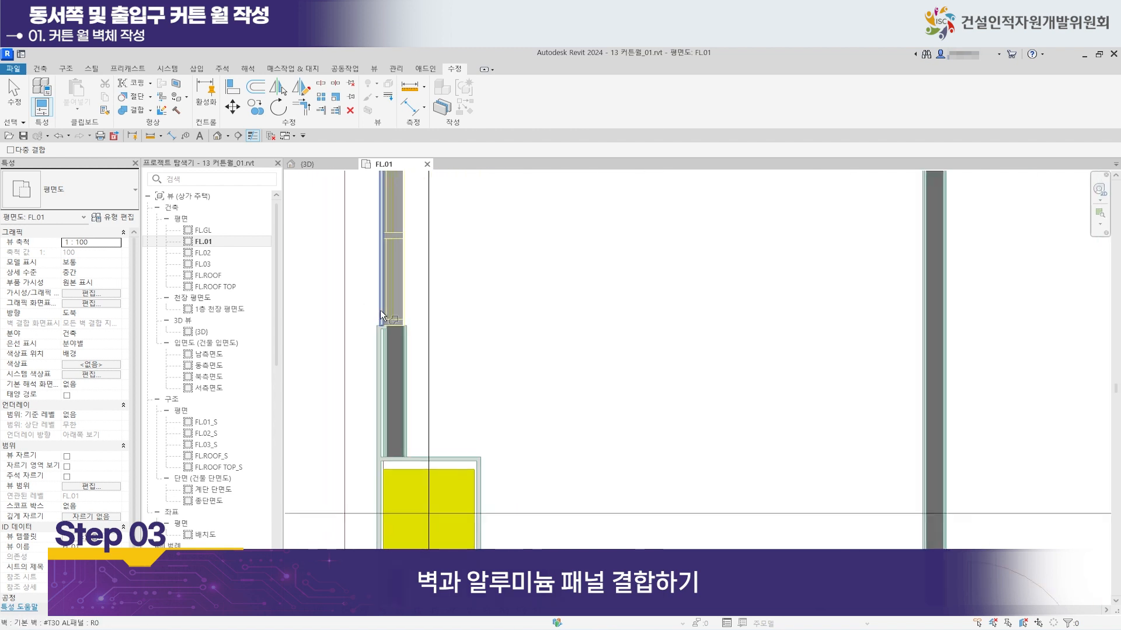
left_click(15, 95)
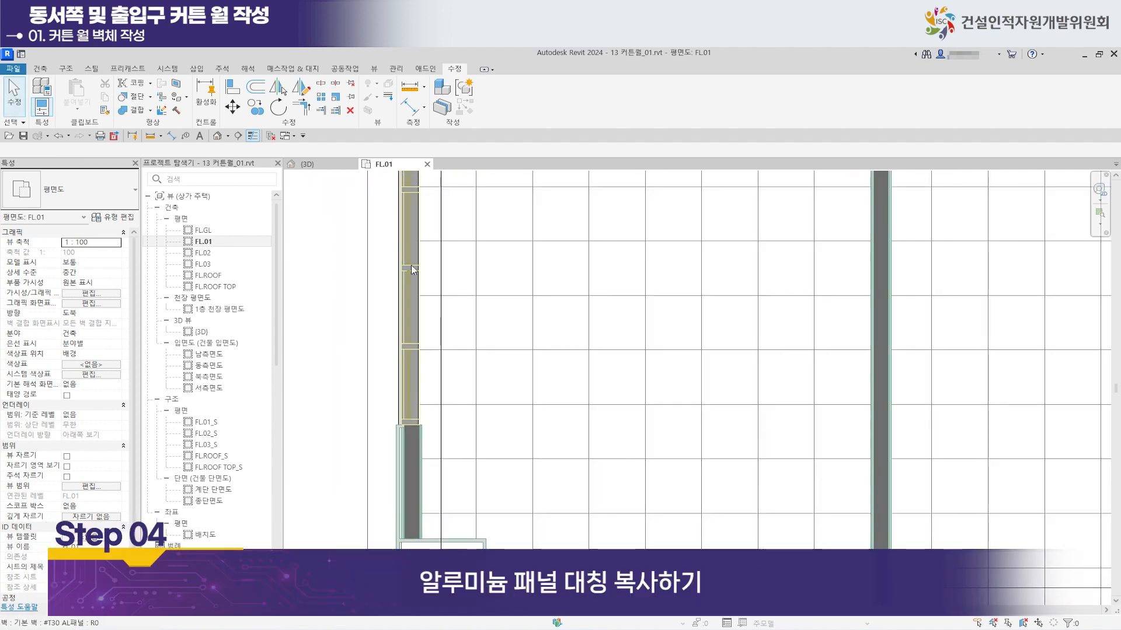
Mirror a copy of the west #T30 AL패널 and #콘크리트 블록벽 walls to the east facade about the centreline between X2 and X3.
scroll(411, 265, "down", 3)
scroll(513, 275, "up", 2)
scroll(429, 280, "up", 4)
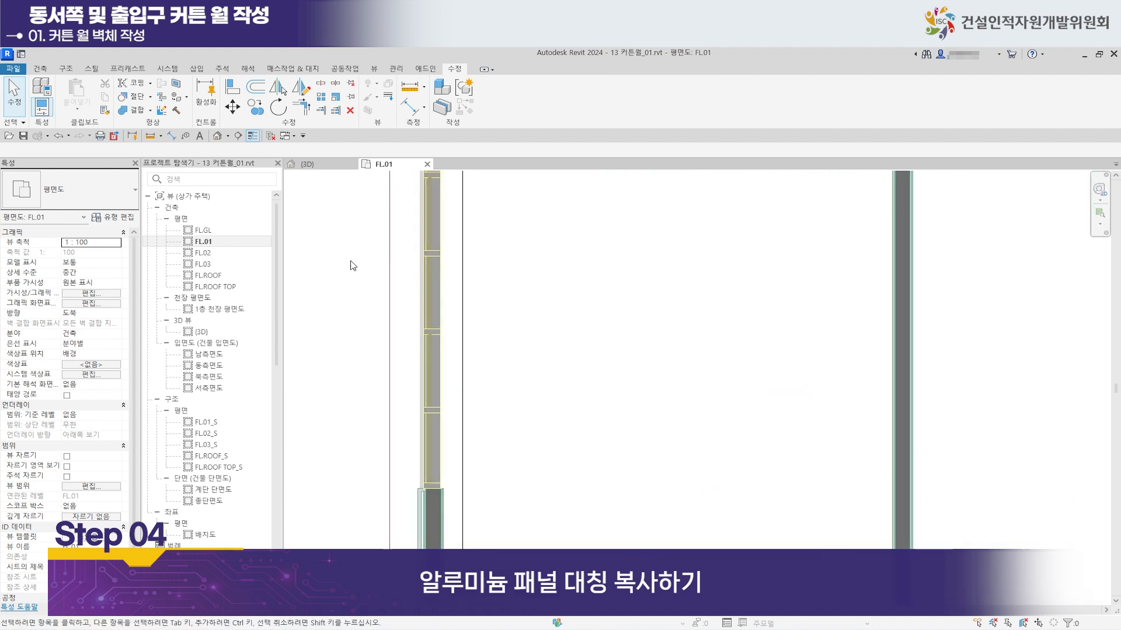
left_click(425, 288)
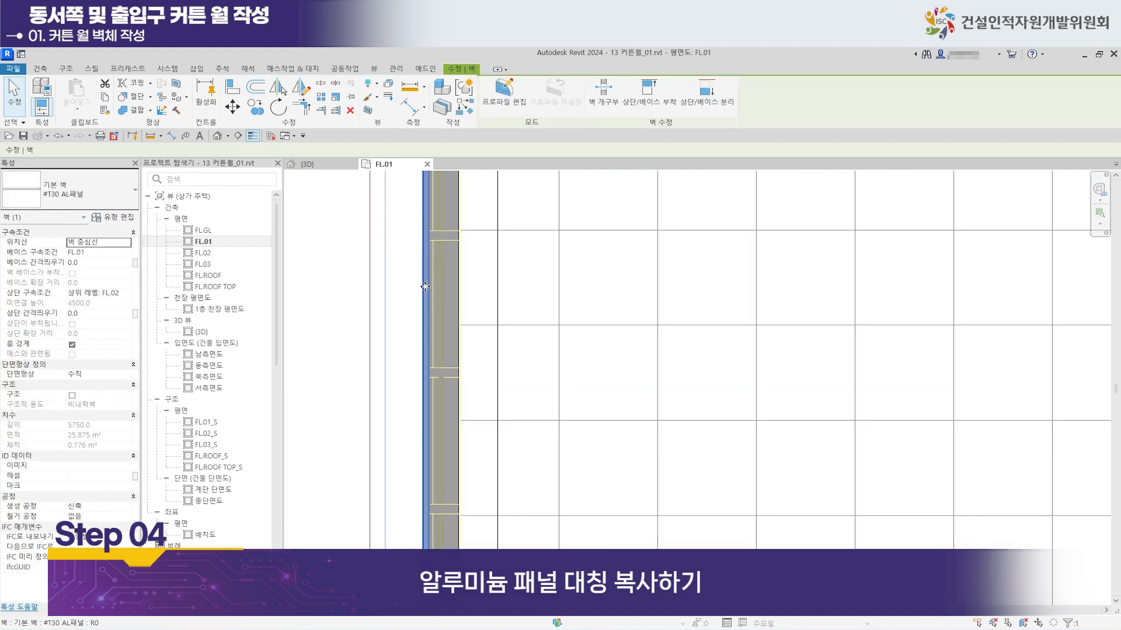
left_click(454, 293, "ctrl")
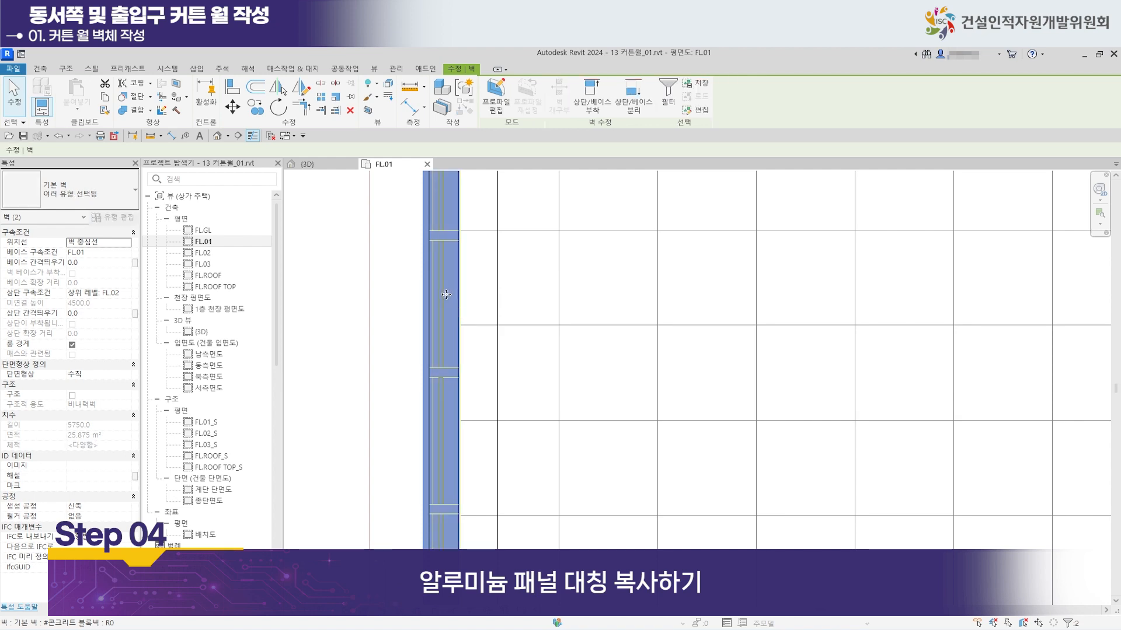
scroll(467, 294, "down", 4)
middle_click_drag(627, 302, 349, 423)
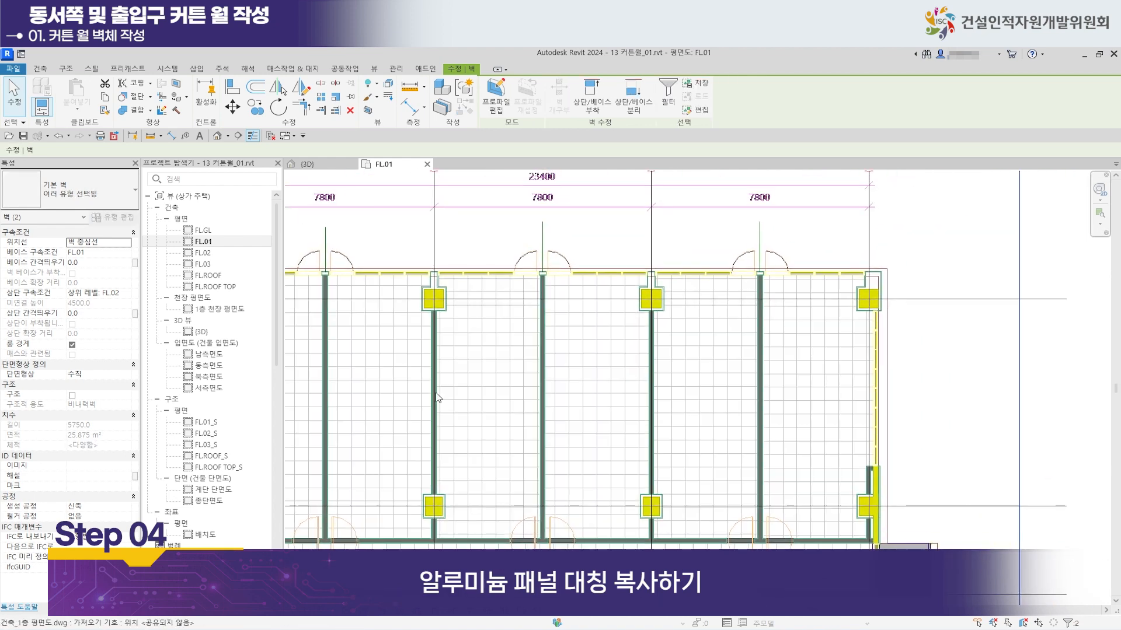
scroll(496, 381, "down", 3)
scroll(536, 345, "up", 2)
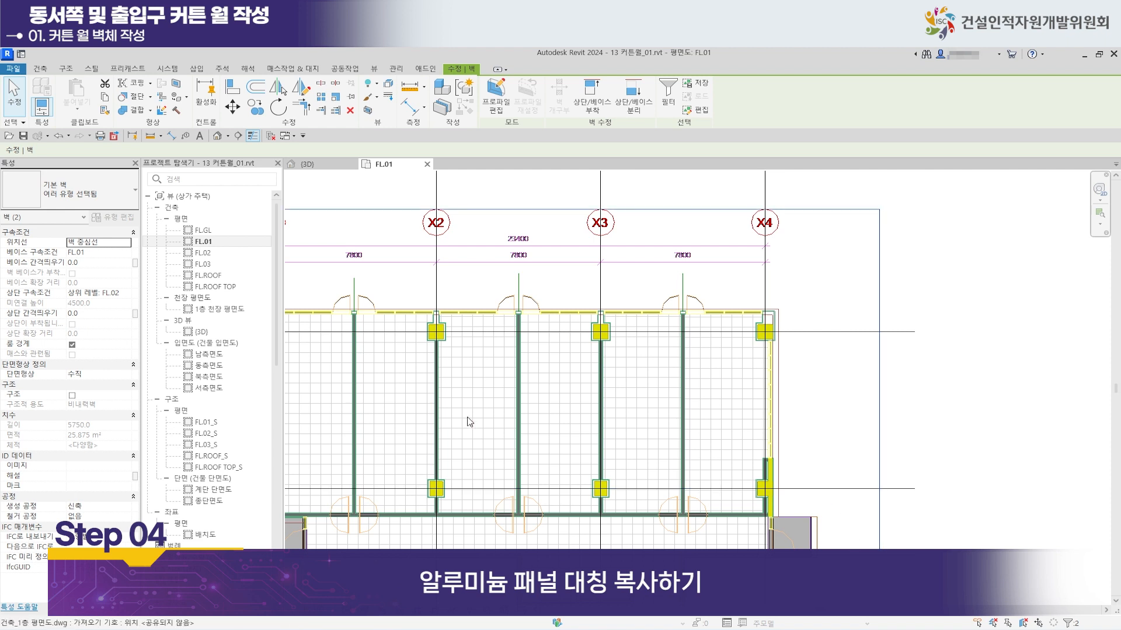
left_click(279, 87)
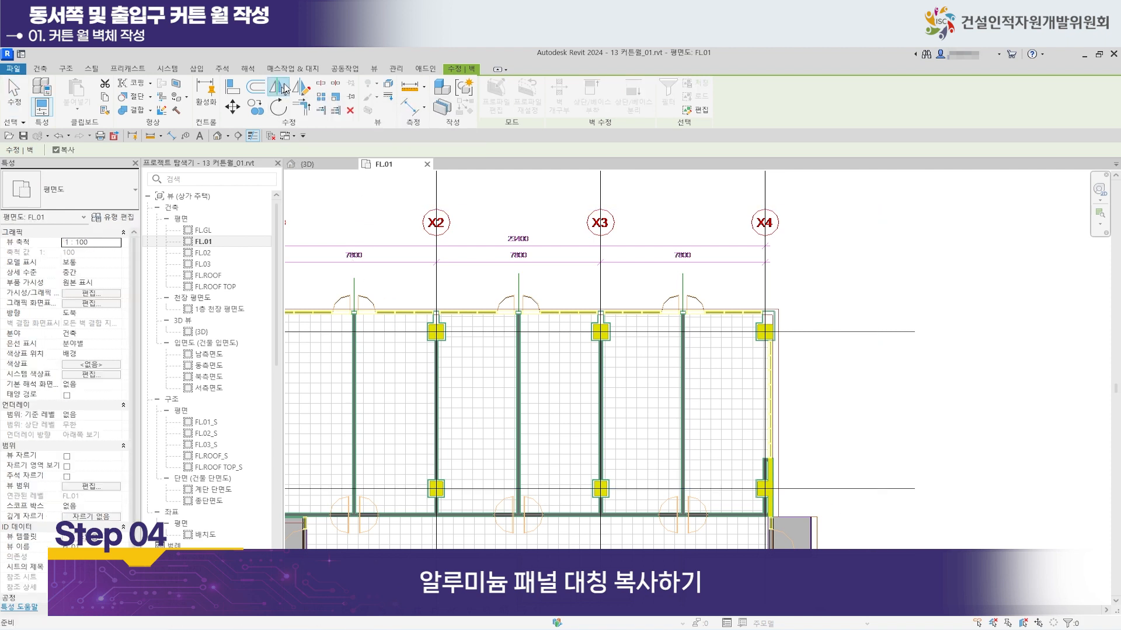
left_click(518, 285)
Examine the mirrored block wall and aluminium panel on the east facade in the plan and the facade panels in the {3D} view.
scroll(749, 295, "up", 5)
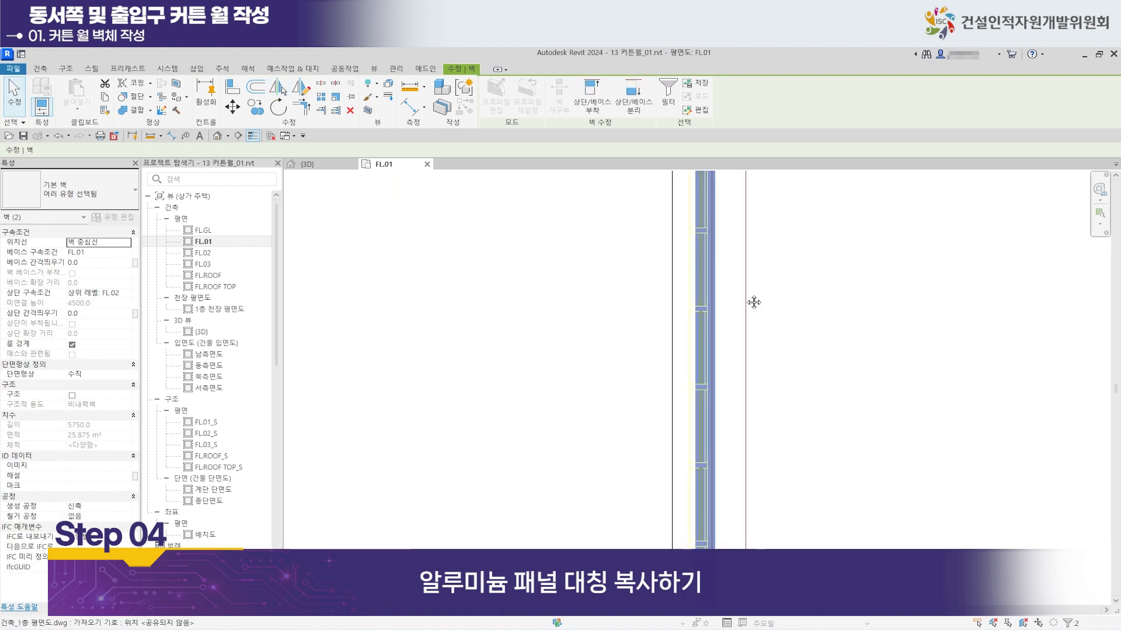
middle_click_drag(746, 291, 631, 419)
middle_click_drag(621, 347, 636, 138)
left_click(755, 426)
middle_click_drag(689, 515, 710, 213)
scroll(683, 376, "up", 4)
middle_click_drag(619, 378, 677, 358)
scroll(668, 357, "up", 2)
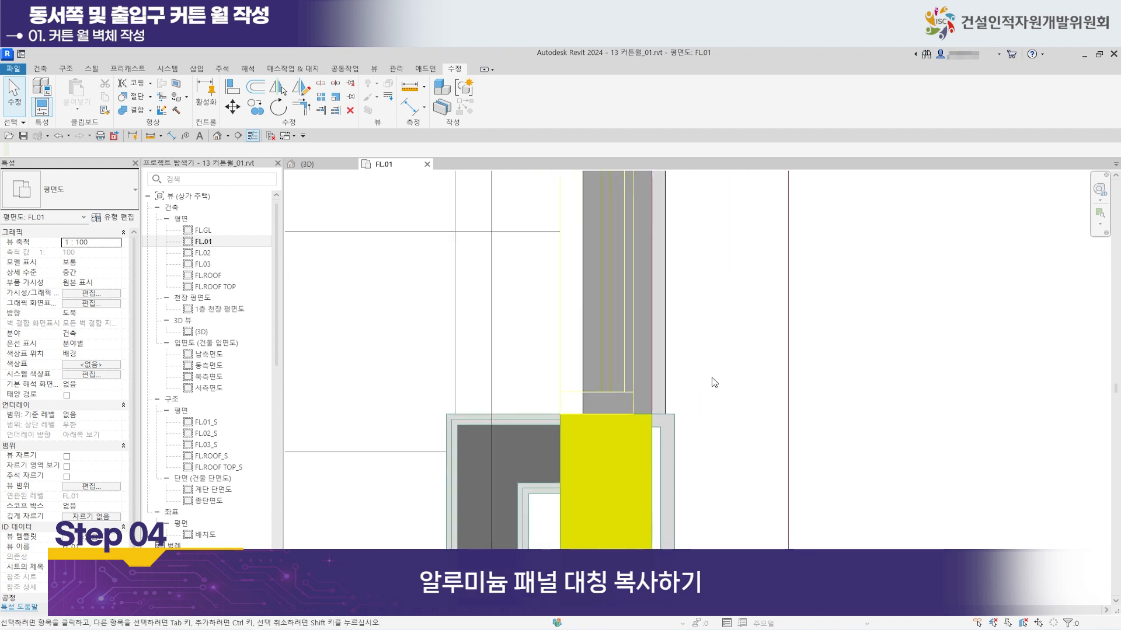
scroll(698, 375, "up", 2)
middle_click_drag(685, 435, 708, 407)
scroll(633, 411, "up", 3)
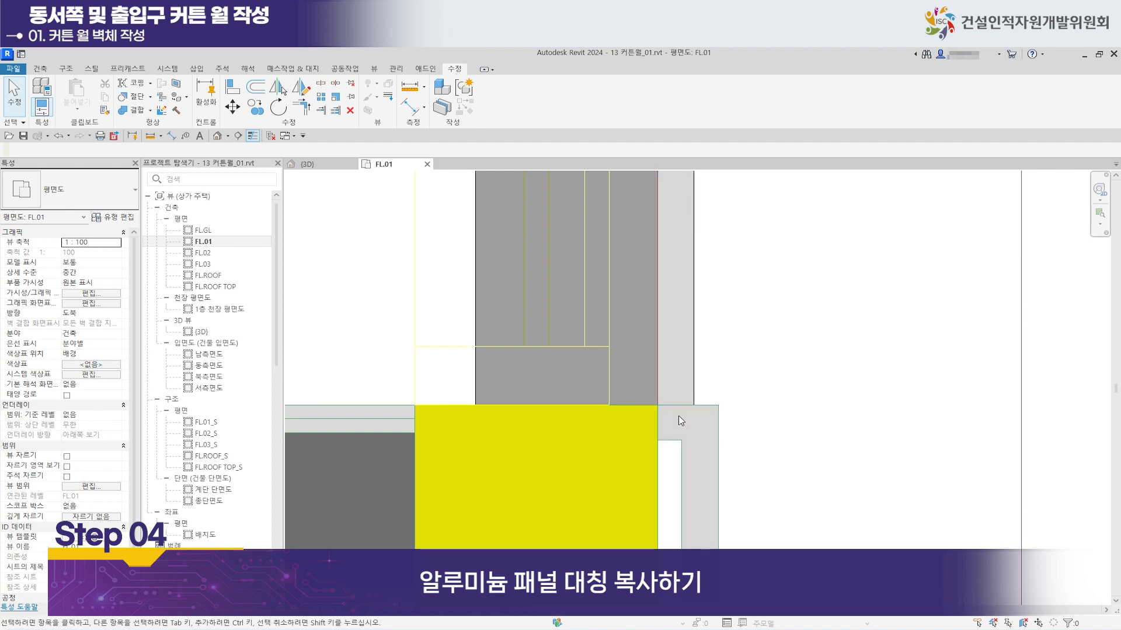
scroll(733, 371, "down", 2)
middle_click_drag(768, 372, 768, 524)
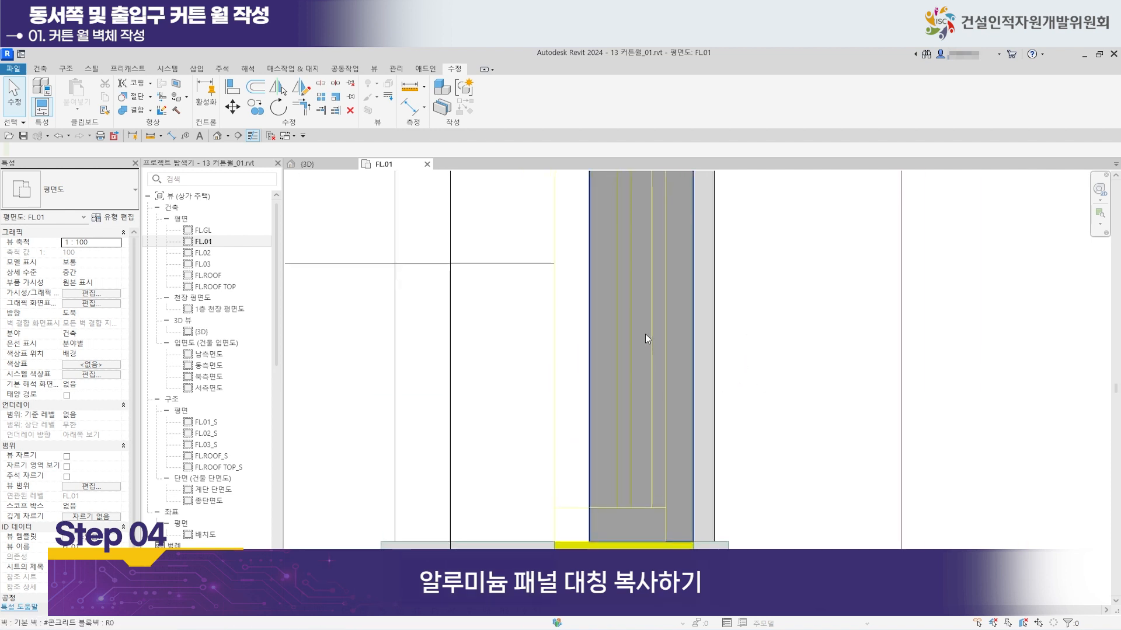
scroll(744, 350, "down", 5)
scroll(728, 398, "down", 4)
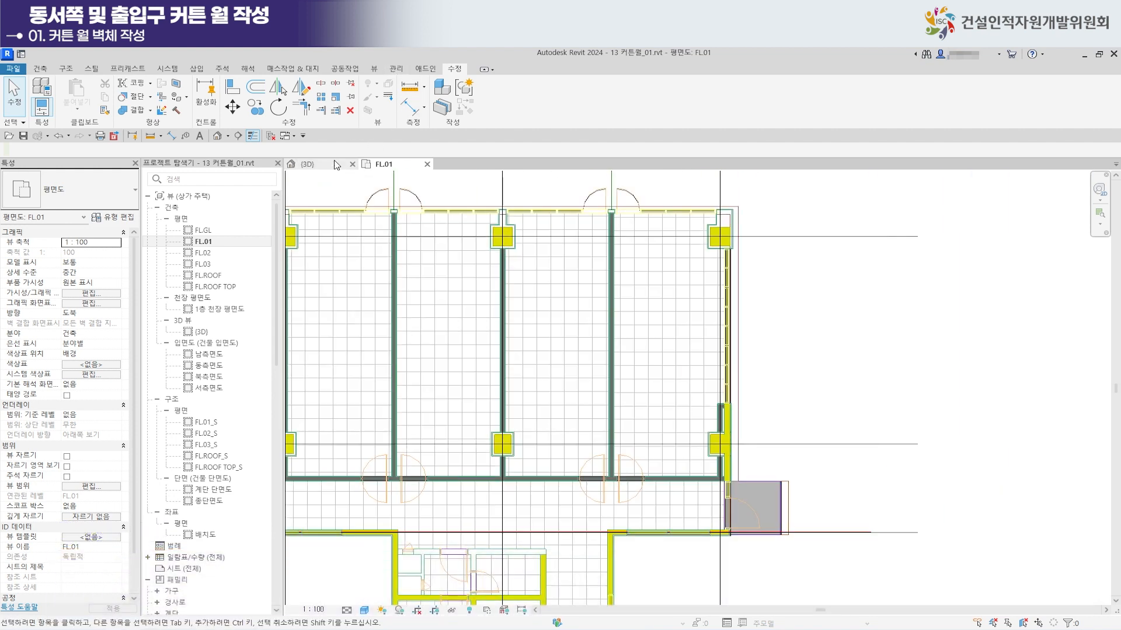
left_click(337, 165)
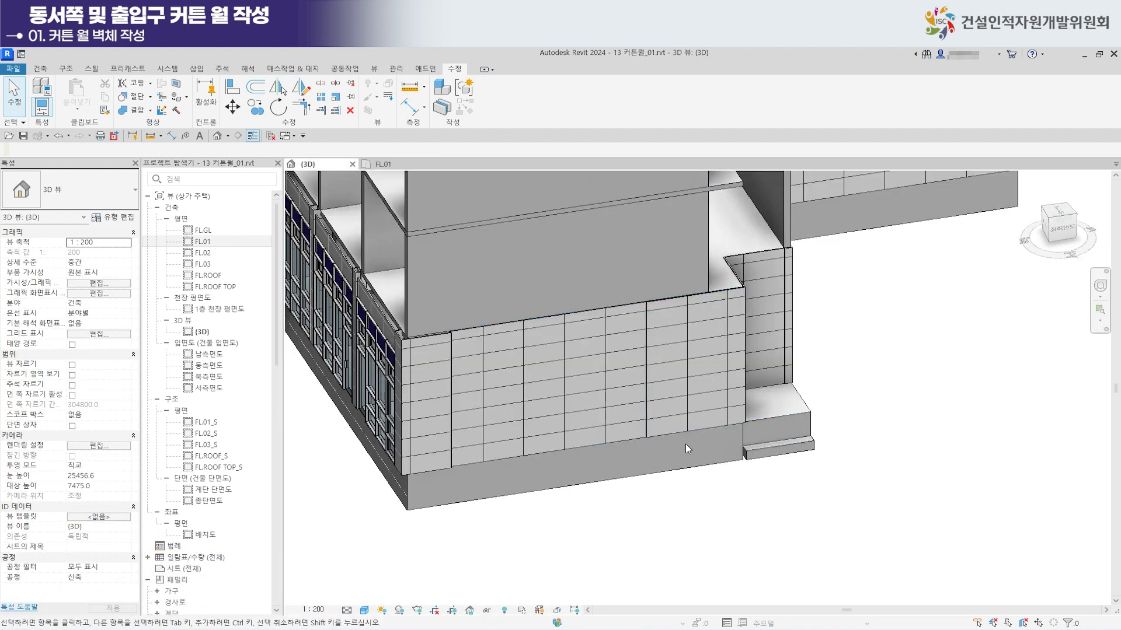
middle_click_drag(509, 379, 747, 442, "shift")
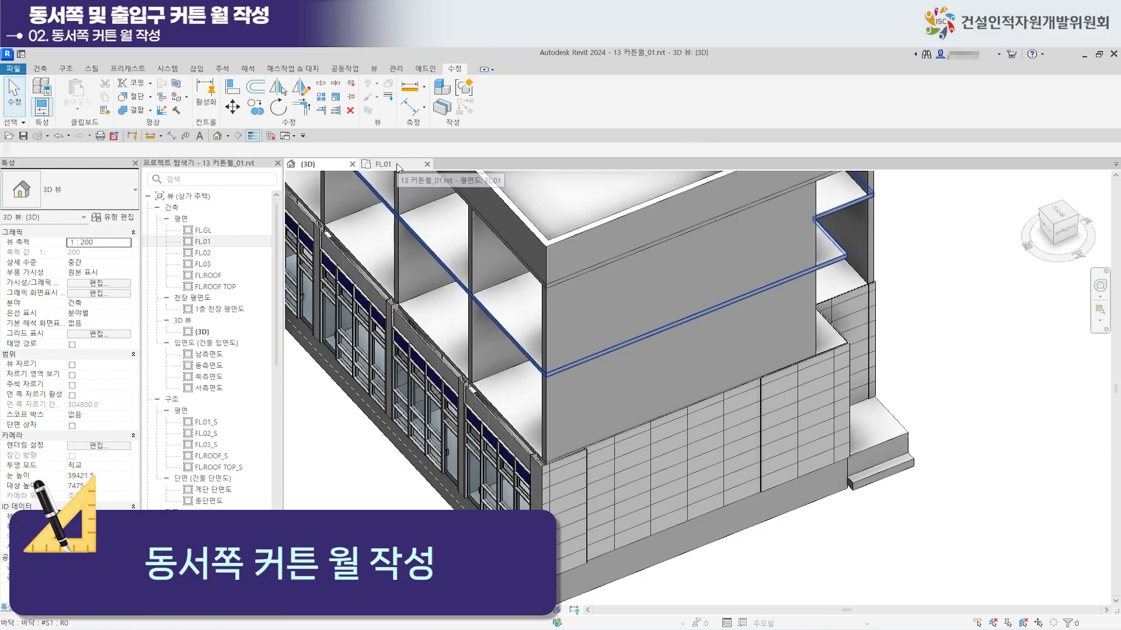
In the FL.01 plan, duplicate the AW01 curtain wall type as a new wall type named AW02.
left_click(397, 167)
scroll(511, 287, "down", 4)
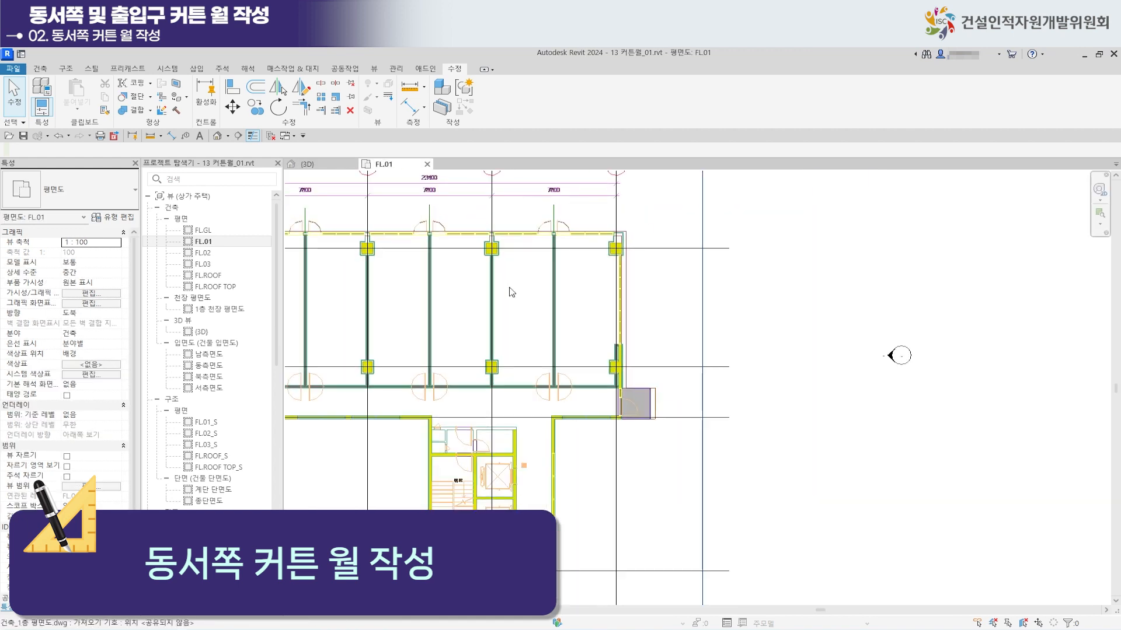
scroll(522, 293, "up", 8)
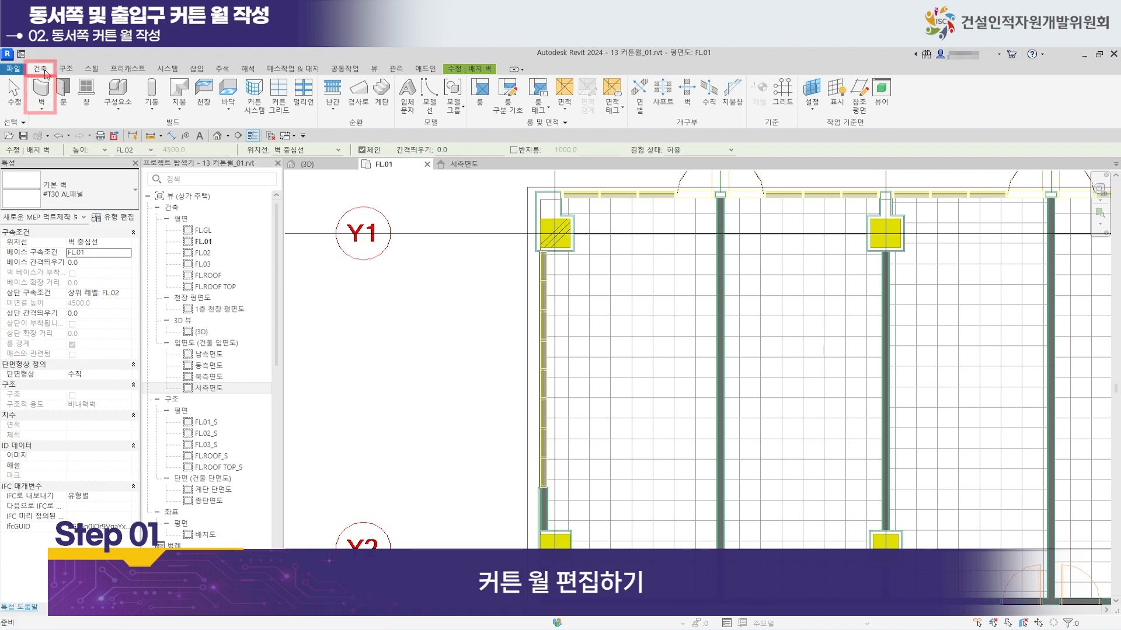
left_click(132, 195)
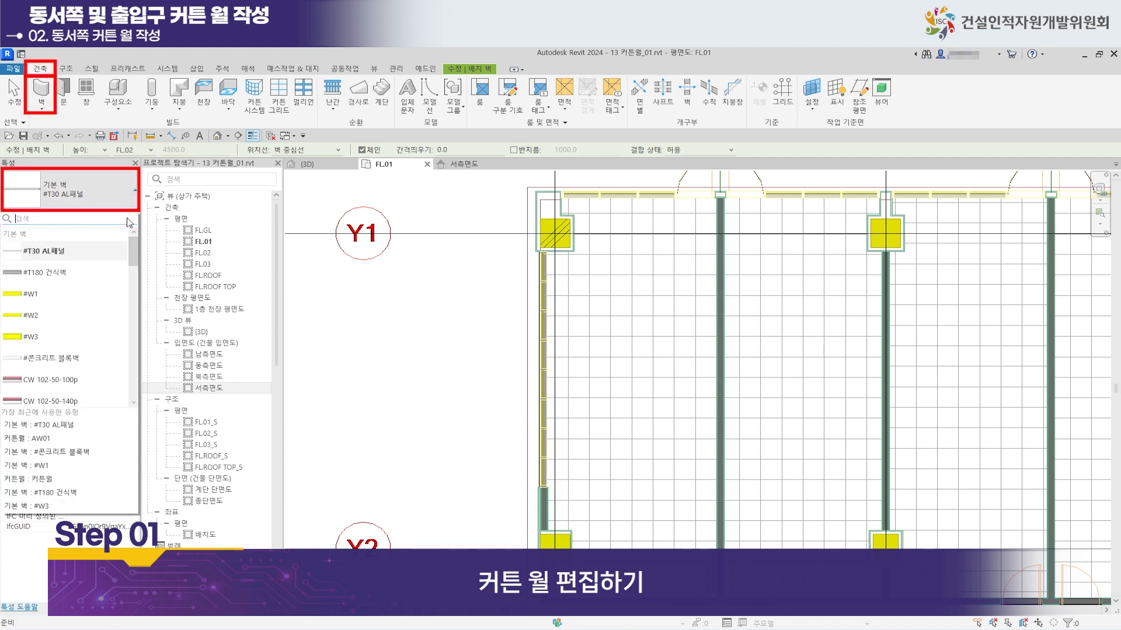
scroll(145, 350, "down", 5)
scroll(145, 350, "down", 3)
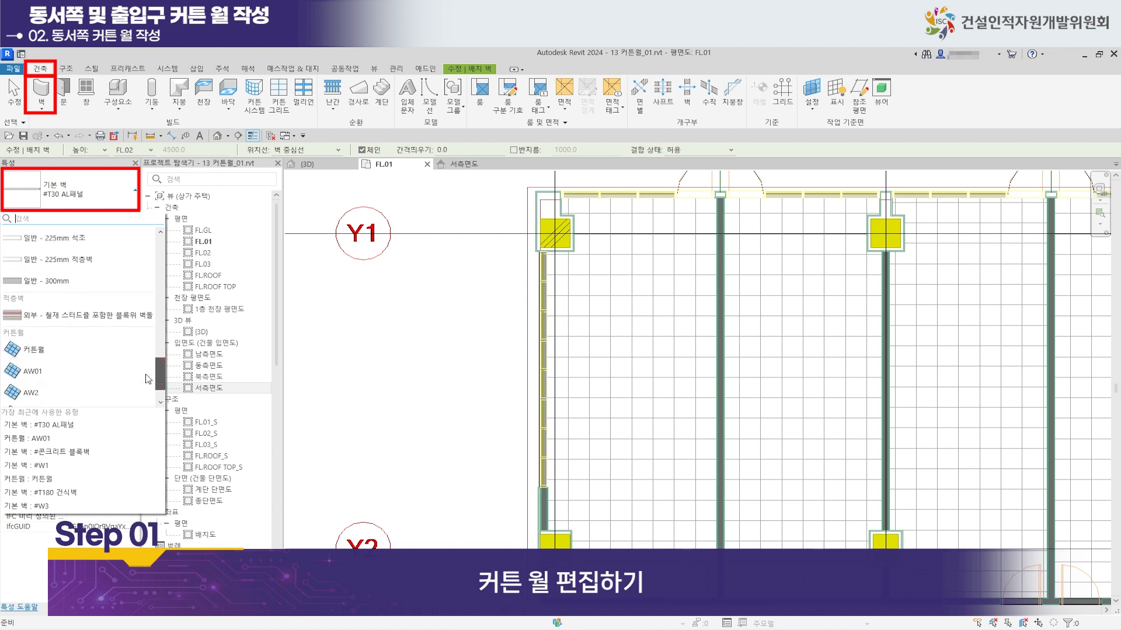
left_click(53, 376)
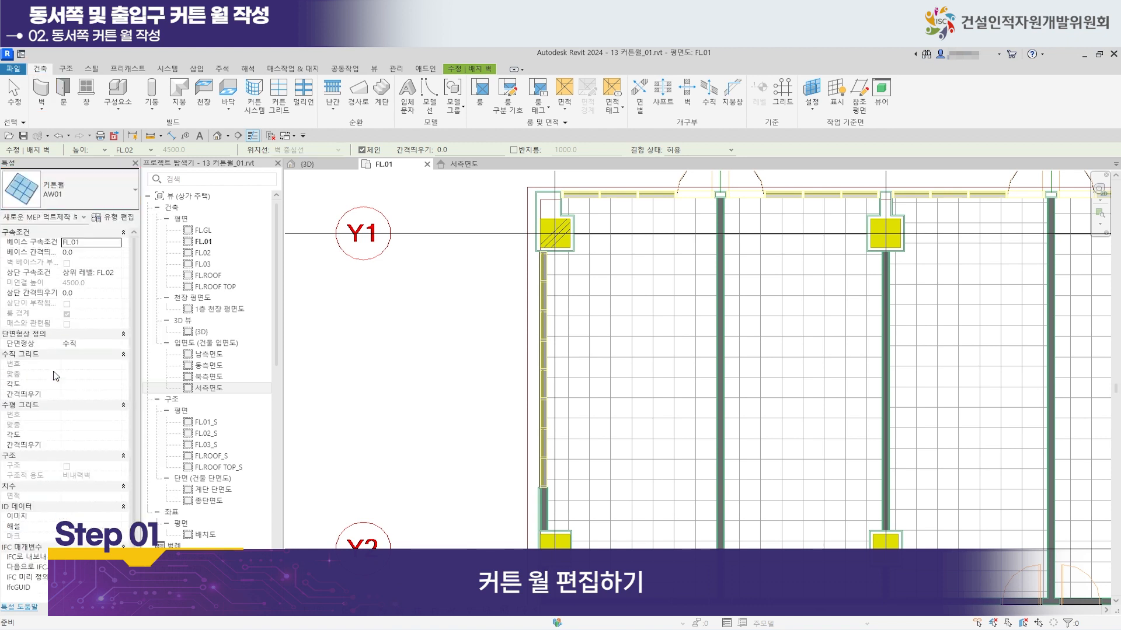
left_click(125, 220)
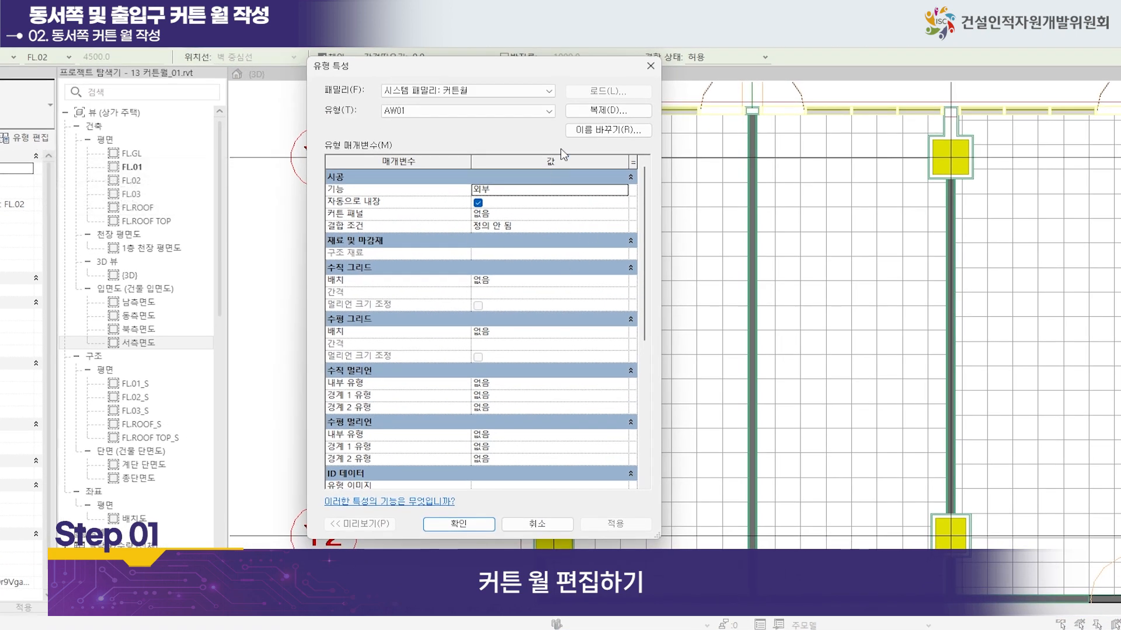
left_click(608, 109)
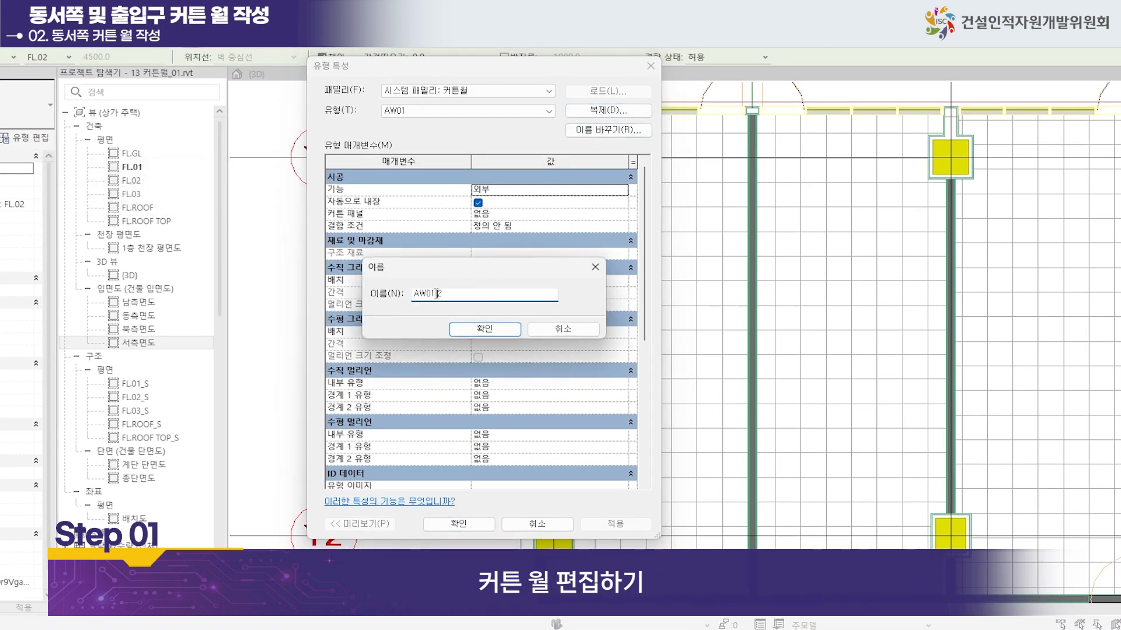
left_click(490, 329)
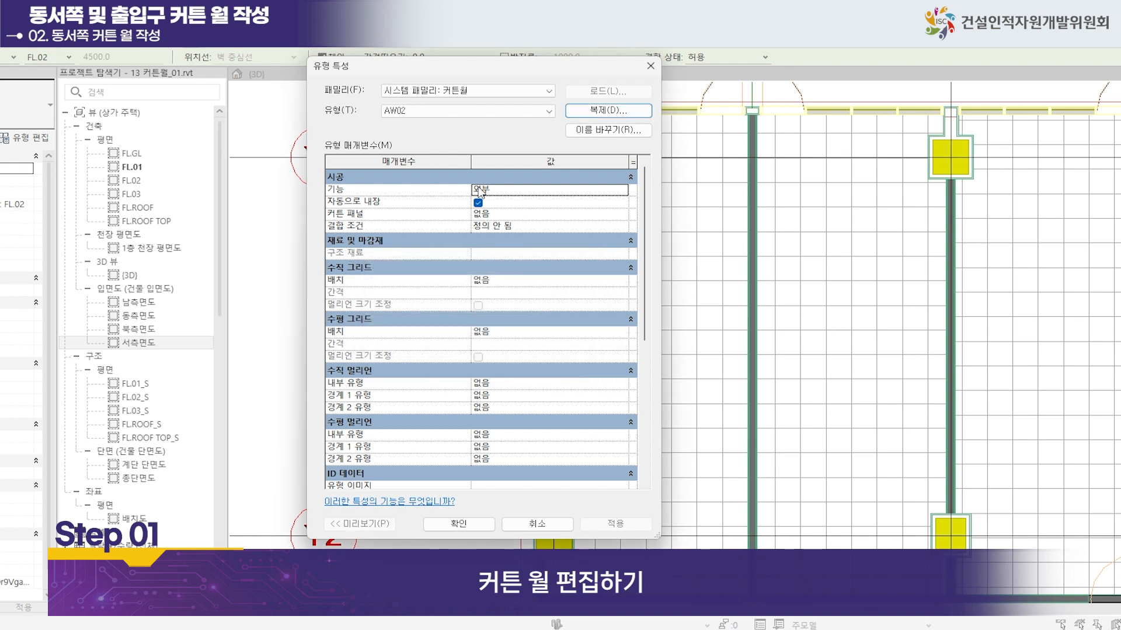
left_click(458, 523)
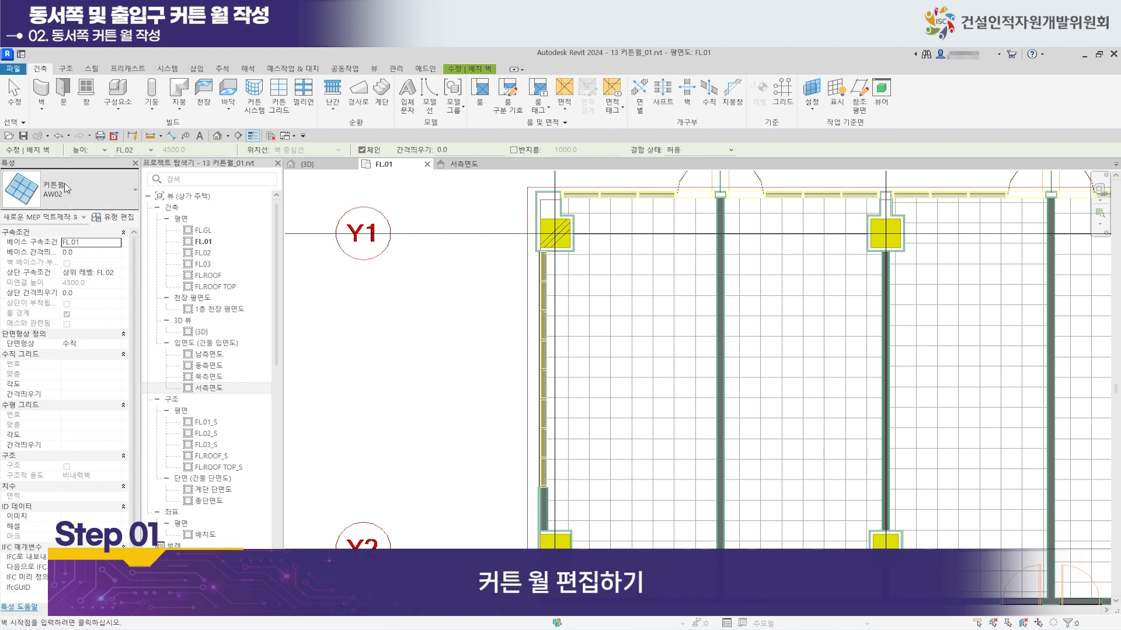
Draw a vertical AW02 curtain wall about 5200 mm long outside the west facade between Y1 and Y2.
left_click(490, 471)
left_click(490, 263)
key("Escape")
left_click(14, 92)
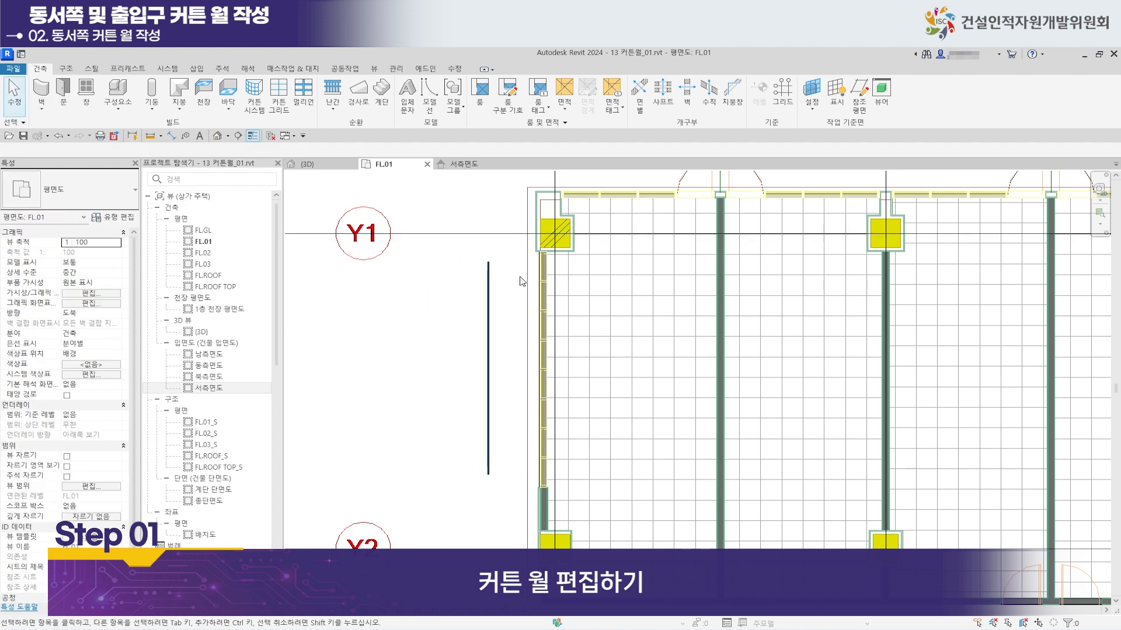
Disallow wall joins at both the north and south ends of the AW02 curtain wall.
scroll(503, 268, "up", 3)
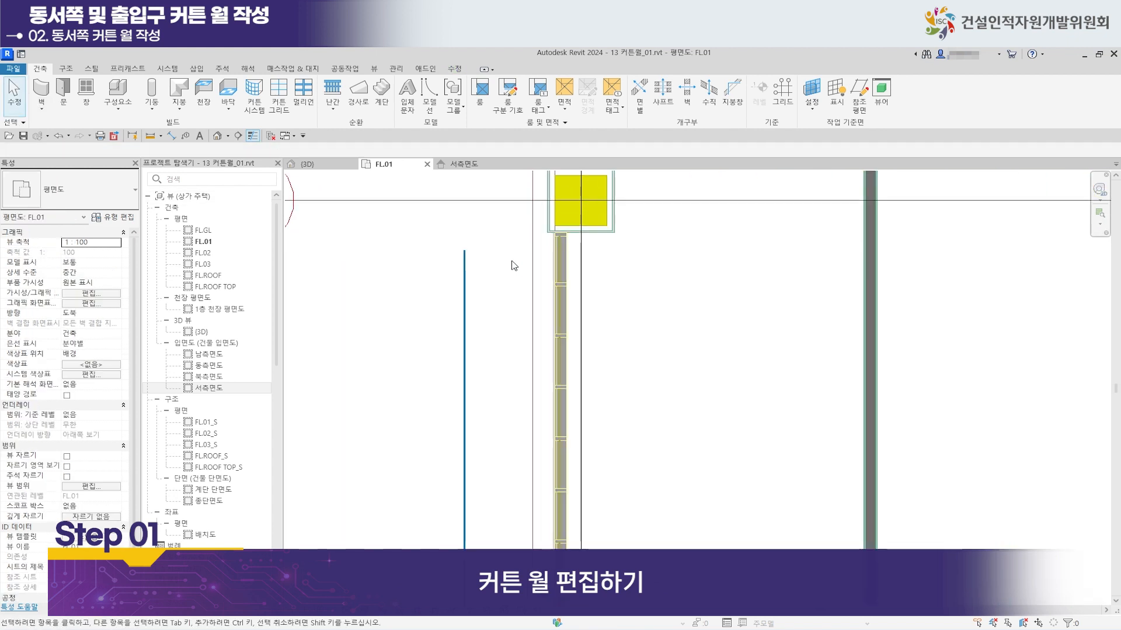
left_click(468, 257)
right_click(470, 255)
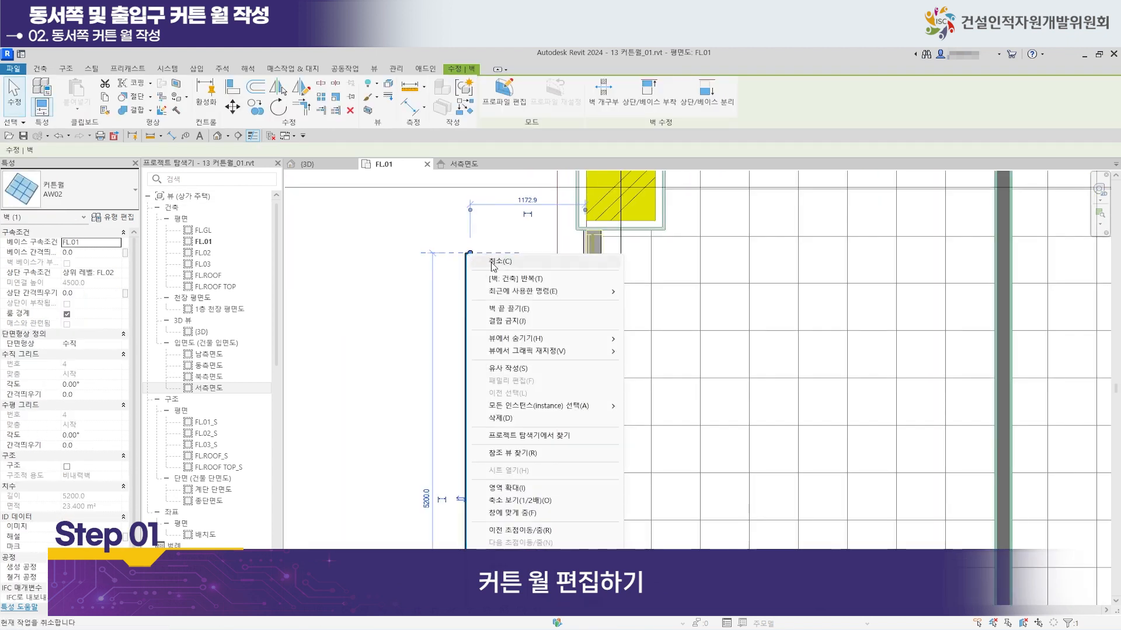
left_click(516, 325)
middle_click_drag(479, 329, 470, 119)
middle_click_drag(474, 518, 461, 371)
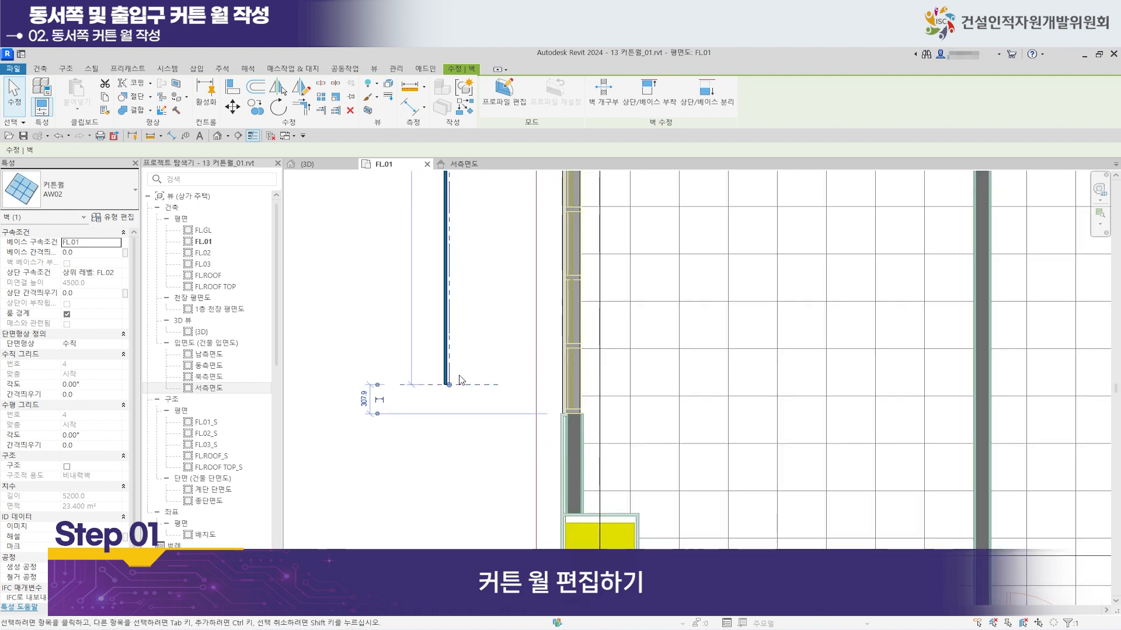
right_click(449, 385)
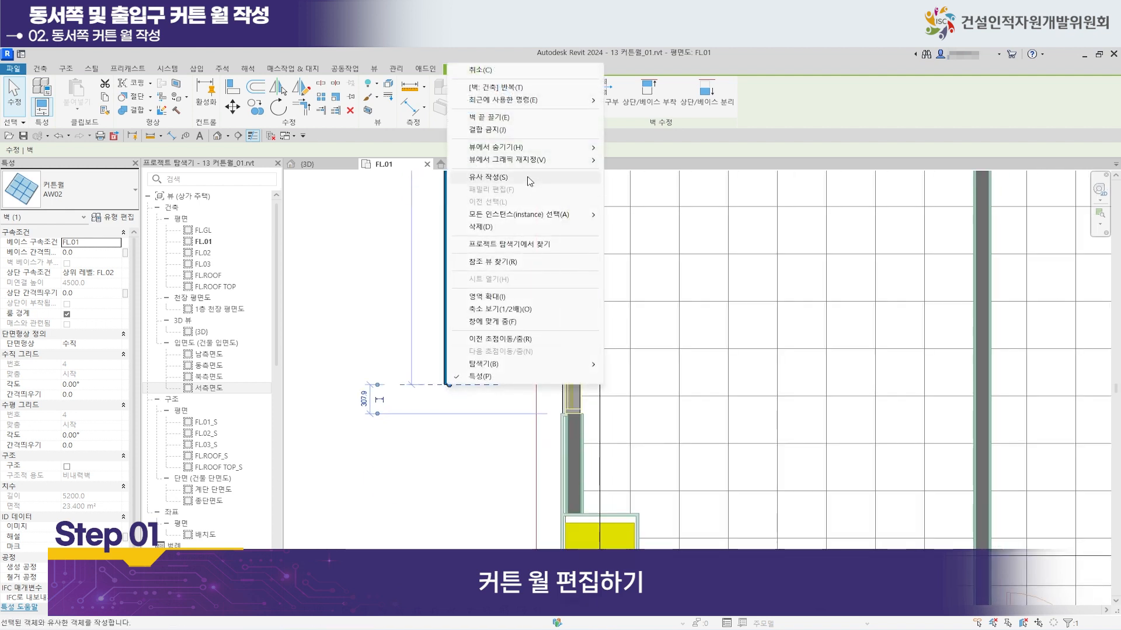
left_click(514, 130)
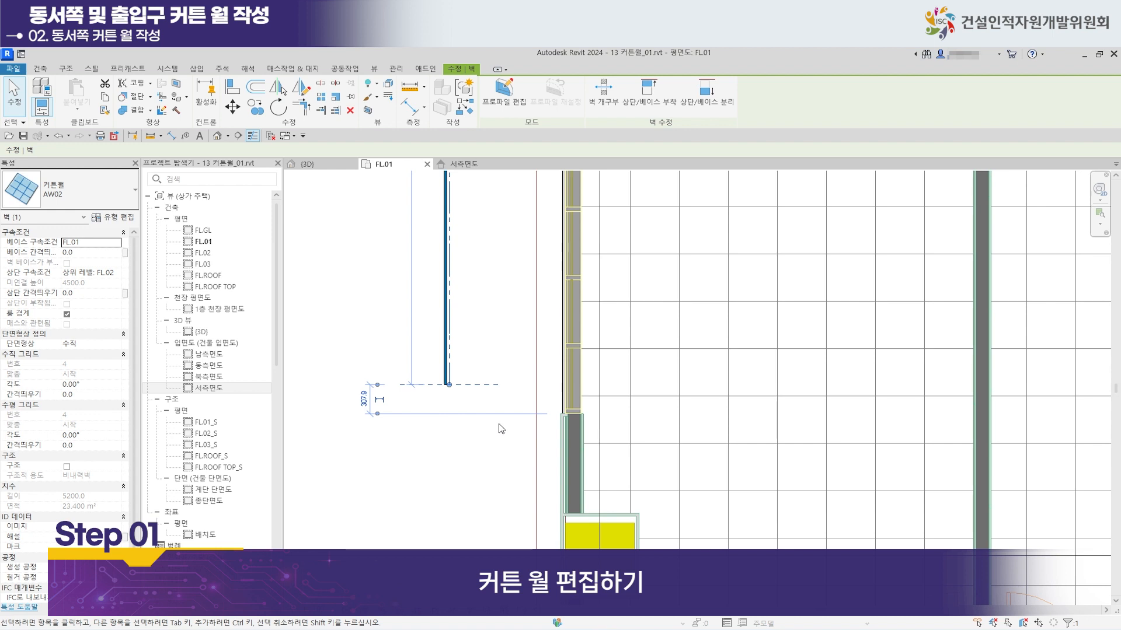
Align the AW02 curtain wall's south end with the block wall's edge and its north end with the face of the Y1 column finish.
scroll(501, 431, "up", 2)
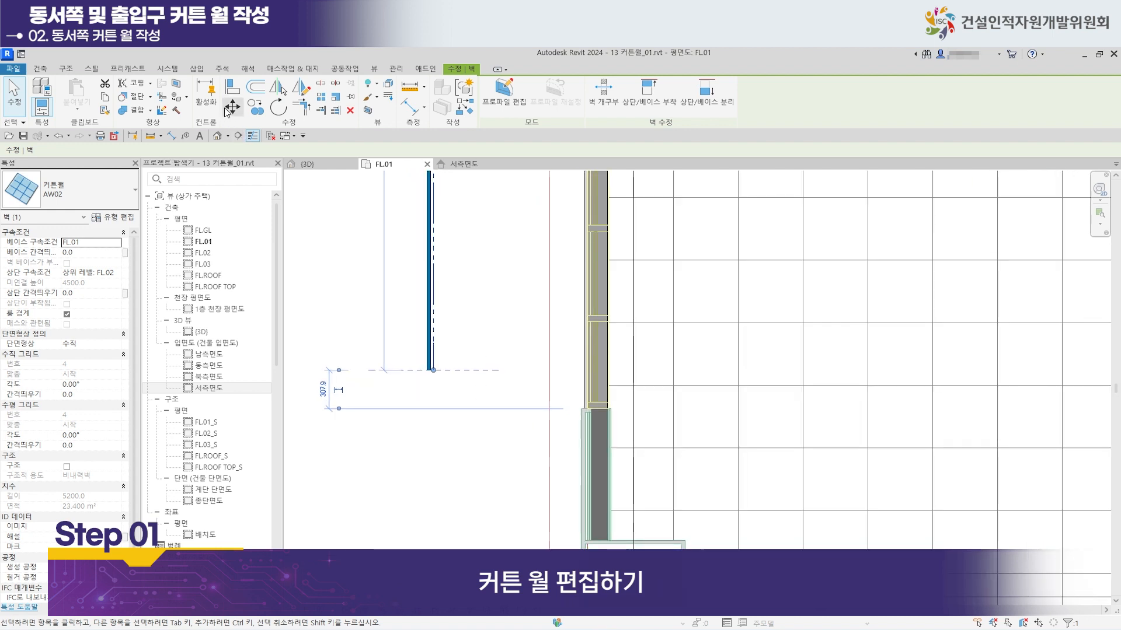
left_click(234, 89)
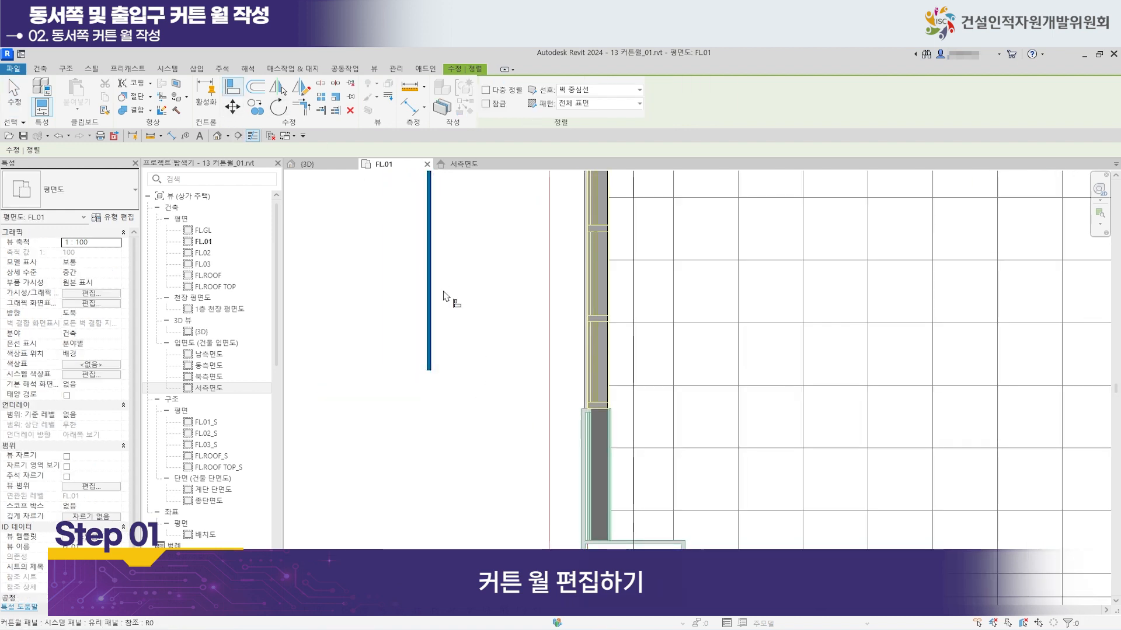
left_click(604, 411)
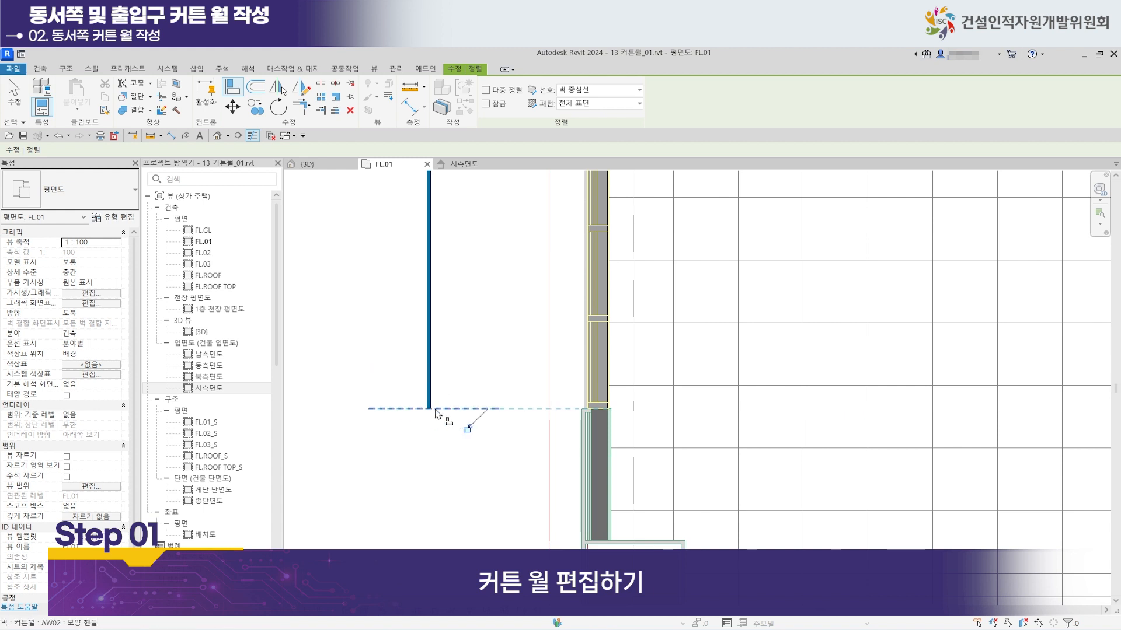
scroll(488, 314, "down", 4)
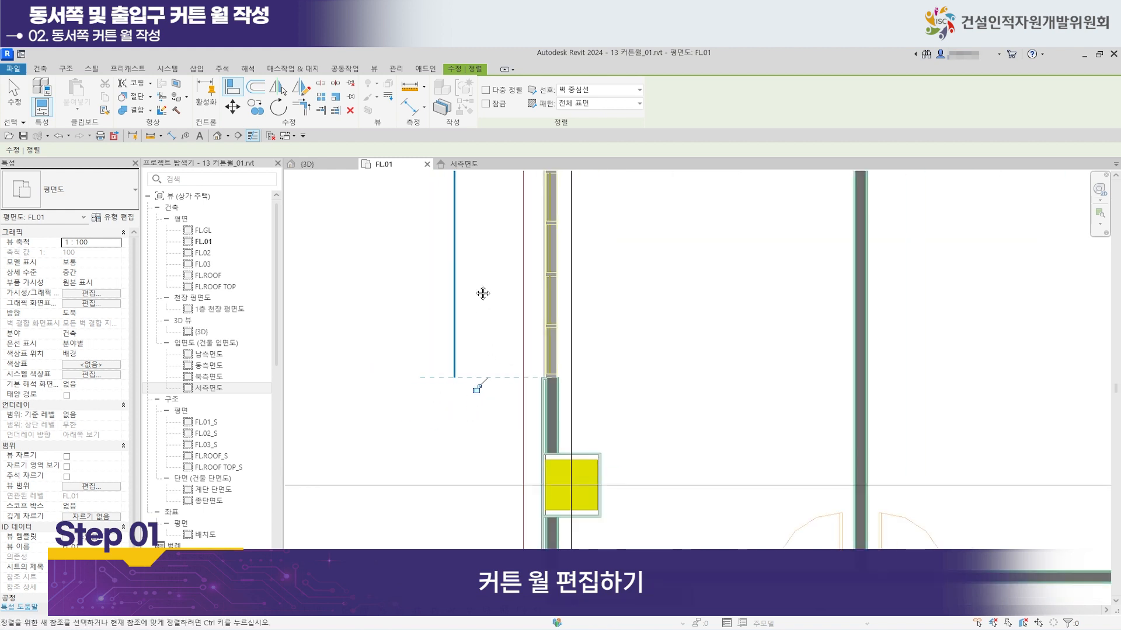
middle_click_drag(554, 224, 554, 358)
scroll(554, 356, "up", 3)
left_click(569, 299)
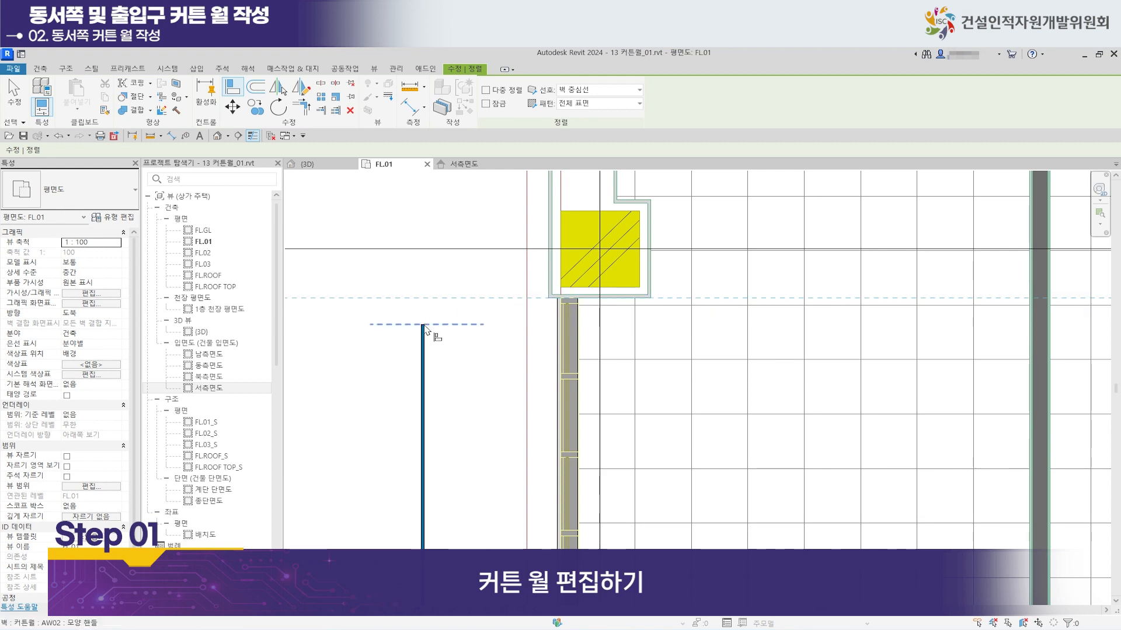
scroll(475, 309, "down", 4)
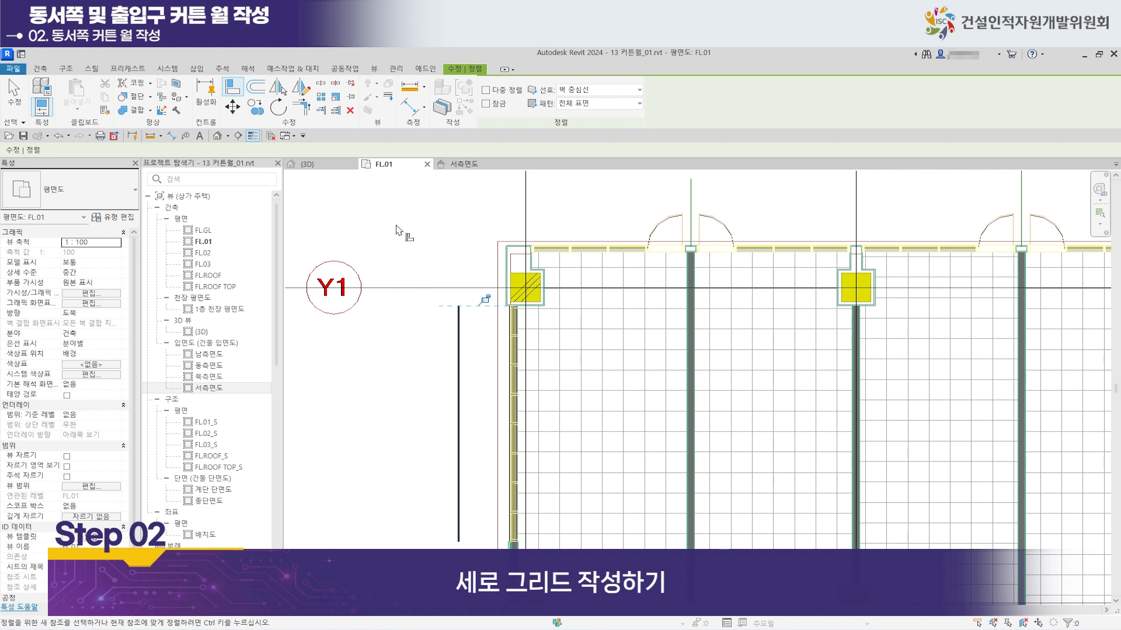
left_click(15, 96)
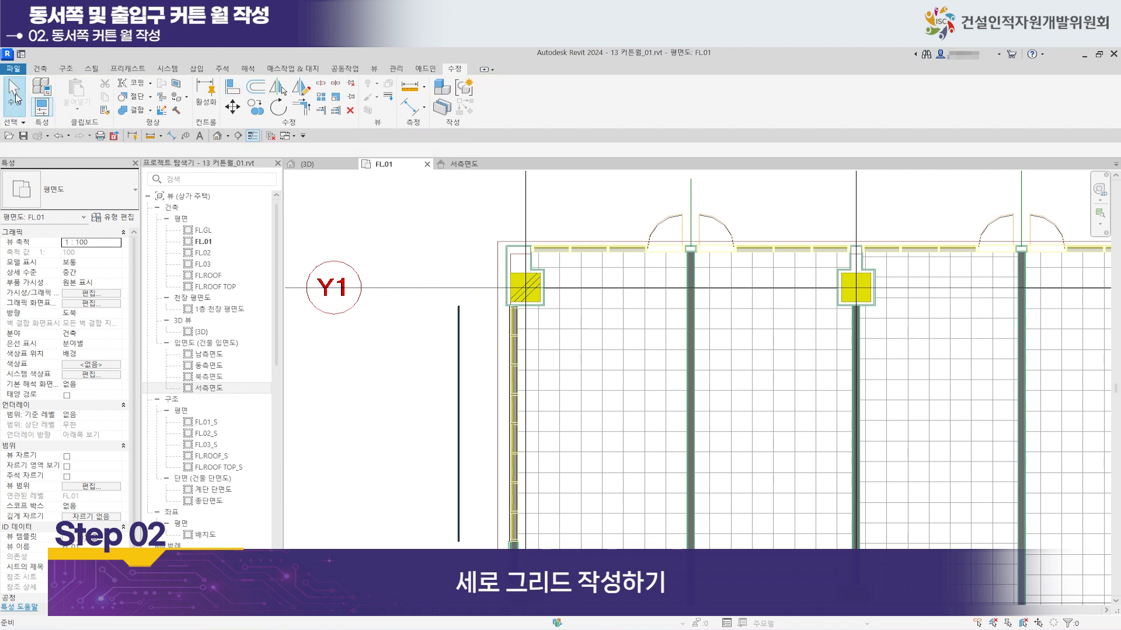
Place seven vertical curtain grid lines across all segments of the AW02 curtain wall in plan, about 700 mm apart.
left_click(42, 68)
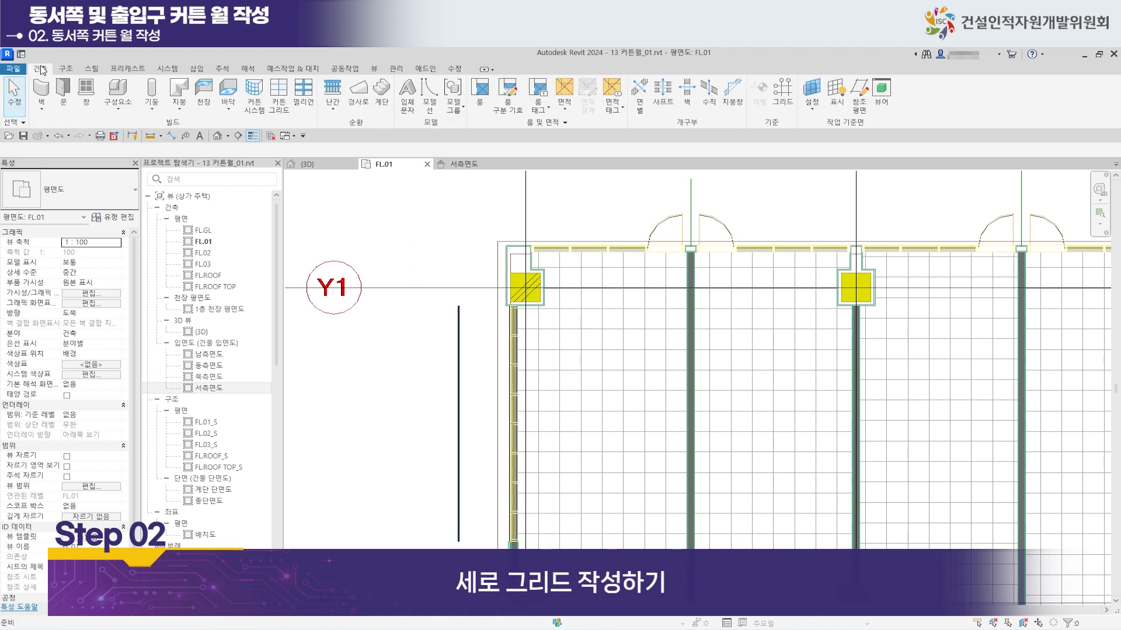
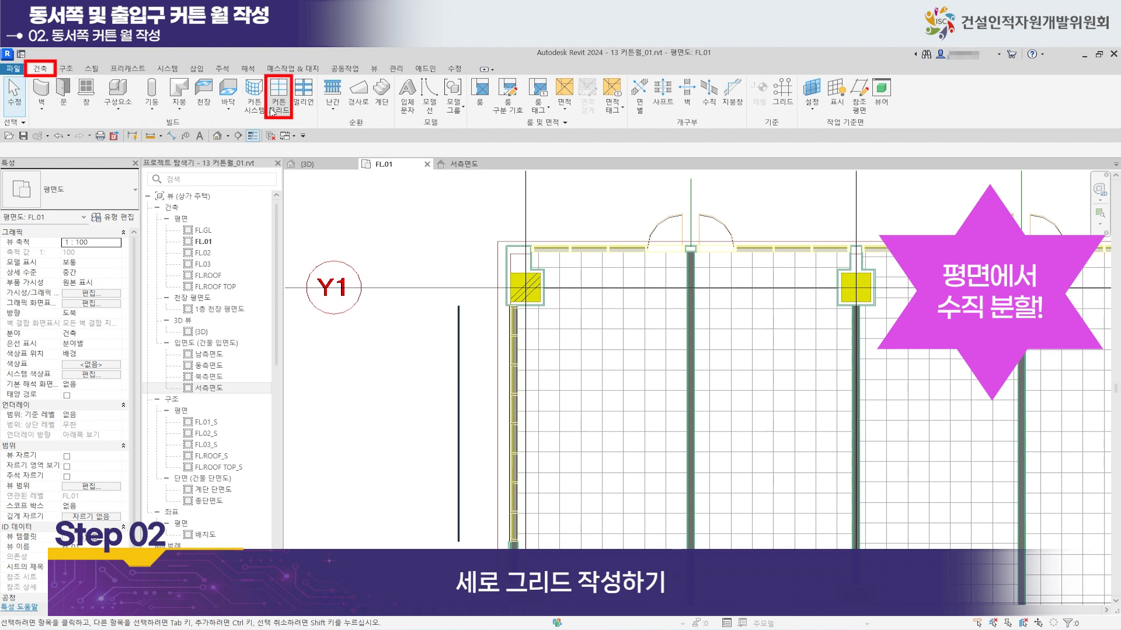
left_click(284, 111)
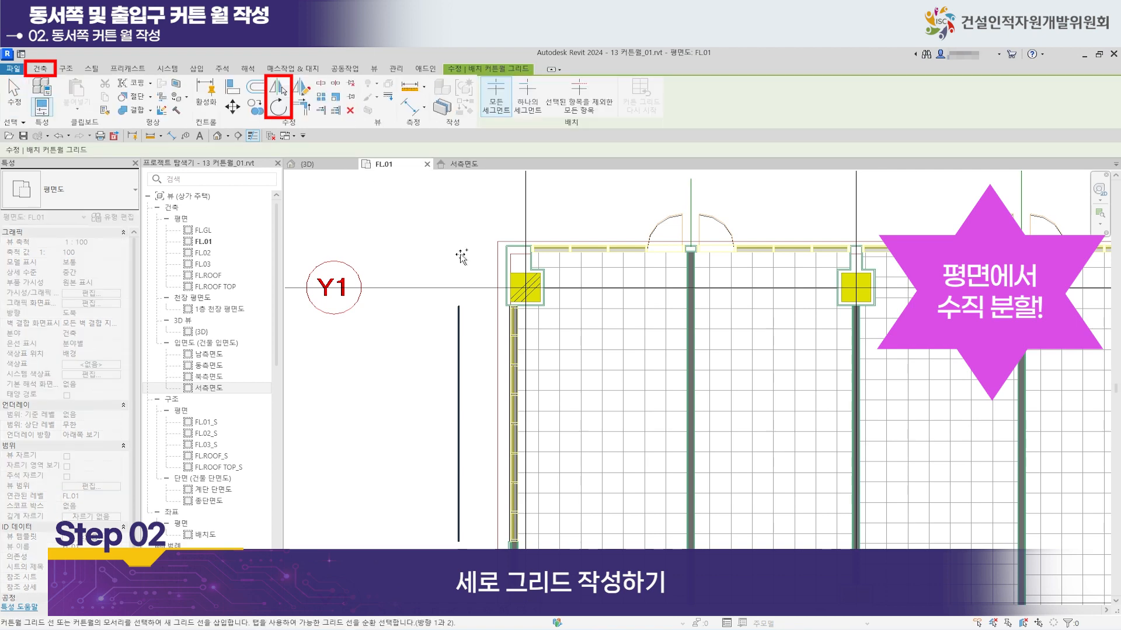
scroll(432, 350, "up", 4)
scroll(435, 344, "up", 2)
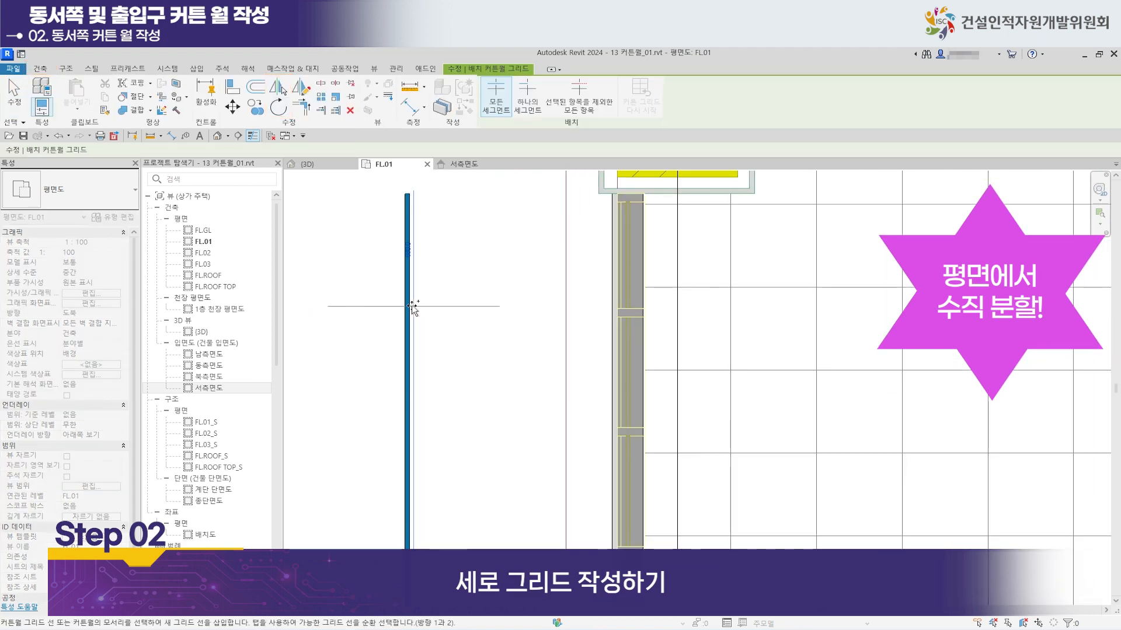
left_click(626, 316)
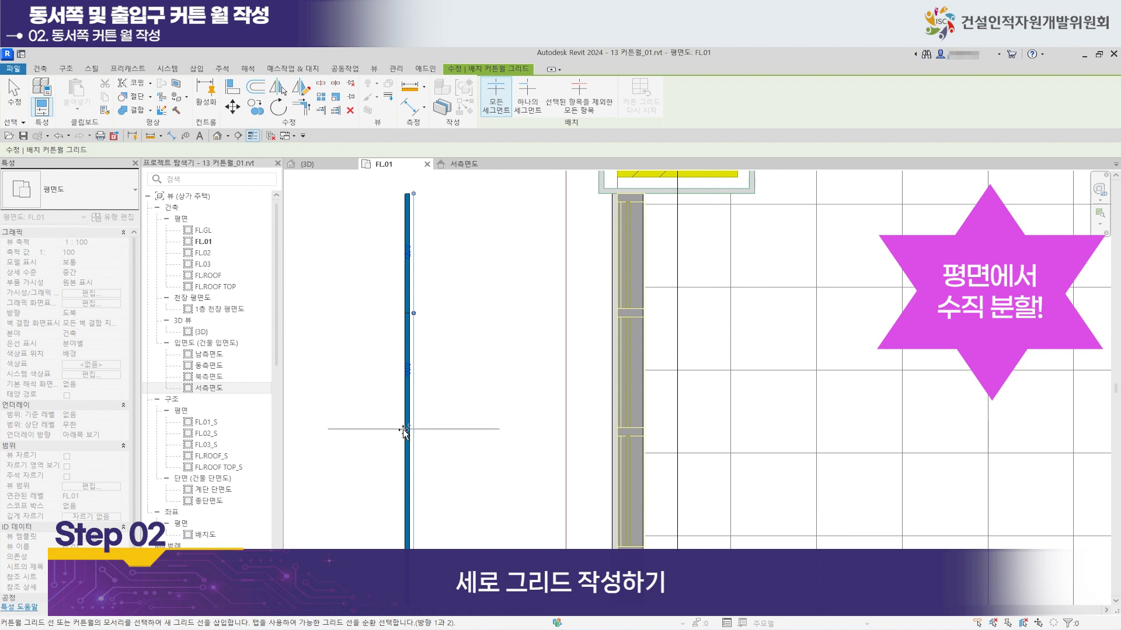
middle_click_drag(408, 439, 437, 297)
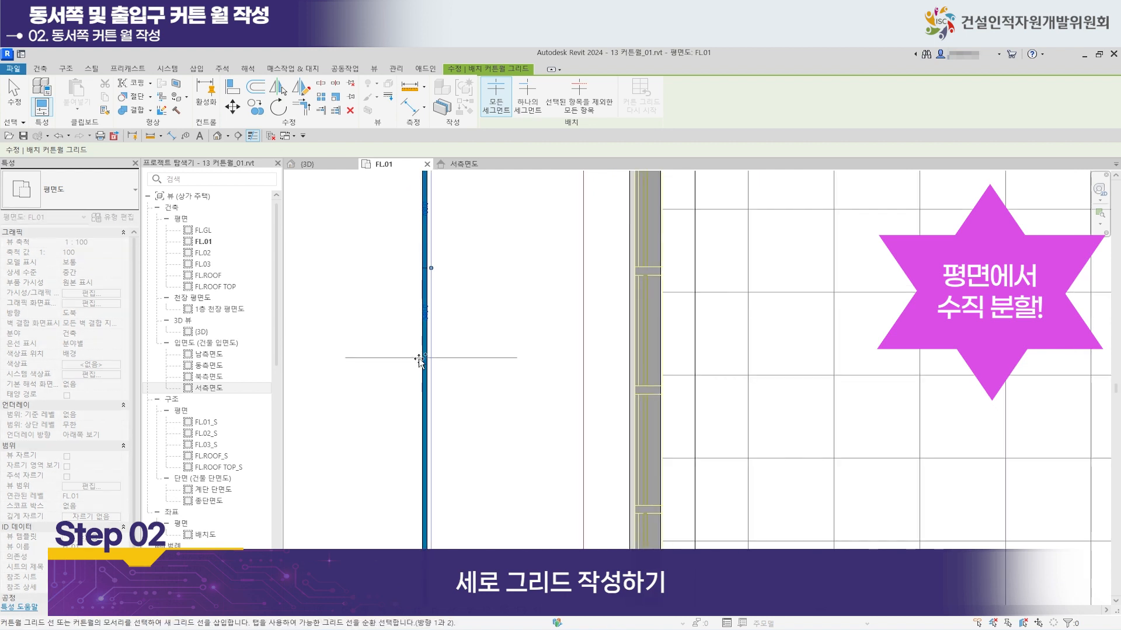
middle_click_drag(434, 431, 438, 312)
left_click(432, 391)
middle_click_drag(447, 432, 451, 306)
middle_click_drag(453, 449, 446, 317)
left_click(428, 378)
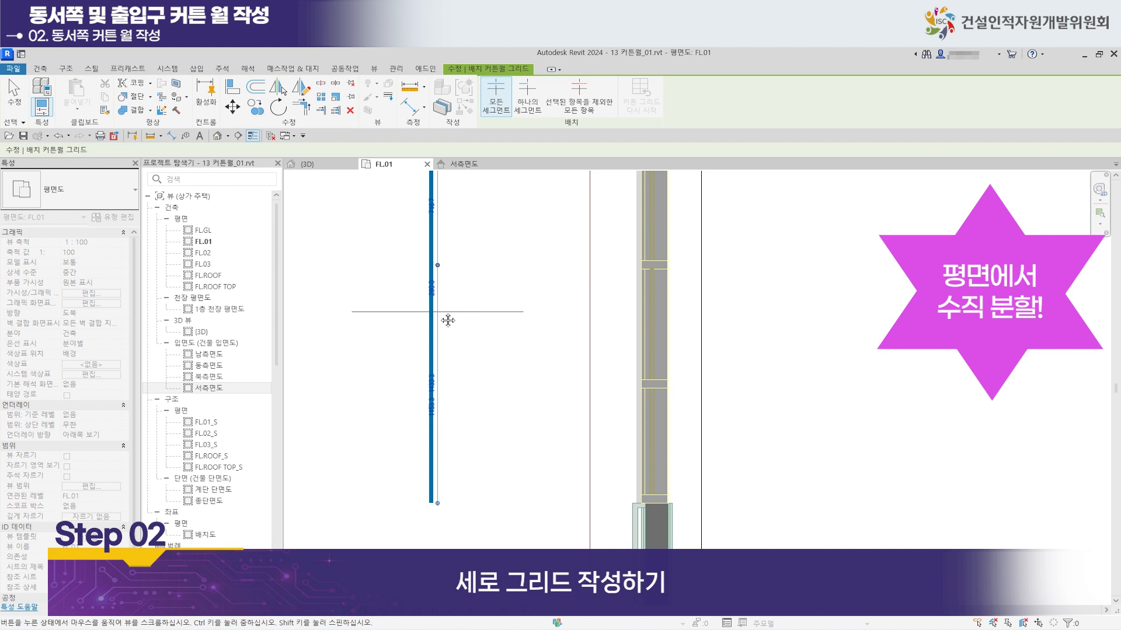
left_click(430, 366)
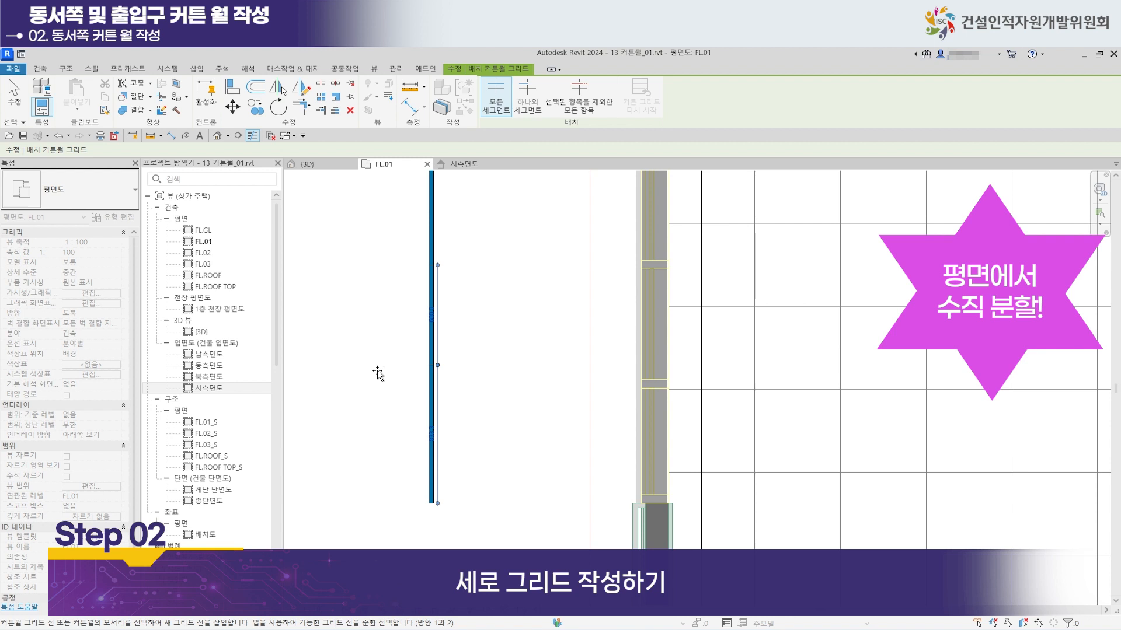
Place an aligned dimension string beside the AW02 curtain wall, running from its north end through all seven grid lines to its south end.
scroll(494, 460, "down", 3)
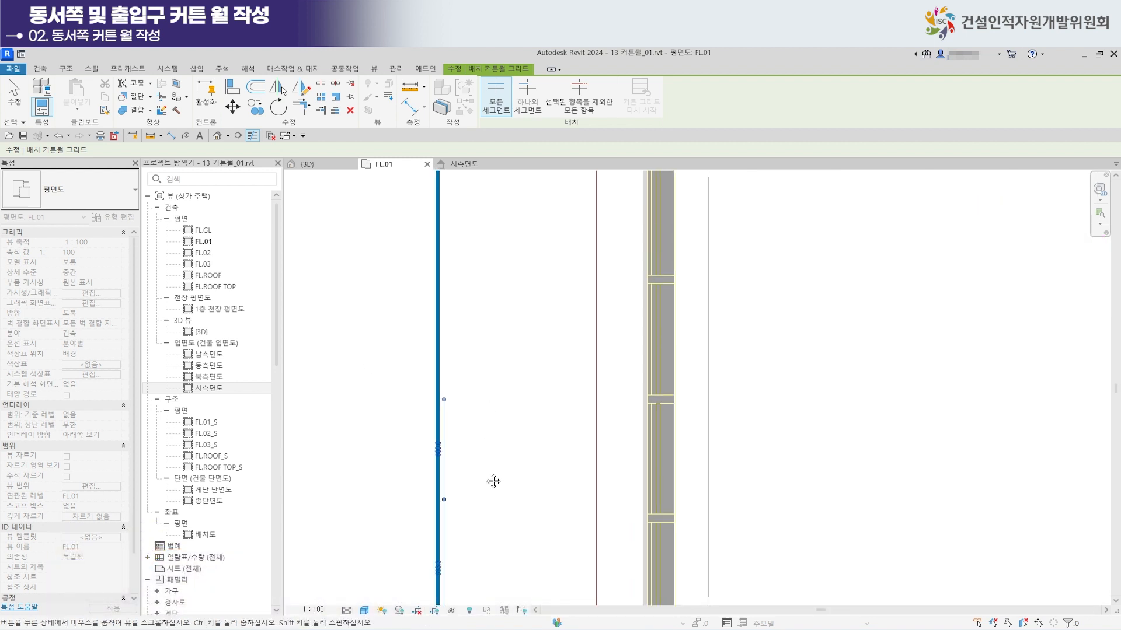
middle_click_drag(488, 325, 475, 480)
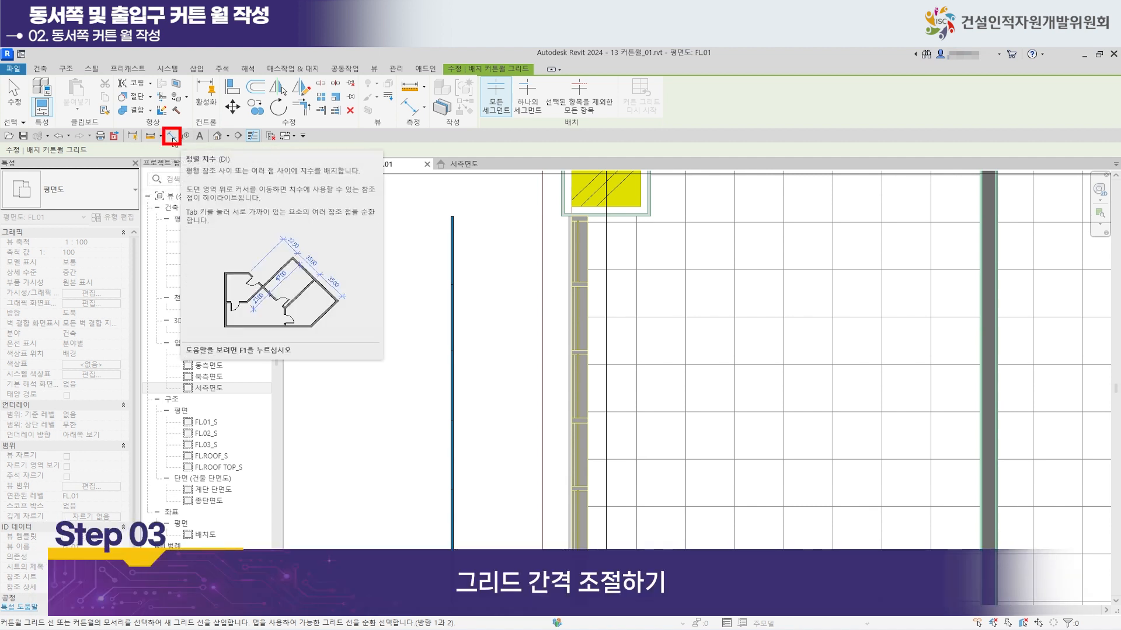
left_click(171, 136)
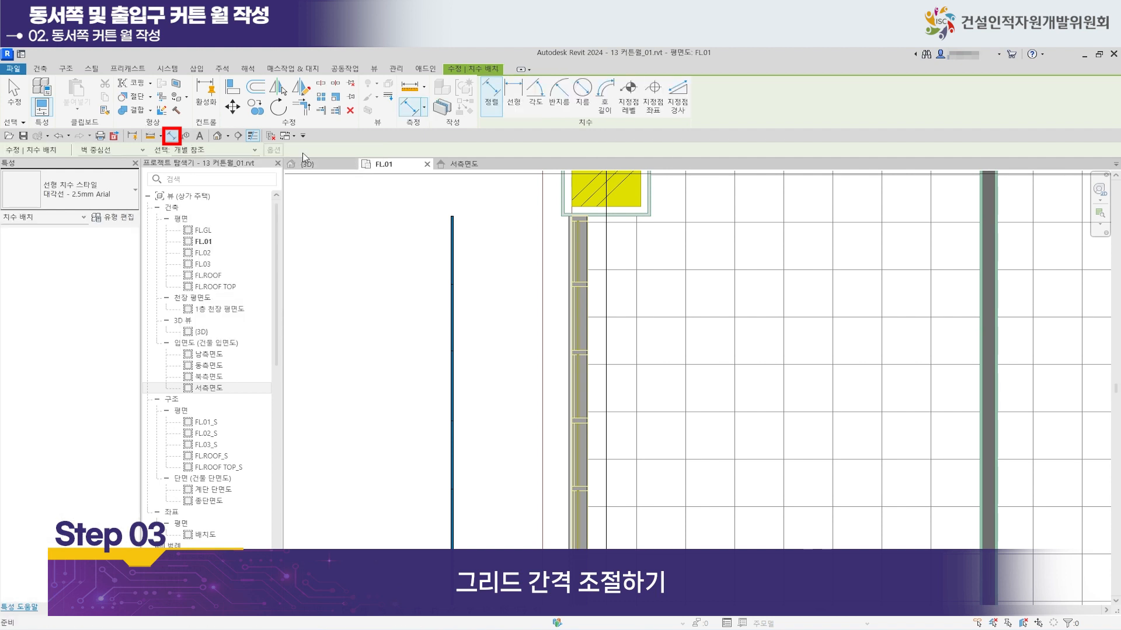
scroll(467, 295, "up", 3)
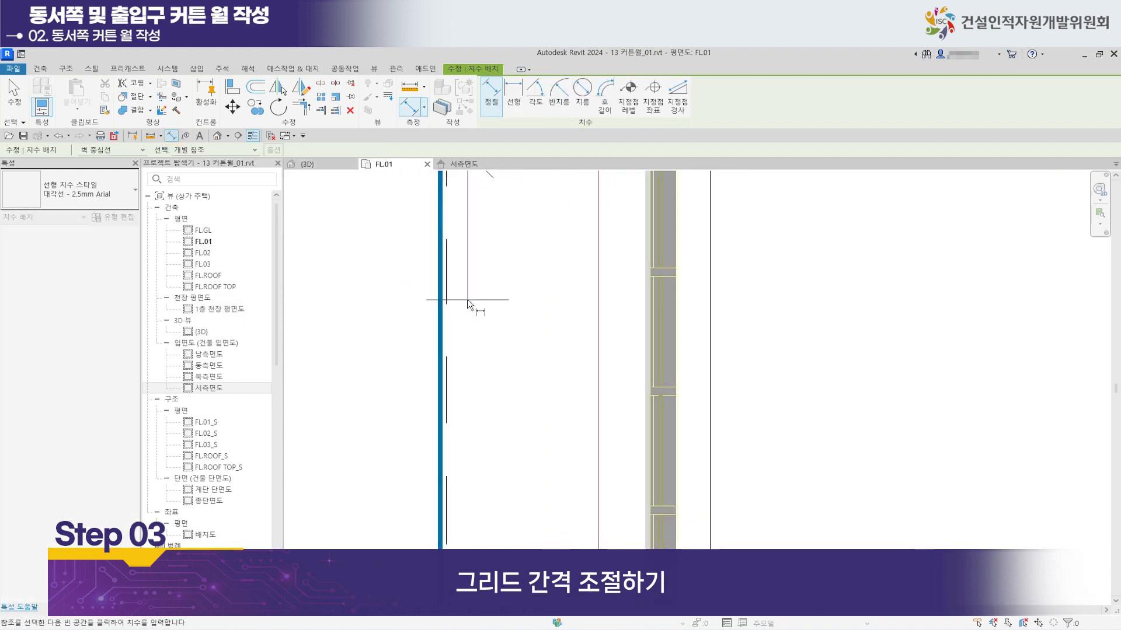
left_click(440, 277)
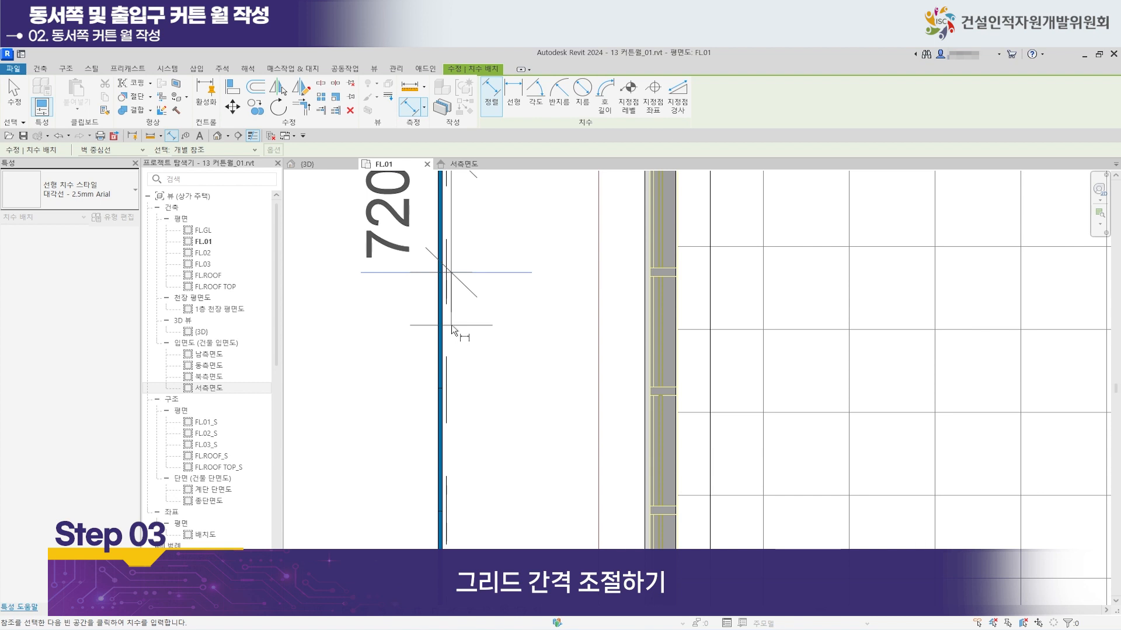
scroll(447, 426, "up", 3)
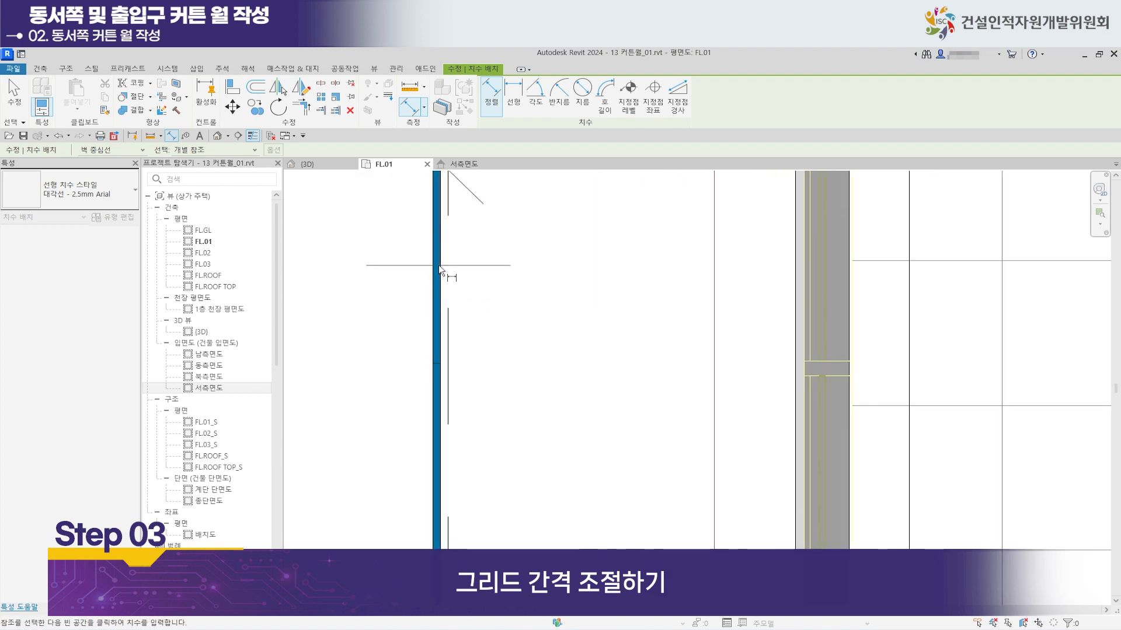
scroll(439, 265, "down", 2)
left_click(439, 340)
middle_click_drag(482, 437, 489, 296)
left_click(445, 341)
middle_click_drag(501, 460, 513, 277)
left_click(458, 295)
middle_click_drag(483, 312, 488, 282)
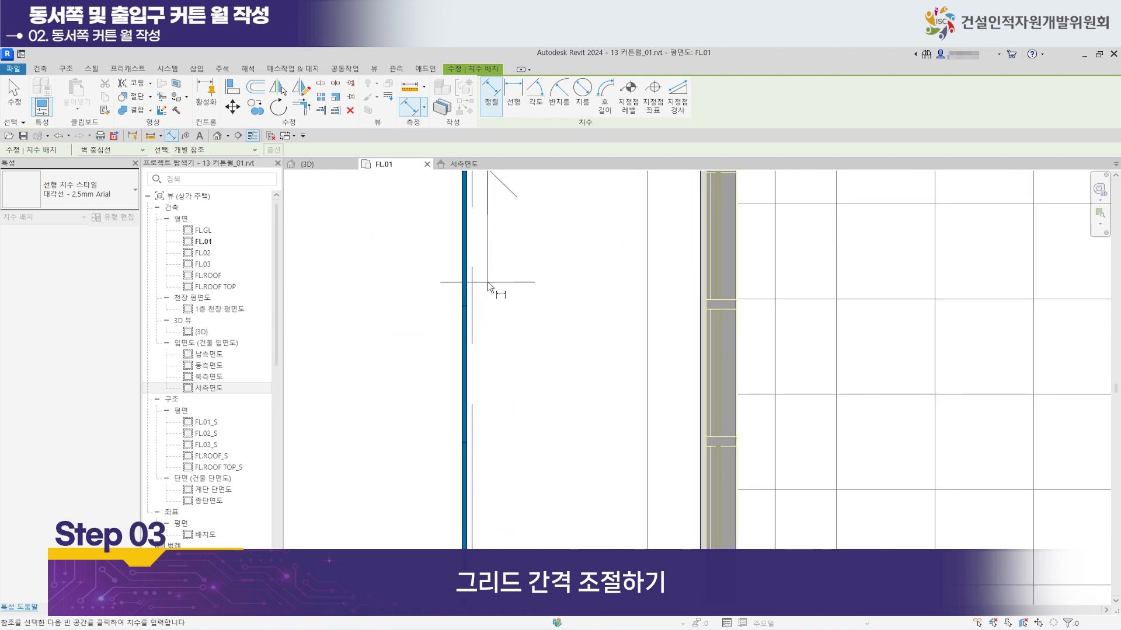
left_click(464, 305)
middle_click_drag(498, 424, 498, 325)
left_click(494, 325)
middle_click_drag(520, 426, 521, 318)
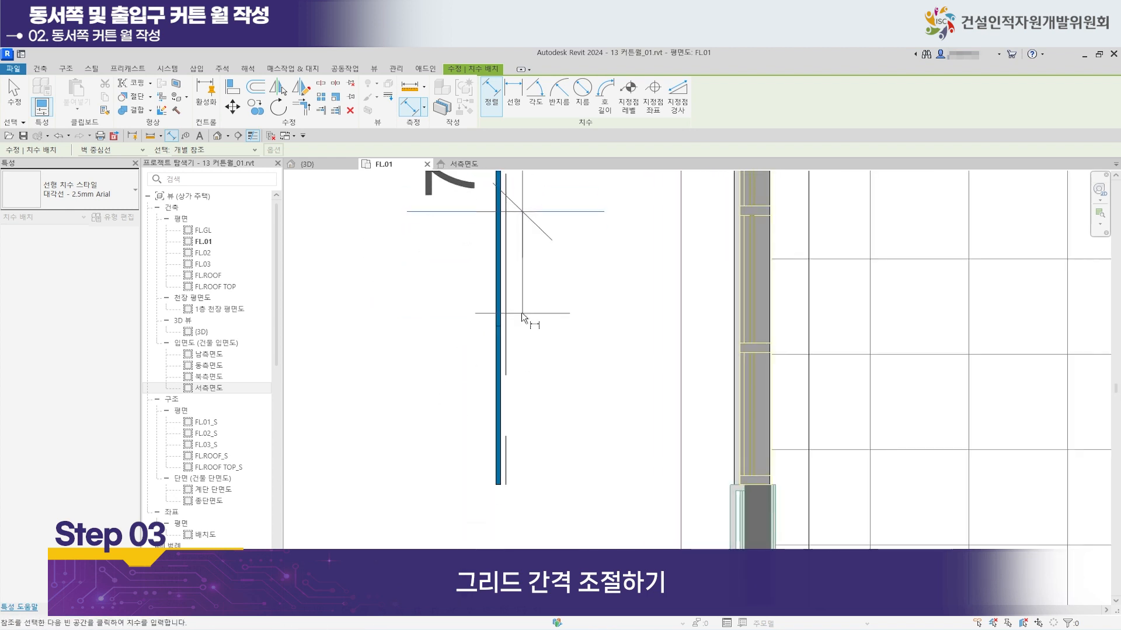
left_click(496, 324)
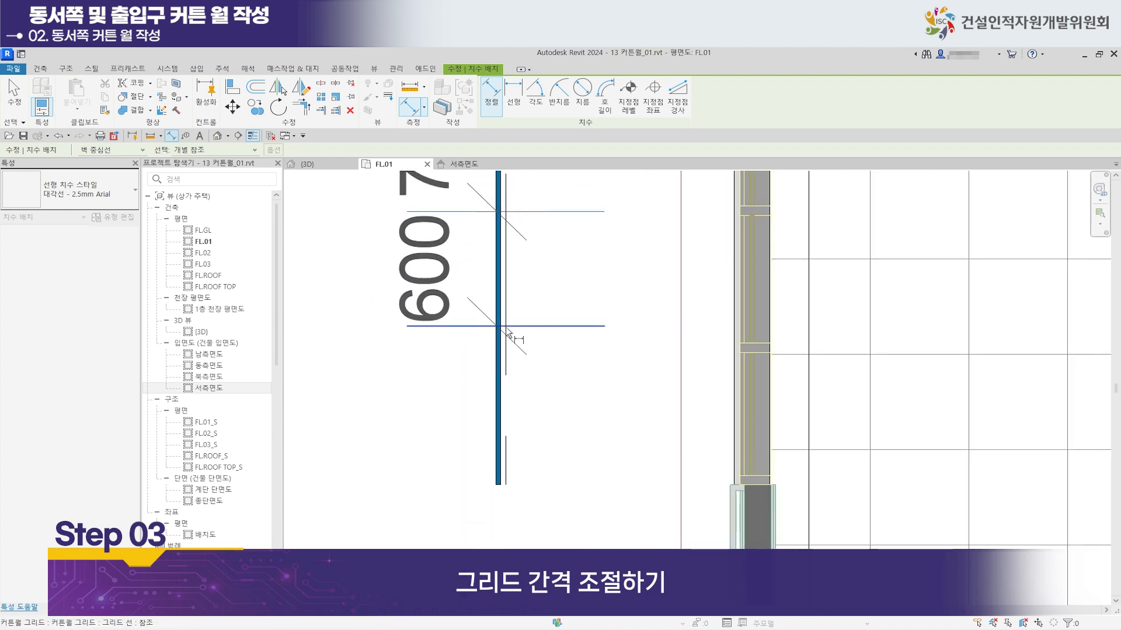
left_click(492, 484)
scroll(497, 464, "down", 5)
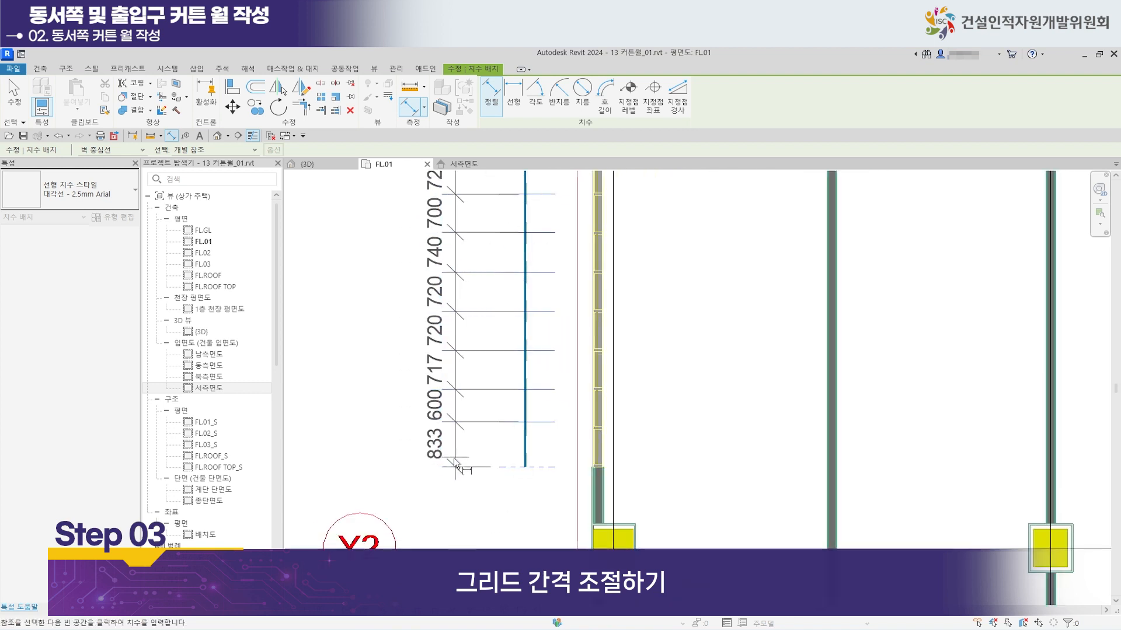
left_click(439, 464)
middle_click_drag(411, 213, 412, 277)
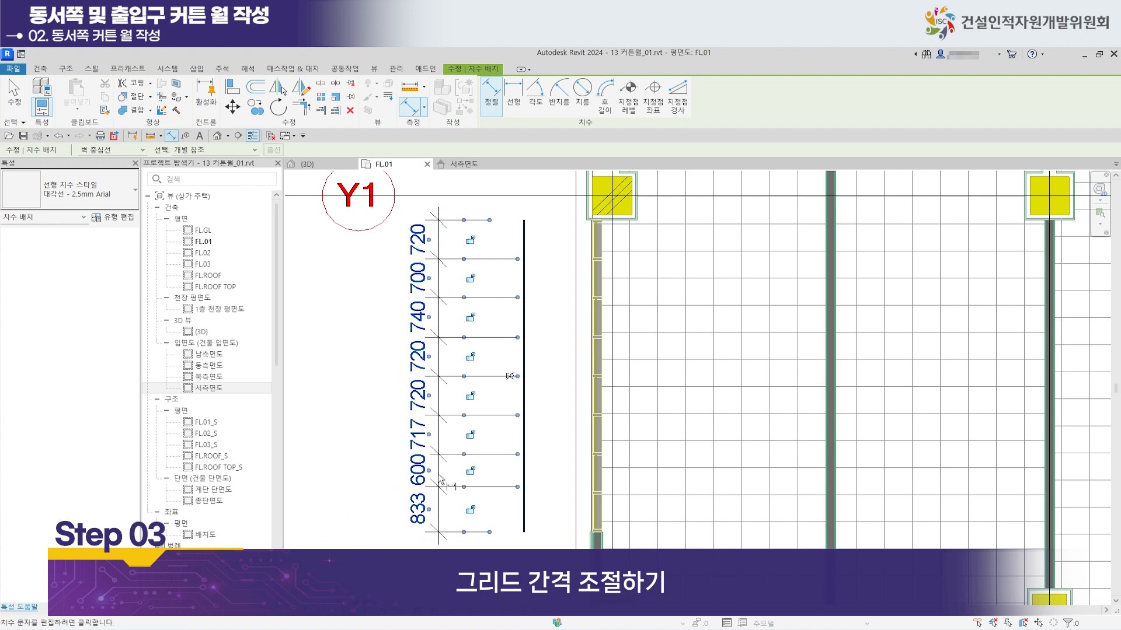
Make the dimension string's segments equal (EQ) to space the grid lines evenly, and delete the dimension string.
left_click(510, 377)
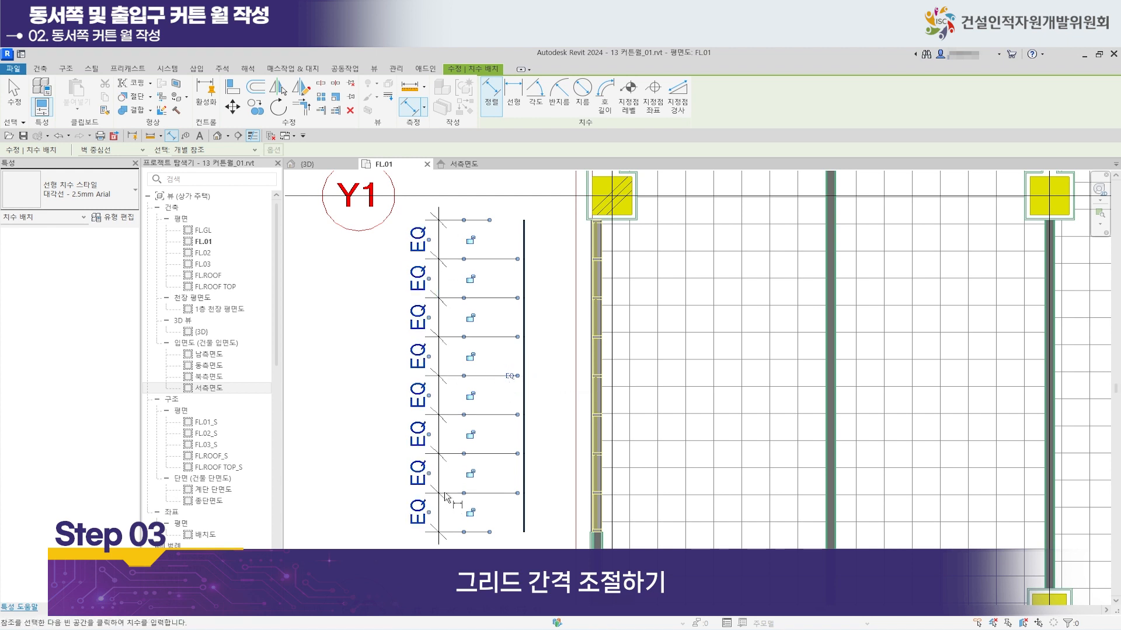
left_click(15, 100)
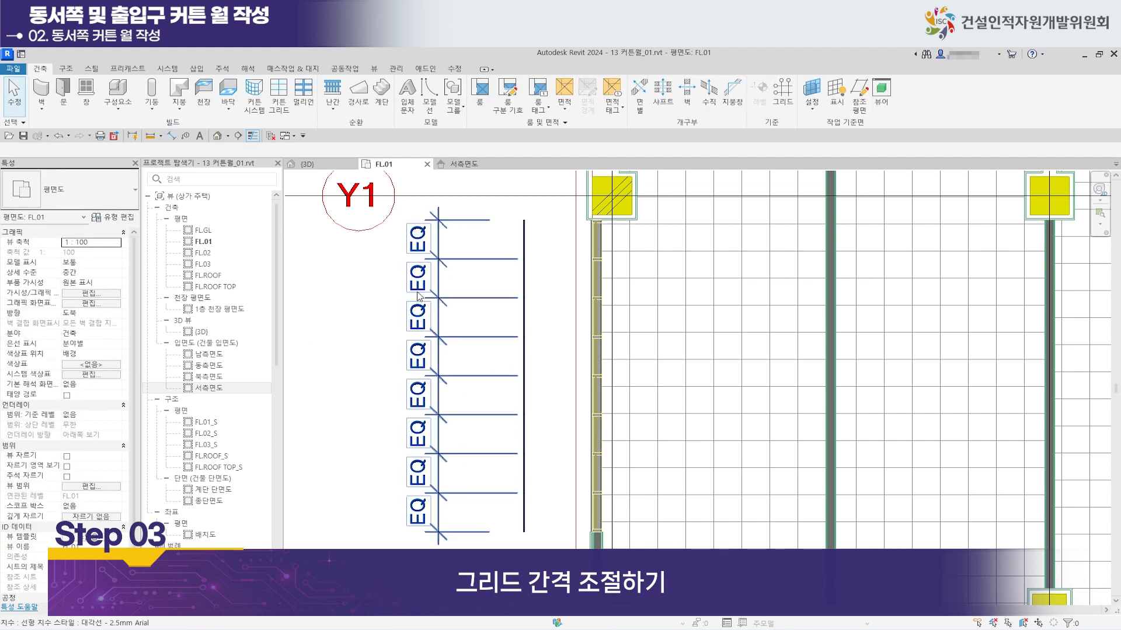
left_click(454, 344)
key("Delete")
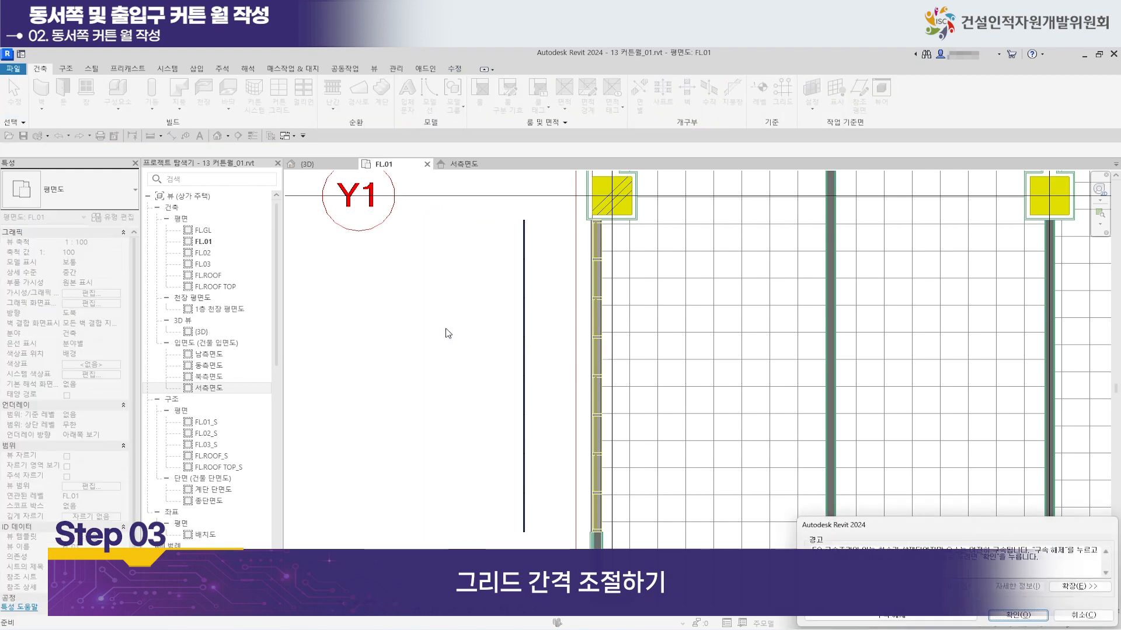
left_click_drag(992, 529, 548, 224)
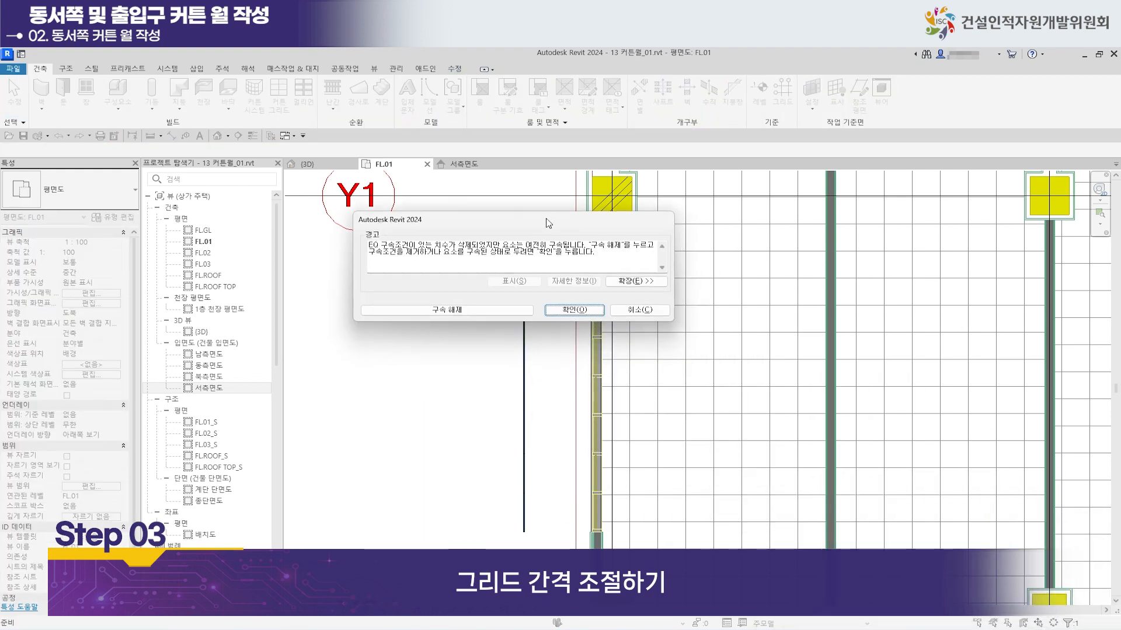
Unconstrain the curtain grids when deleting the EQ dimension, and inspect the curtain wall in the 3D view.
left_click(468, 313)
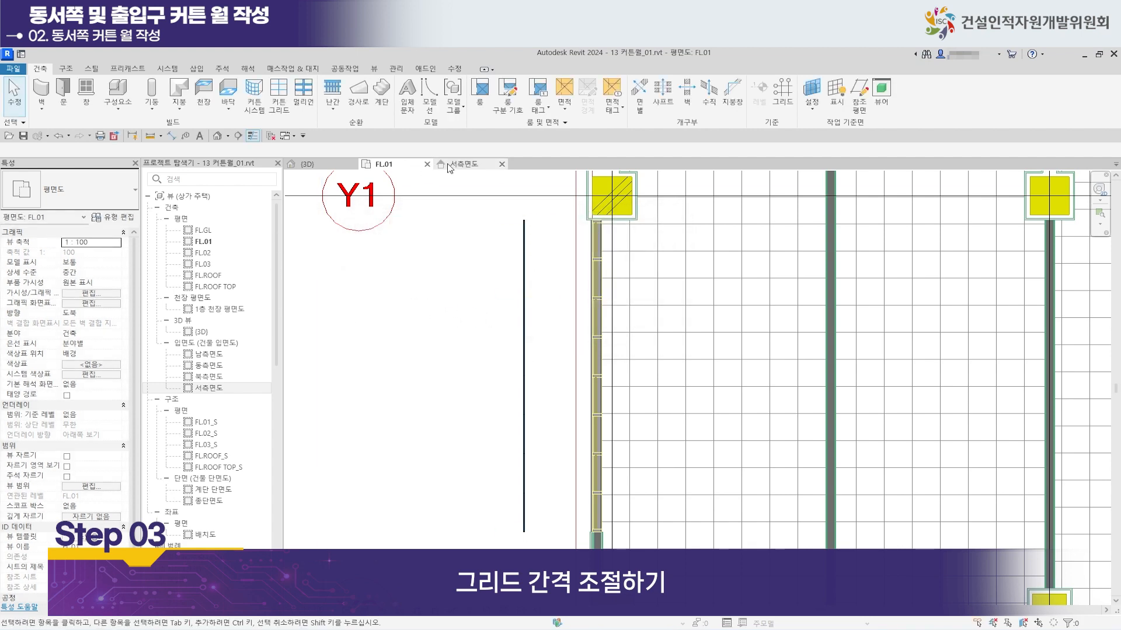
left_click(308, 164)
middle_click_drag(794, 428, 676, 482)
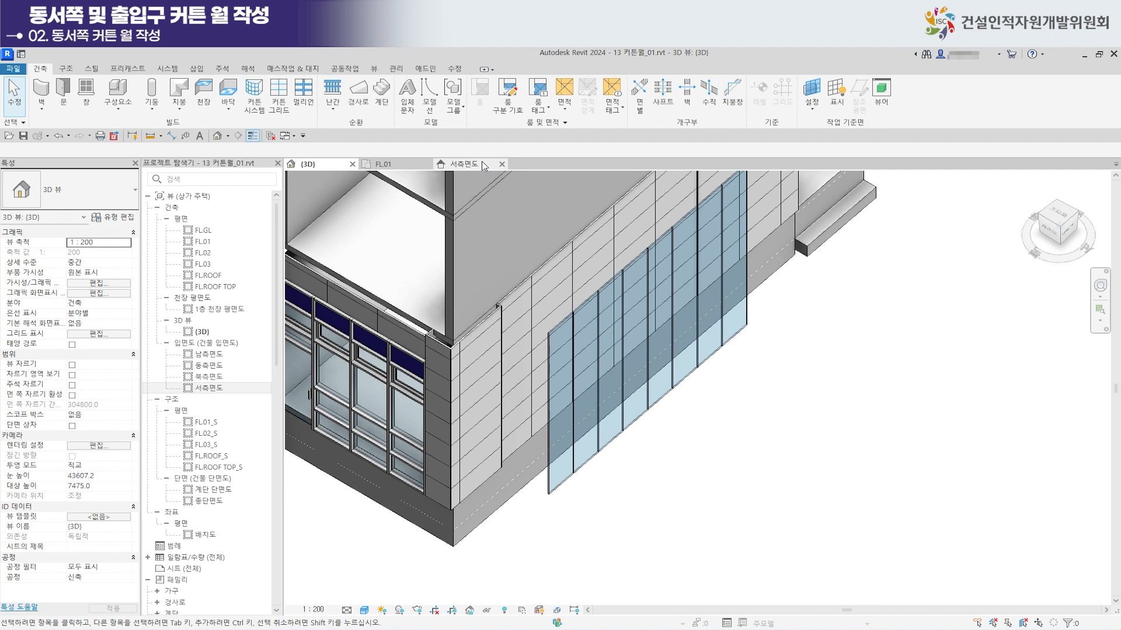
Set the AW02 curtain wall's top offset to -800 from the west elevation and check it in 3D.
left_click(482, 162)
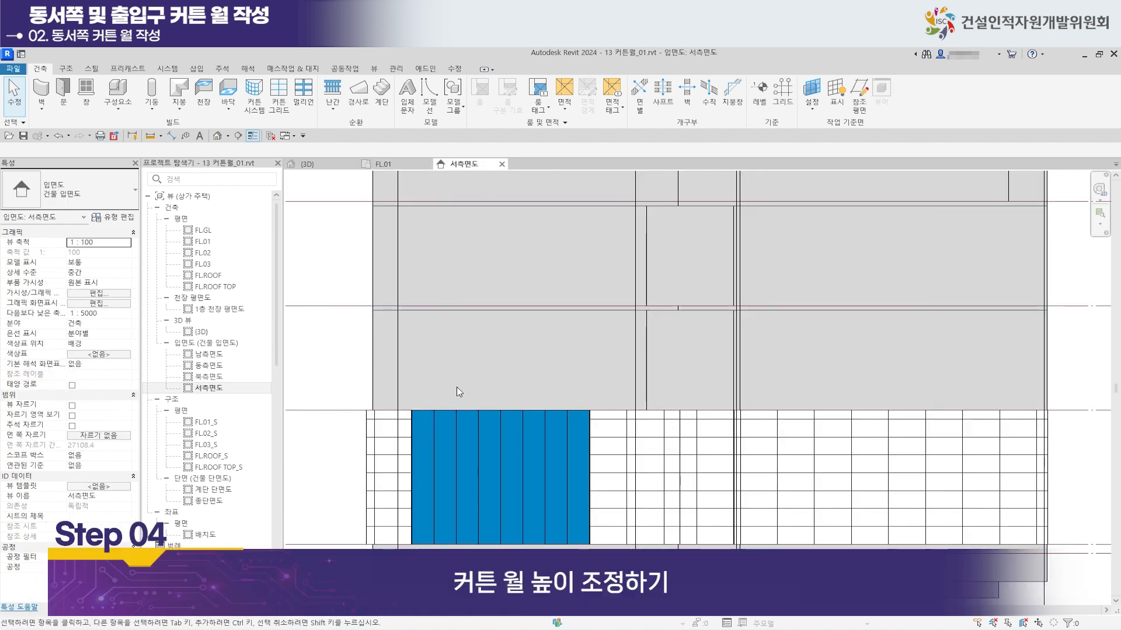
left_click(460, 410)
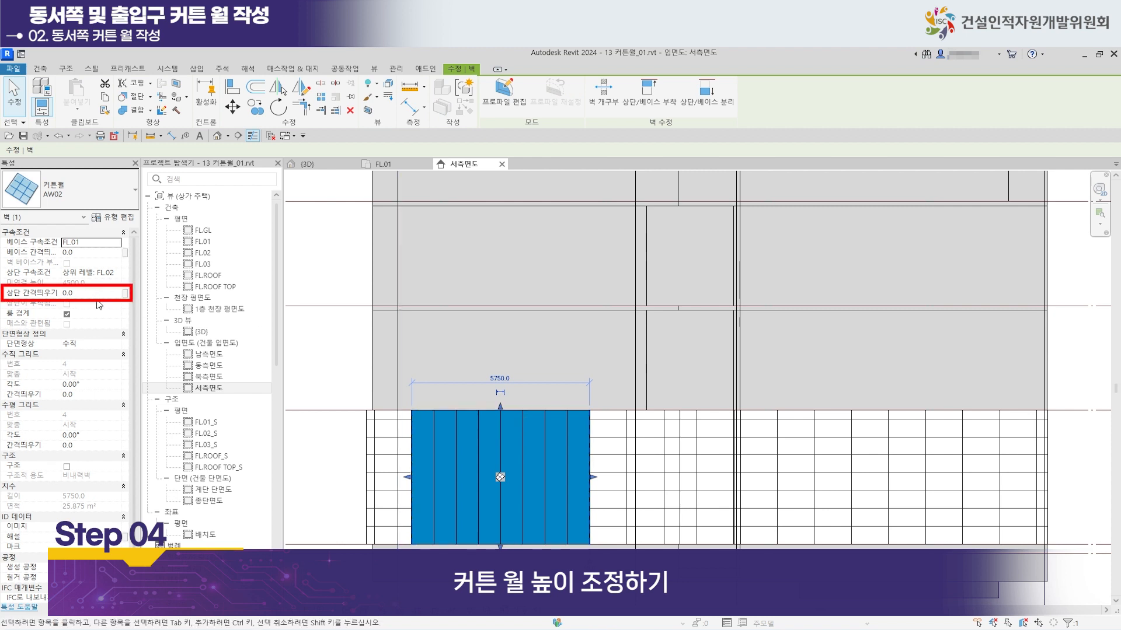
left_click(79, 294)
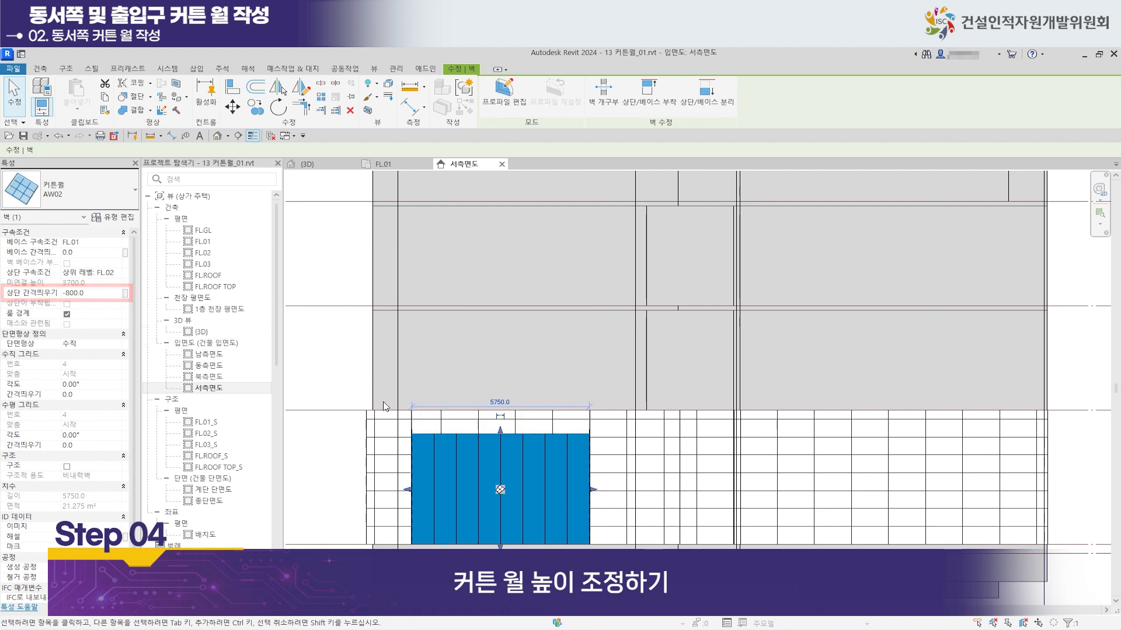
left_click(336, 164)
left_click(771, 498)
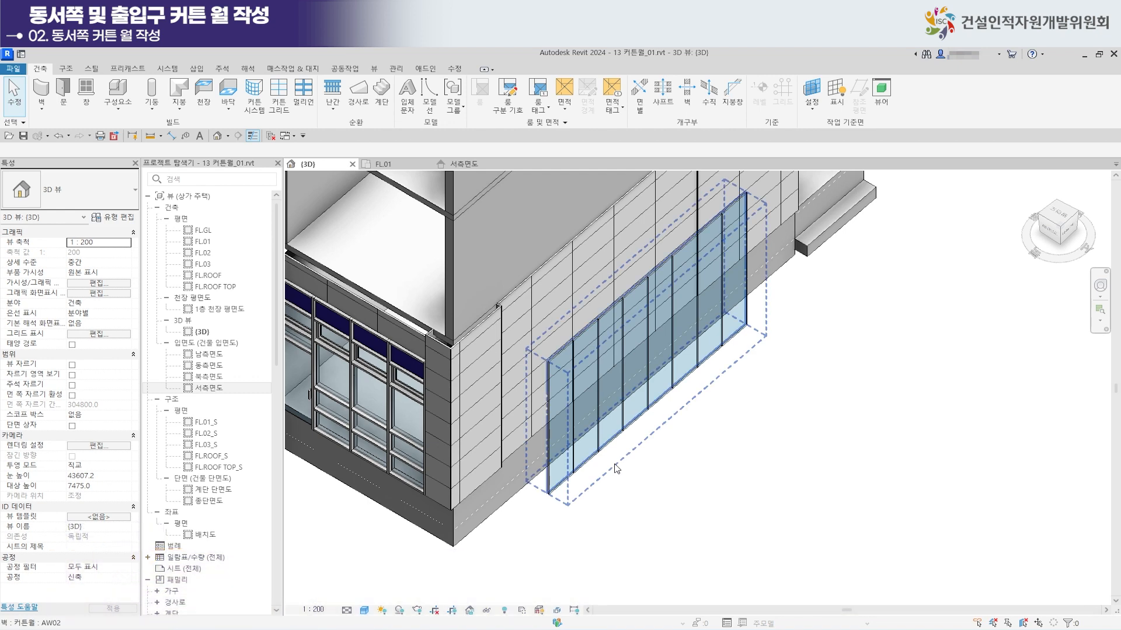
middle_click_drag(623, 471, 730, 477)
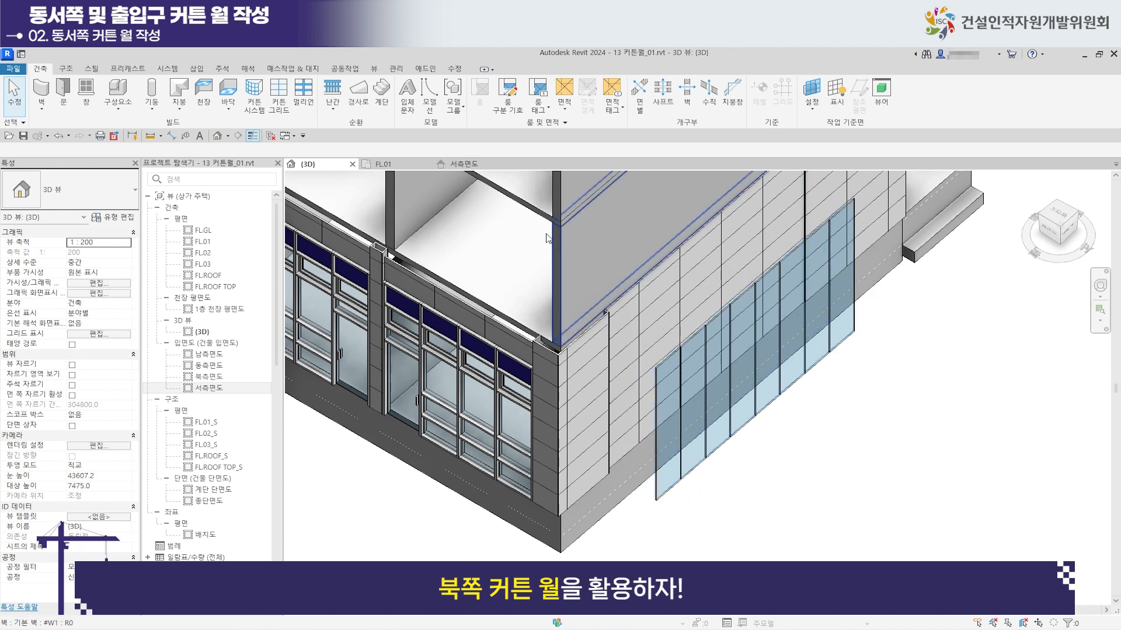
Move the AW02 curtain wall farther outward from the building in the FL.01 plan and check it in 3D.
left_click(411, 166)
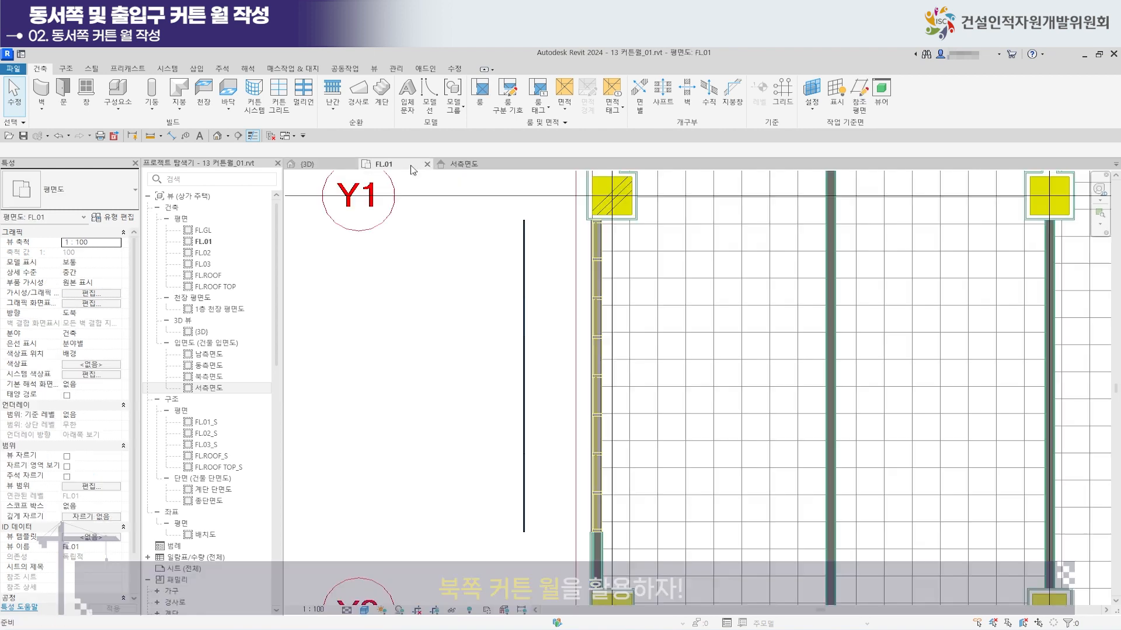
left_click(526, 349)
left_click_drag(523, 366, 434, 362)
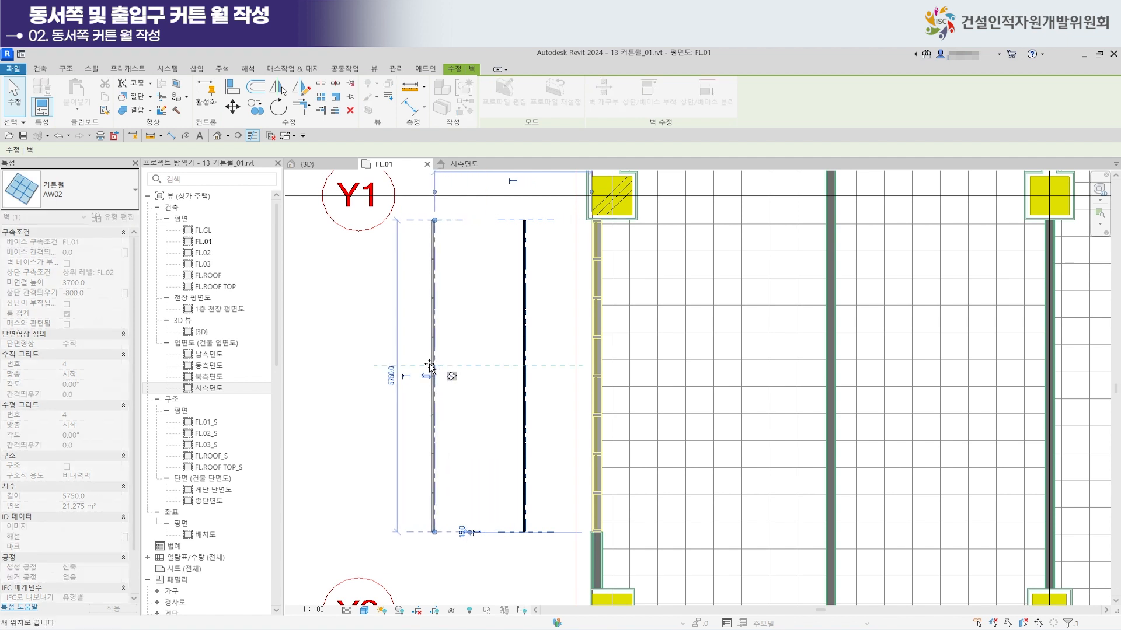
left_click_drag(428, 366, 426, 367)
left_click(307, 164)
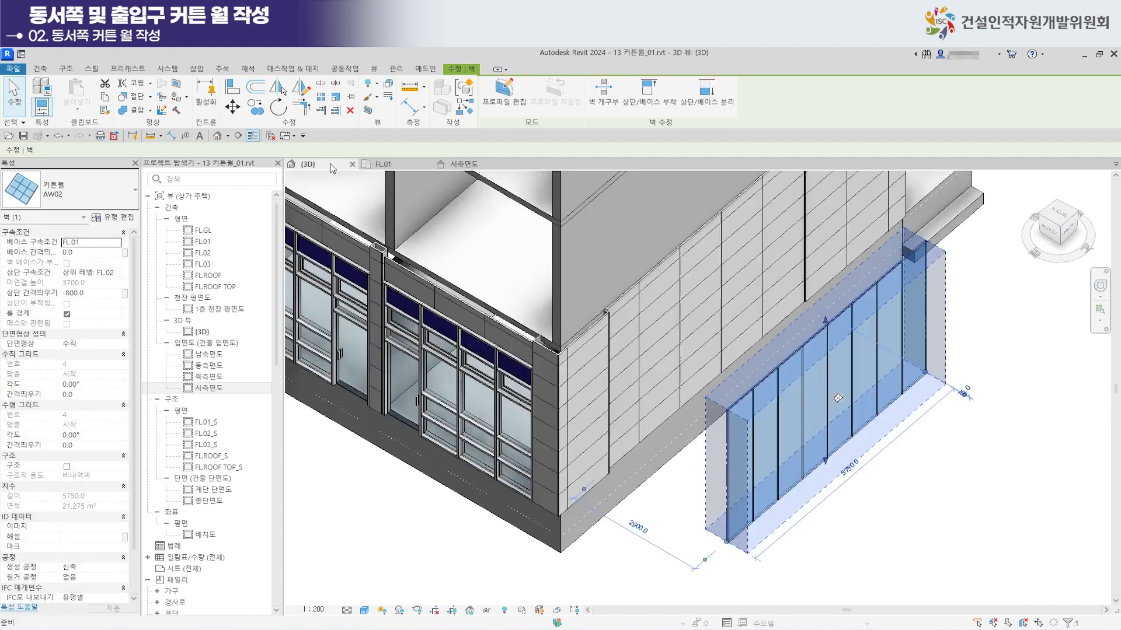
left_click(754, 490)
scroll(754, 490, "up", 2)
middle_click_drag(754, 489, 748, 490)
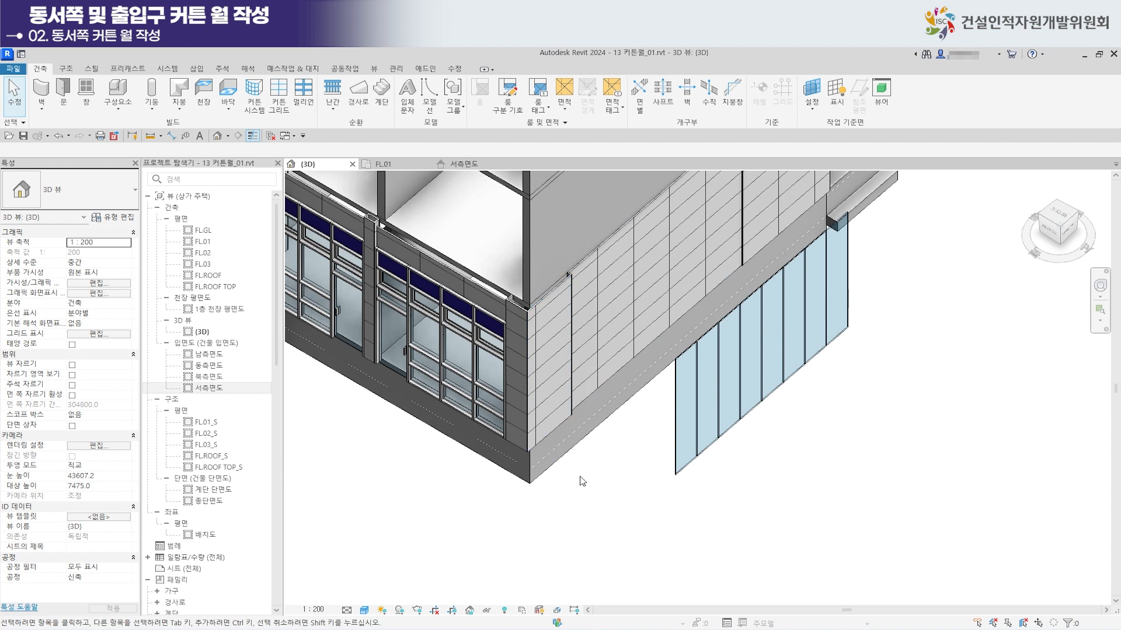
Temporarily isolate the AW01 curtain wall nearest the building corner and the AW02 curtain wall in the 3D view.
left_click(470, 305)
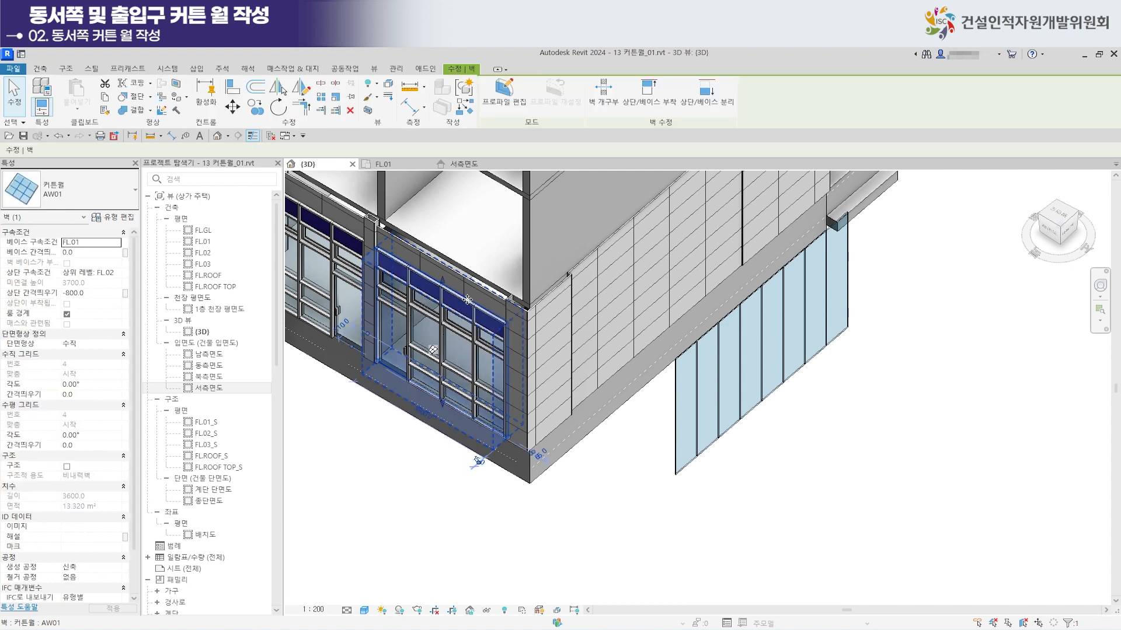
left_click(705, 362, "ctrl")
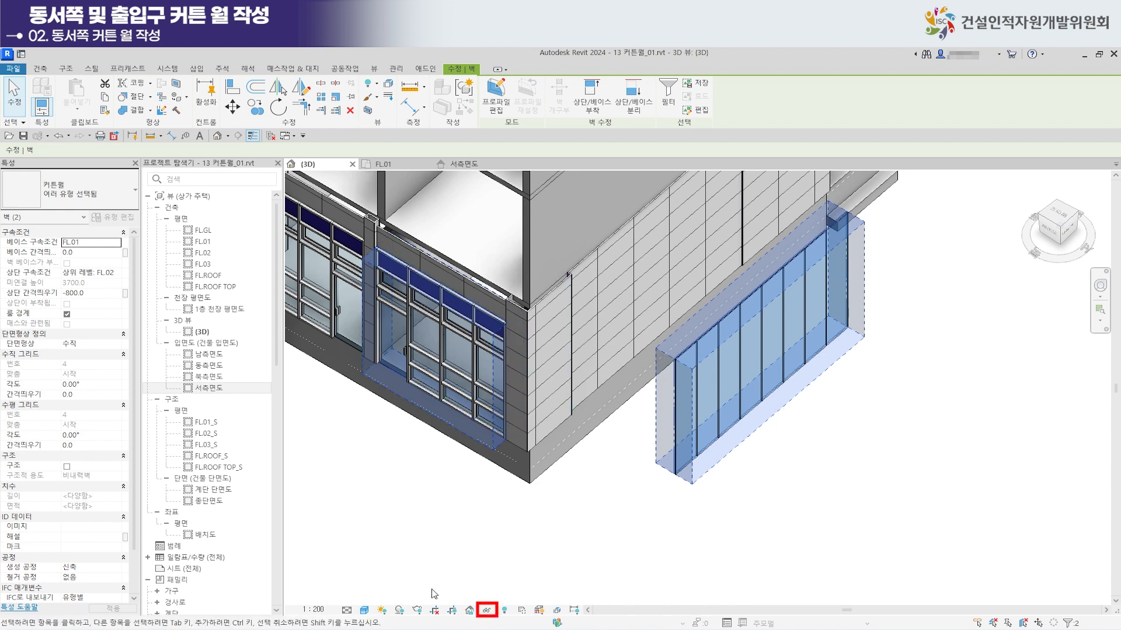
left_click(486, 610)
left_click(486, 611)
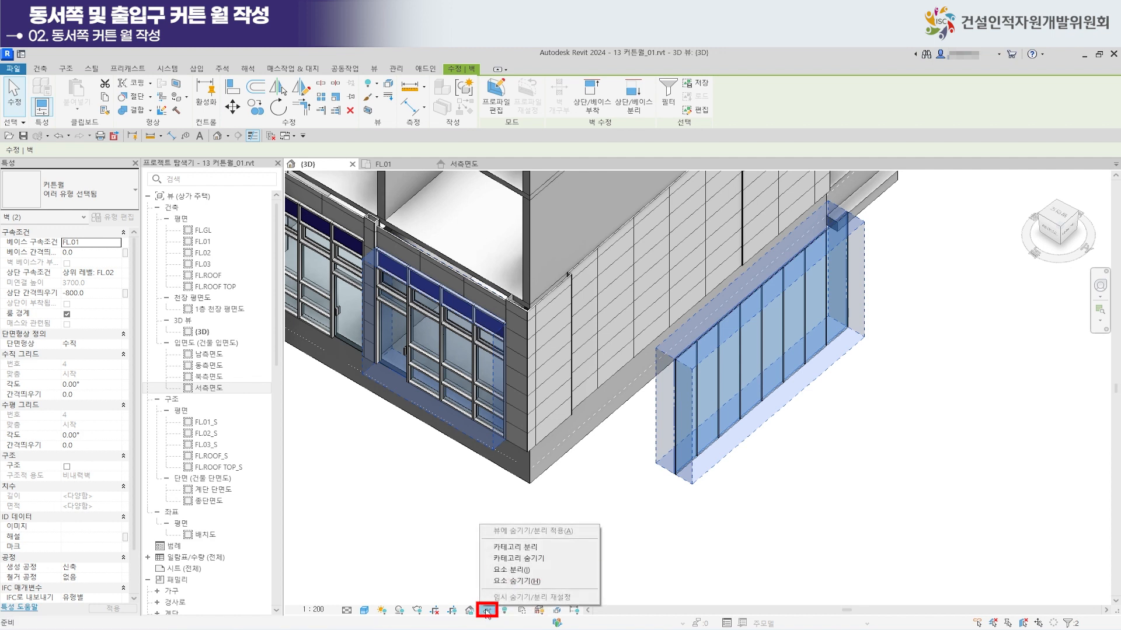
left_click(516, 570)
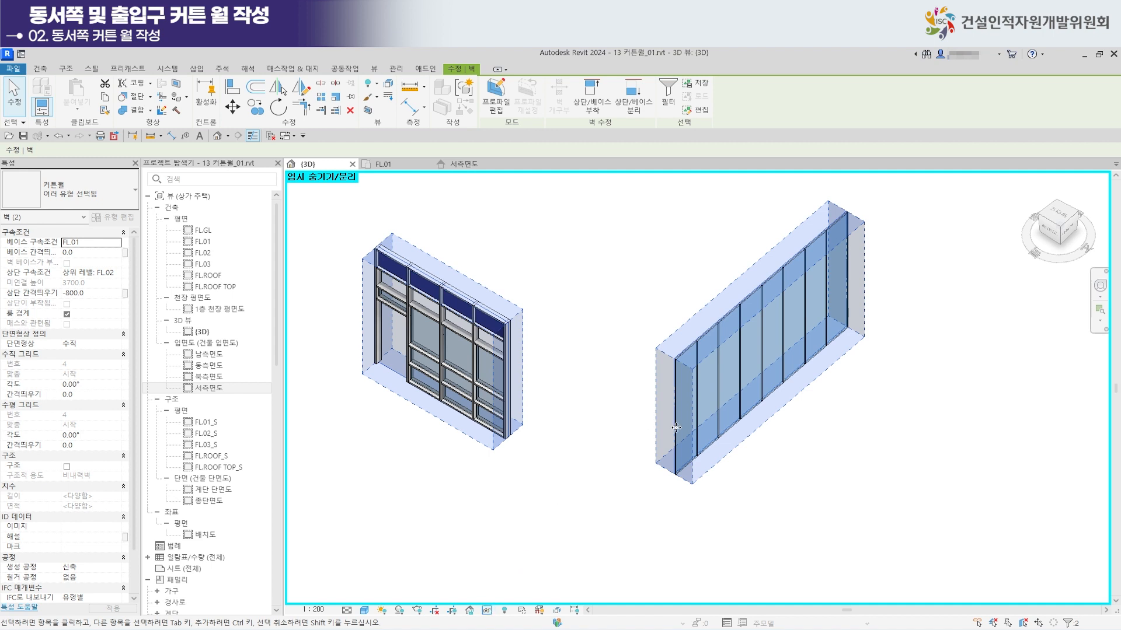
left_click(592, 505)
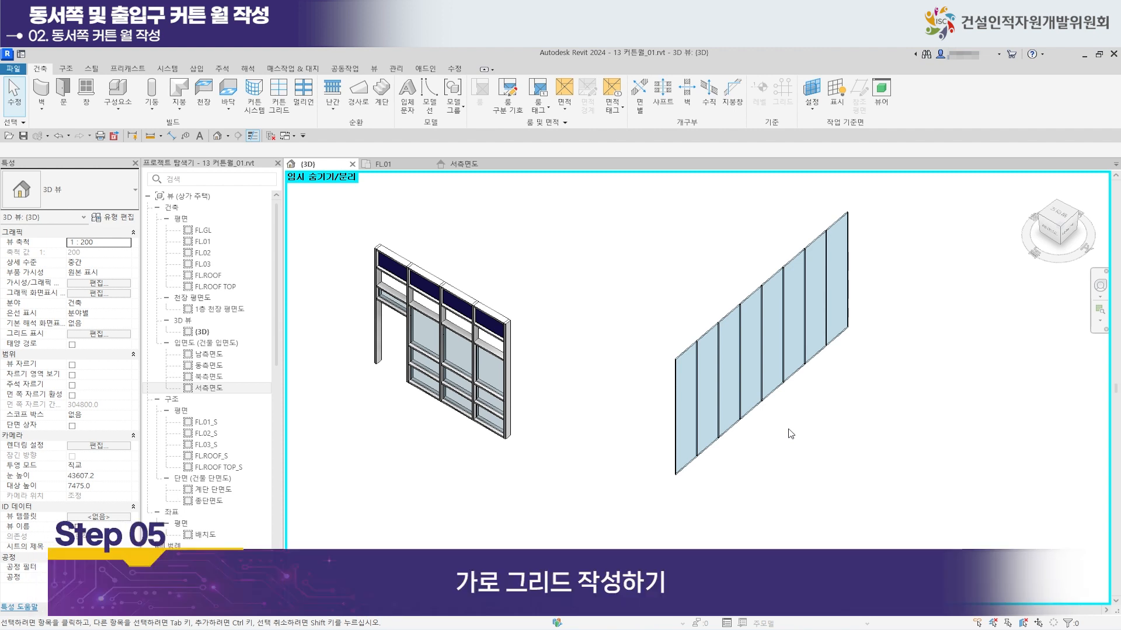
Add four horizontal curtain grid lines across all segments of the AW02 curtain wall.
left_click(692, 418)
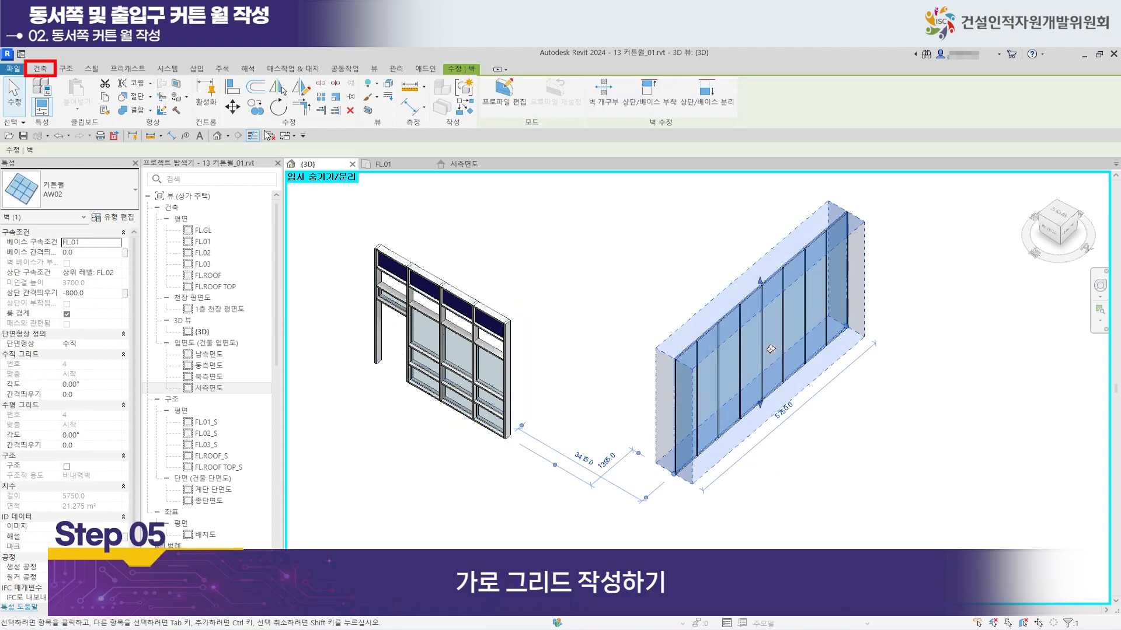
left_click(40, 69)
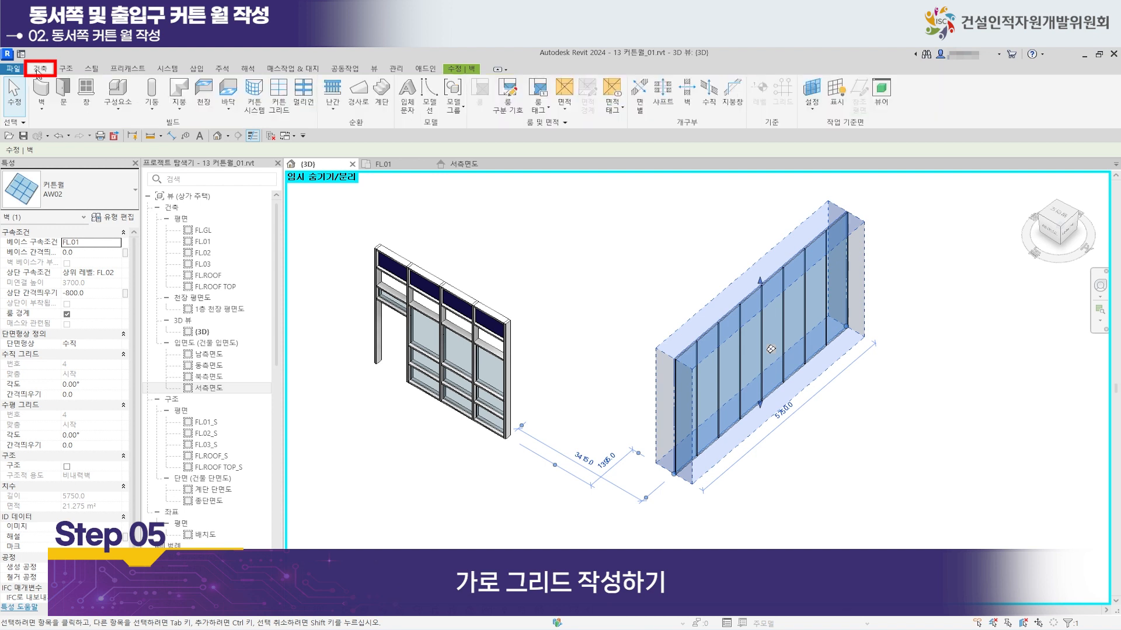
left_click(278, 98)
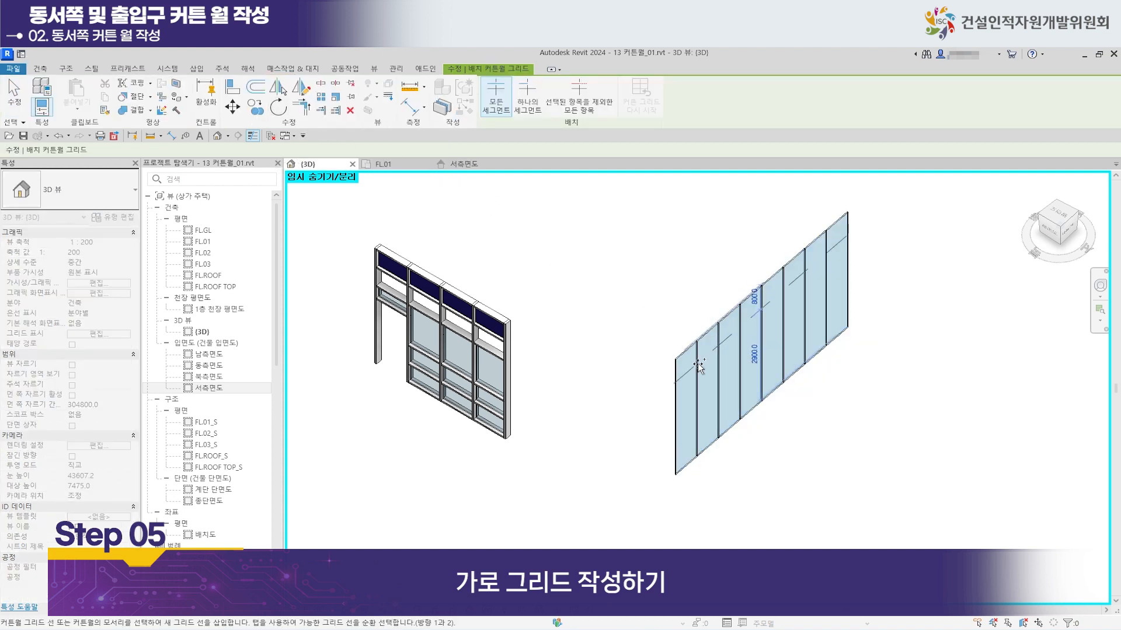
scroll(707, 365, "up", 2)
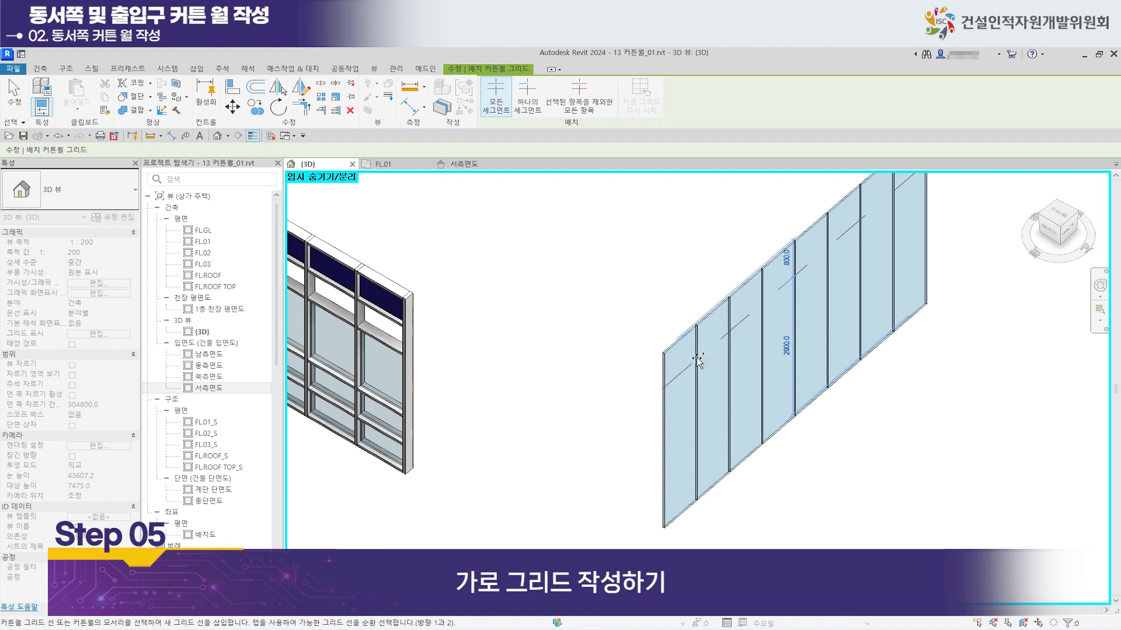
left_click(698, 360)
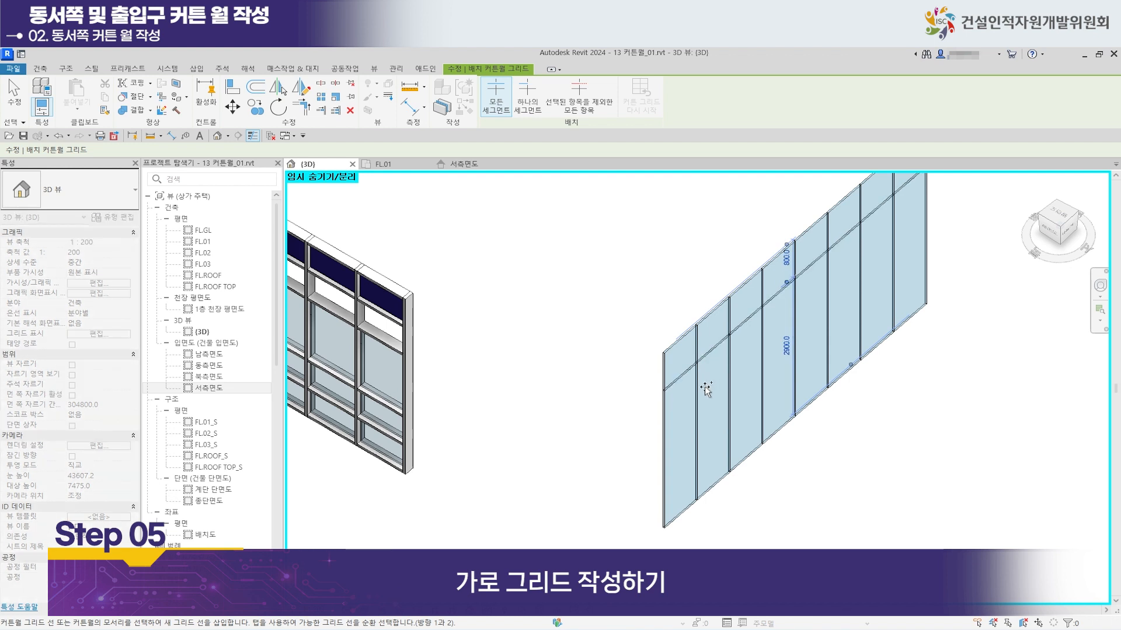
left_click(691, 397)
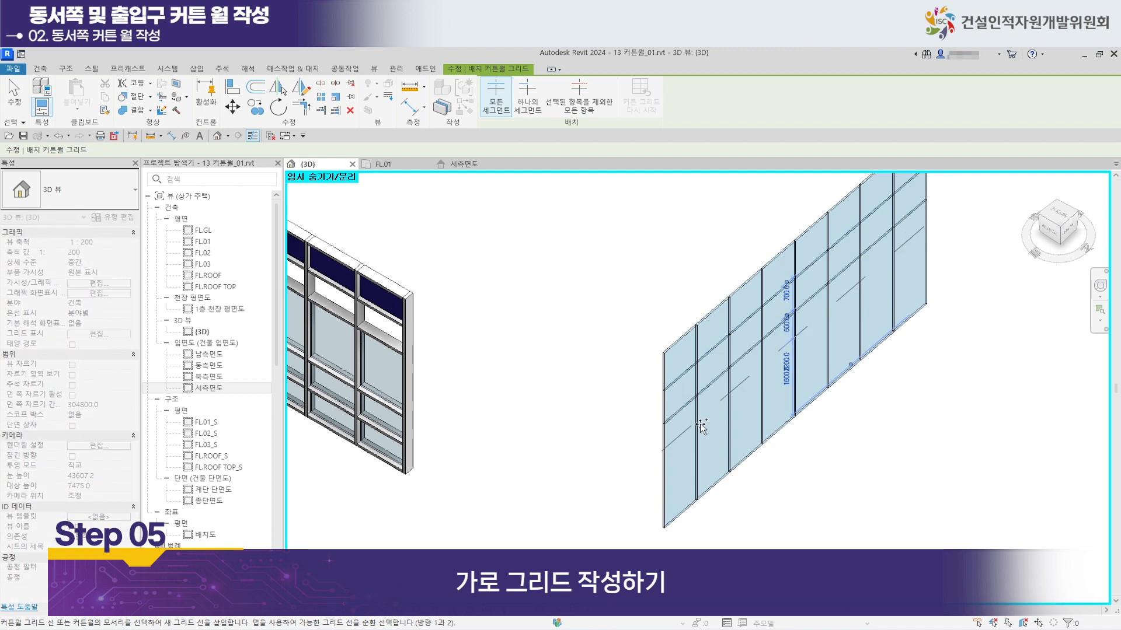
left_click(704, 447)
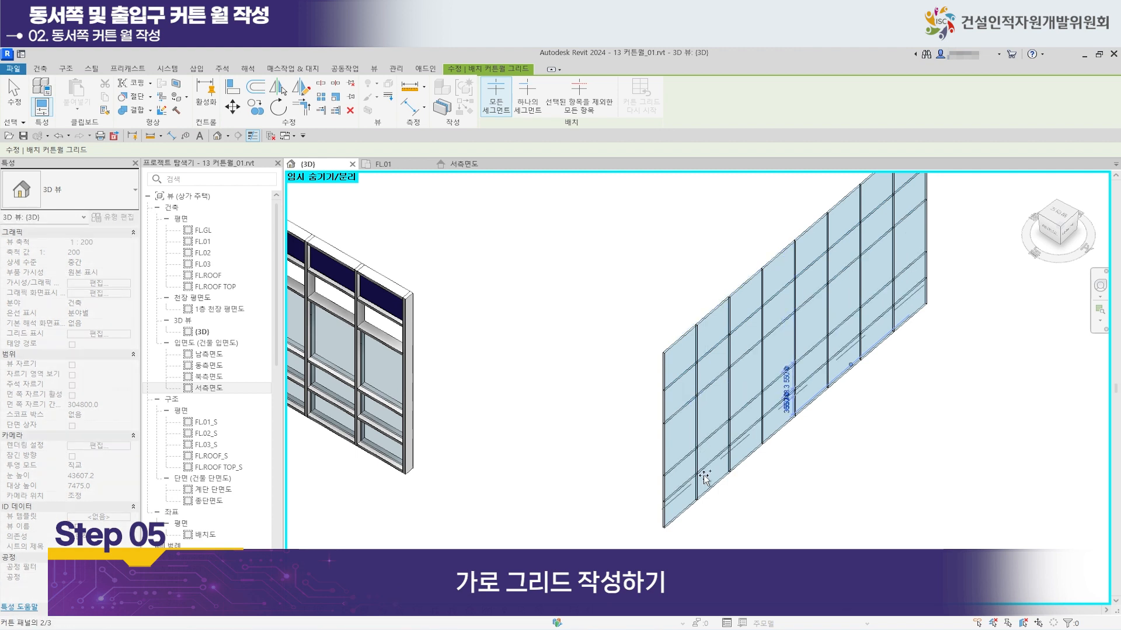
scroll(733, 506, "up", 2)
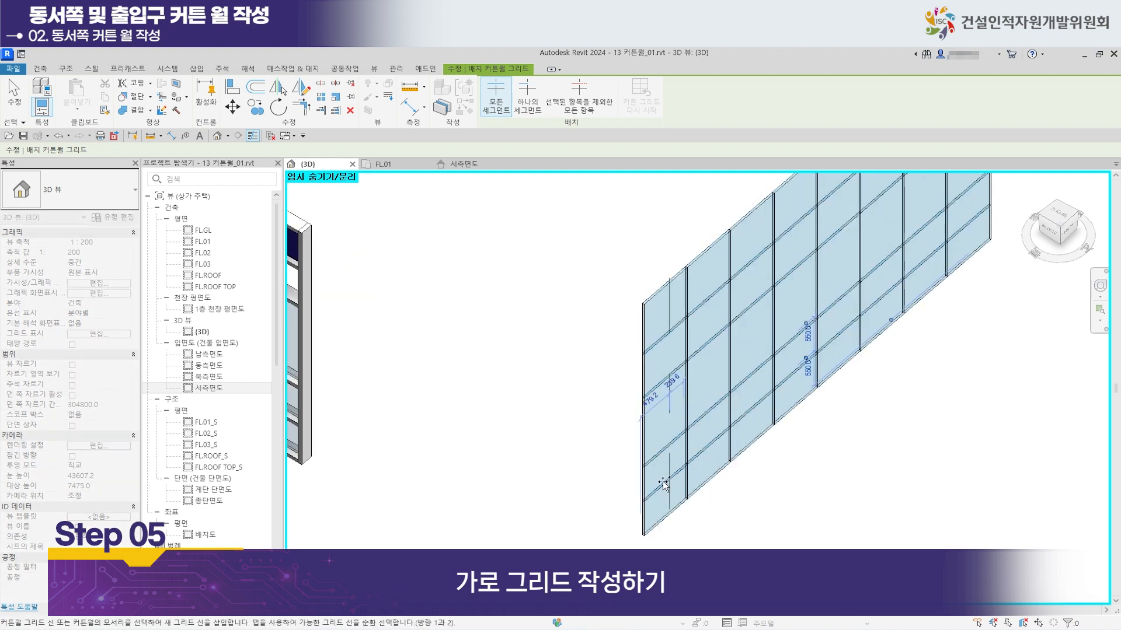
scroll(699, 451, "down", 3)
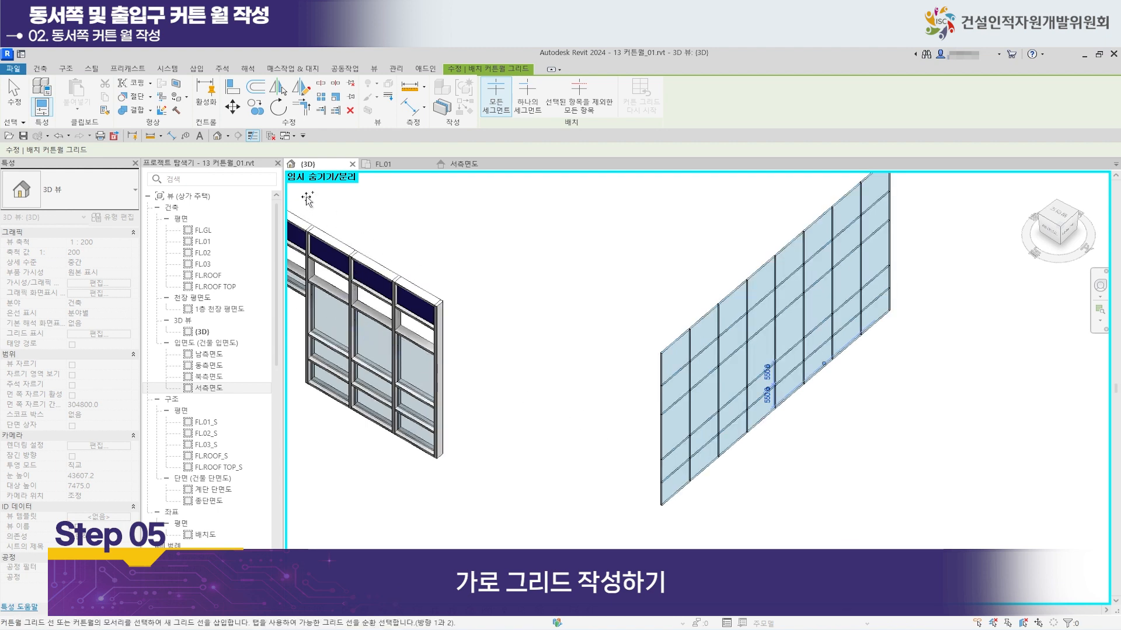
Align the horizontal grid lines of the AW02 curtain wall with the corresponding grid lines of the AW01 curtain wall.
left_click(233, 88)
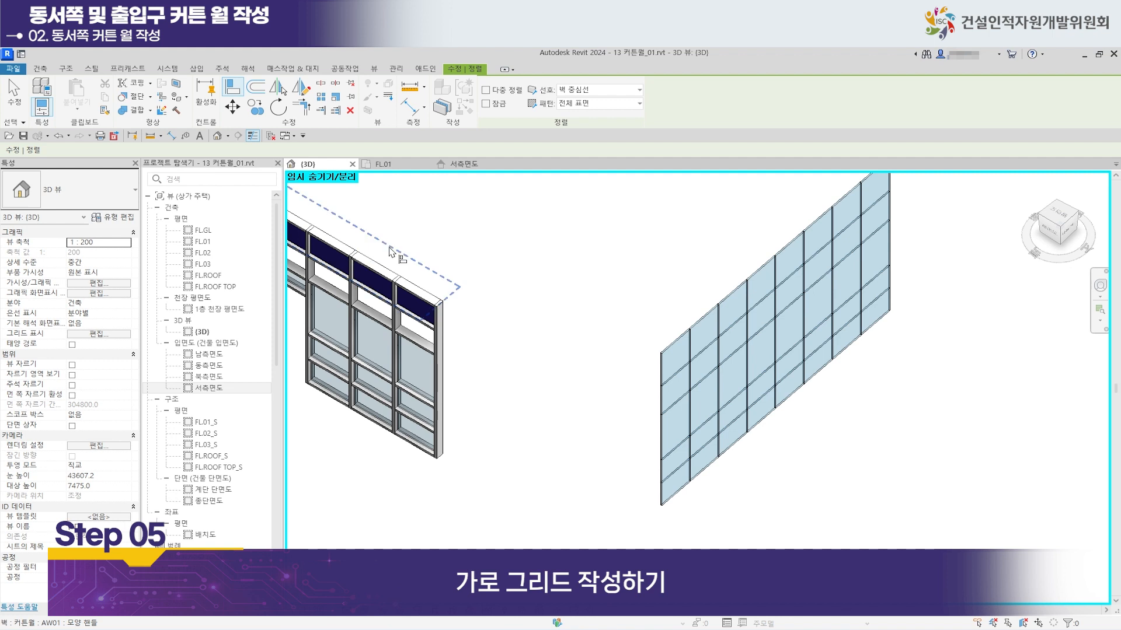
scroll(418, 326, "up", 2)
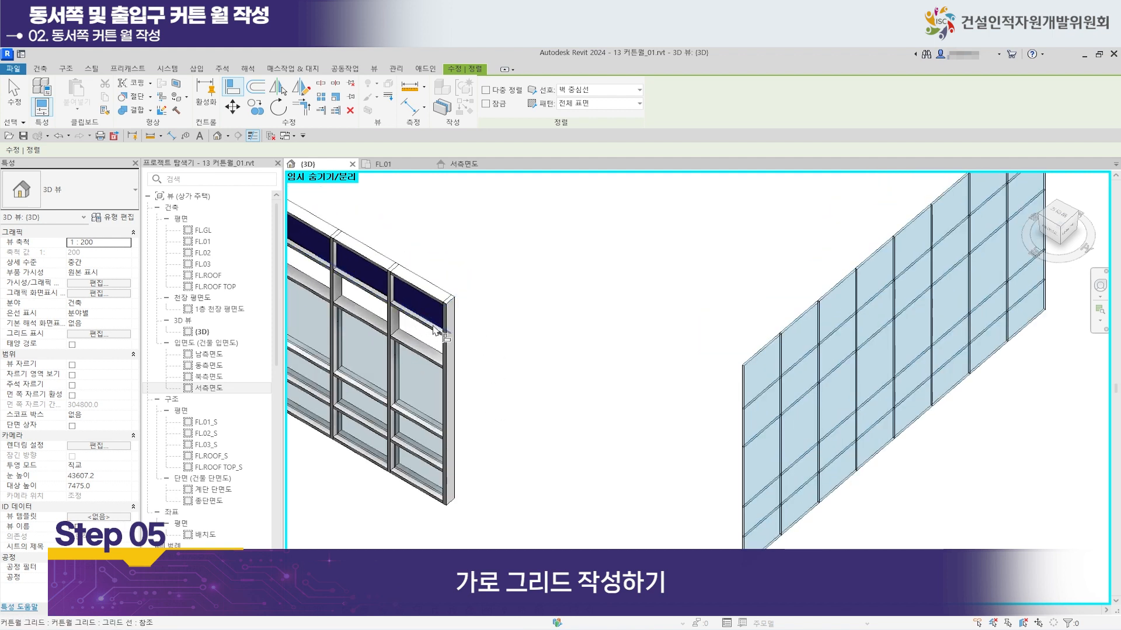
left_click(435, 331)
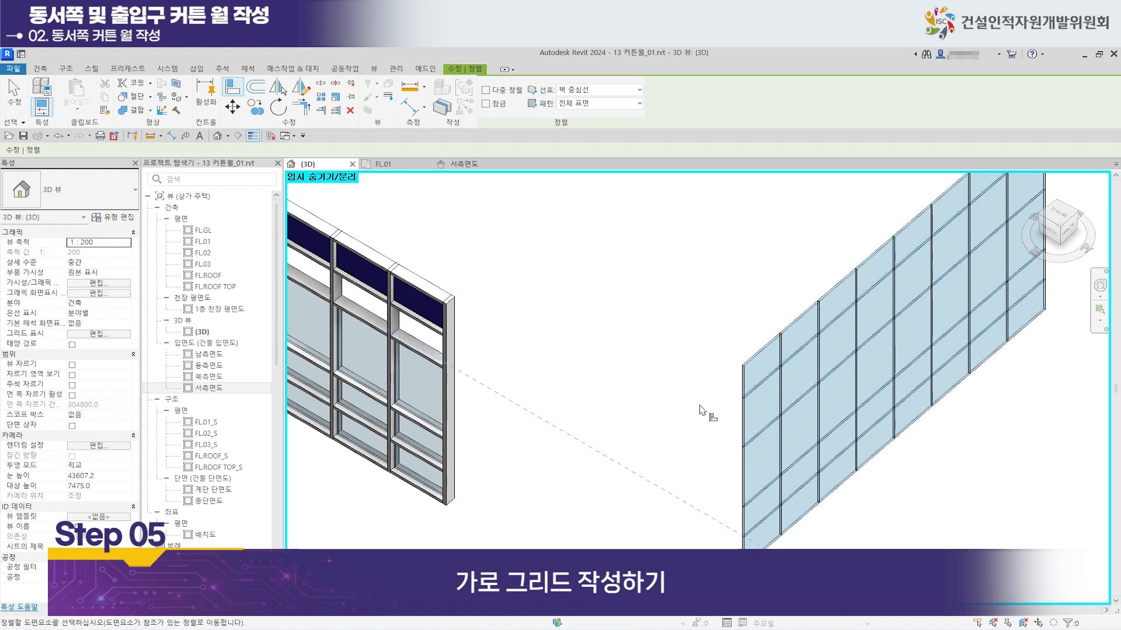
left_click(762, 418)
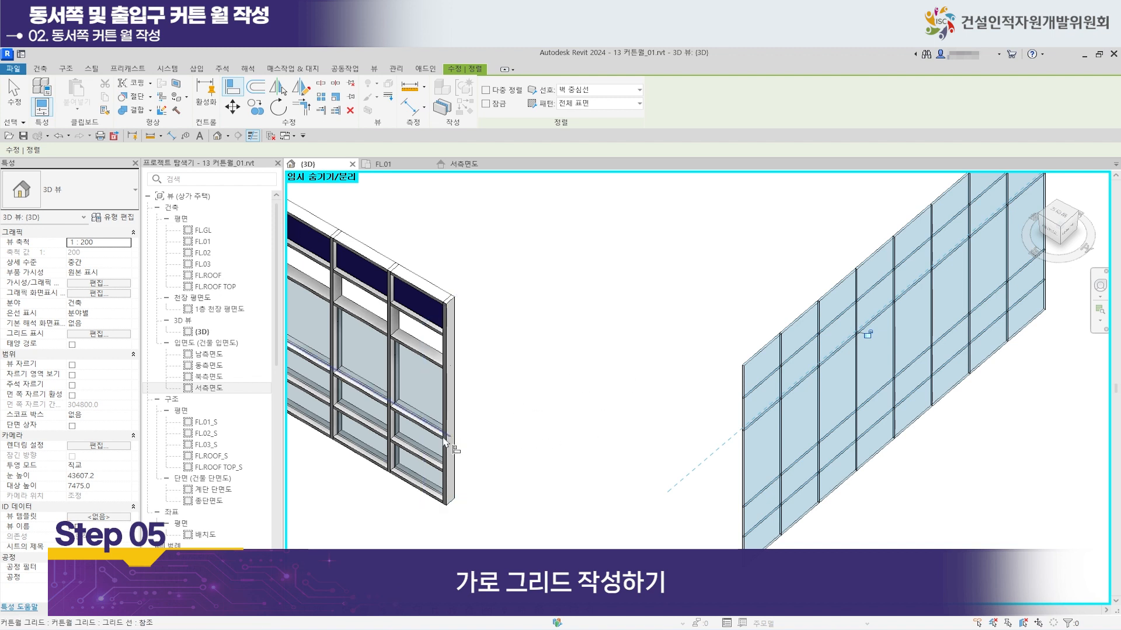
left_click(439, 436)
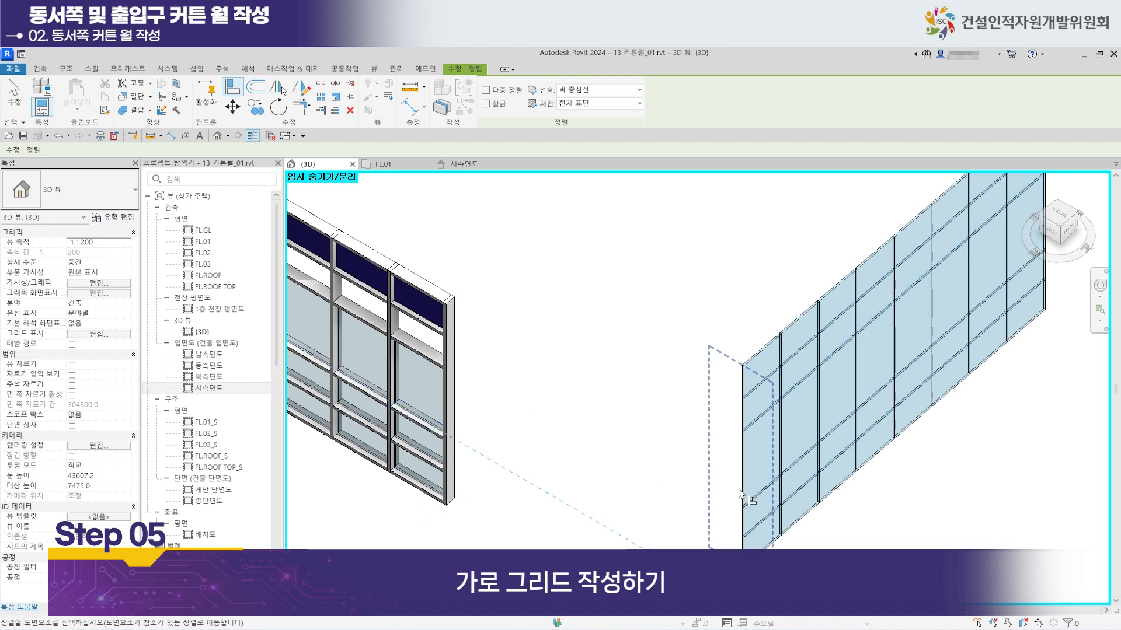
left_click(865, 407)
left_click(441, 464)
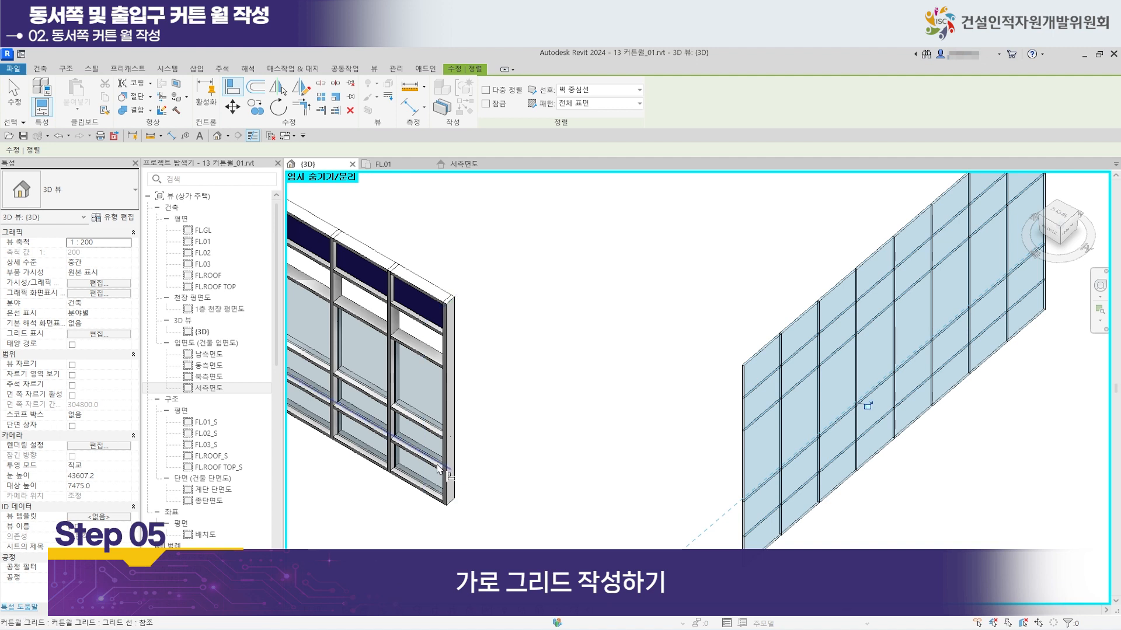
left_click(763, 518)
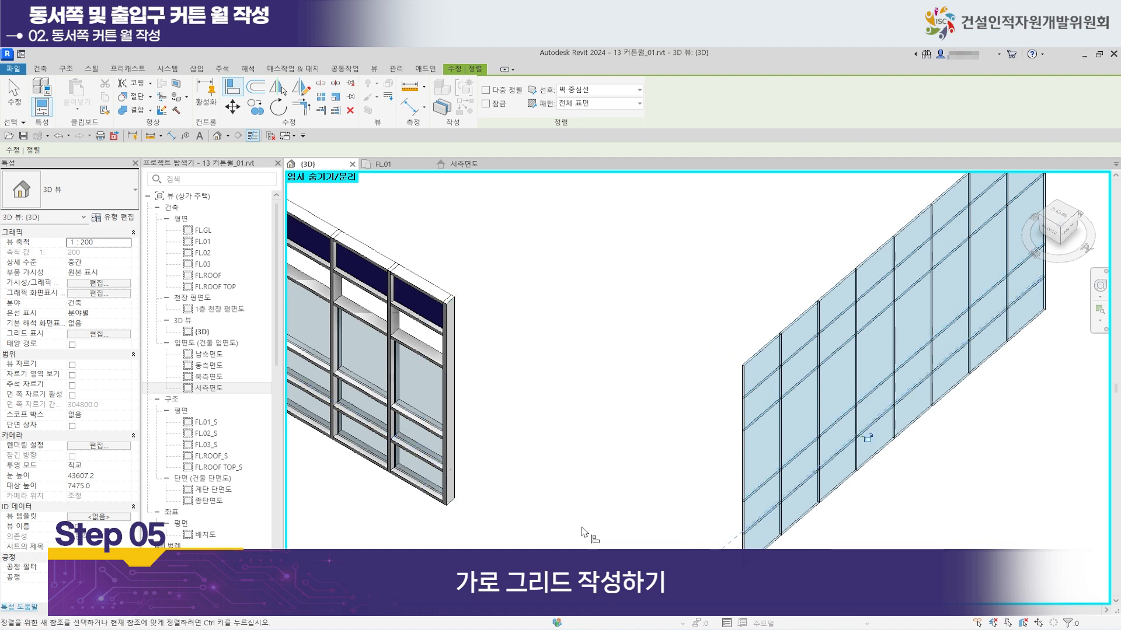
scroll(907, 476, "down", 2)
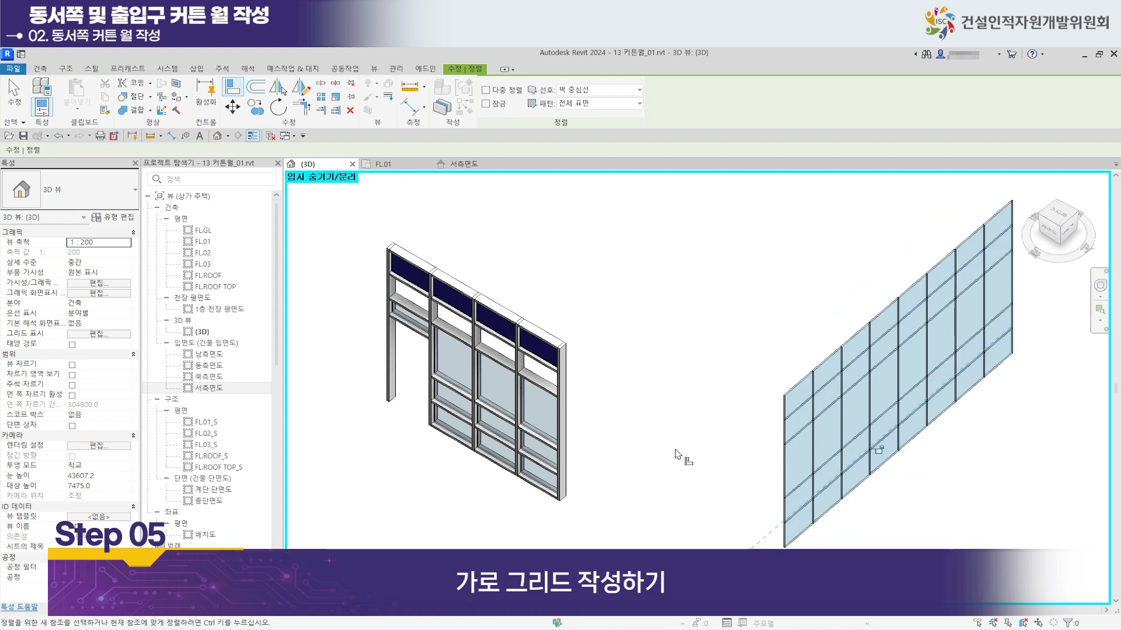
key("Escape")
key("Escape")
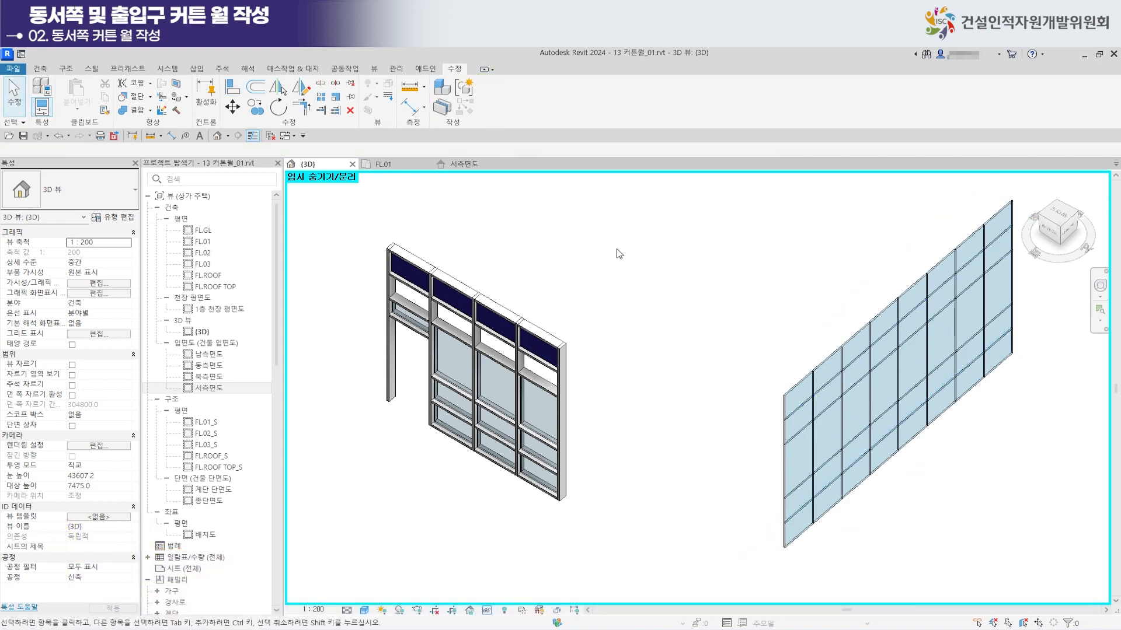
Filter the AW02 curtain wall's elements down to its curtain panels and change them all to the #복층유리 system panel type.
left_click(838, 390)
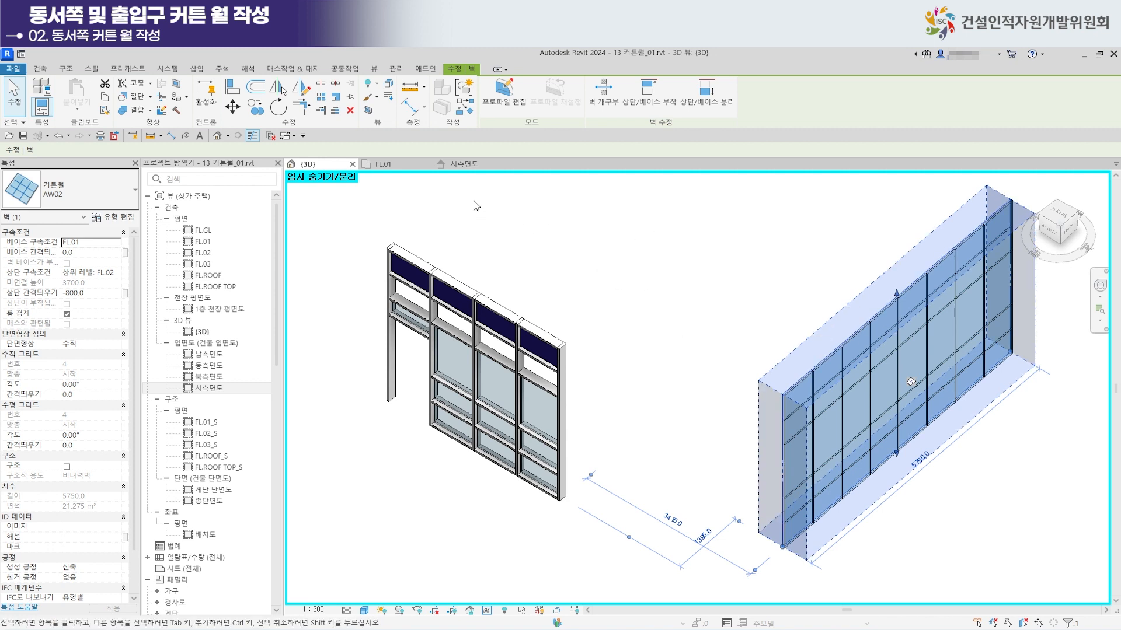
left_click(637, 261)
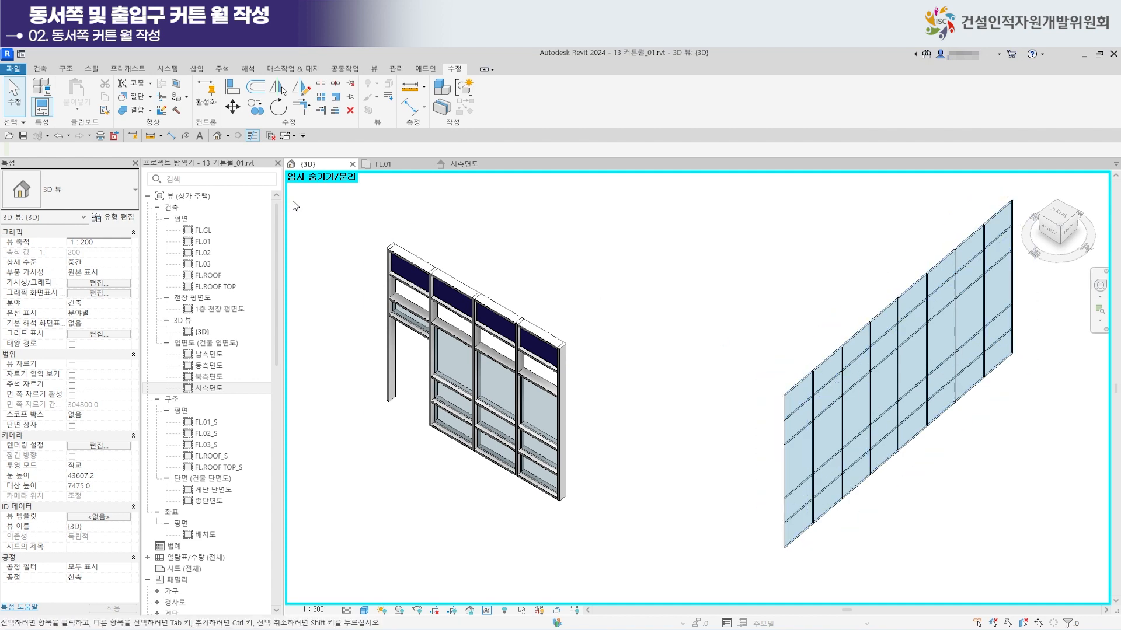
middle_click_drag(810, 314, 725, 296)
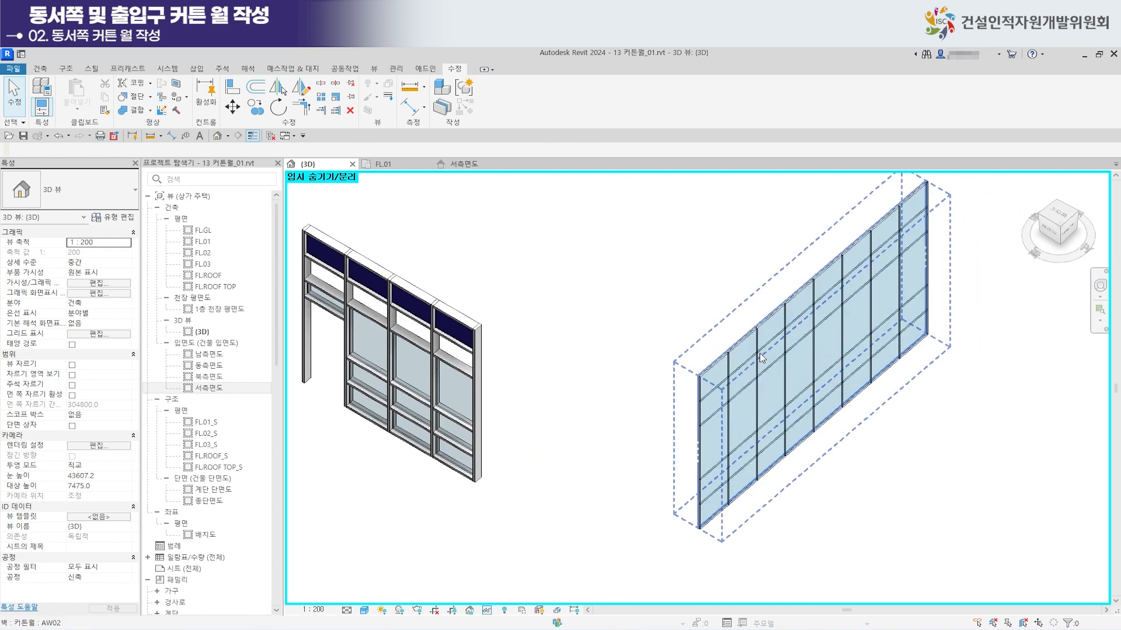
middle_click_drag(810, 429, 783, 424, "shift")
left_click_drag(430, 199, 842, 596)
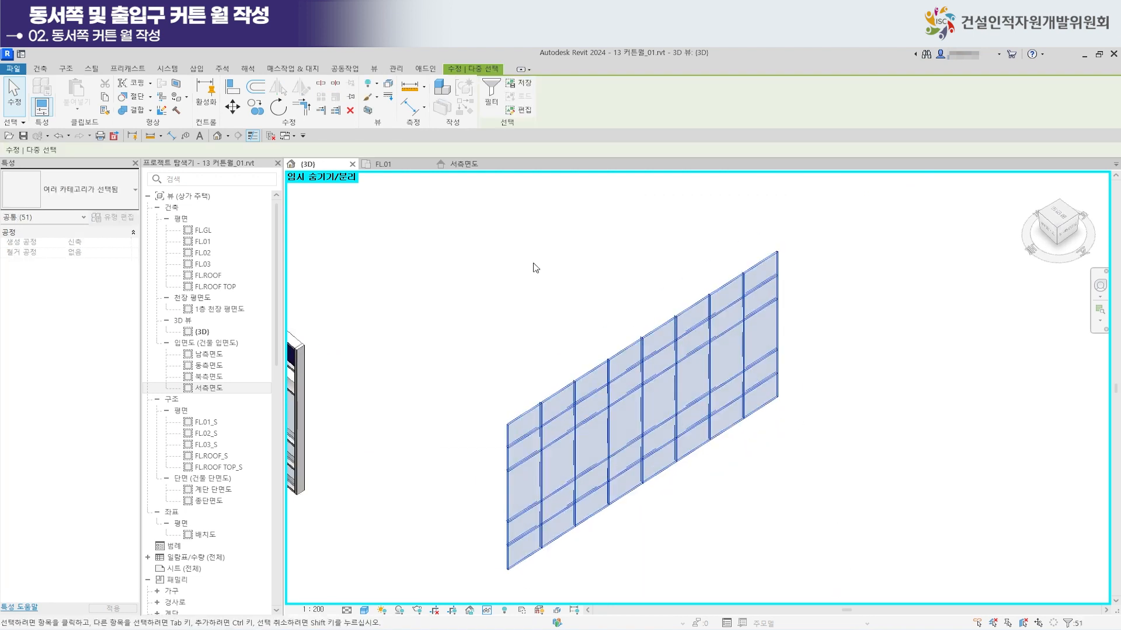
left_click(491, 93)
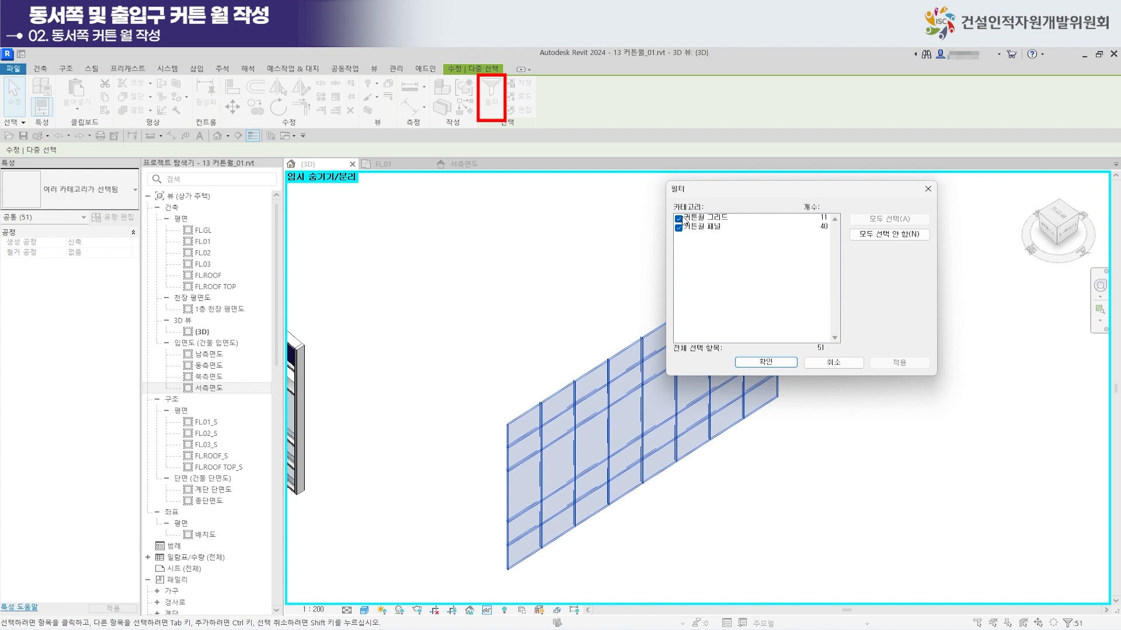
left_click(680, 219)
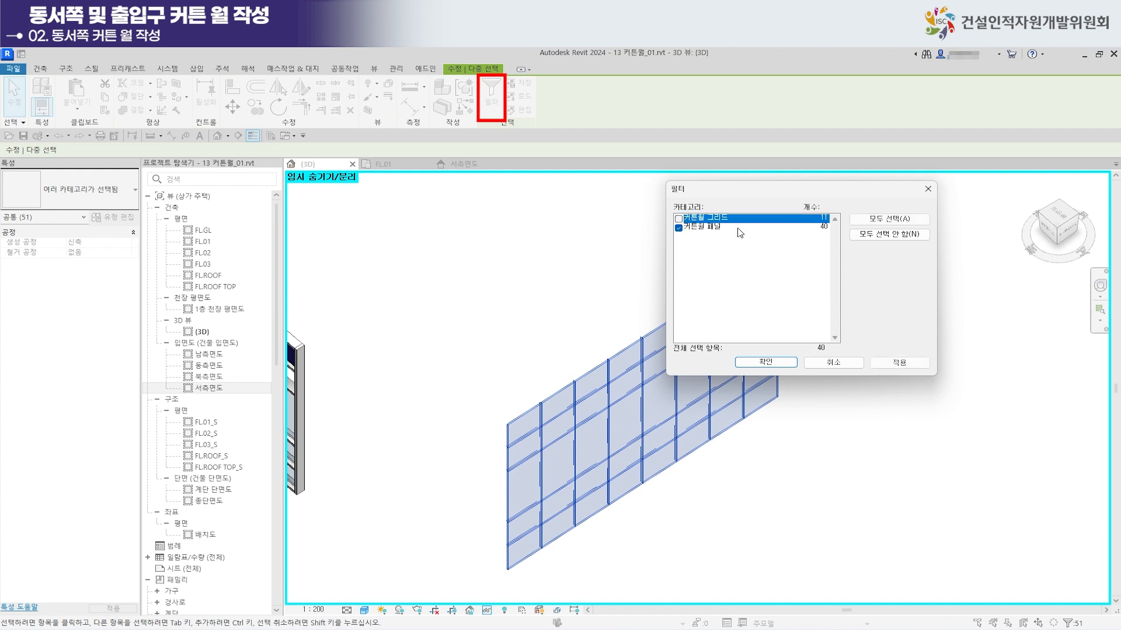
left_click(777, 366)
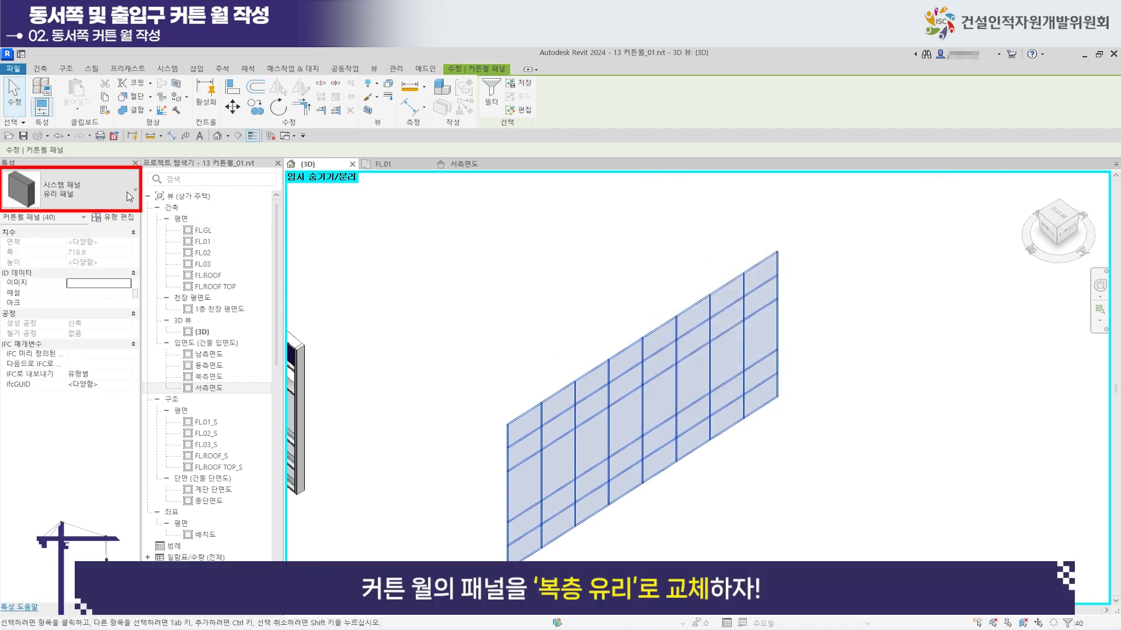
left_click(129, 196)
left_click_drag(159, 371, 160, 362)
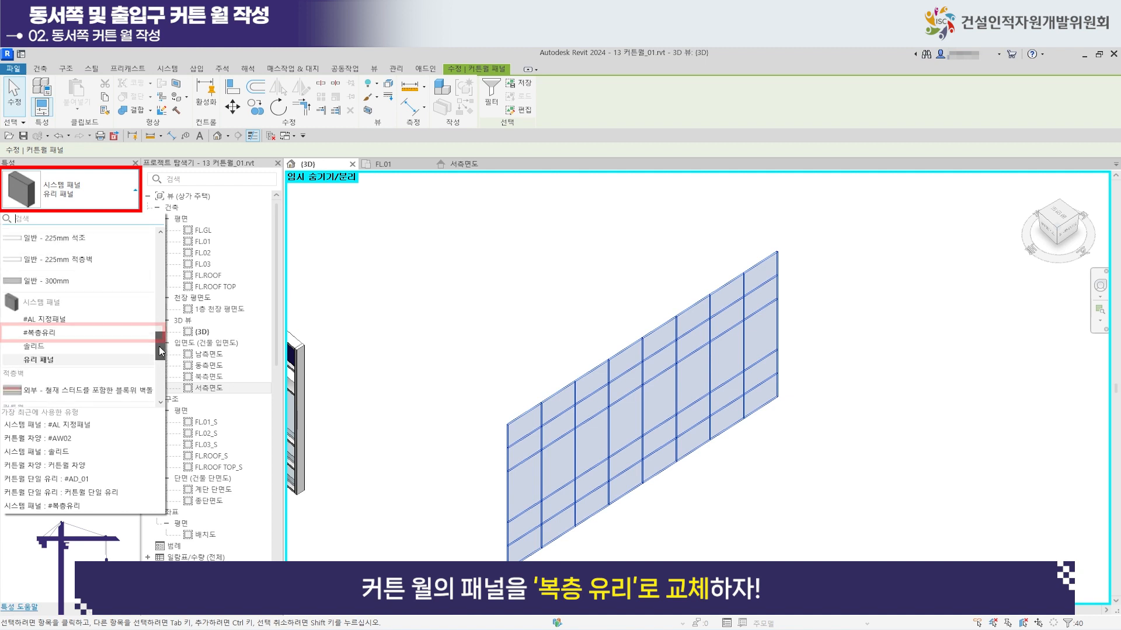
left_click(68, 334)
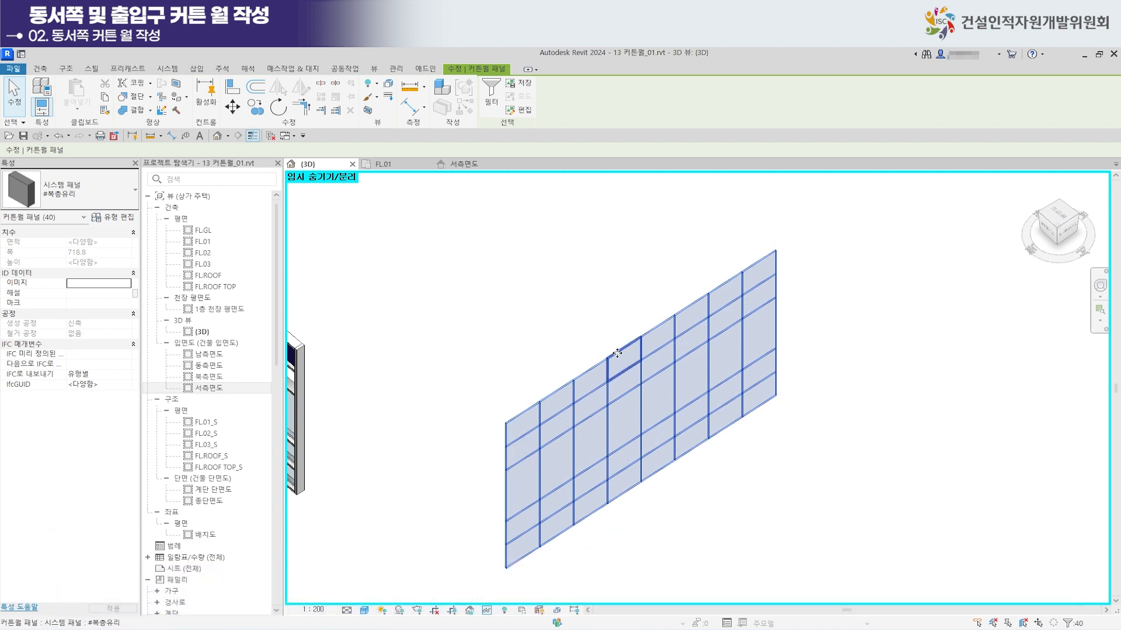
Place #50 x160mm rectangular mullions on all grid lines of the AW02 curtain wall.
left_click(47, 71)
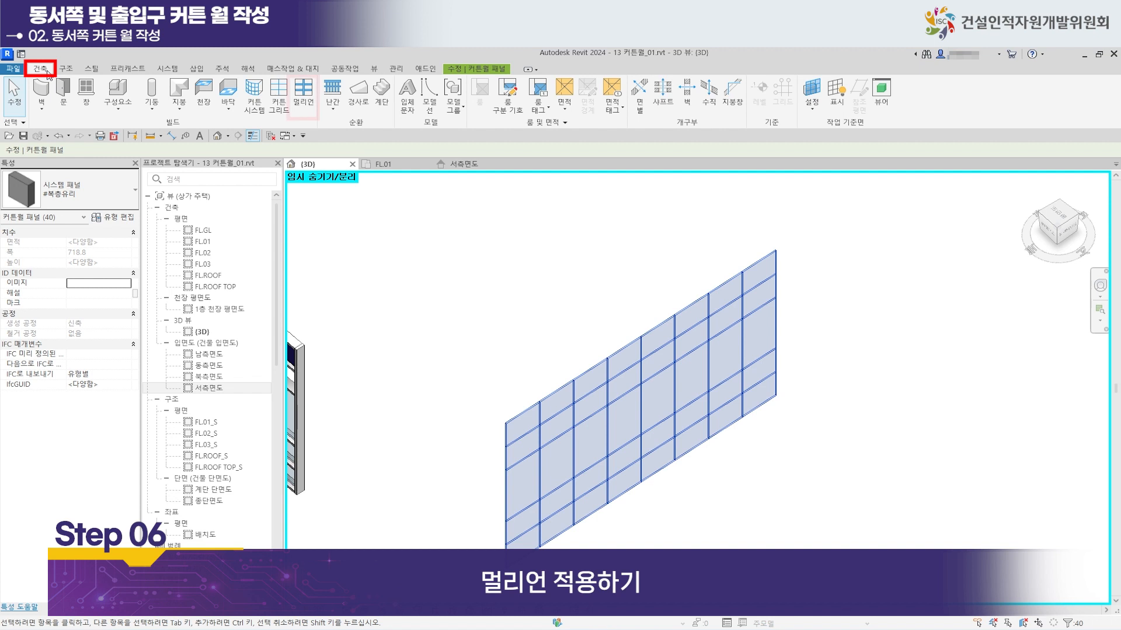
left_click(312, 100)
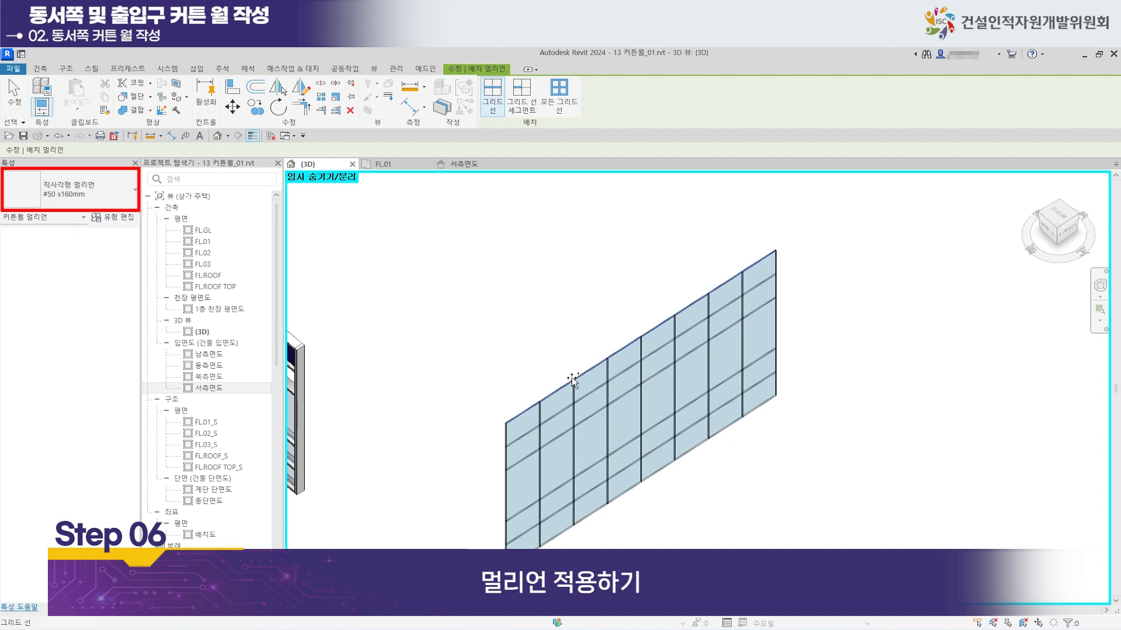
left_click(561, 93)
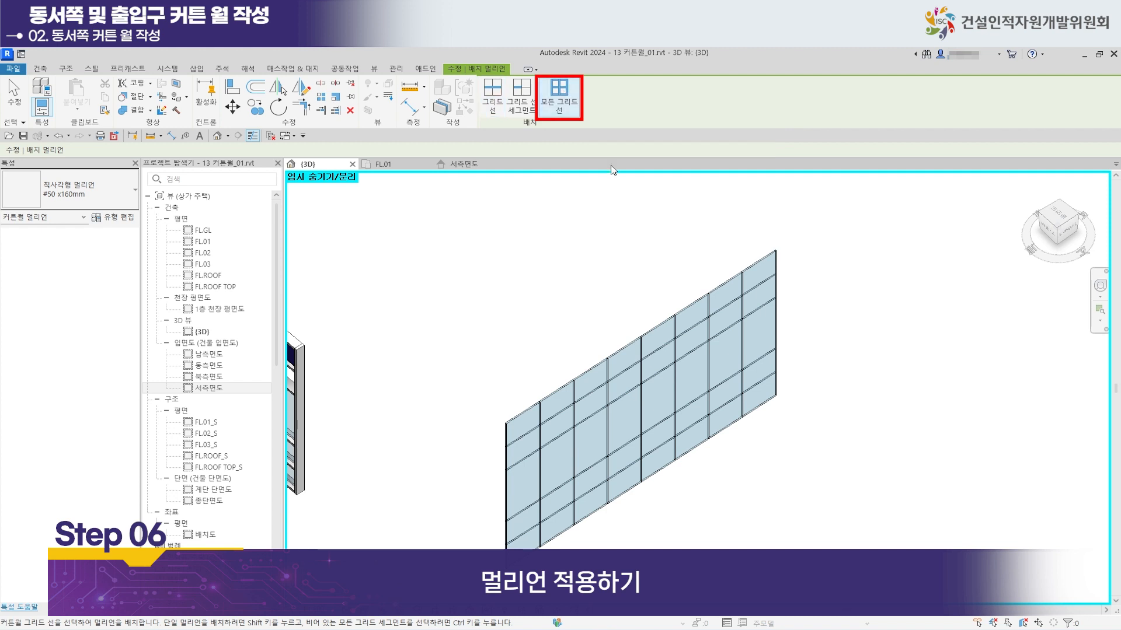
left_click(662, 322)
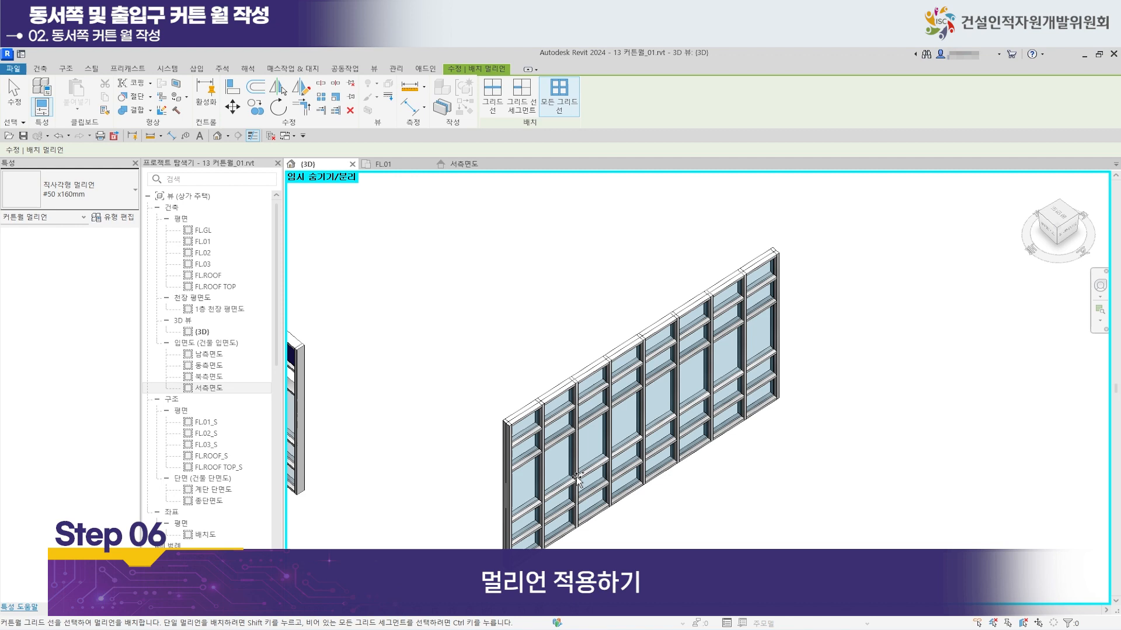
Examine the mullions on the AW02 curtain wall from several angles beside the AW01 curtain wall, and end mullion placement.
middle_click_drag(540, 407, 555, 458, "shift")
middle_click_drag(437, 356, 467, 365)
scroll(395, 344, "up", 3)
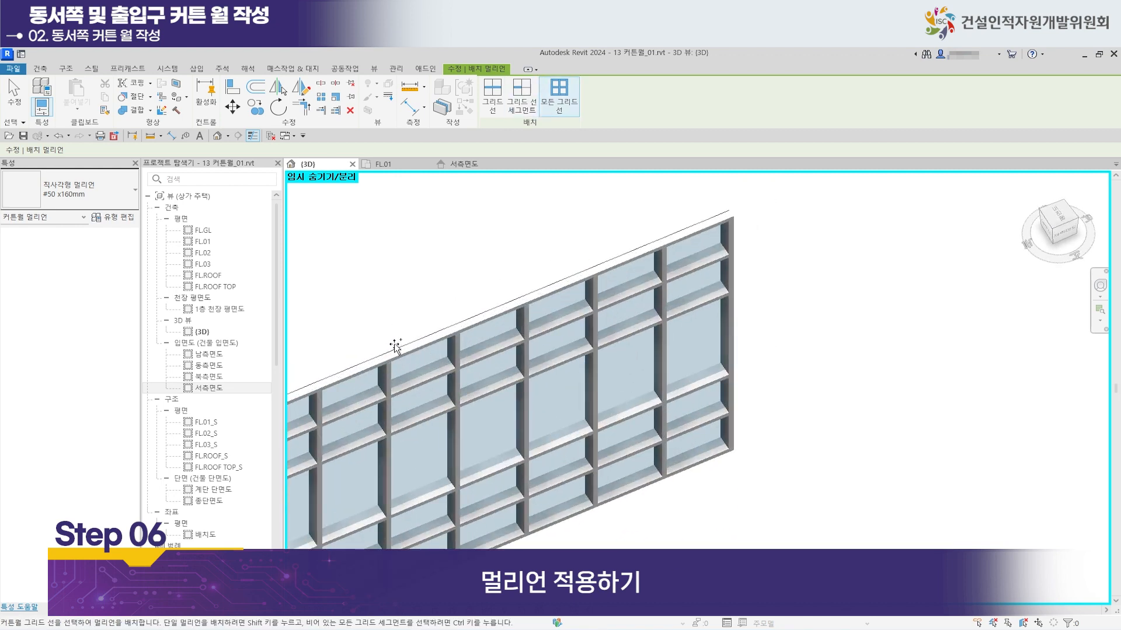
middle_click_drag(561, 385, 721, 274)
middle_click_drag(560, 418, 574, 398, "shift")
scroll(575, 398, "down", 5)
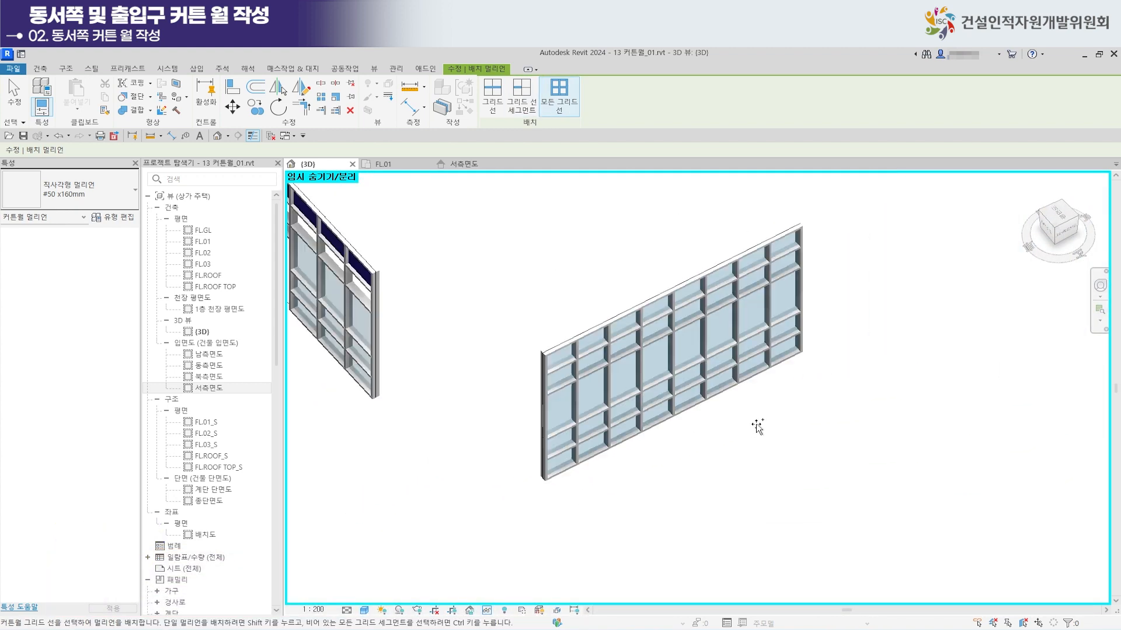
scroll(705, 415, "down", 3)
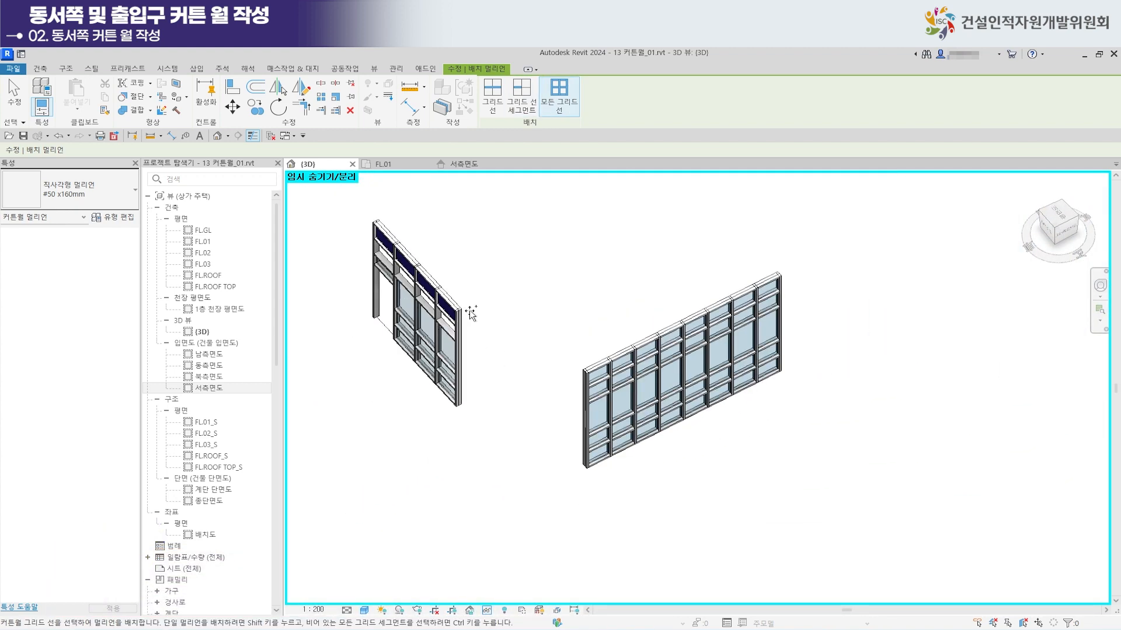
scroll(644, 385, "up", 6)
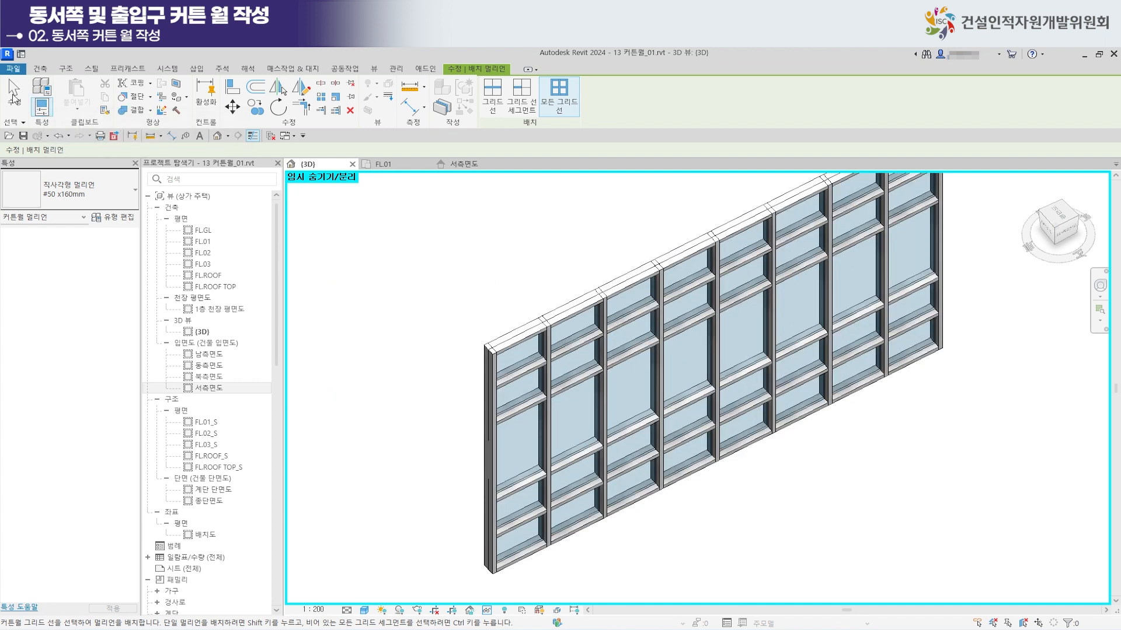
scroll(438, 302, "down", 2)
scroll(465, 319, "down", 1)
middle_click_drag(436, 338, 545, 372)
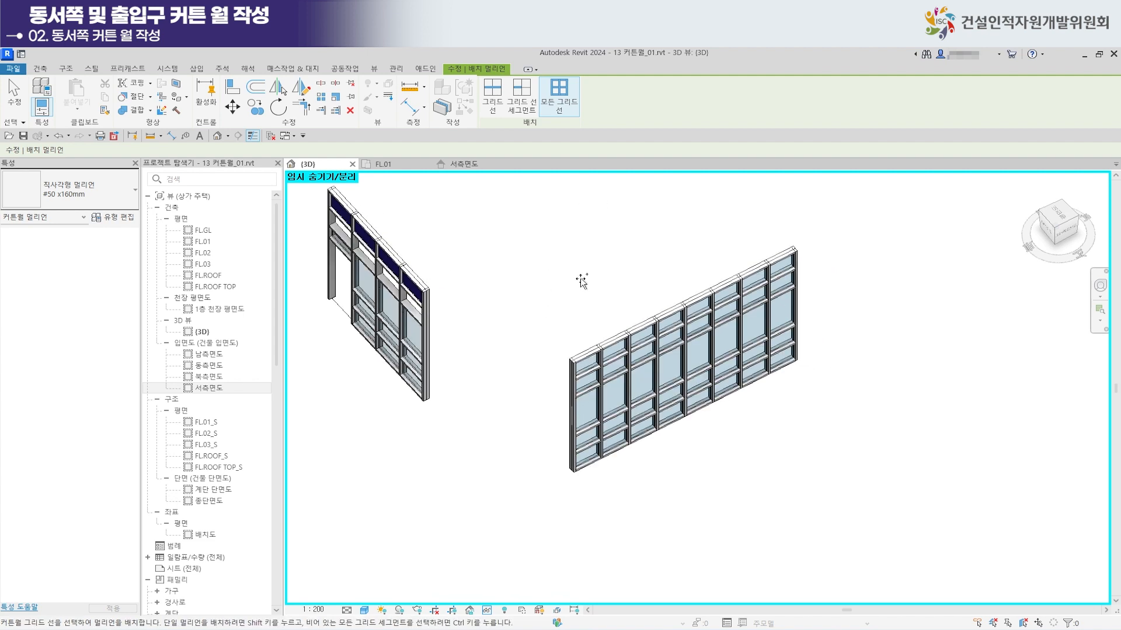
scroll(581, 277, "up", 1)
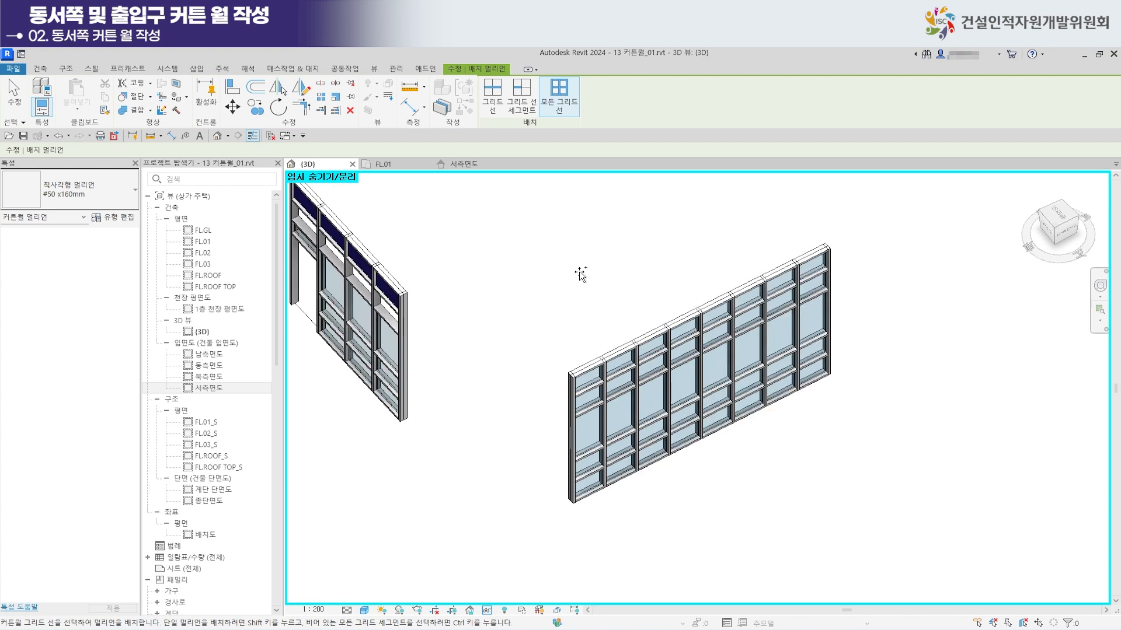
scroll(576, 276, "down", 2)
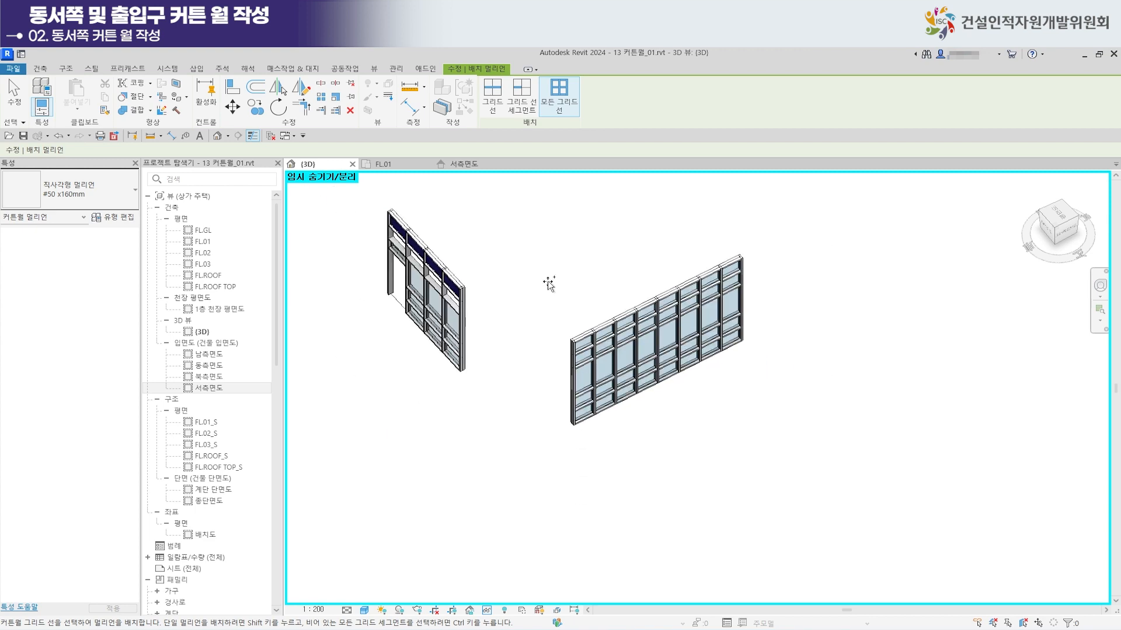
scroll(587, 341, "up", 5)
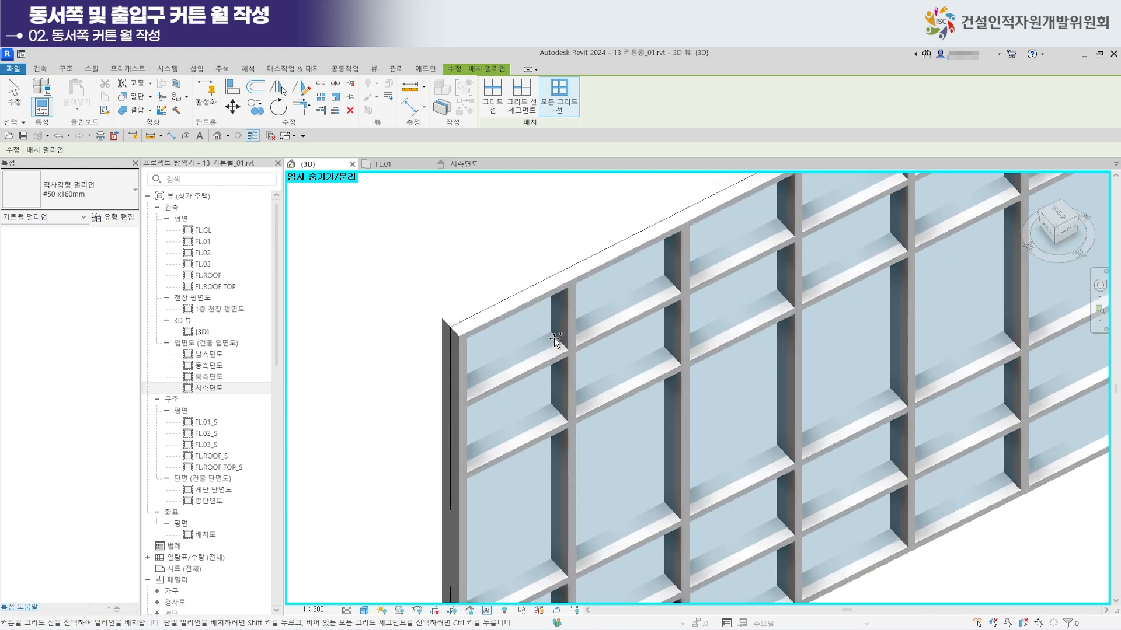
scroll(556, 337, "down", 4)
scroll(508, 286, "down", 2)
scroll(575, 333, "up", 6)
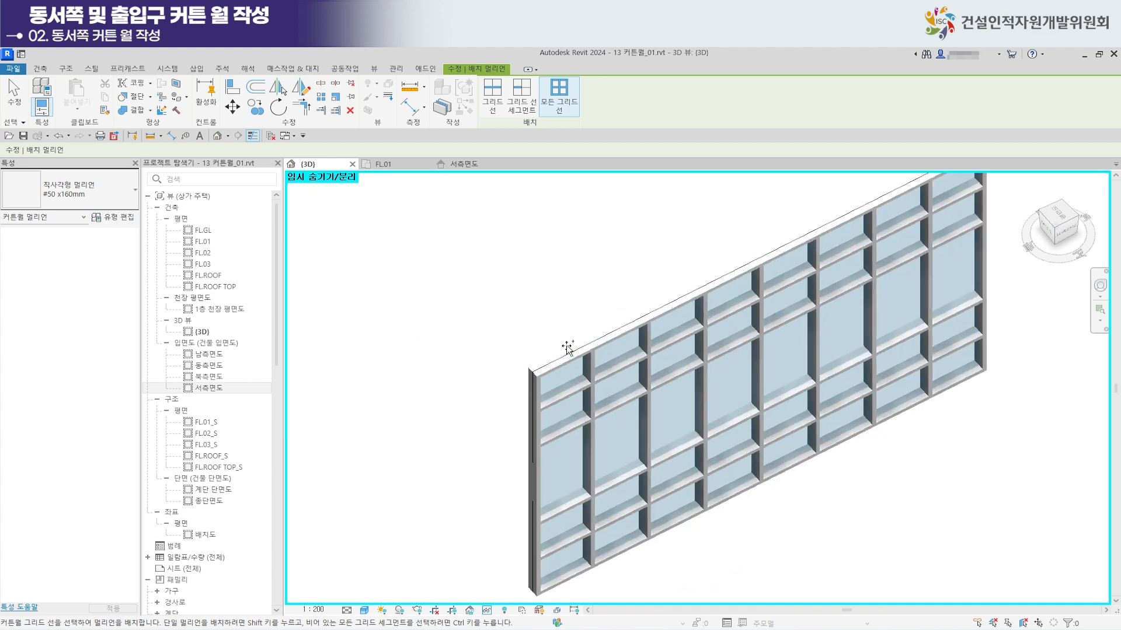
middle_click_drag(591, 392, 501, 328)
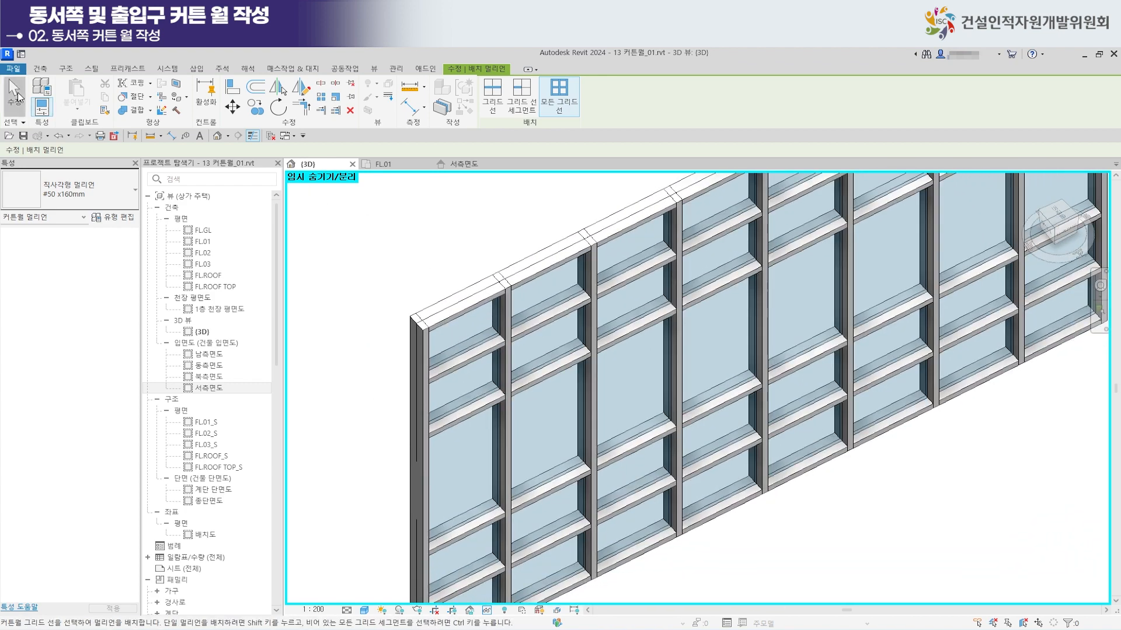
key("Escape")
left_click(419, 317)
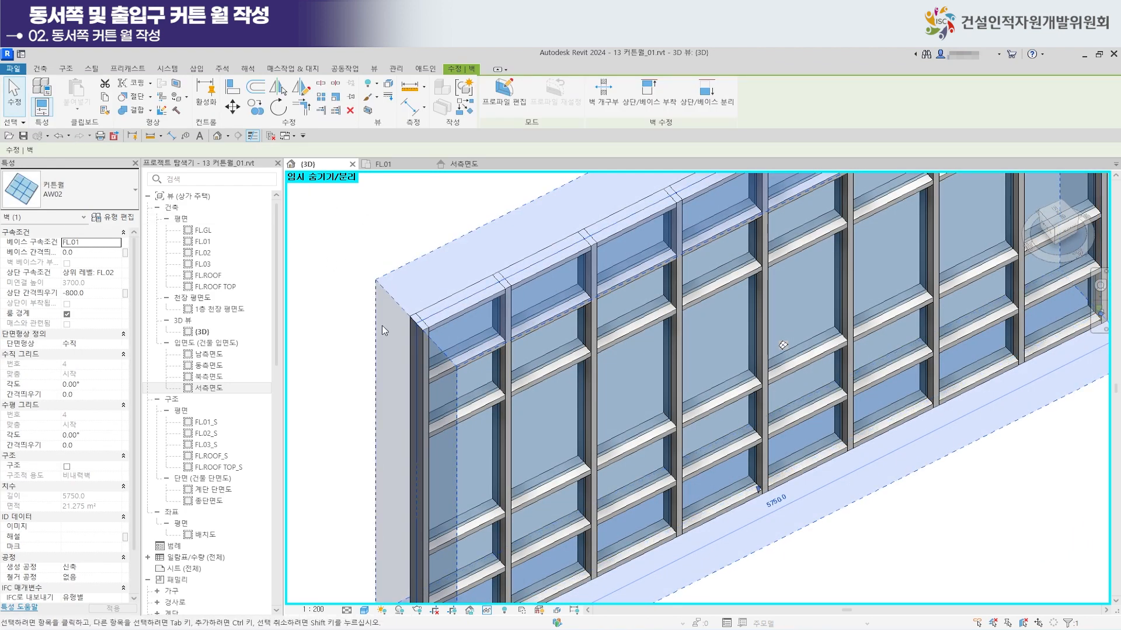
left_click(493, 328)
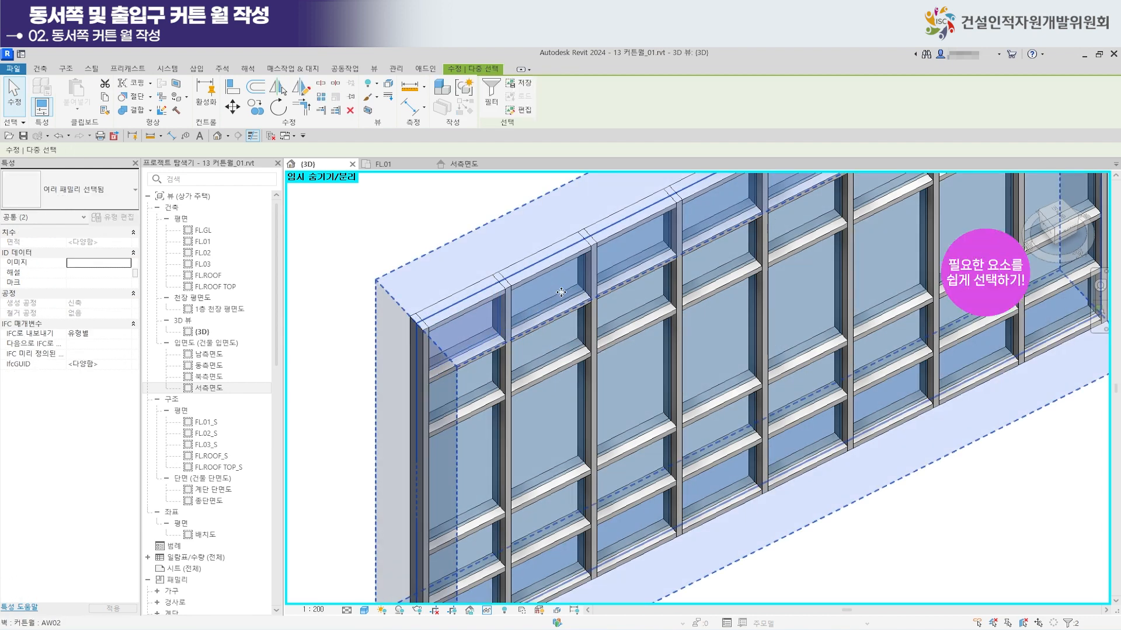
key("Escape")
Reset the temporary hide/isolate in the 3D view and isolate only the AW02 curtain wall.
scroll(588, 357, "down", 5)
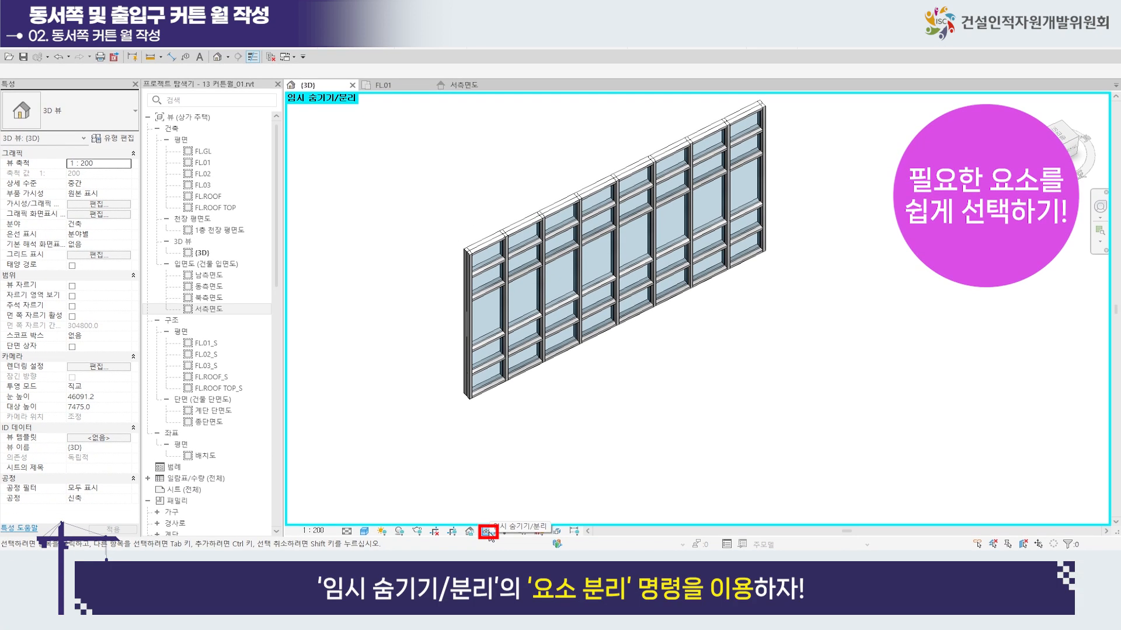
left_click(488, 532)
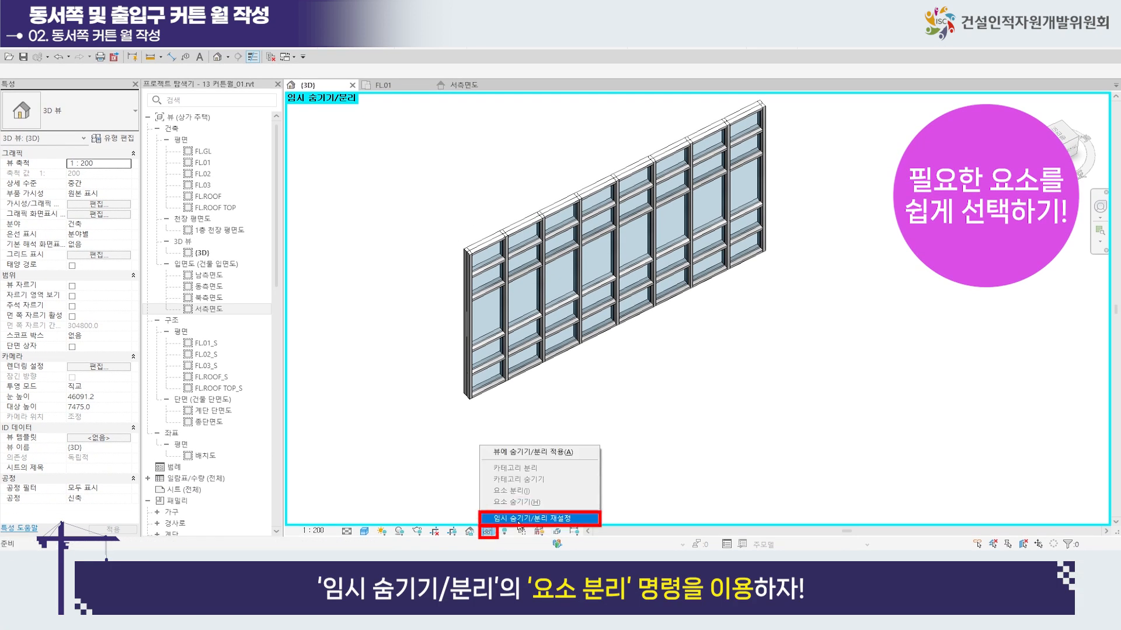
left_click(526, 519)
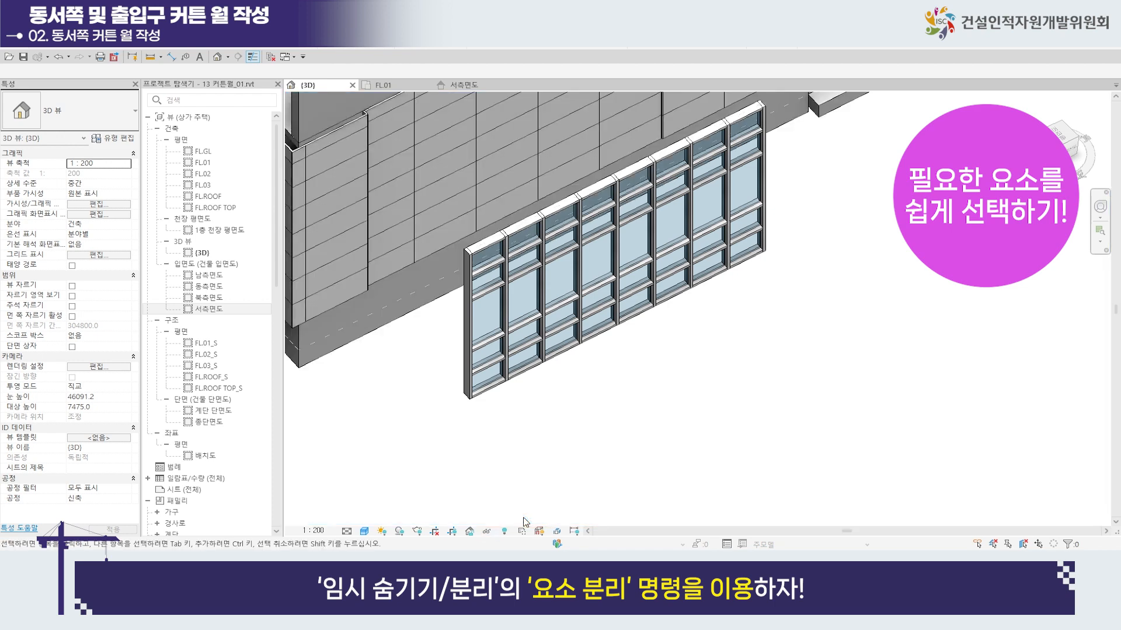
scroll(598, 433, "down", 4)
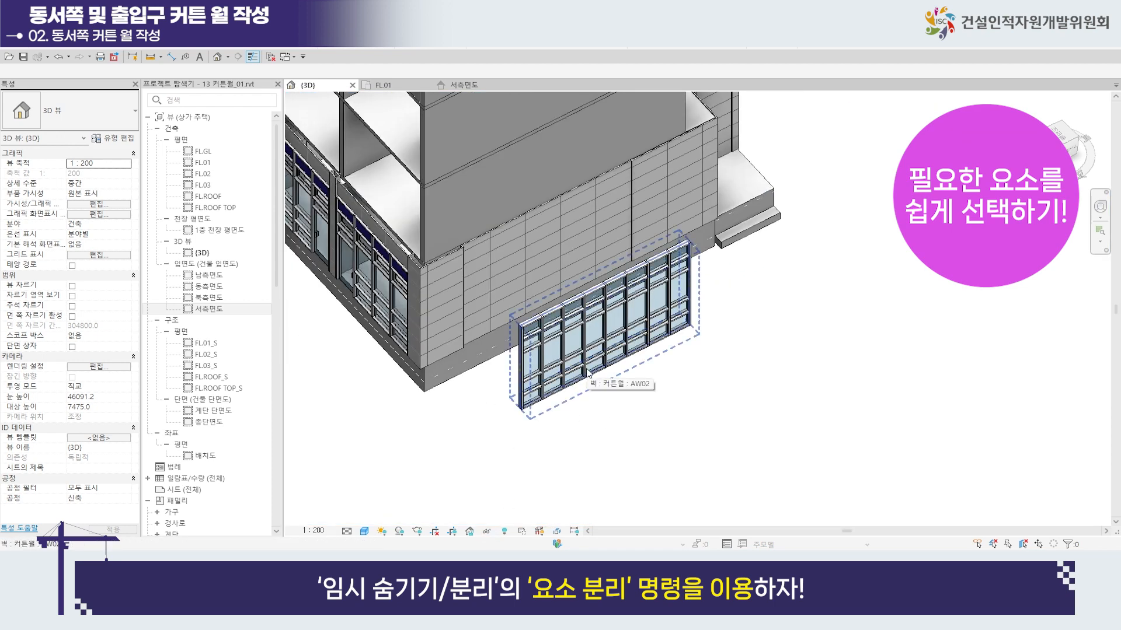
left_click(589, 374)
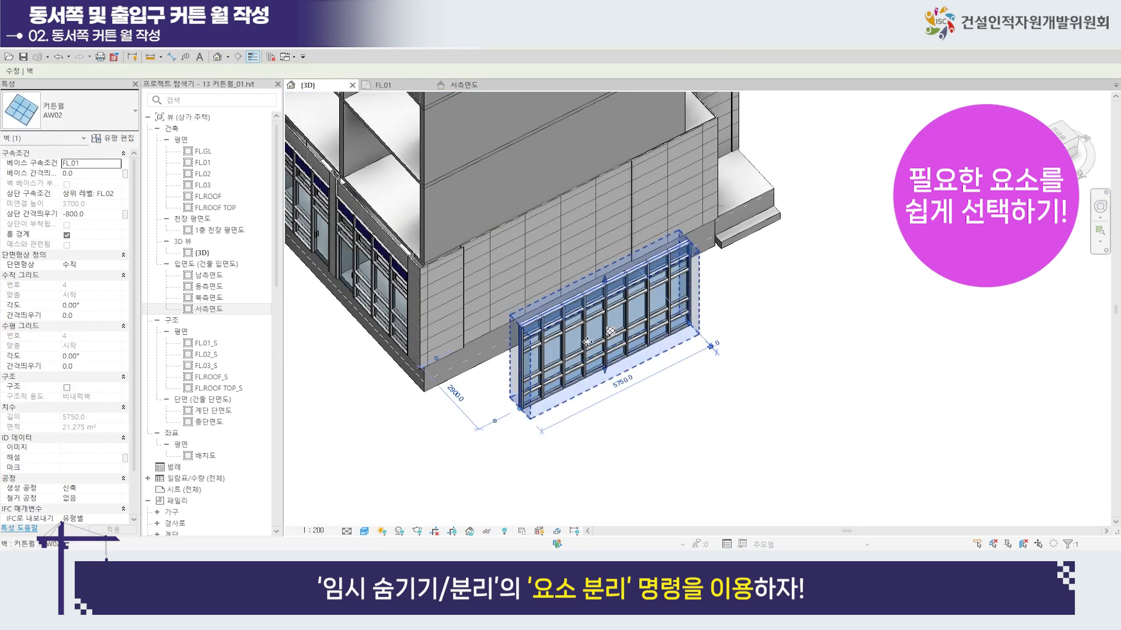
left_click(487, 531)
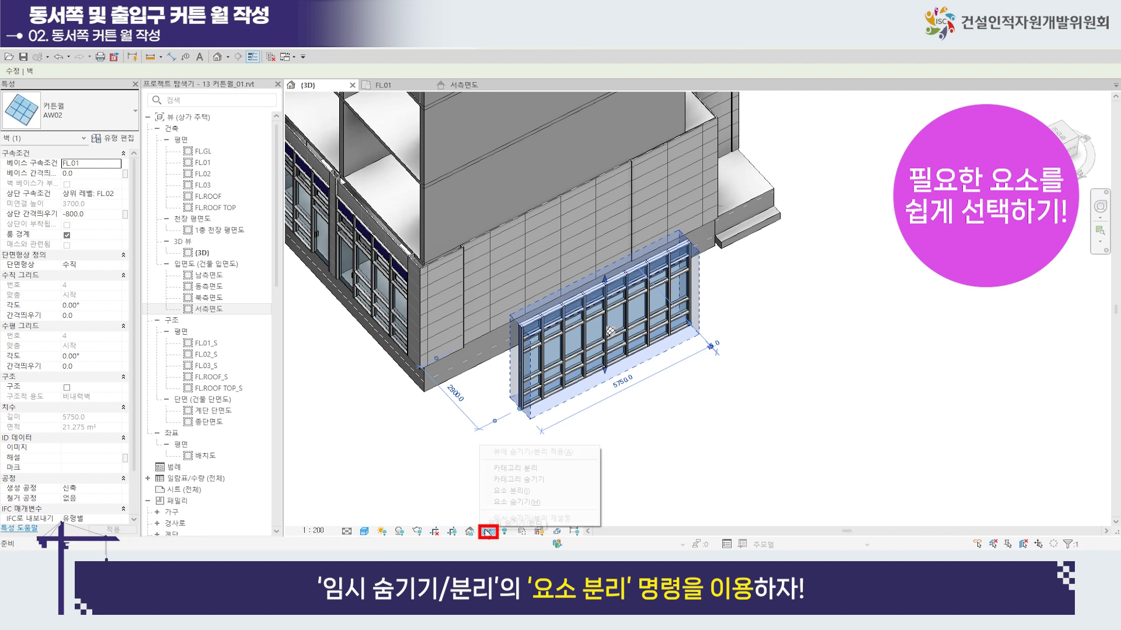
left_click(515, 492)
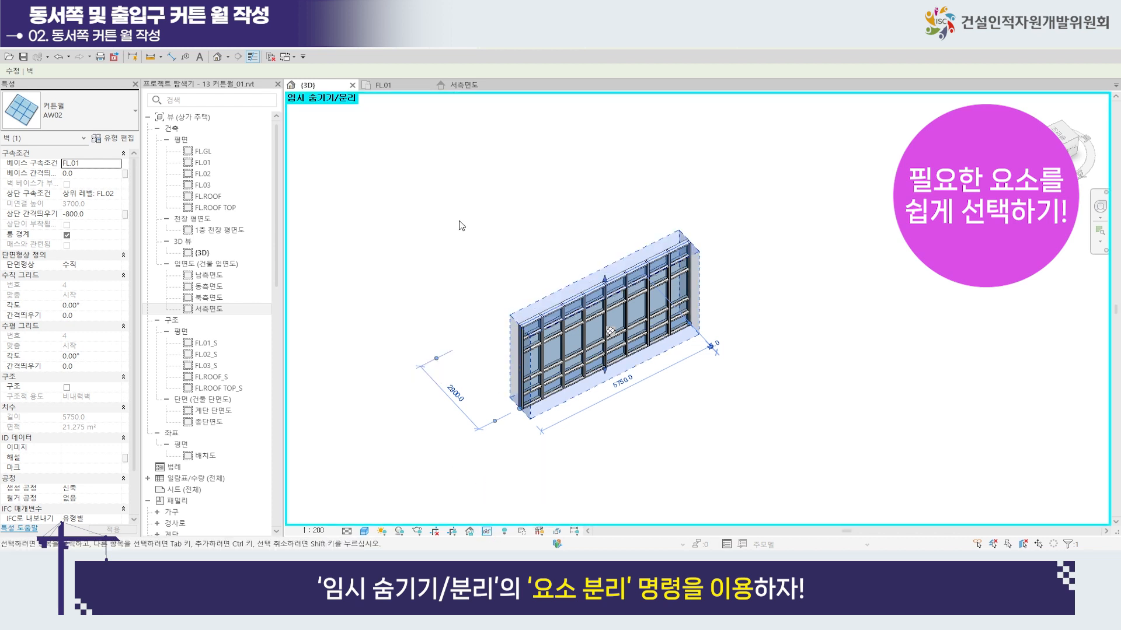
Filter the top row of the AW02 curtain wall down to its curtain panels and change them to the #AL 지정패널 system panel type.
middle_click_drag(439, 365, 368, 210, "shift")
scroll(609, 234, "up", 2)
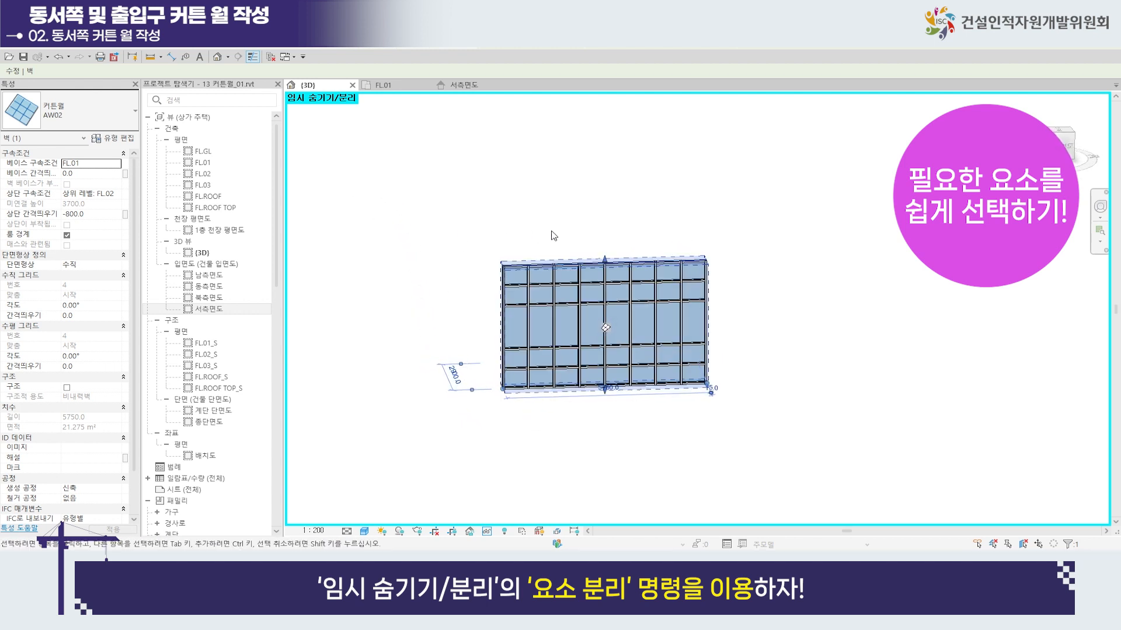
middle_click_drag(609, 234, 538, 196, "shift")
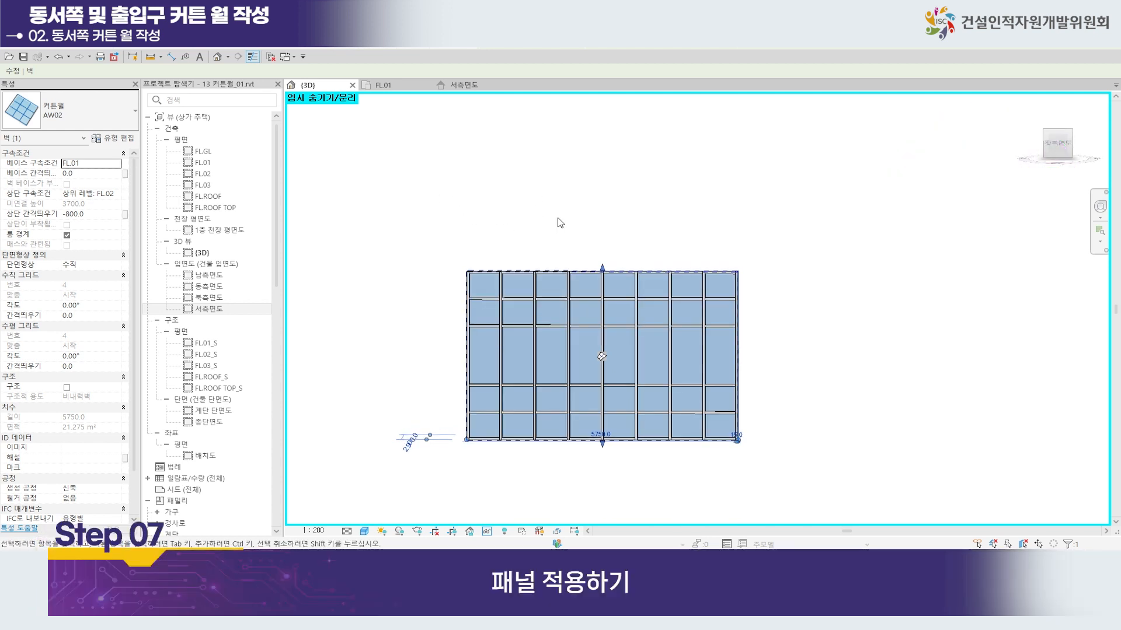
left_click_drag(405, 213, 769, 319)
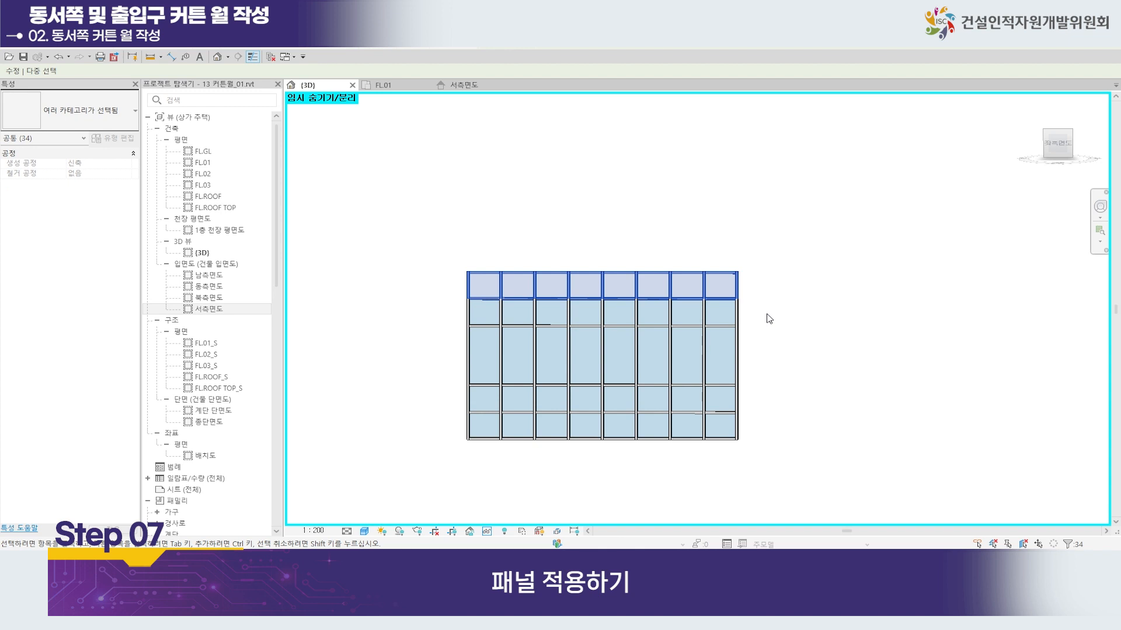
left_click(492, 95)
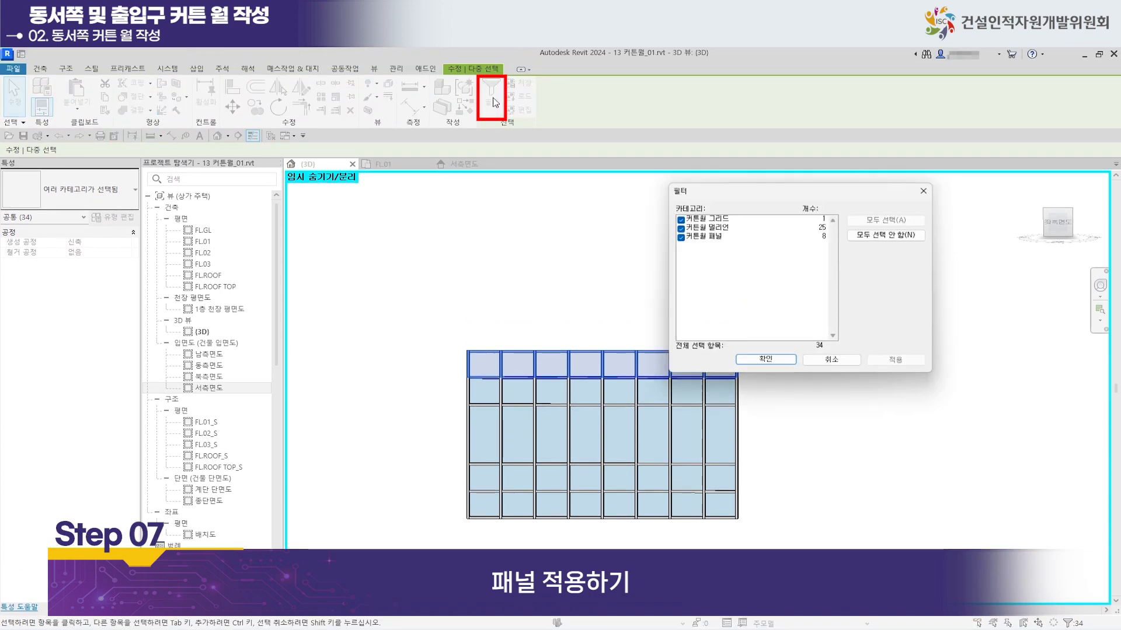
left_click(679, 219)
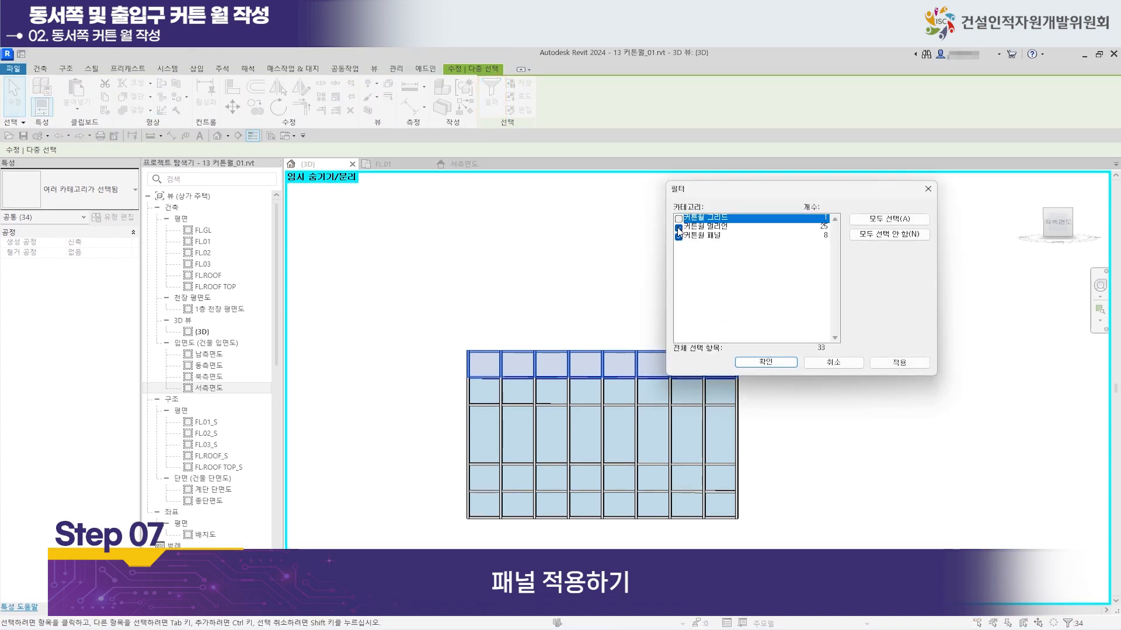
left_click(678, 228)
left_click(765, 363)
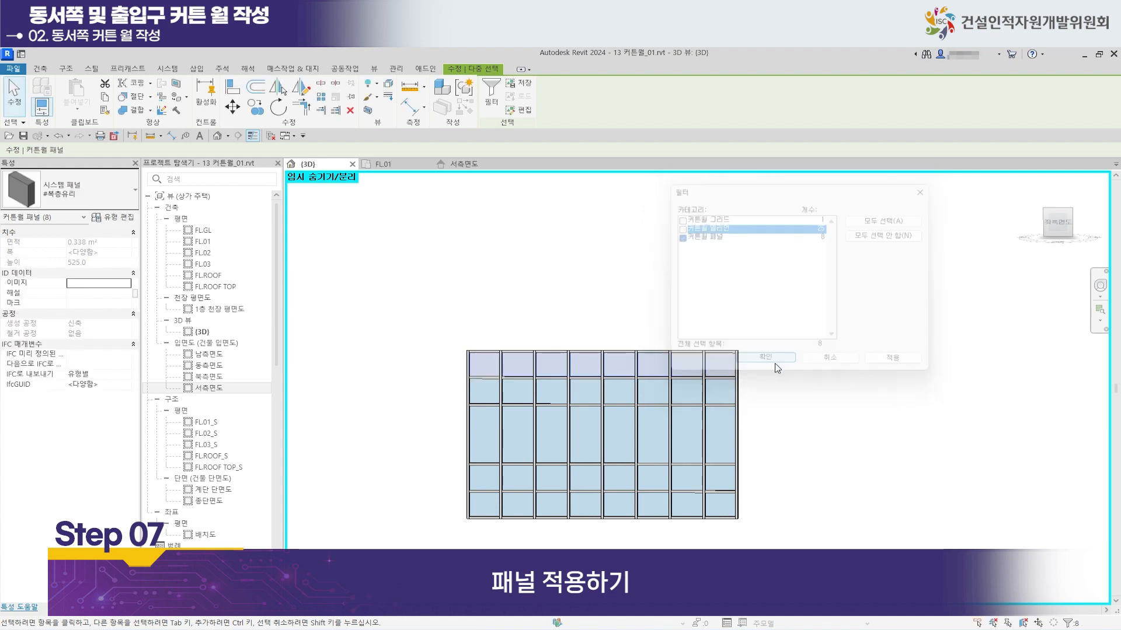
scroll(556, 353, "up", 3)
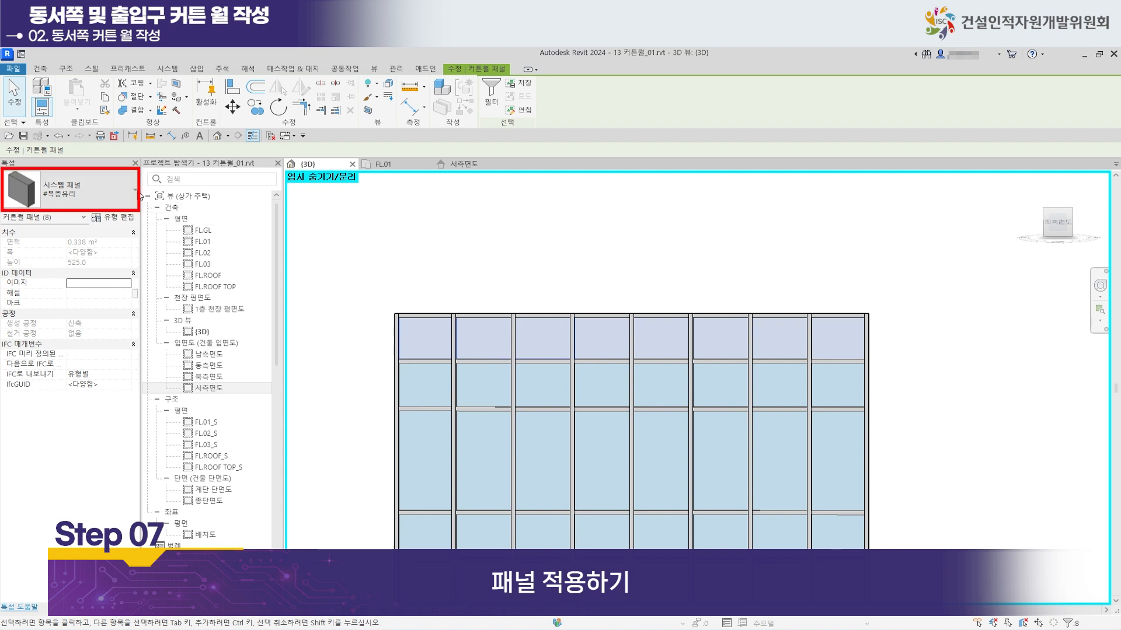
left_click(88, 189)
scroll(82, 327, "up", 2)
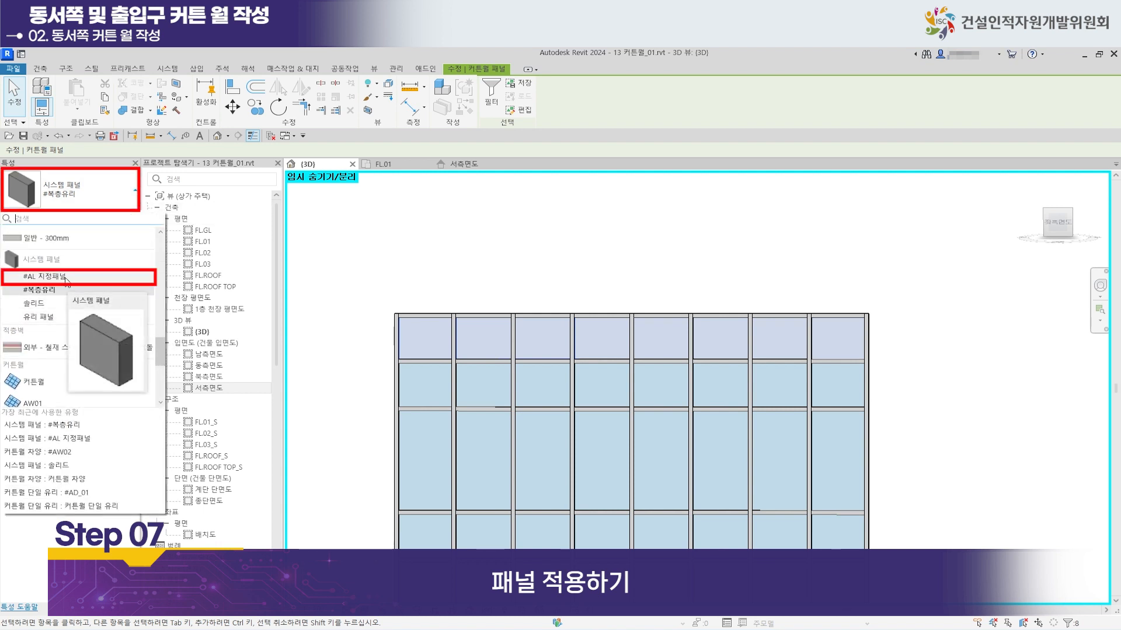
left_click(65, 279)
left_click(944, 385)
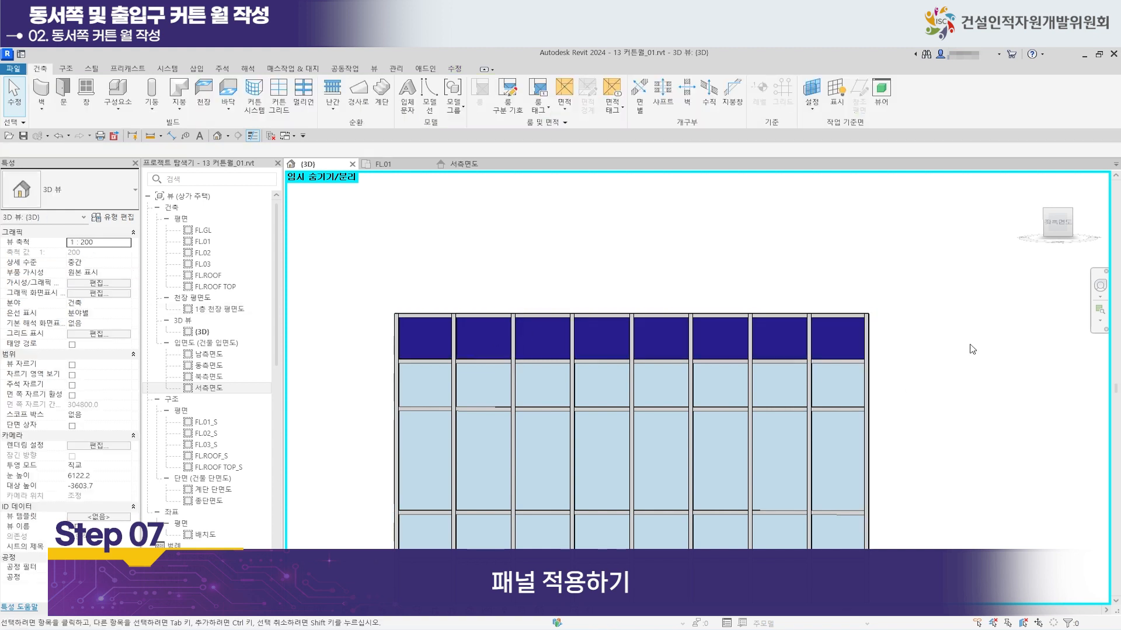
Filter the second and fourth rows of the AW02 curtain wall down to their panels and change them to the 커튼월 자양 #AW02 window type.
middle_click_drag(656, 423, 645, 370)
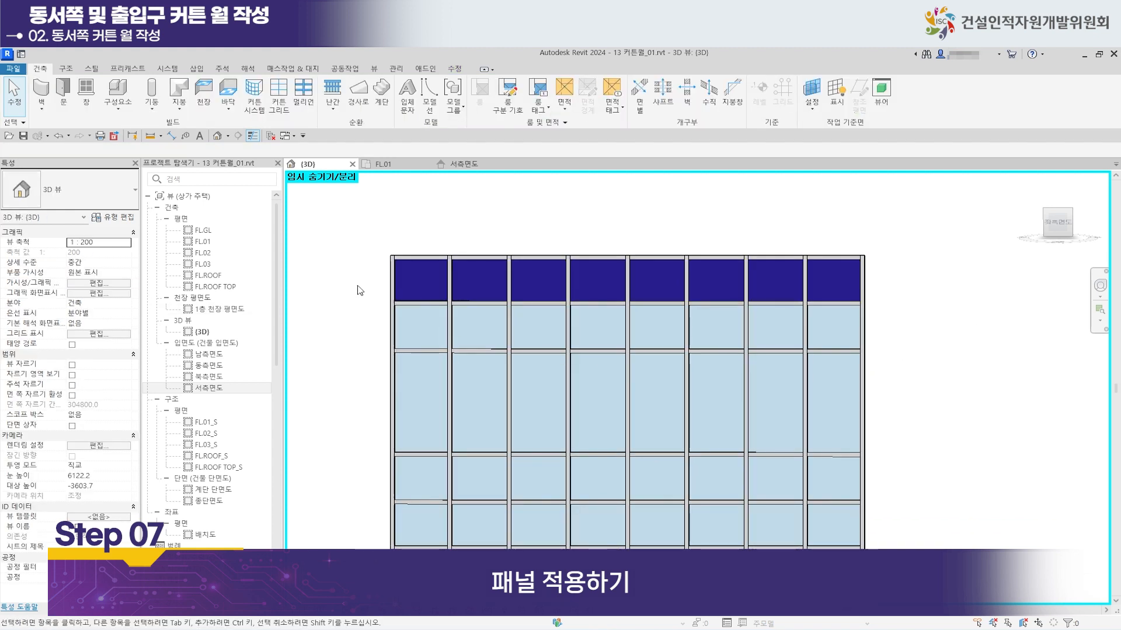
left_click_drag(359, 290, 908, 380)
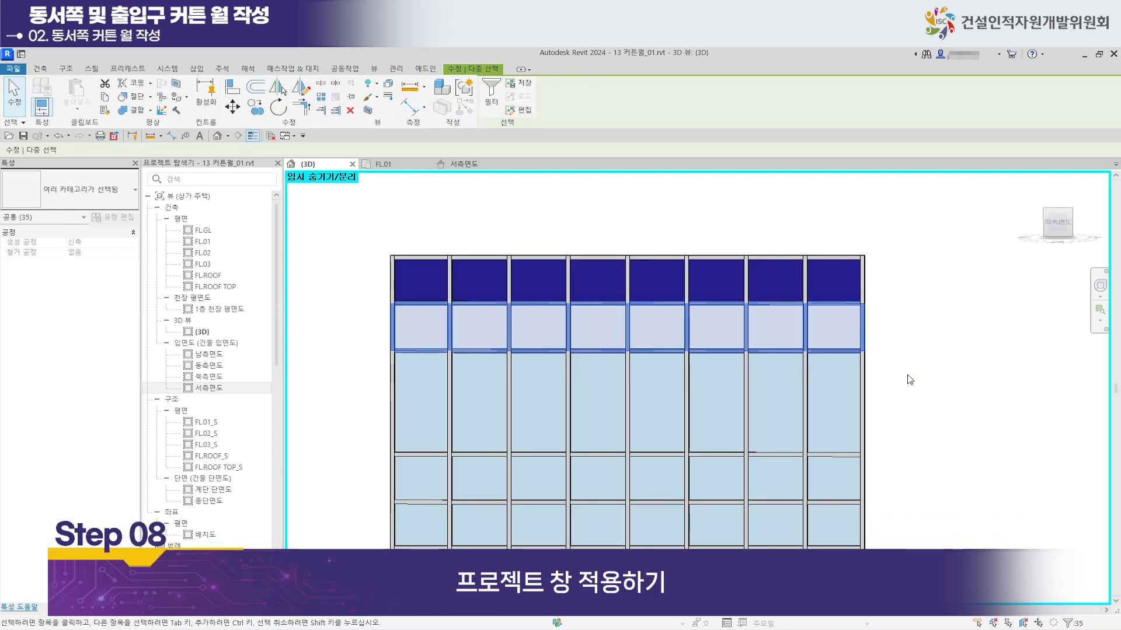
left_click_drag(361, 436, 922, 530, "ctrl")
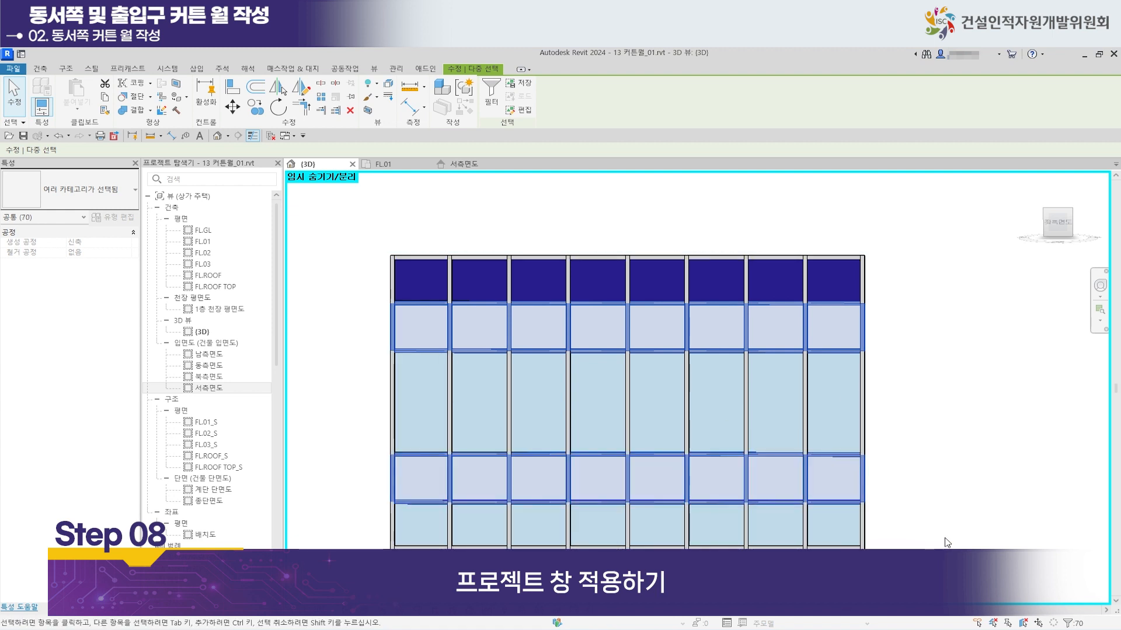
left_click(491, 96)
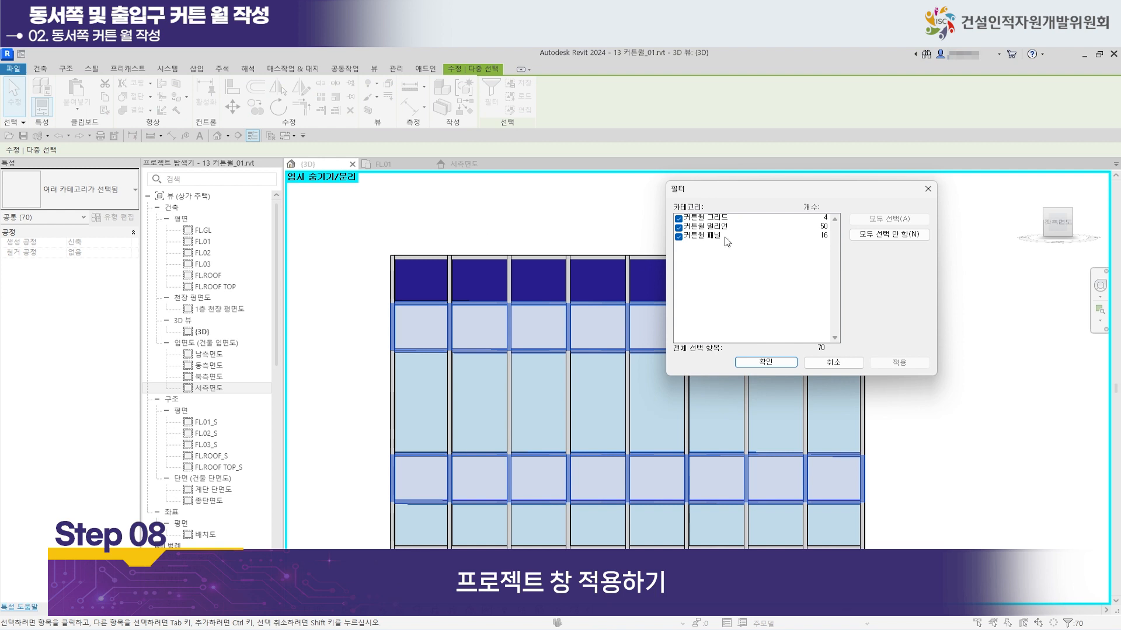
left_click(678, 218)
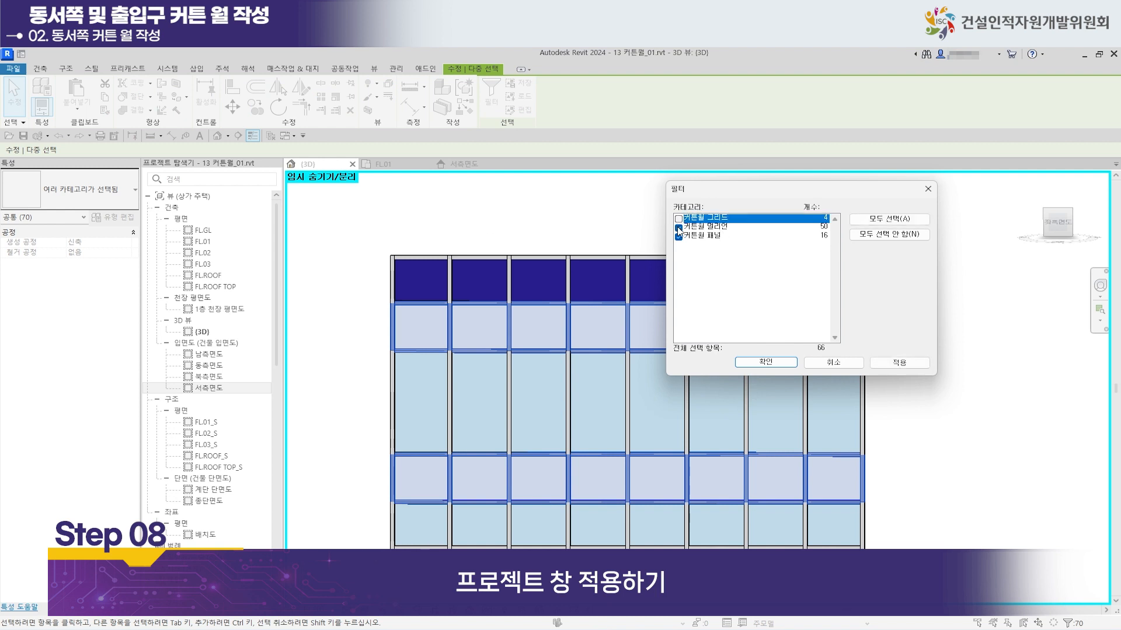
left_click(678, 227)
left_click(767, 361)
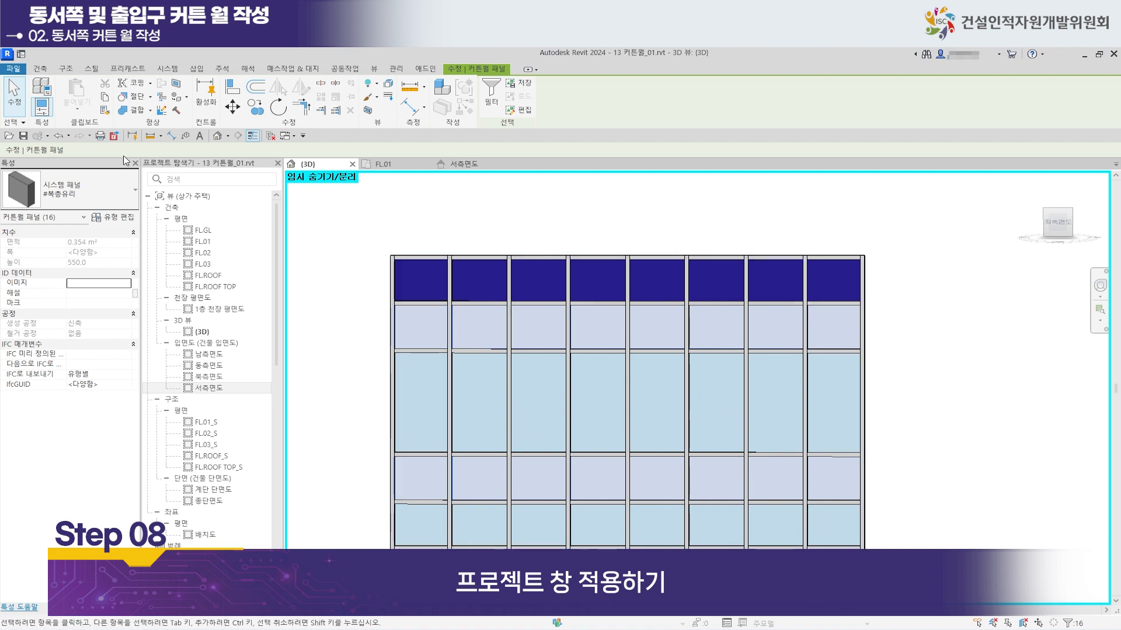
left_click(132, 188)
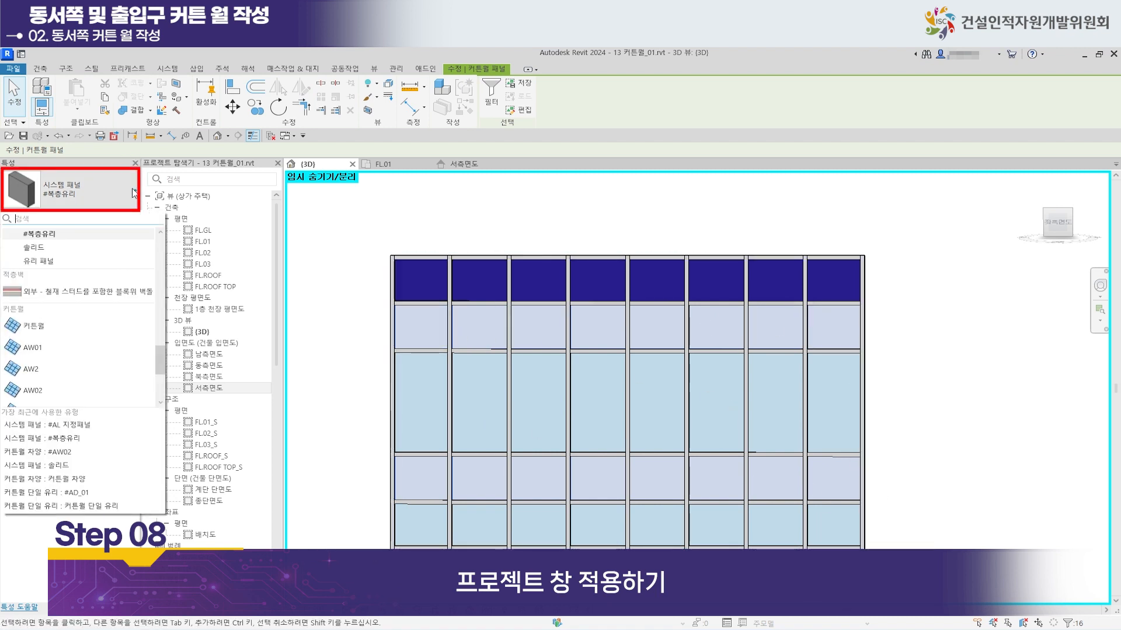
scroll(161, 359, "down", 5)
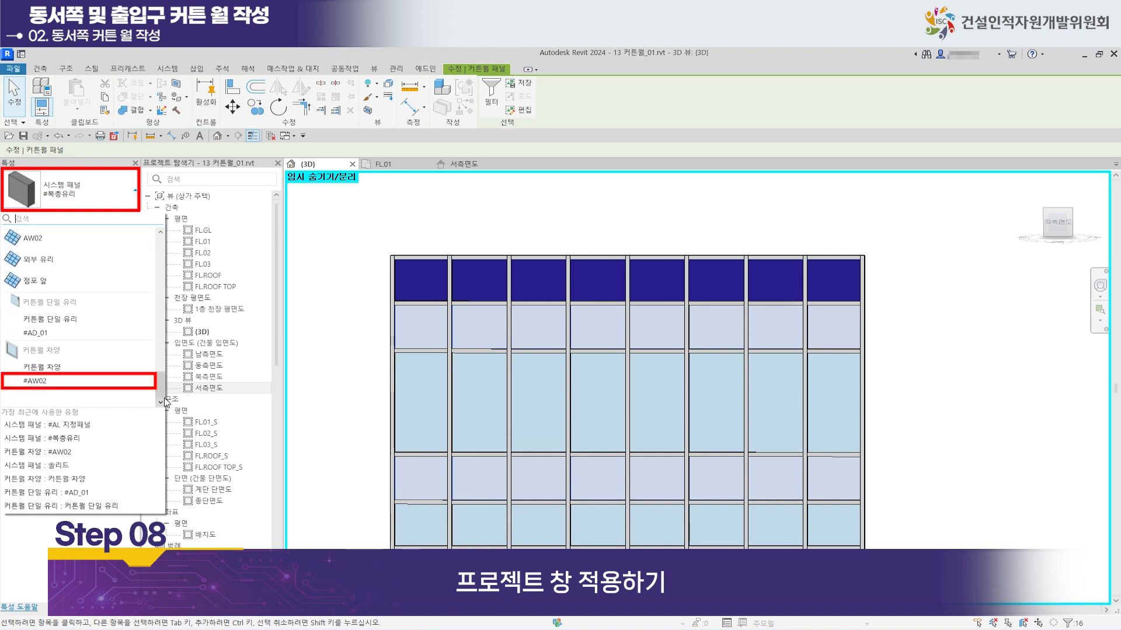
mouse_move(43, 386)
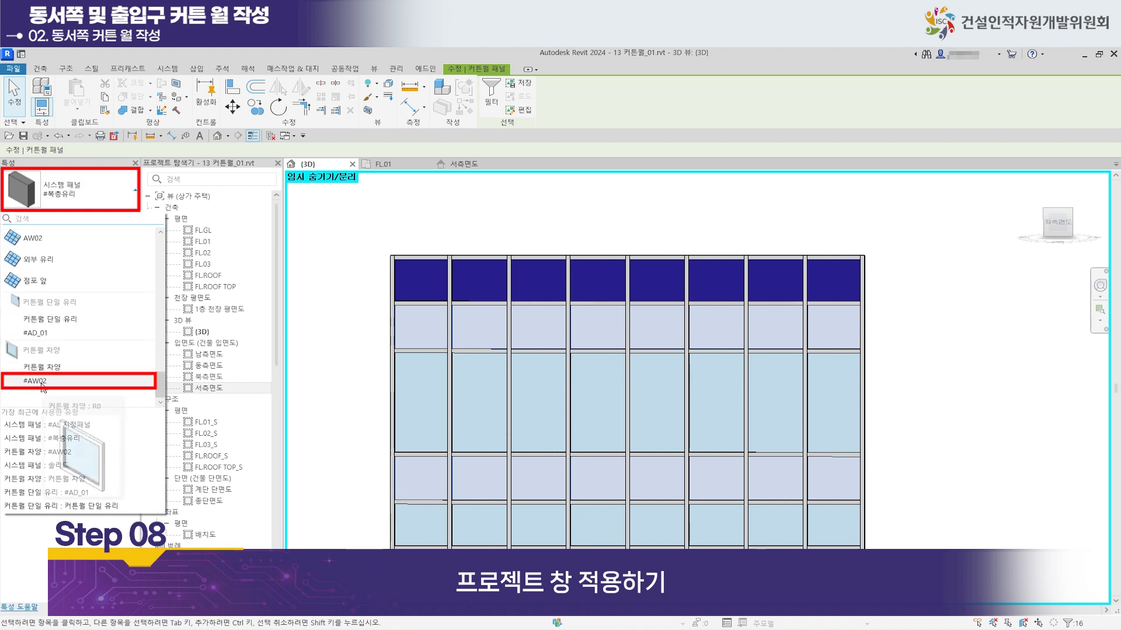
left_click(44, 381)
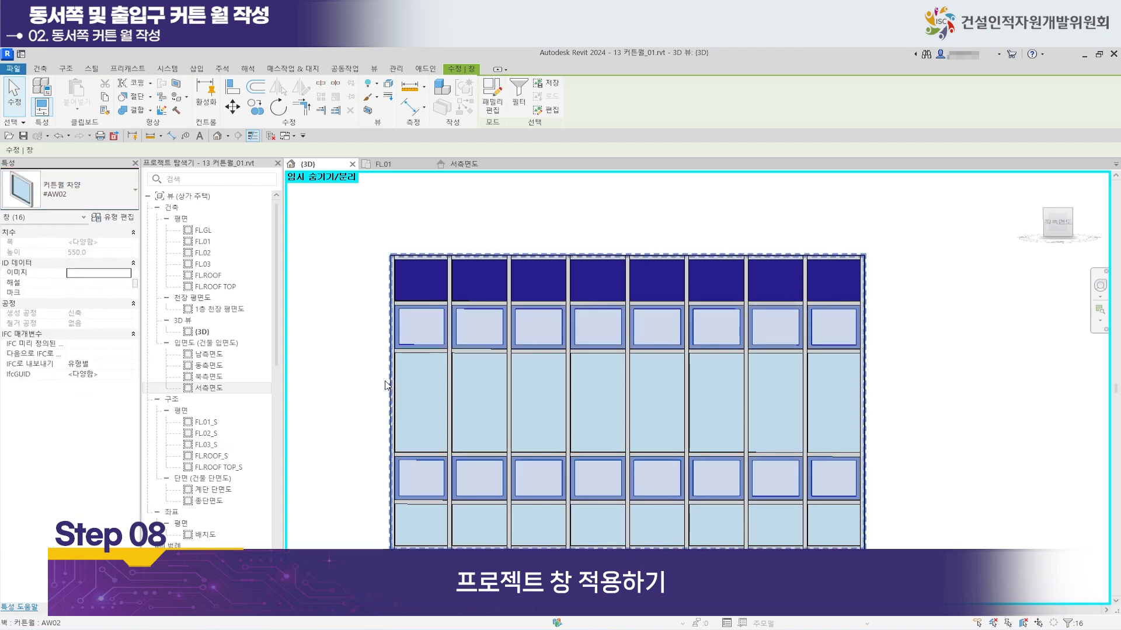
middle_click_drag(415, 415, 758, 487, "shift")
left_click(862, 484)
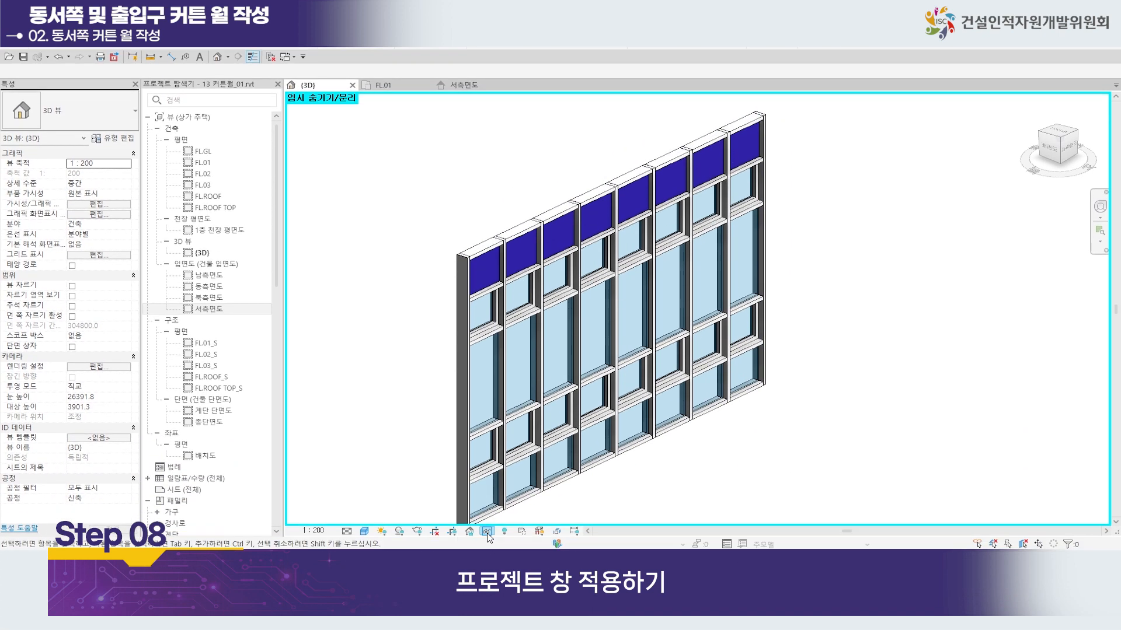
Reset the temporary hide/isolate in the 3D view and examine the AW02 curtain wall beside the building.
left_click(488, 610)
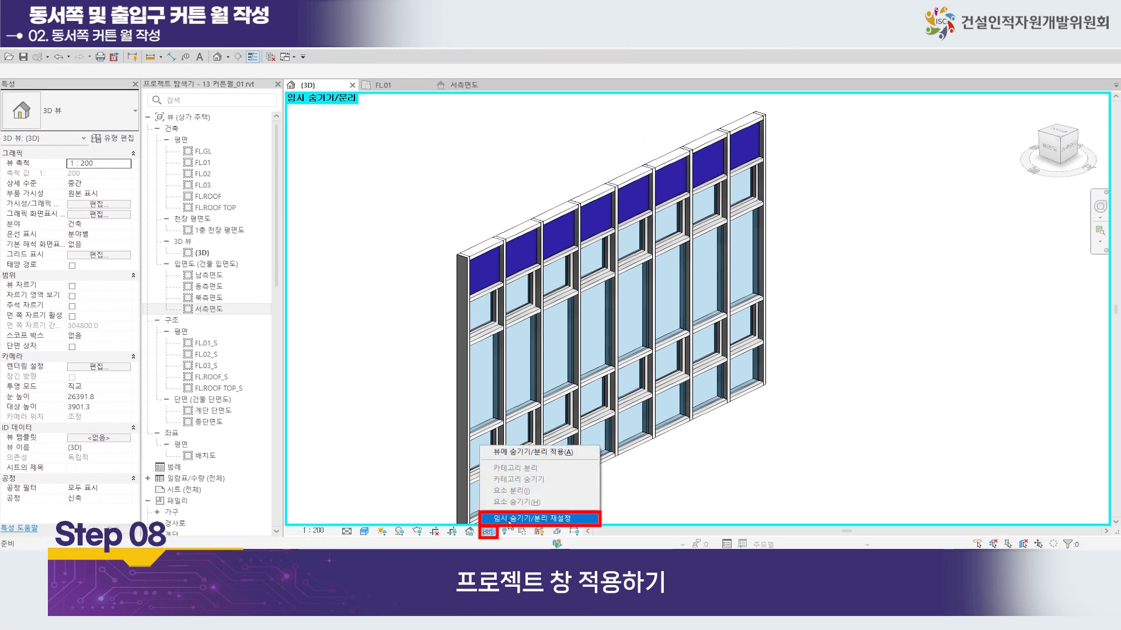
left_click(509, 522)
scroll(783, 462, "down", 3)
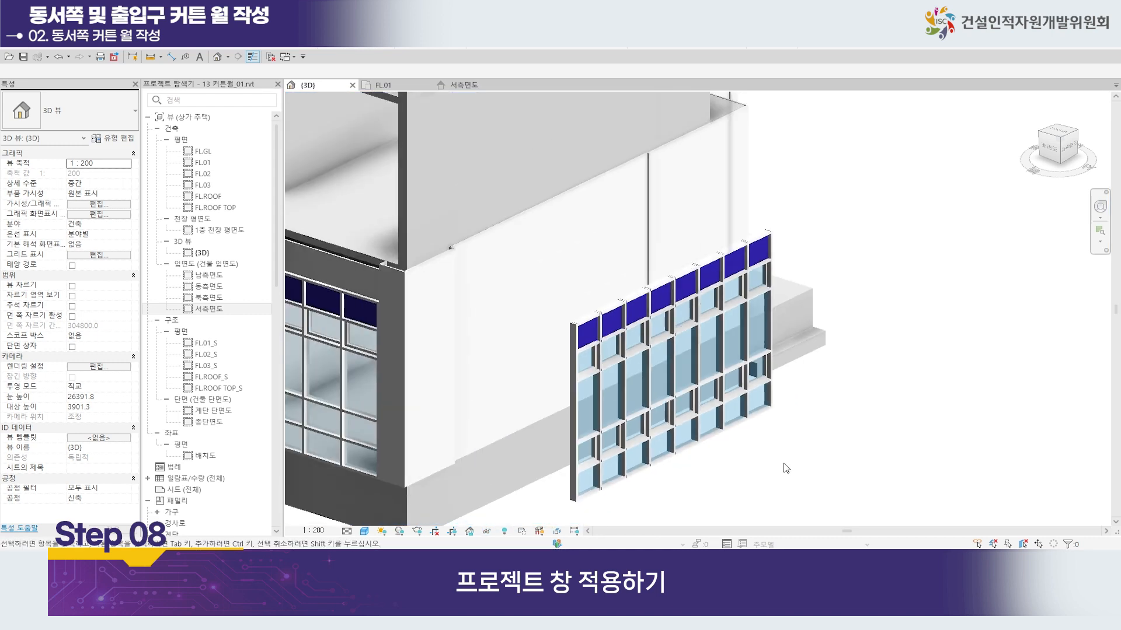
middle_click_drag(736, 453, 672, 444)
middle_click_drag(791, 385, 823, 367)
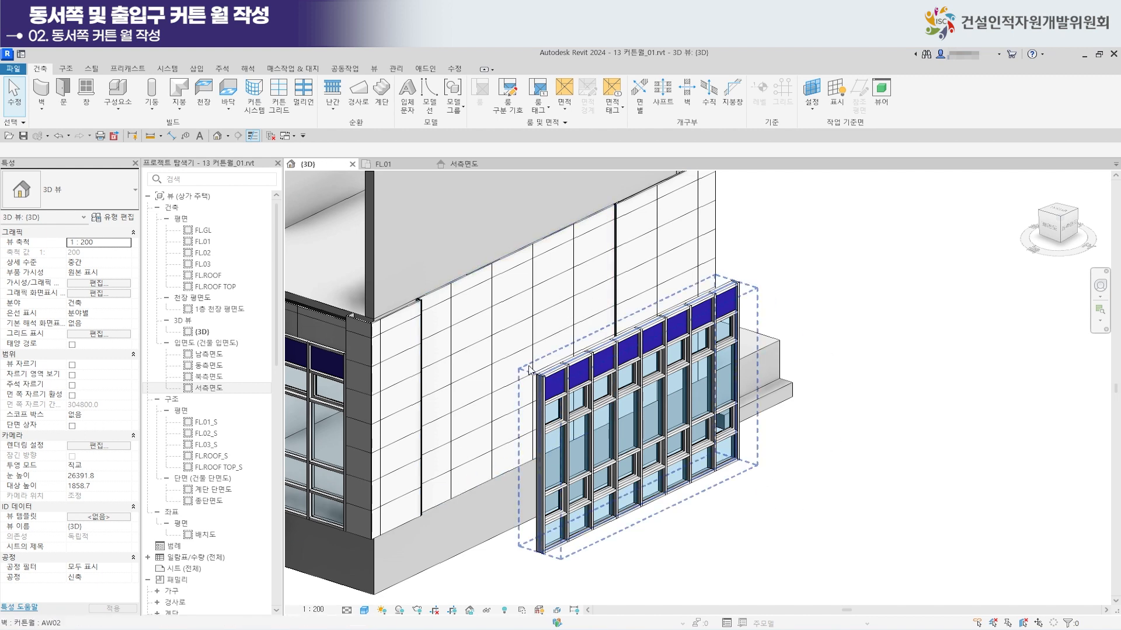
In the FL.01 plan, mirror a copy of the AW02 curtain wall about the building's central vertical axis onto the east side.
left_click(415, 165)
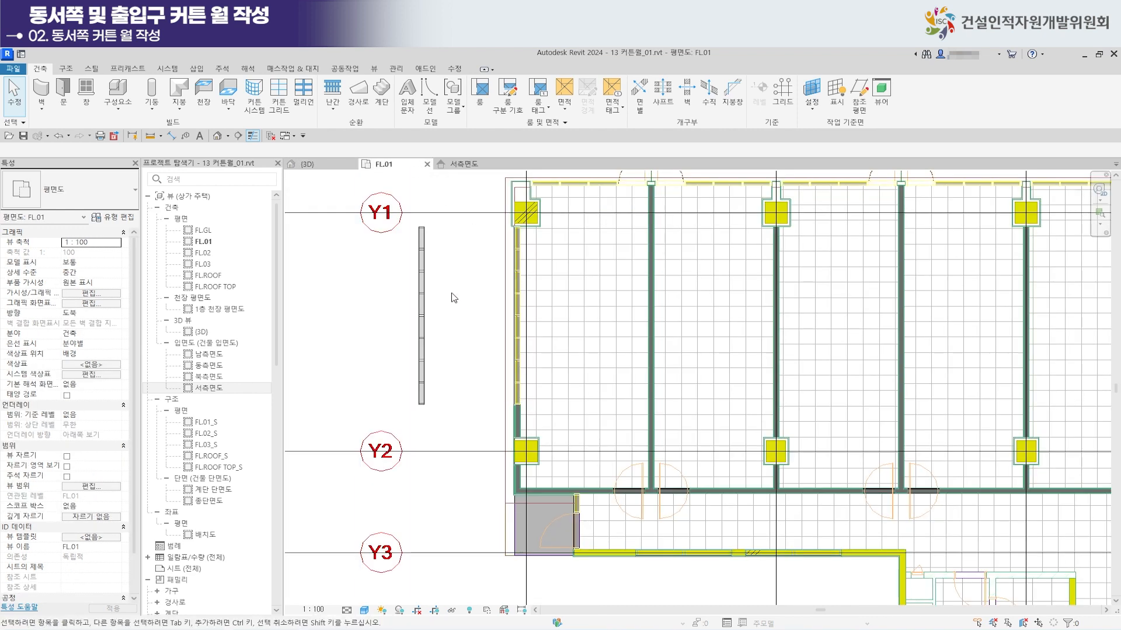
left_click(422, 320)
scroll(461, 319, "down", 2)
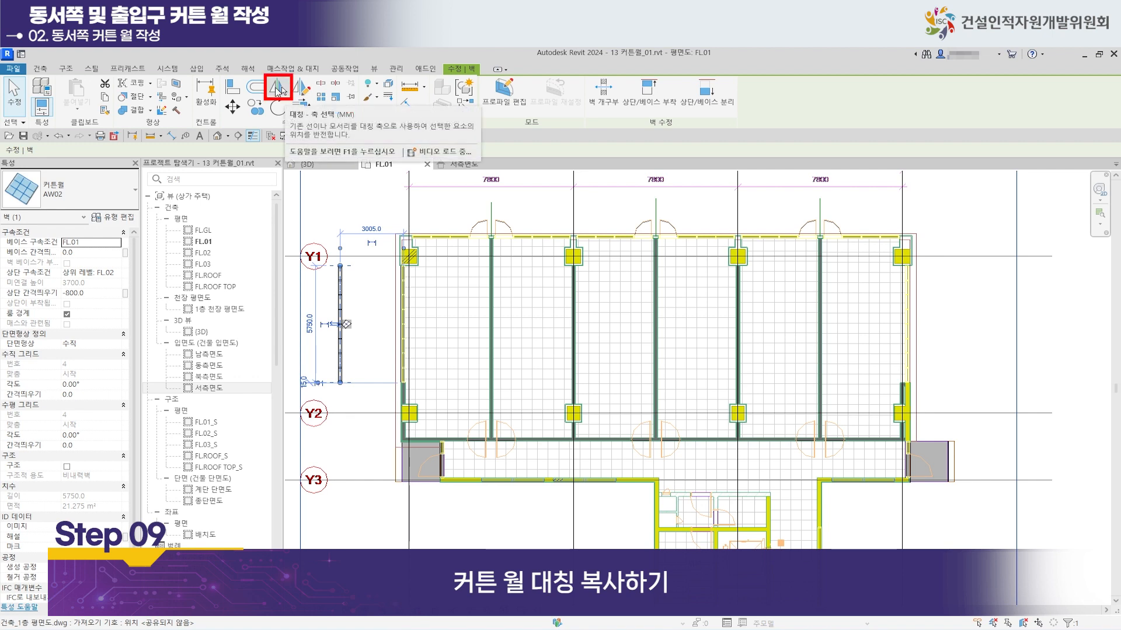
left_click(280, 89)
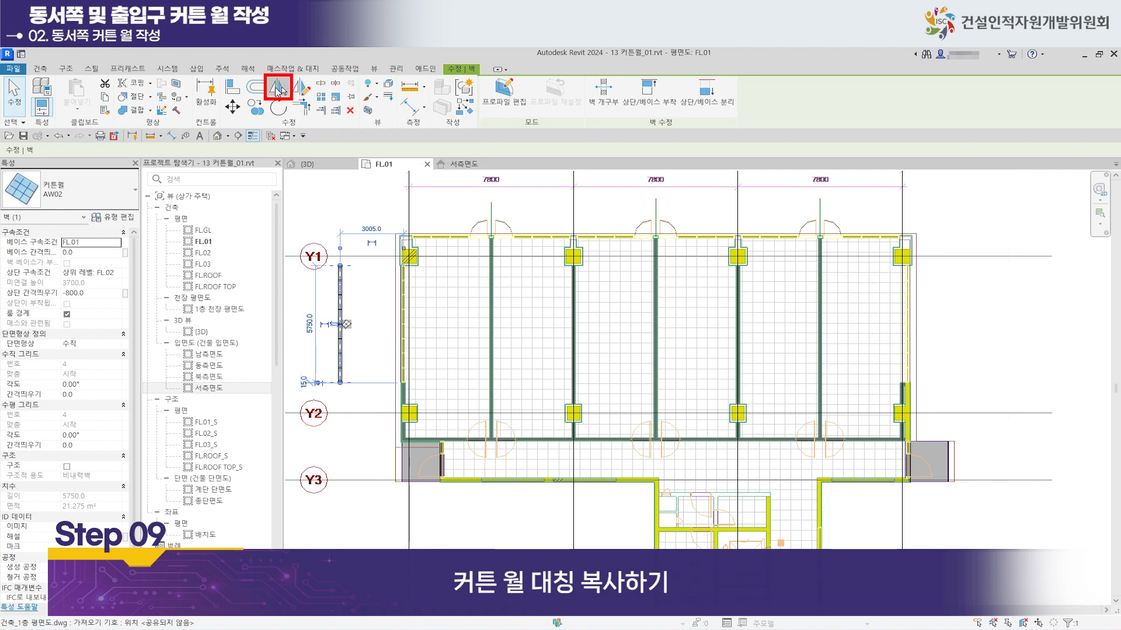
left_click(656, 212)
left_click(1052, 338)
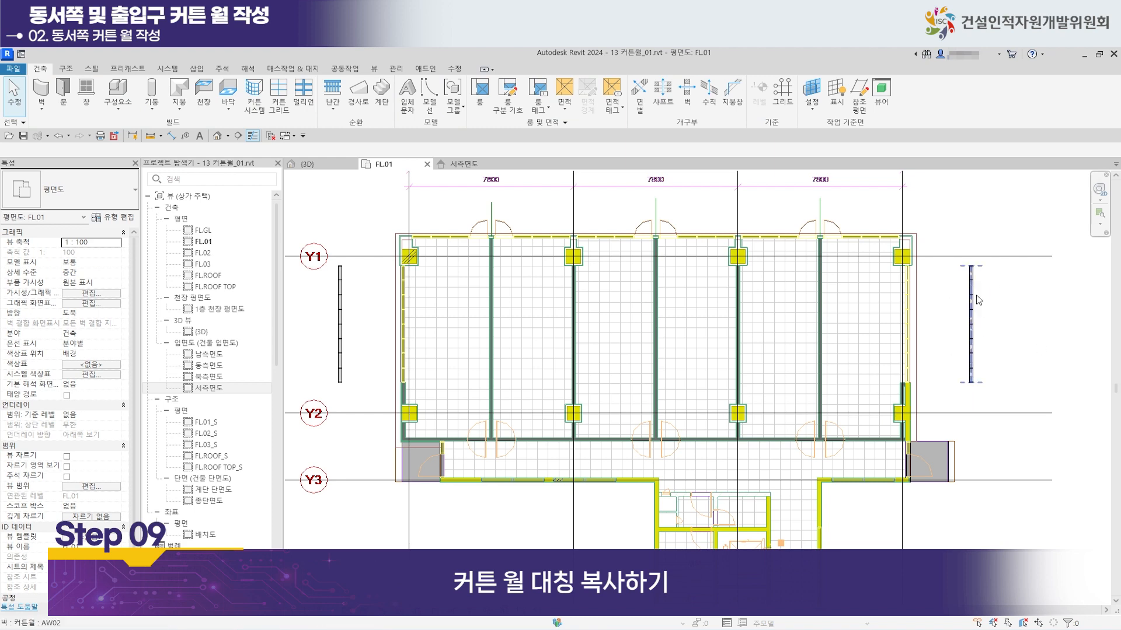
Join the geometry of the west-side wall with its outer #T30 AL패널 wall at the curtain wall opening in the FL.01 plan.
scroll(391, 310, "up", 3)
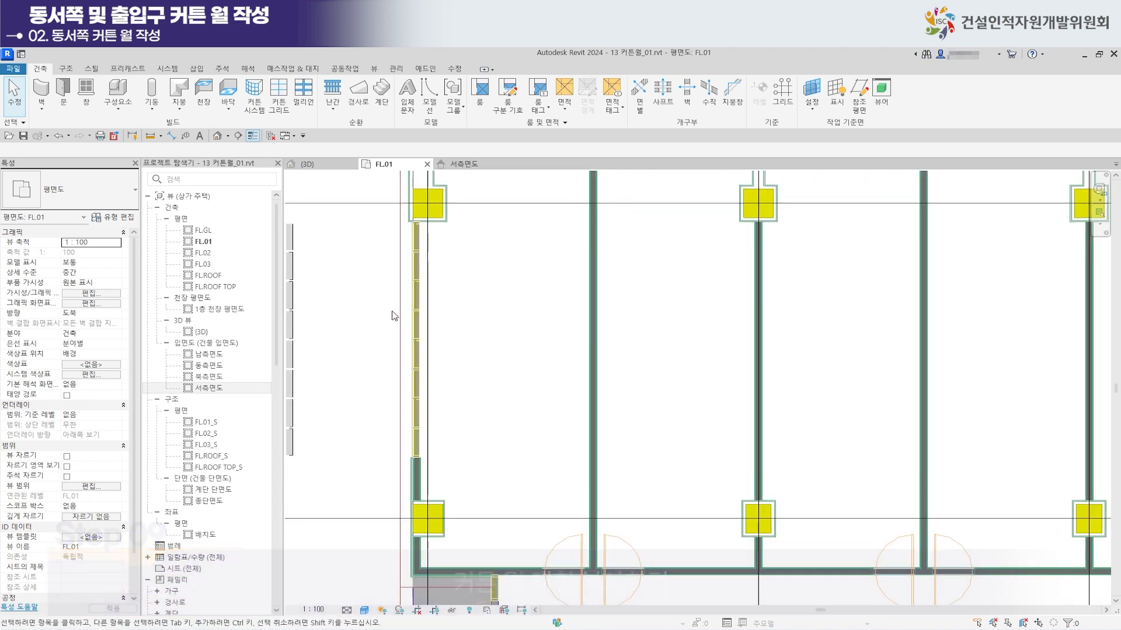
scroll(392, 311, "up", 3)
scroll(393, 313, "down", 7)
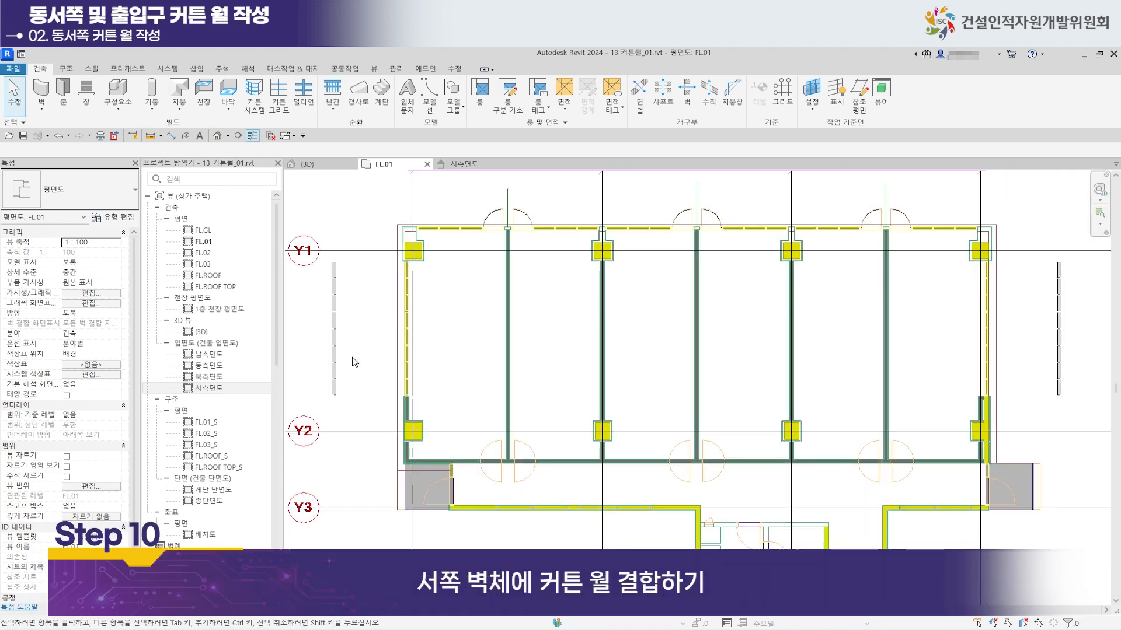
left_click(335, 390)
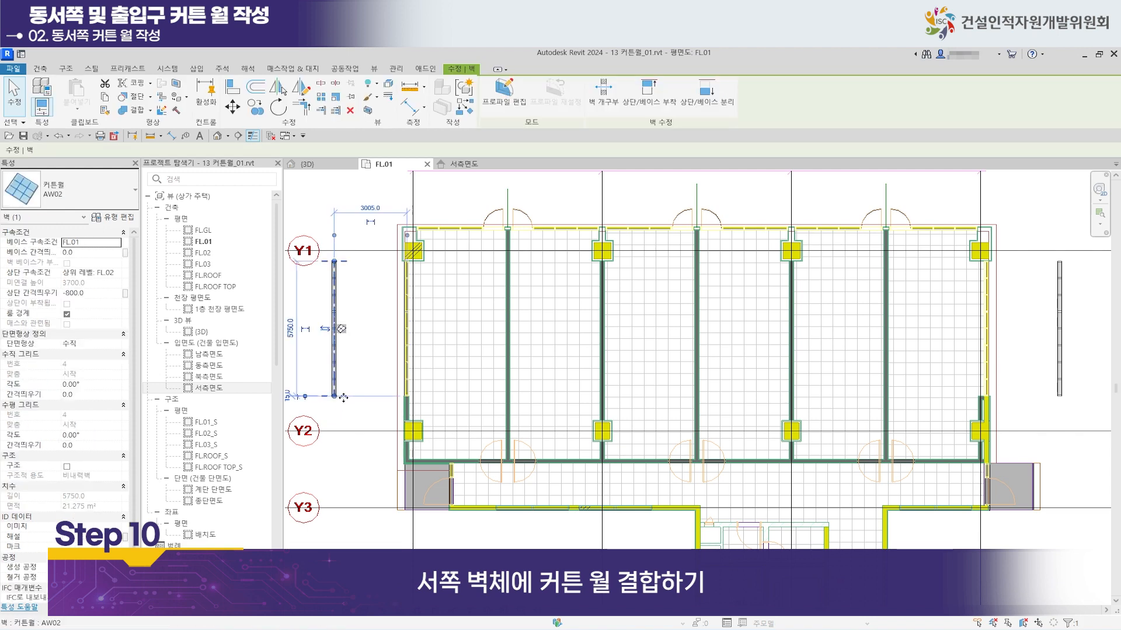
left_click_drag(347, 397, 400, 398)
scroll(401, 398, "up", 8)
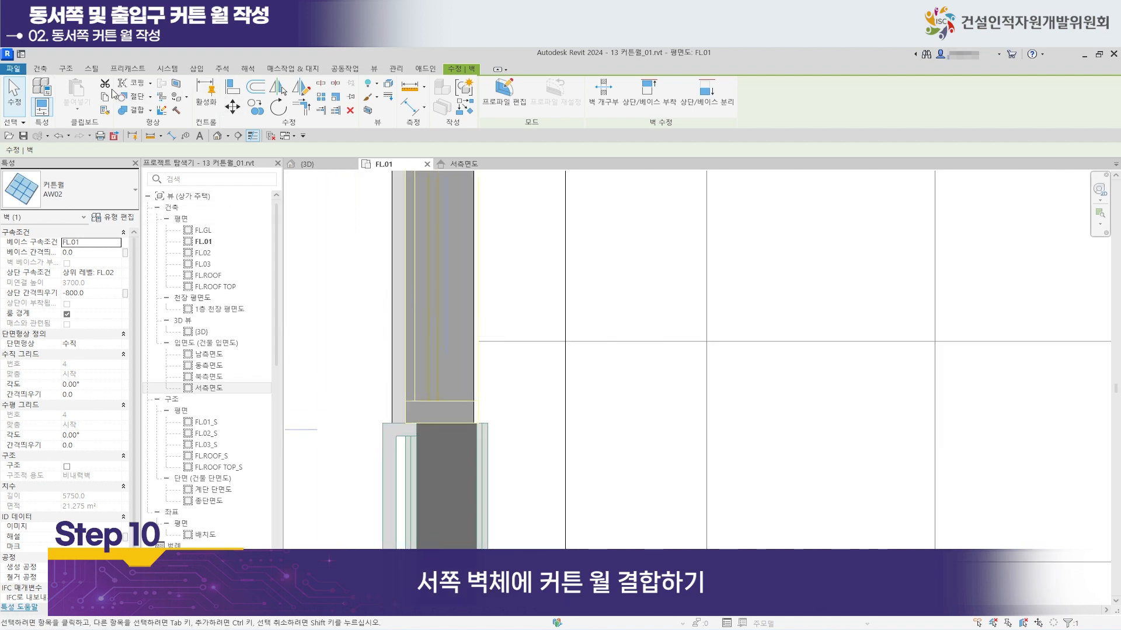
left_click(137, 109)
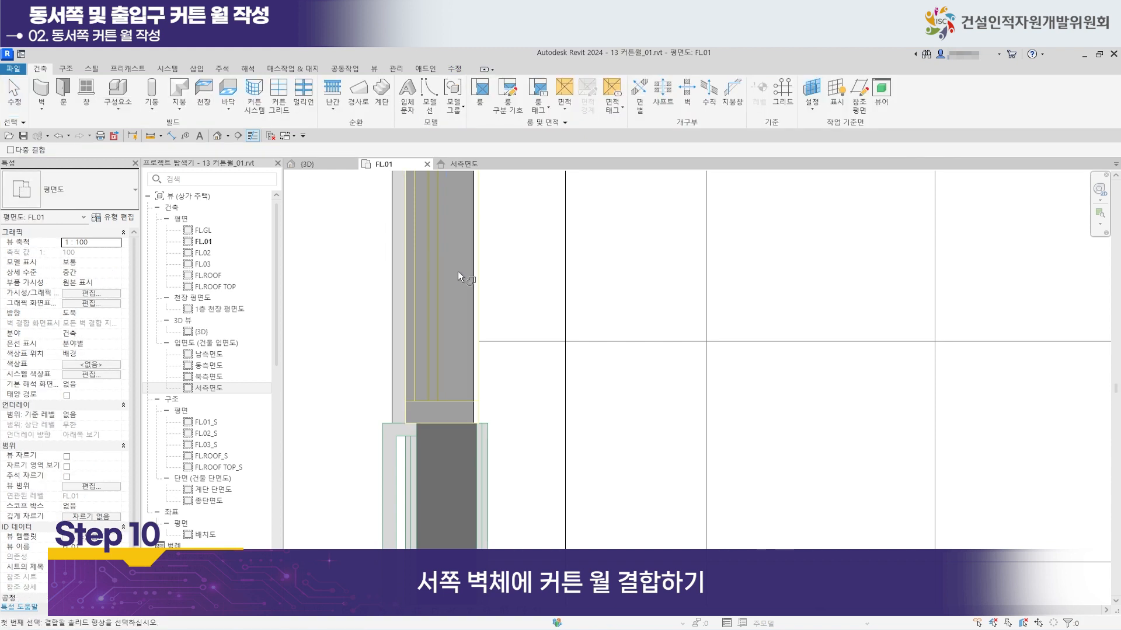
left_click(421, 287)
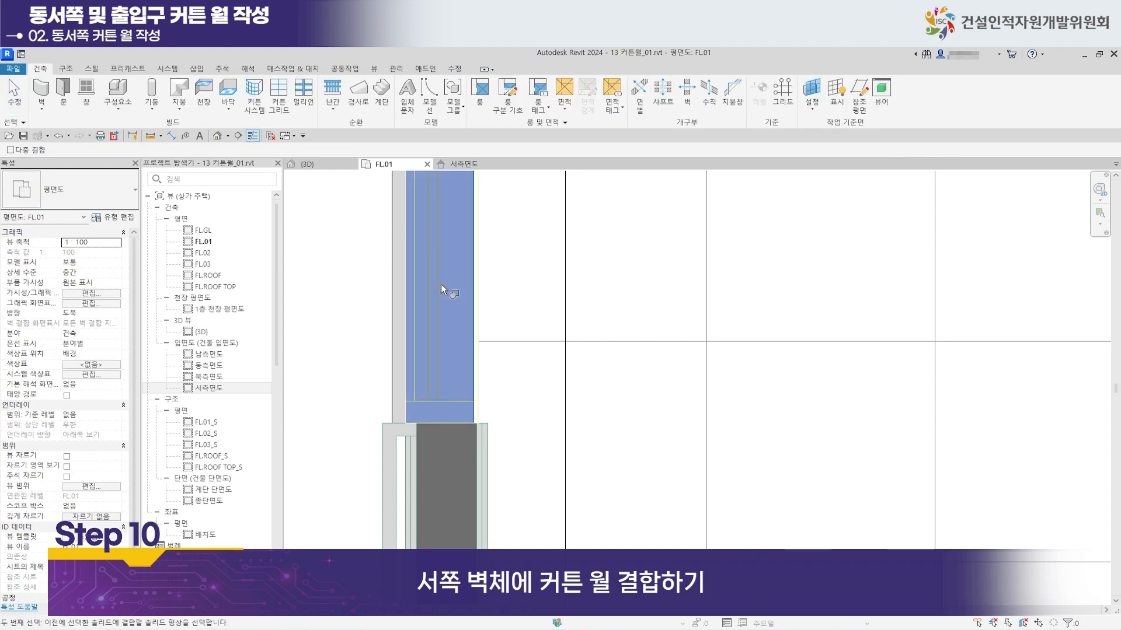
left_click(395, 251)
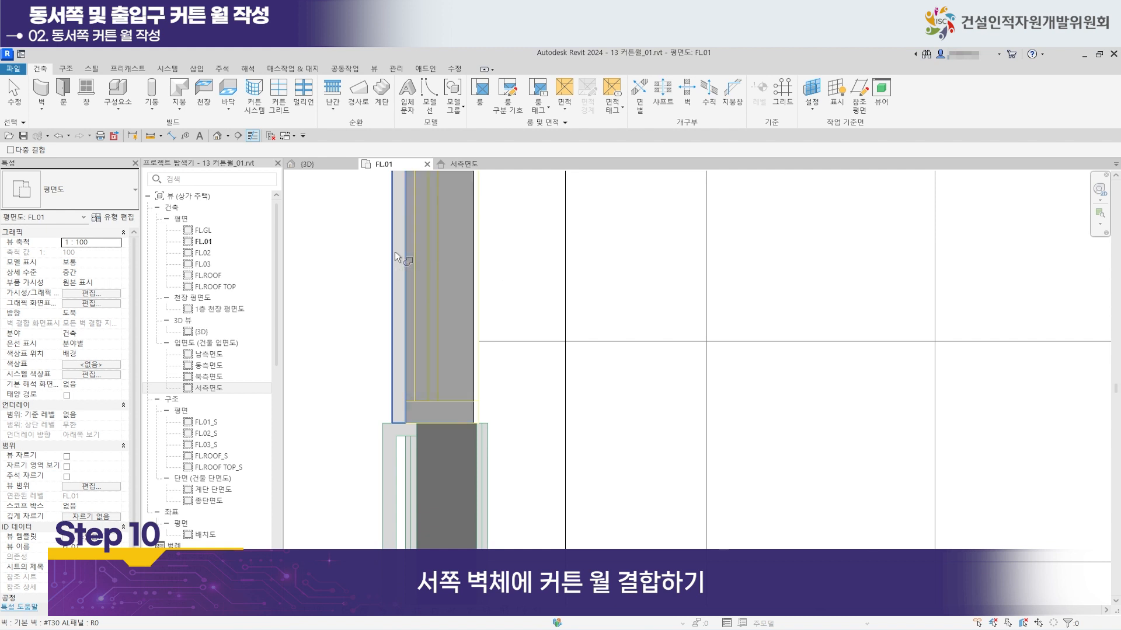
left_click(391, 257)
left_click(24, 95)
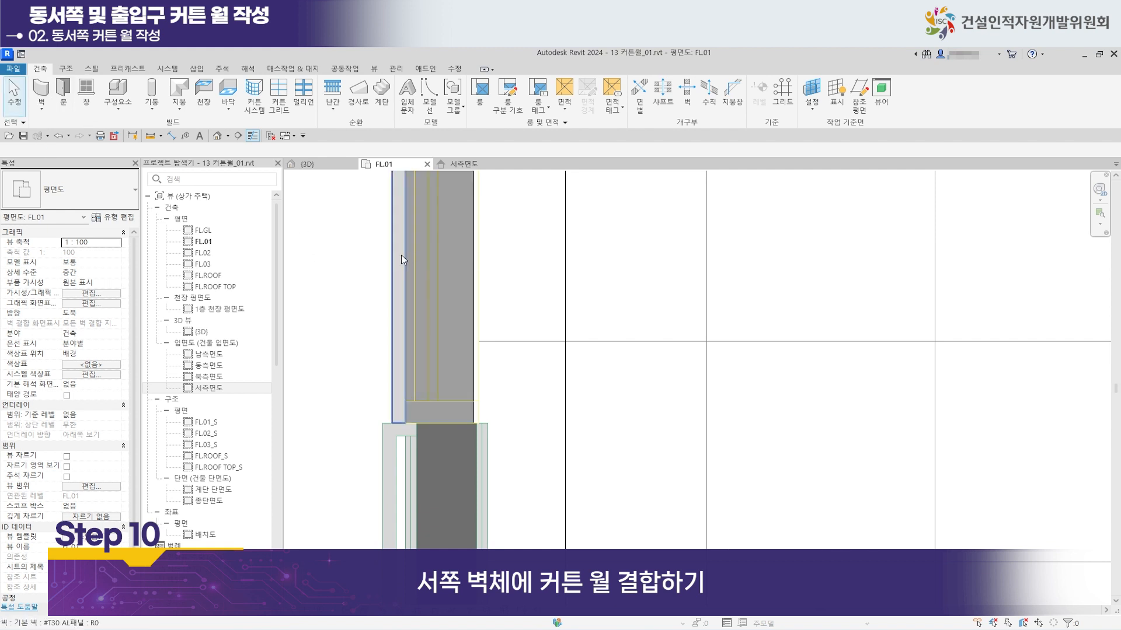
Join the #콘크리트 블록벽 wall with the adjacent #T30 AL패널 wall on the west side and end the Join command.
left_click(400, 255)
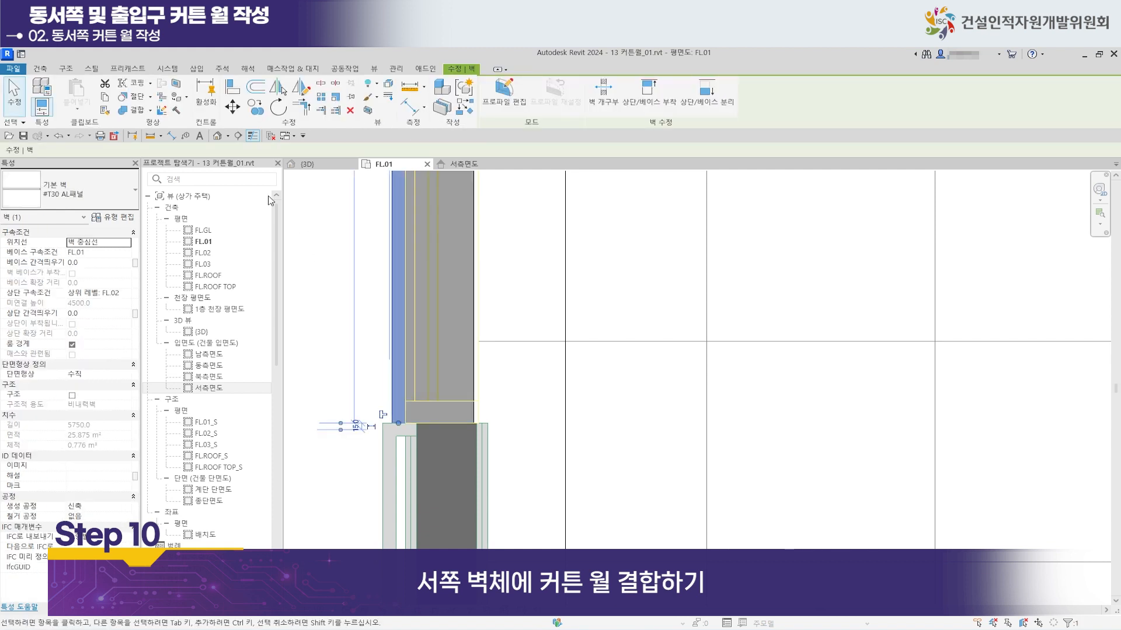
left_click(137, 112)
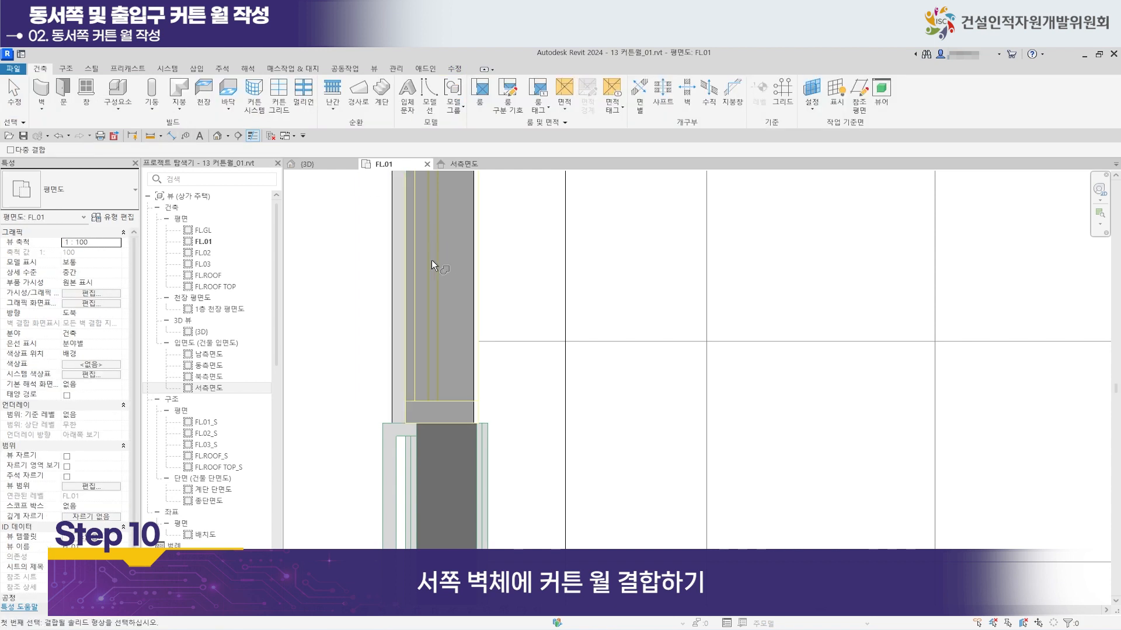
left_click(442, 261)
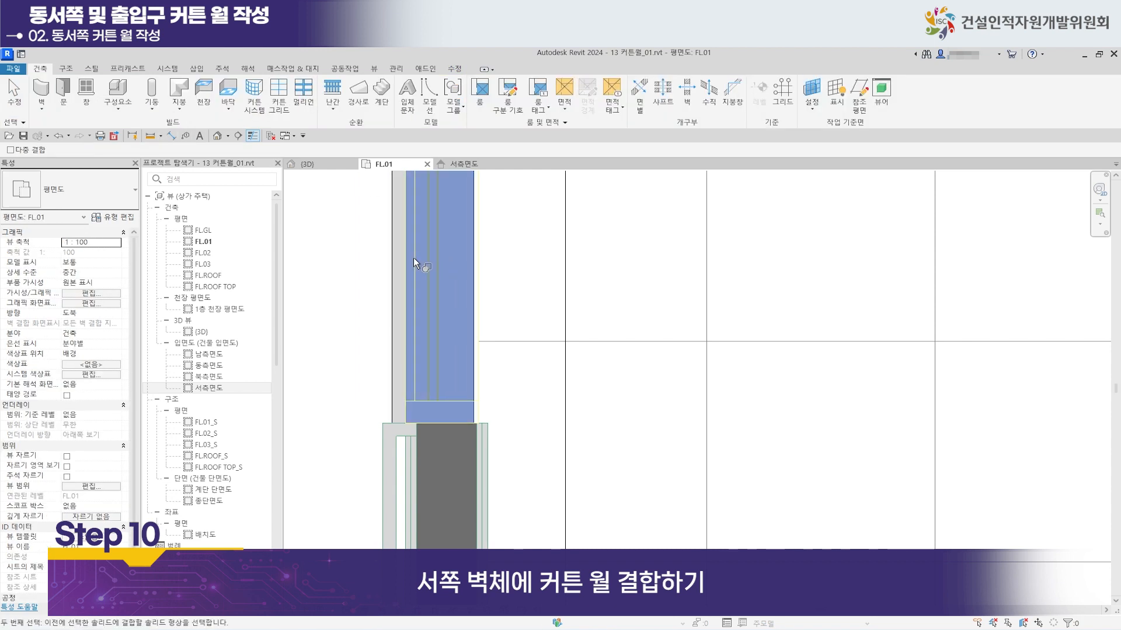
left_click(394, 257)
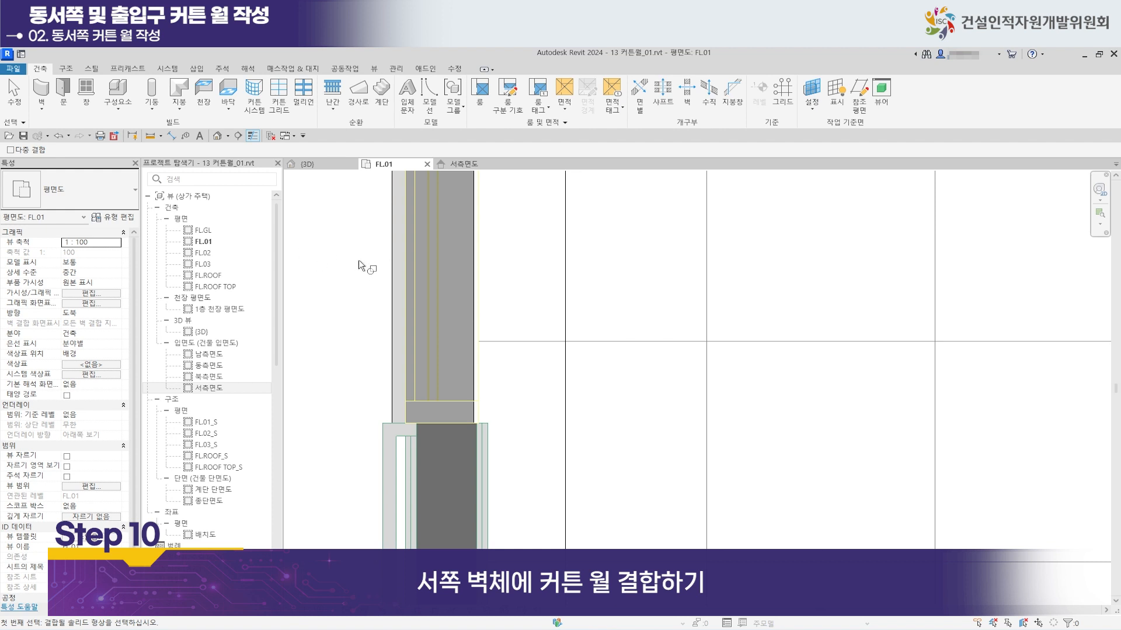
scroll(431, 291, "down", 2)
scroll(386, 328, "down", 3)
middle_click_drag(398, 333, 478, 379)
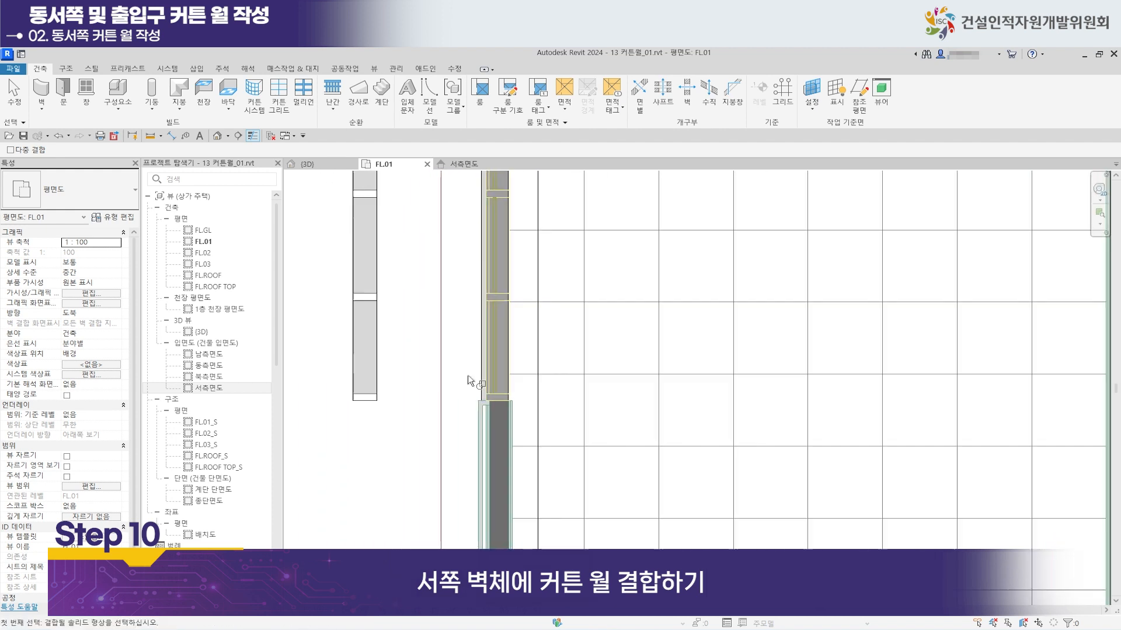
scroll(439, 390, "up", 2)
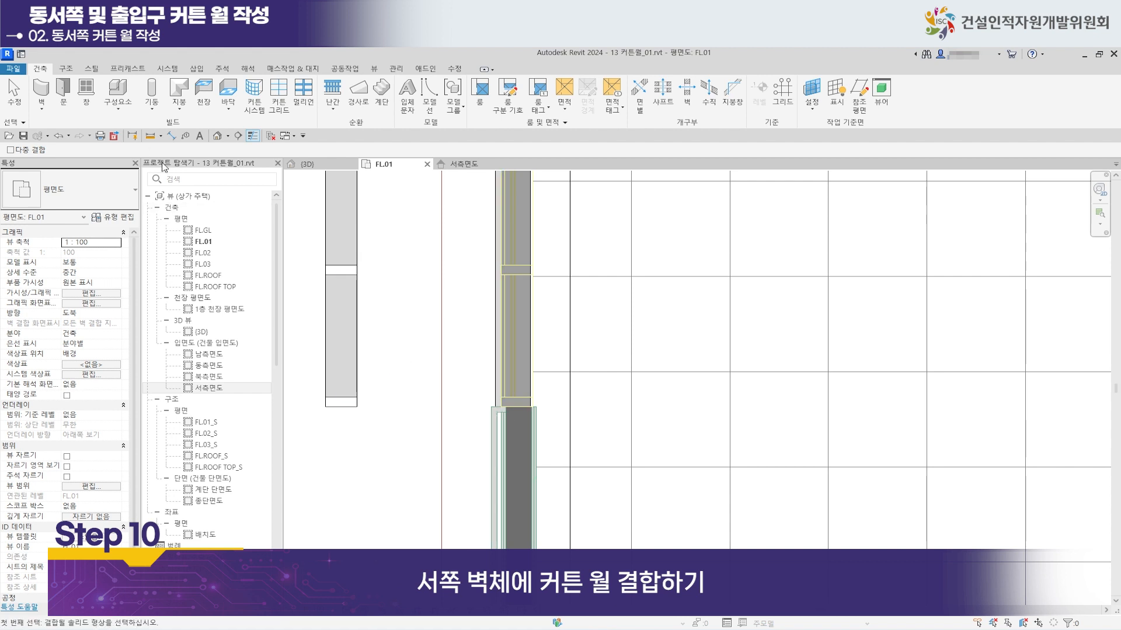
left_click(14, 92)
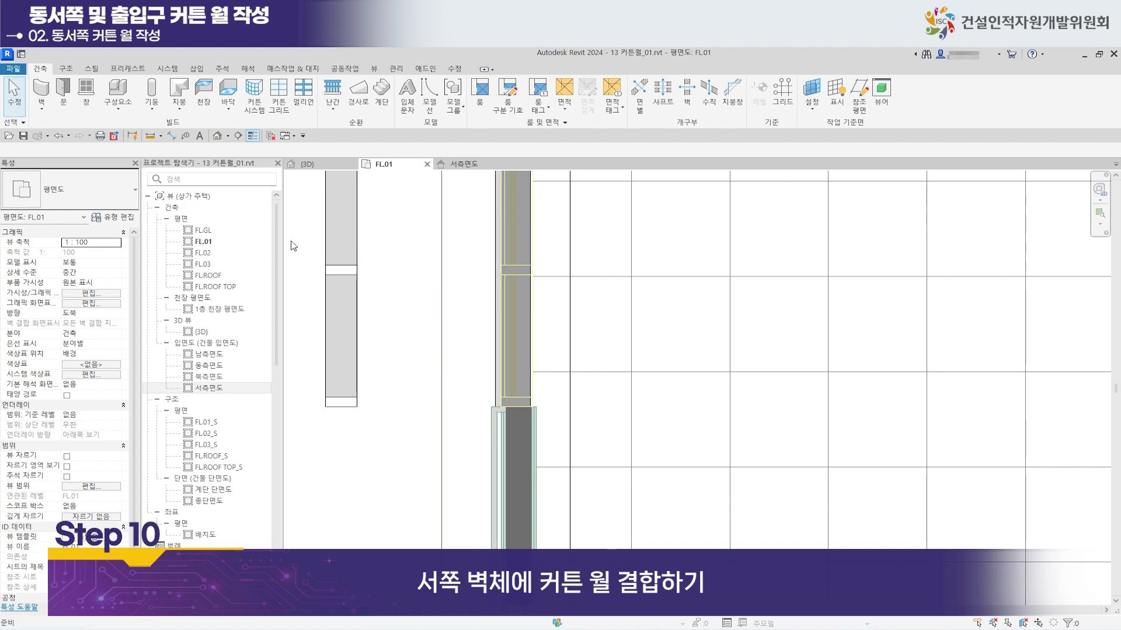
Move the west AW02 curtain wall from its outer end corner onto the block wall's outer corner, and check it in the 3D view.
left_click(345, 414)
scroll(321, 425, "up", 3)
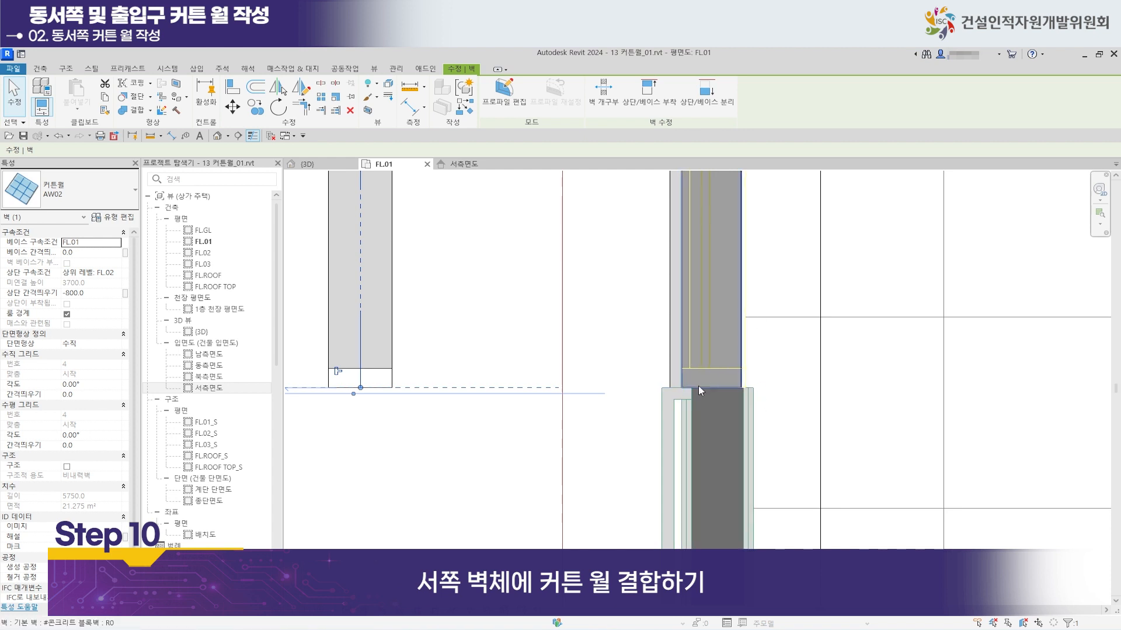
left_click(232, 107)
left_click(328, 388)
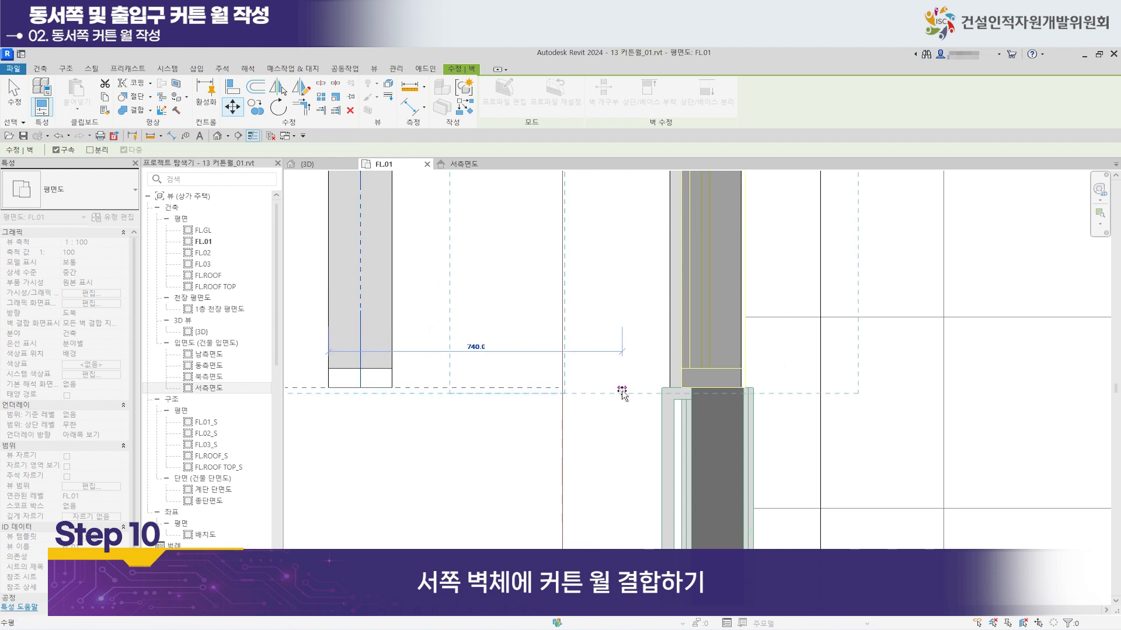
left_click(681, 388)
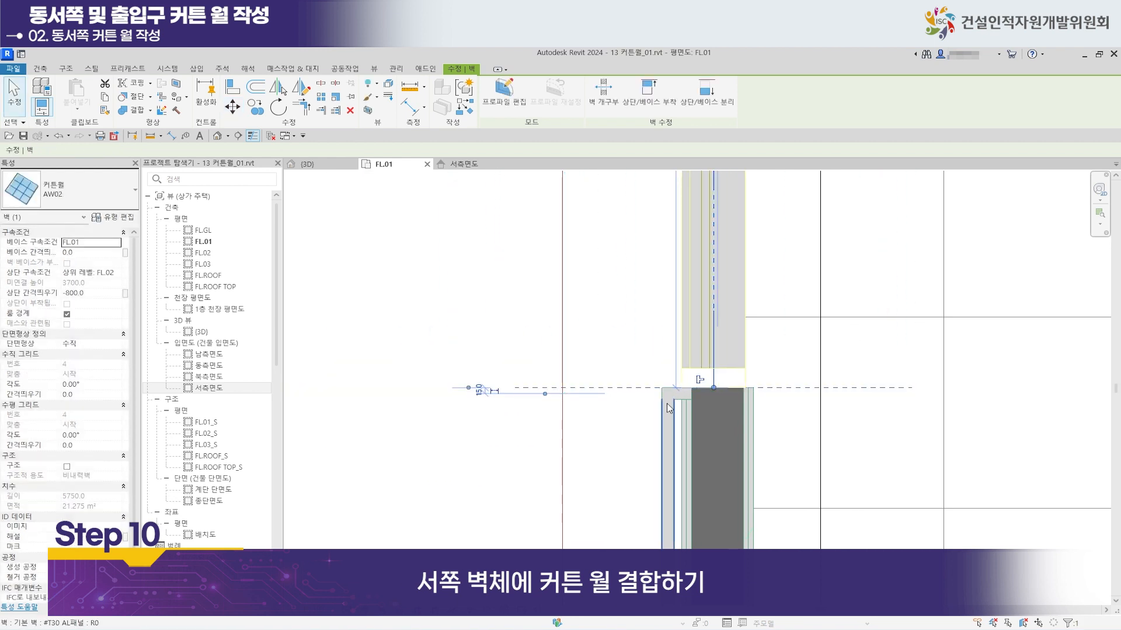
left_click(307, 164)
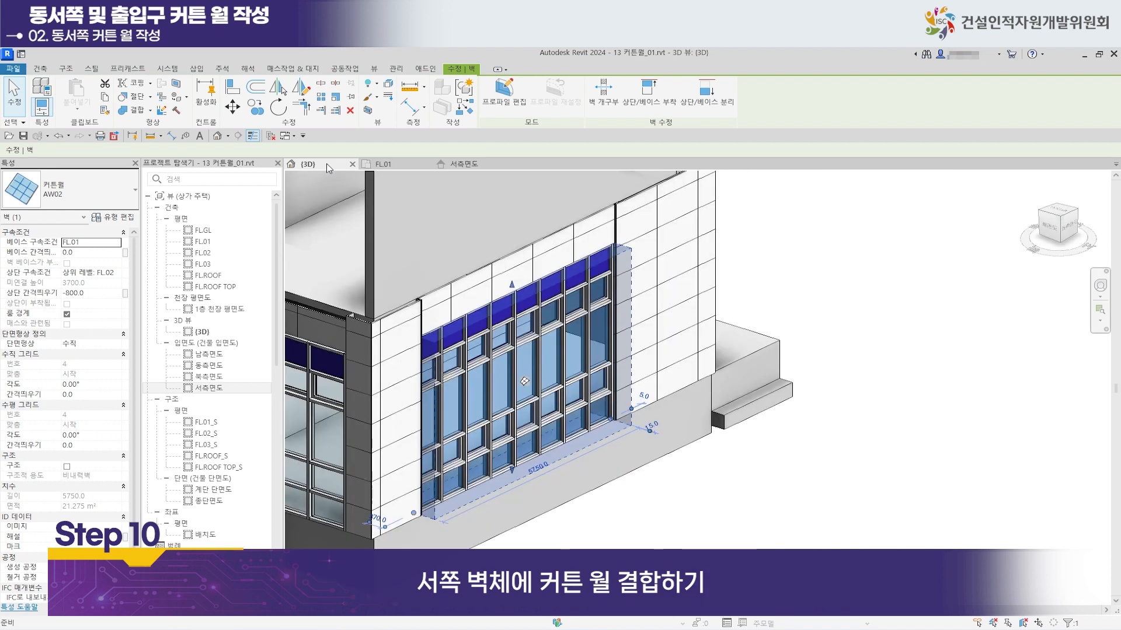
key("Escape")
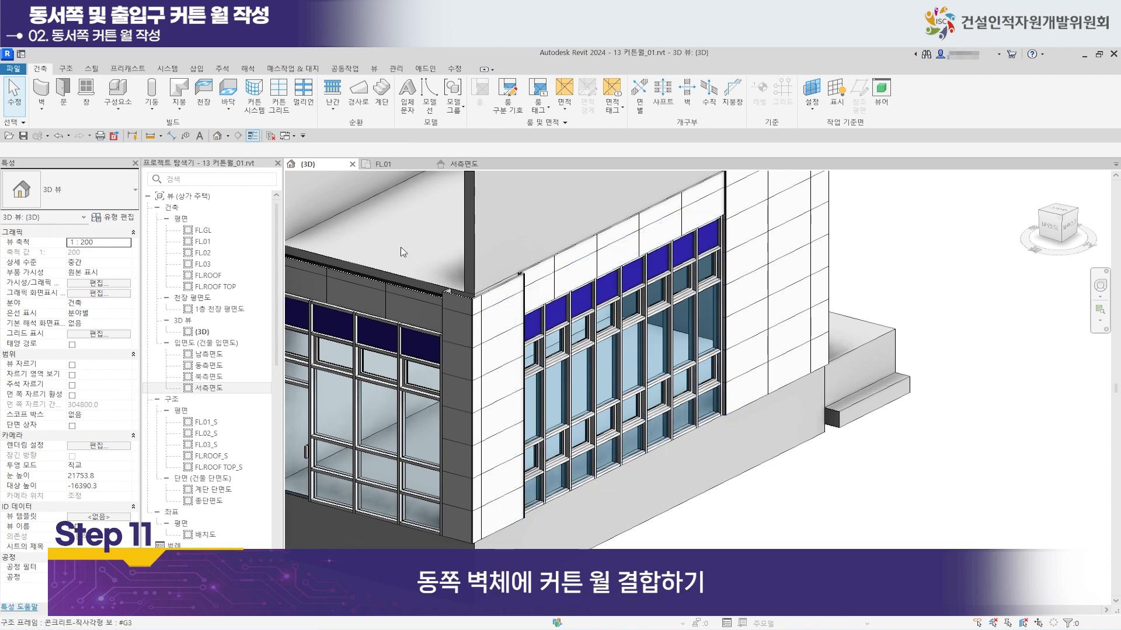
In the FL.01 plan, join the east-side #콘크리트 블록벽 wall with its outer AL panel wall and end the Join command.
left_click(398, 164)
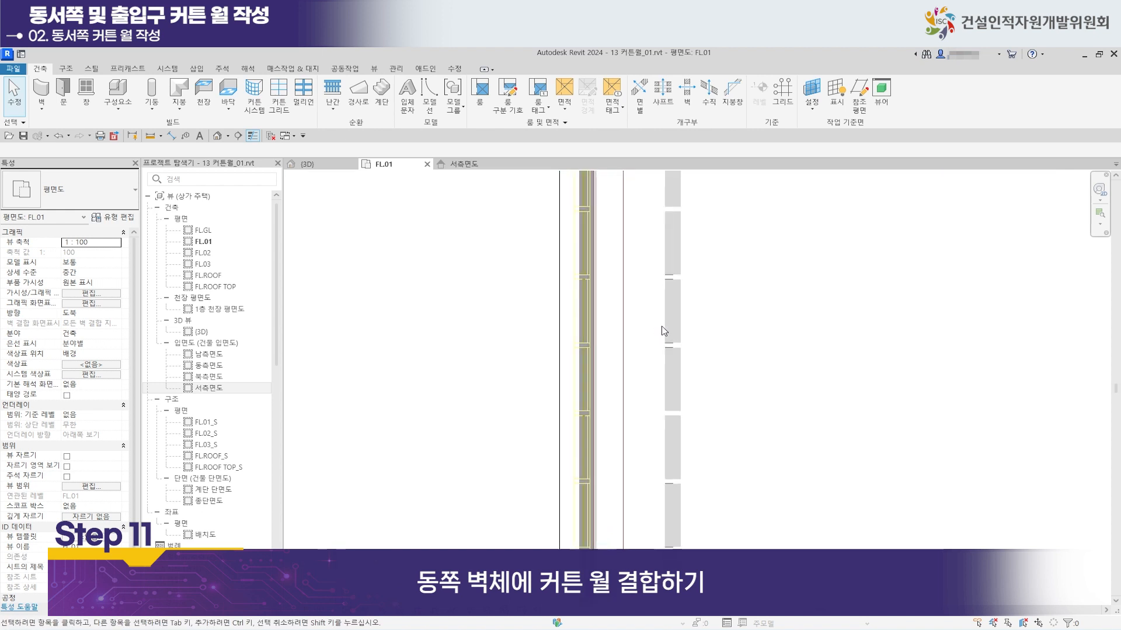
scroll(584, 325, "up", 2)
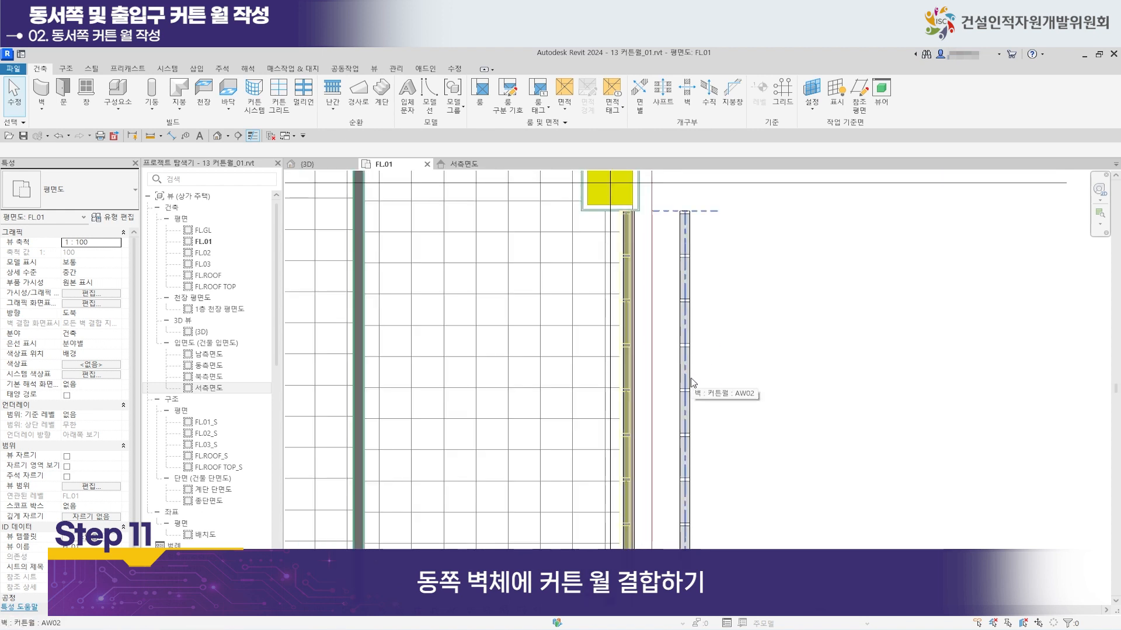
scroll(648, 379, "up", 1)
scroll(663, 403, "up", 3)
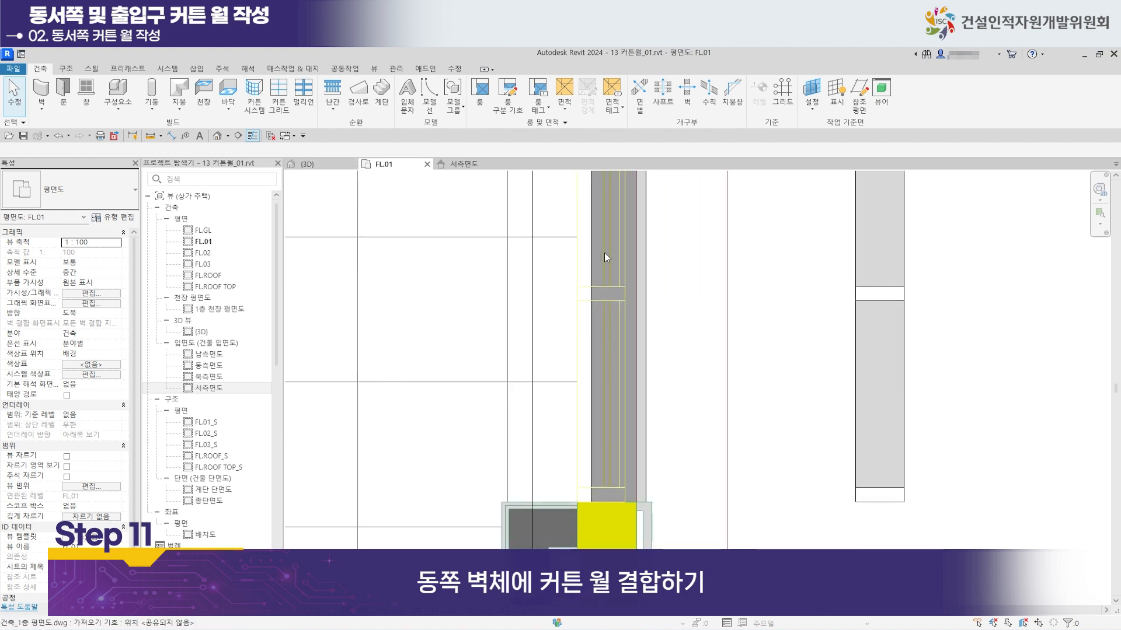
left_click(596, 338)
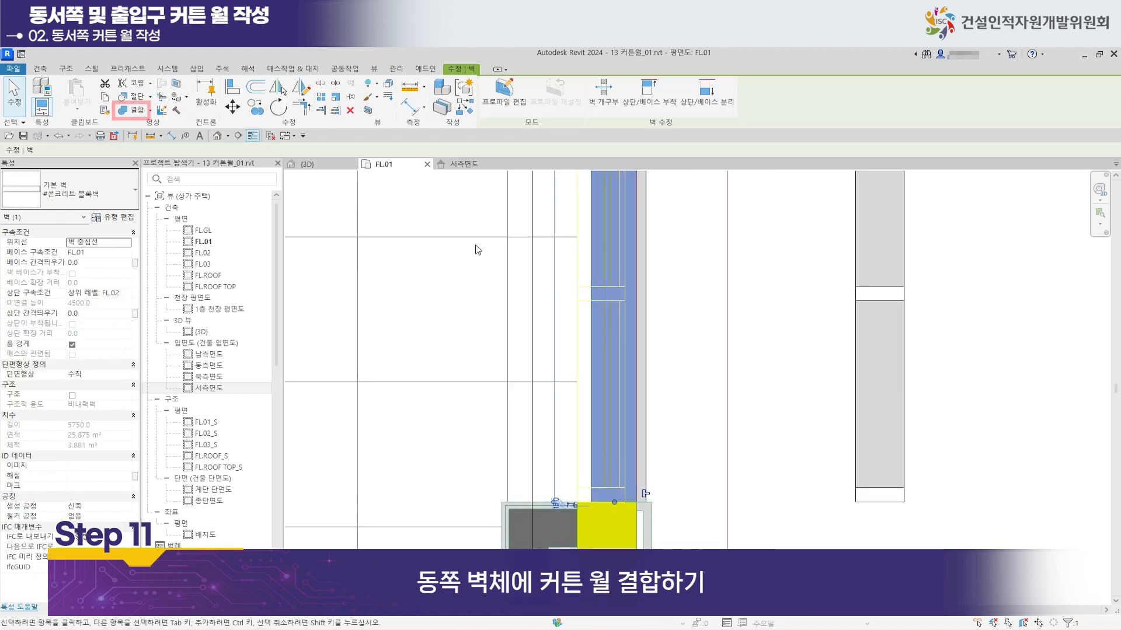
left_click(592, 330)
left_click(644, 342)
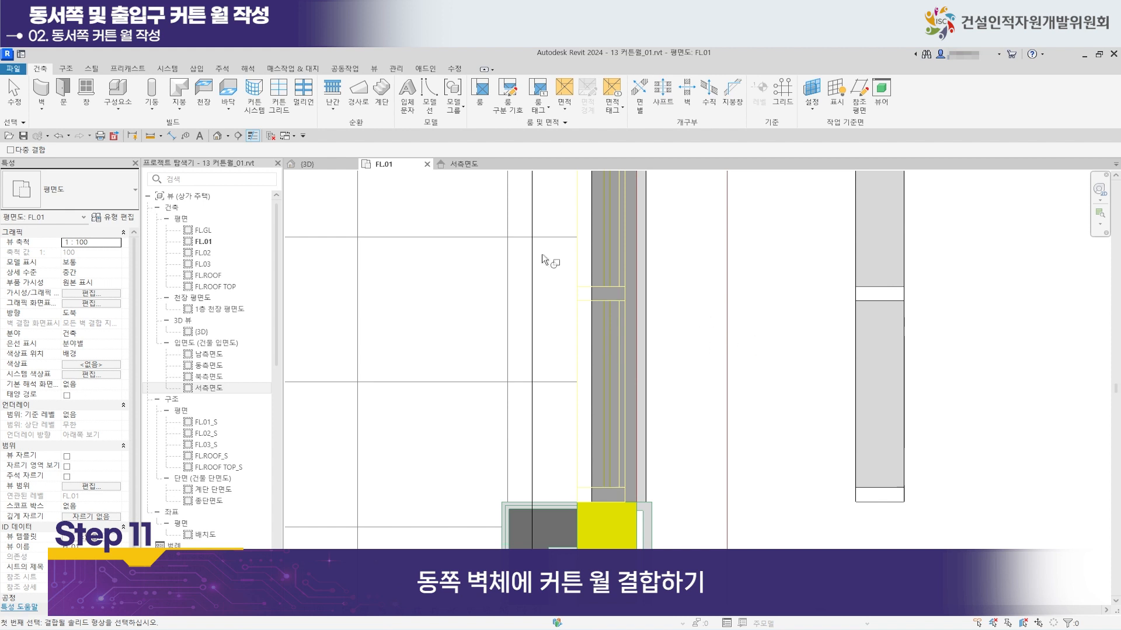
left_click(11, 97)
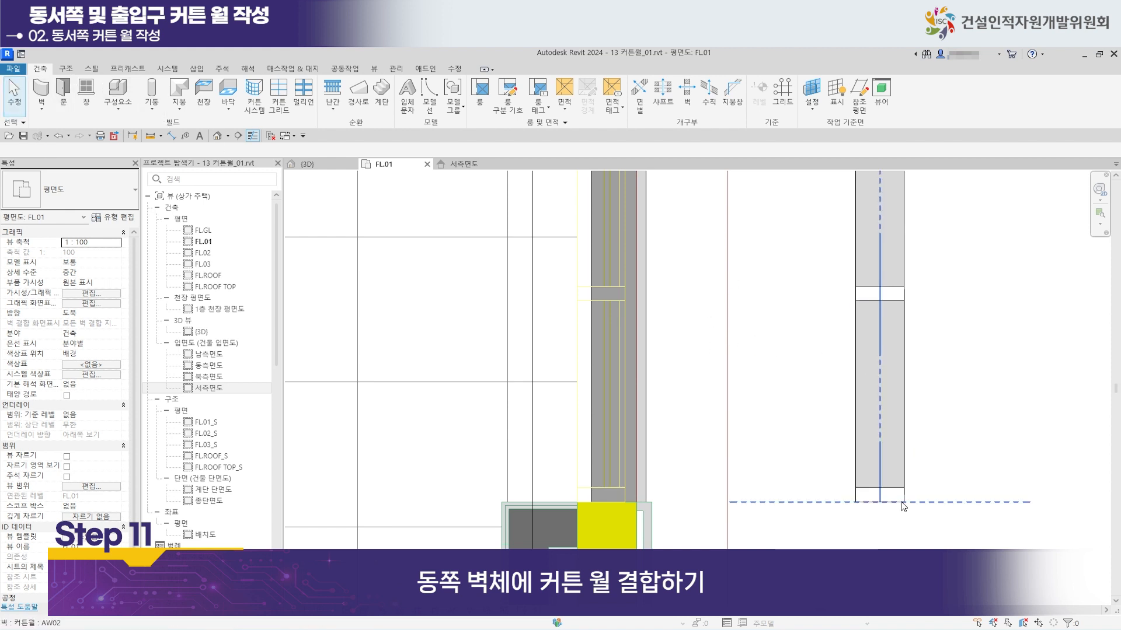
Move the east AW02 curtain wall from its outer end corner onto the outer corner of the east block wall.
left_click(879, 497)
scroll(869, 518, "up", 3)
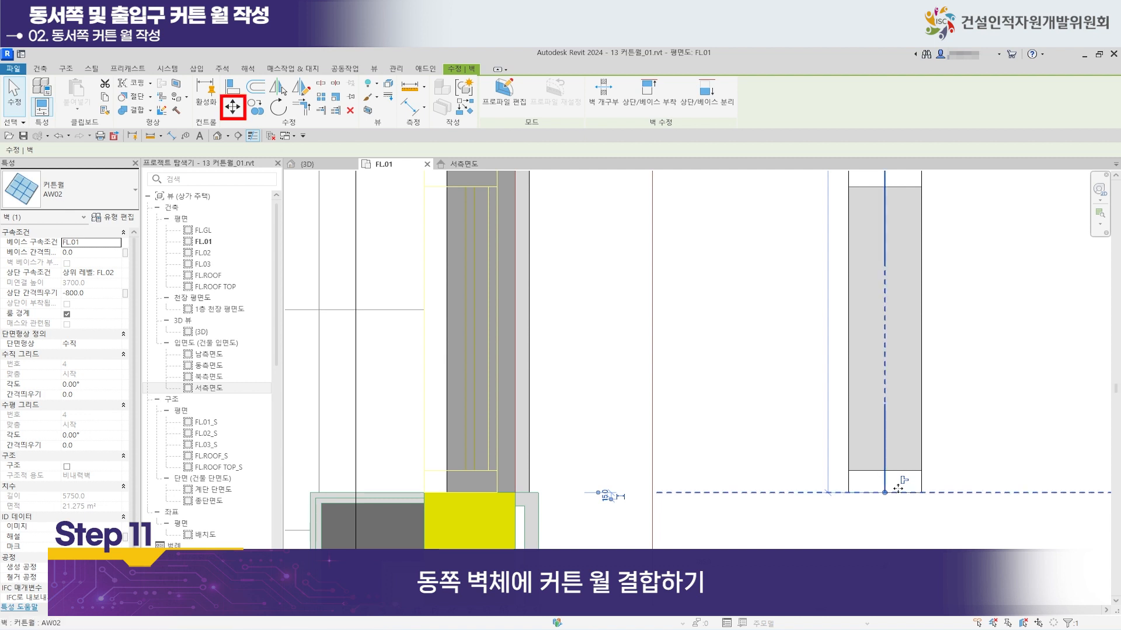
left_click(233, 106)
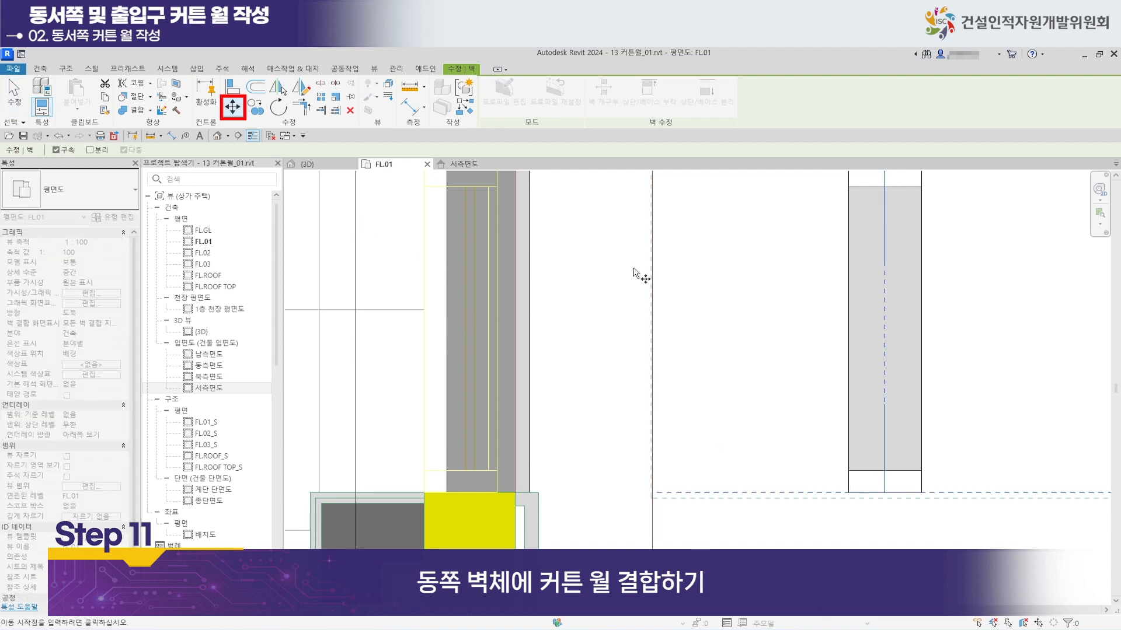
left_click(921, 493)
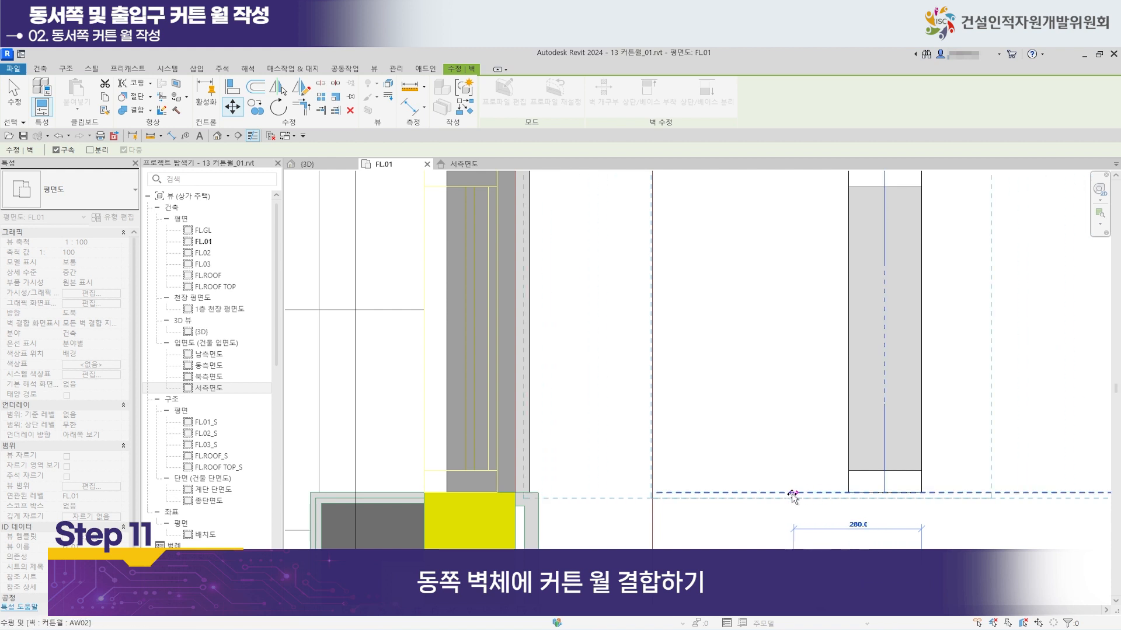
left_click(515, 493)
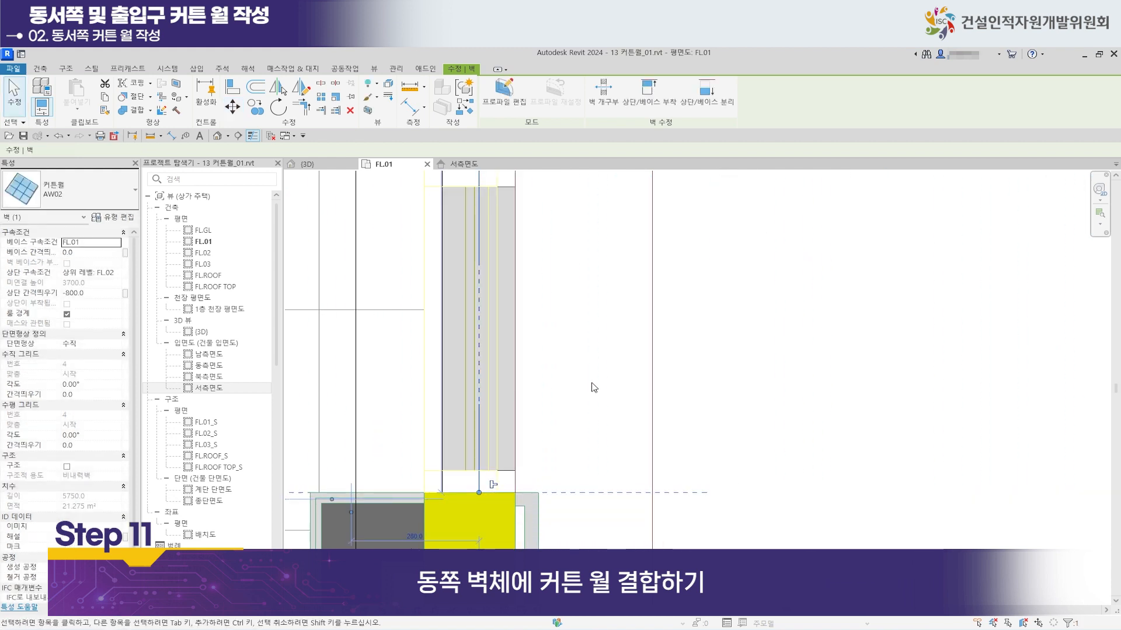
Examine from outside how the east AW02 curtain wall sits in the building's wall in the 3D view.
left_click(312, 162)
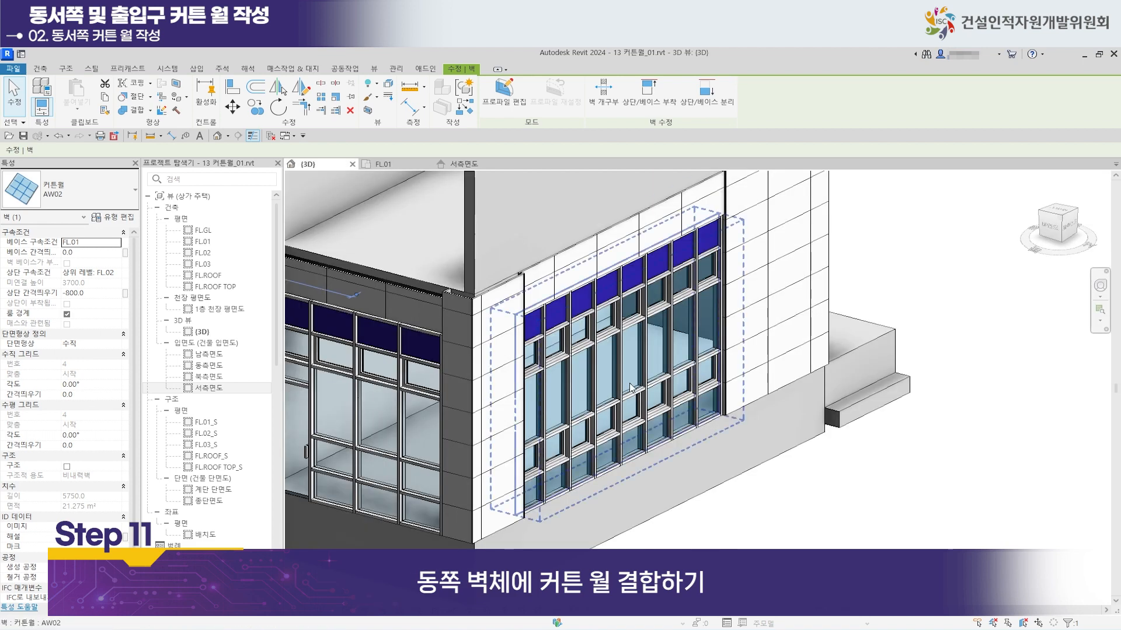
scroll(676, 386, "down", 2)
middle_click_drag(689, 411, 418, 463, "shift")
scroll(517, 405, "down", 5)
middle_click_drag(496, 414, 375, 373, "shift")
scroll(371, 369, "up", 8)
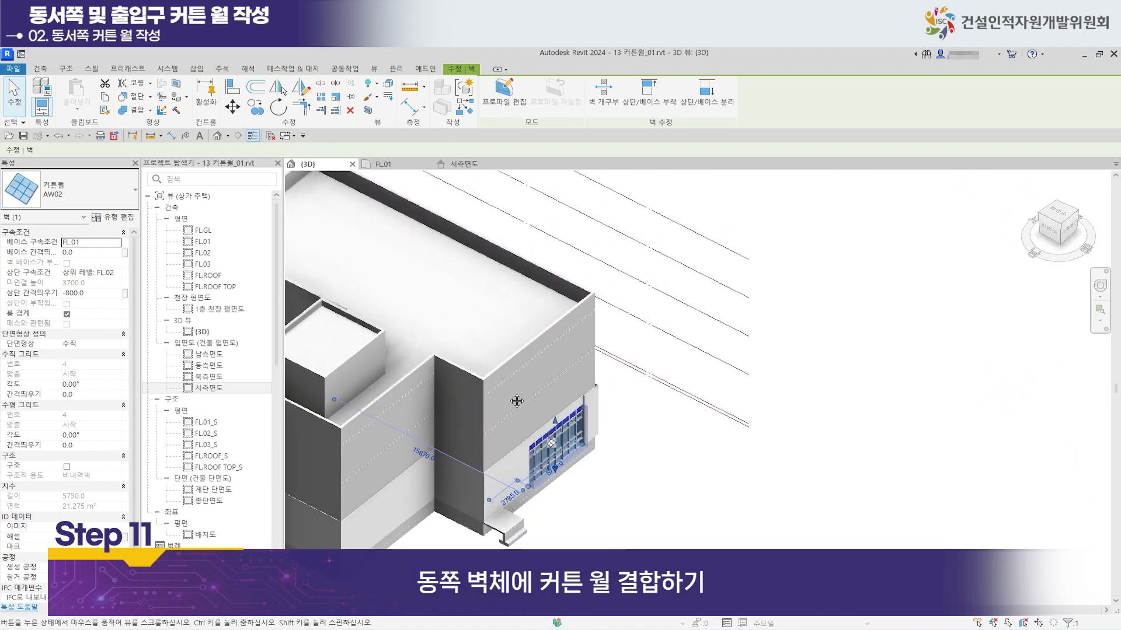
middle_click_drag(534, 398, 531, 490, "shift")
scroll(531, 491, "down", 5)
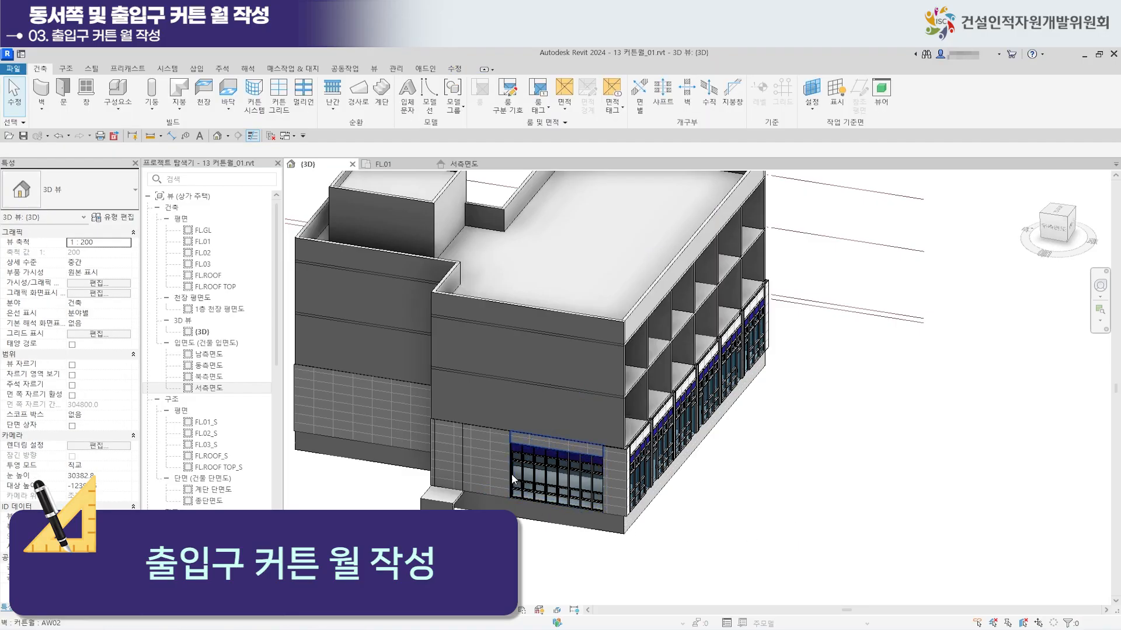
Examine the recessed entrance corner with its porch and steps behind the east curtain wall in the 3D view.
scroll(514, 473, "up", 4)
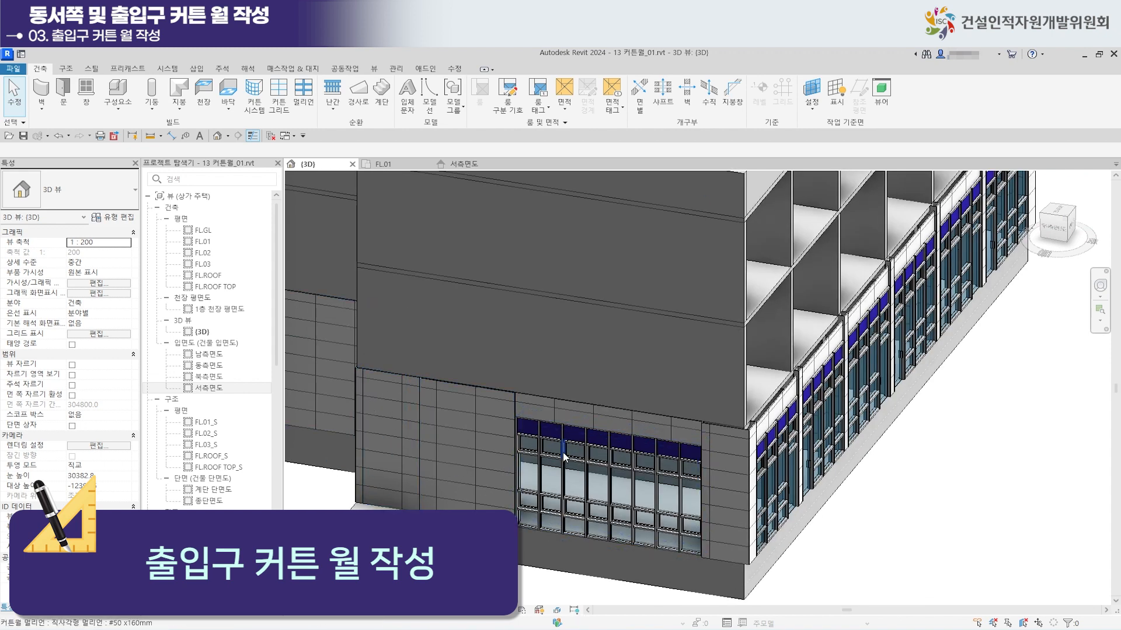
scroll(565, 457, "down", 5)
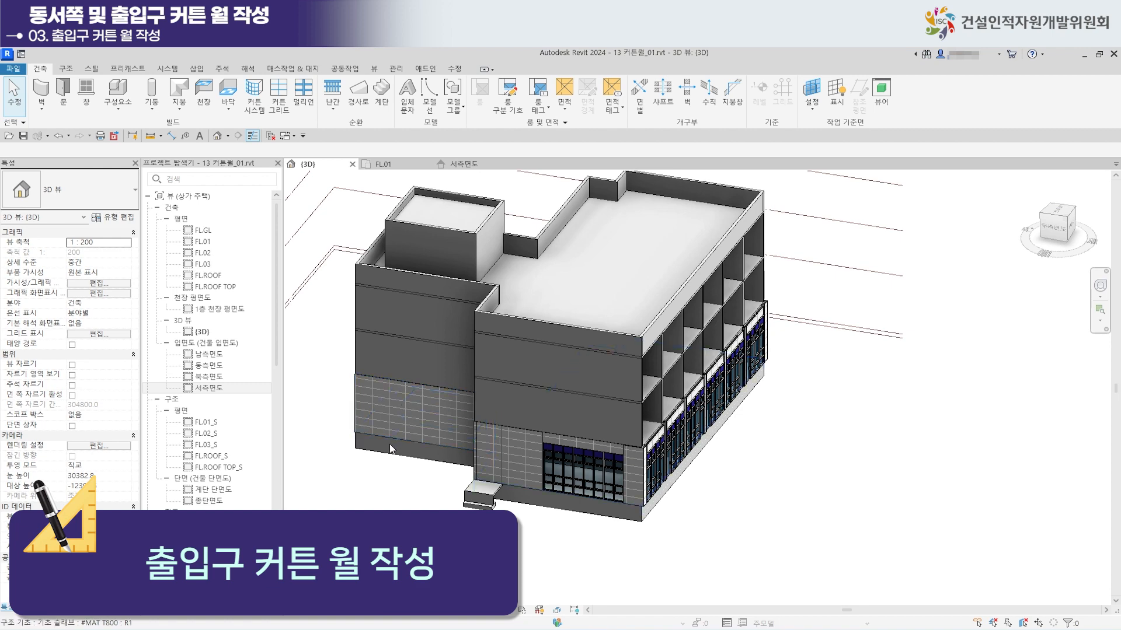
middle_click_drag(411, 454, 526, 420, "shift")
scroll(517, 416, "up", 5)
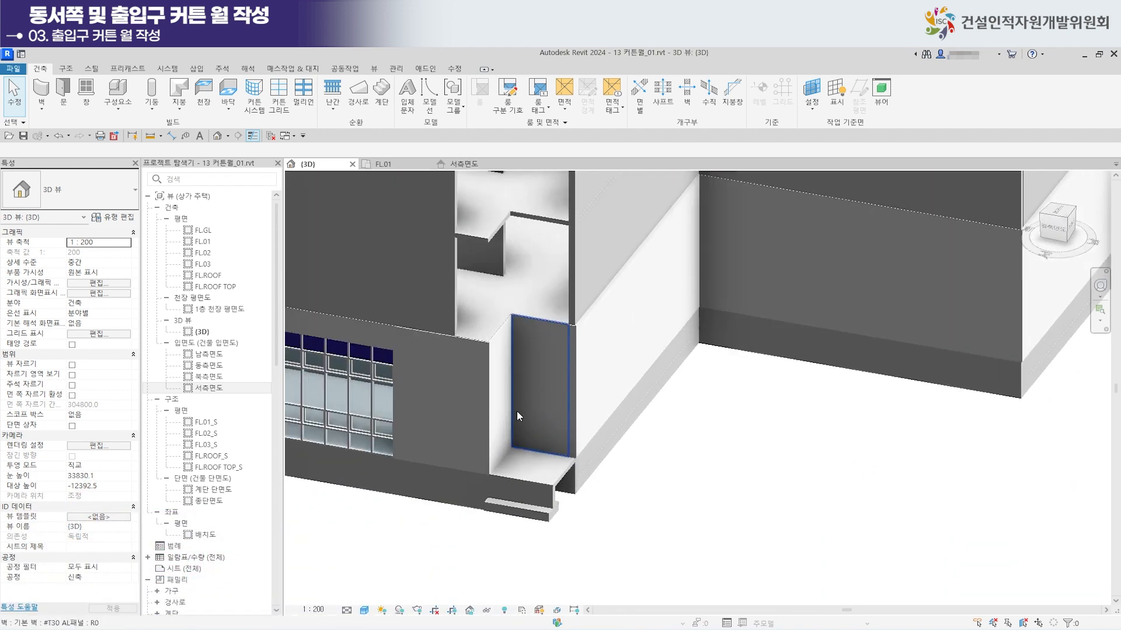
scroll(517, 416, "up", 1)
middle_click_drag(660, 429, 998, 443, "shift")
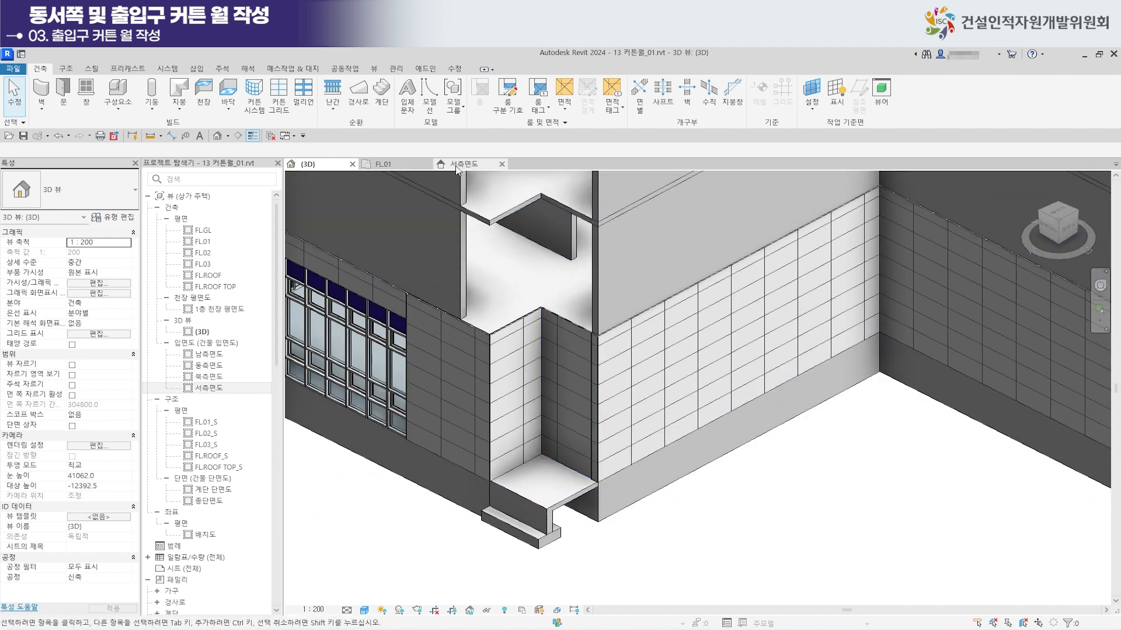
In the FL.01 plan, start an architectural wall near the west entrance and duplicate the curtain wall type AW02 as AD01.
left_click(404, 168)
scroll(652, 382, "down", 4)
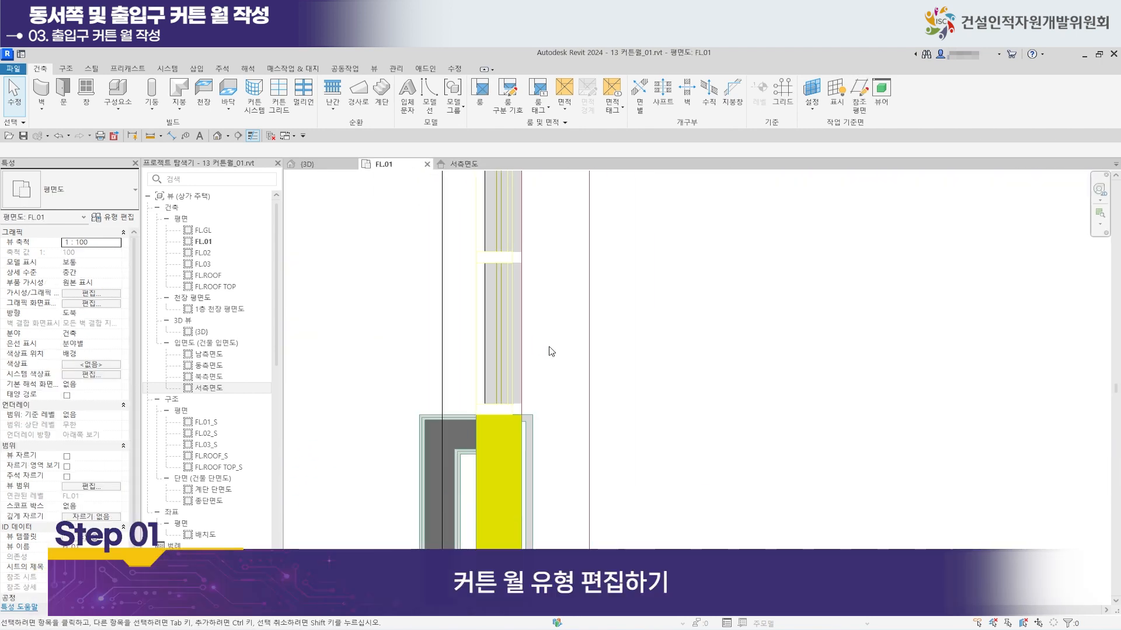
scroll(653, 383, "down", 4)
middle_click_drag(663, 386, 874, 385)
scroll(543, 415, "up", 15)
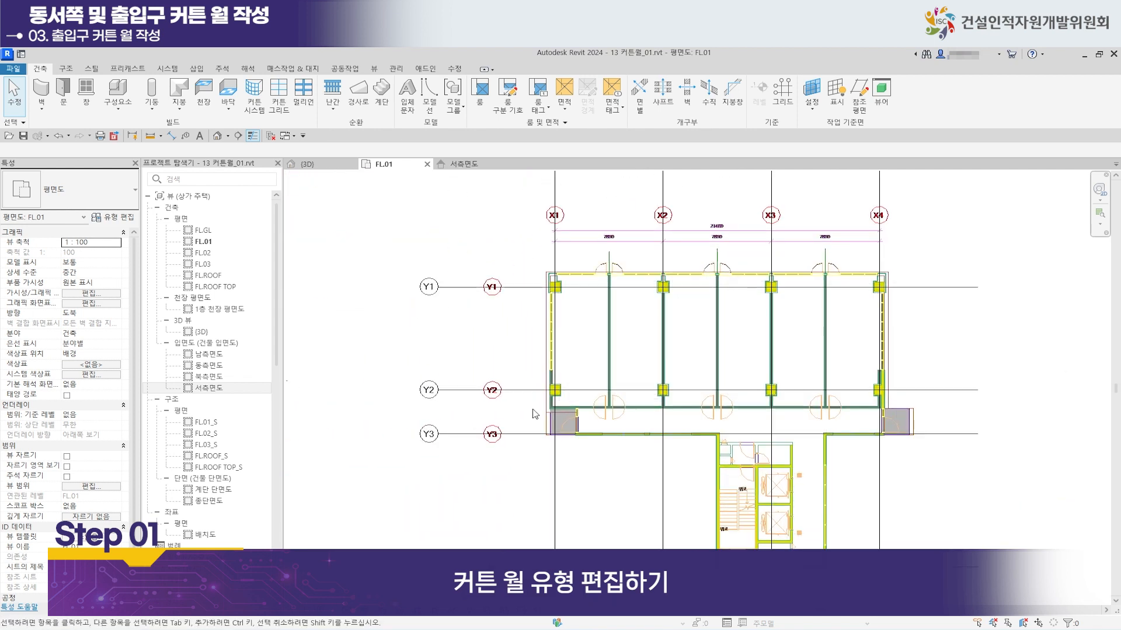
middle_click_drag(580, 459, 429, 425)
scroll(590, 427, "up", 1)
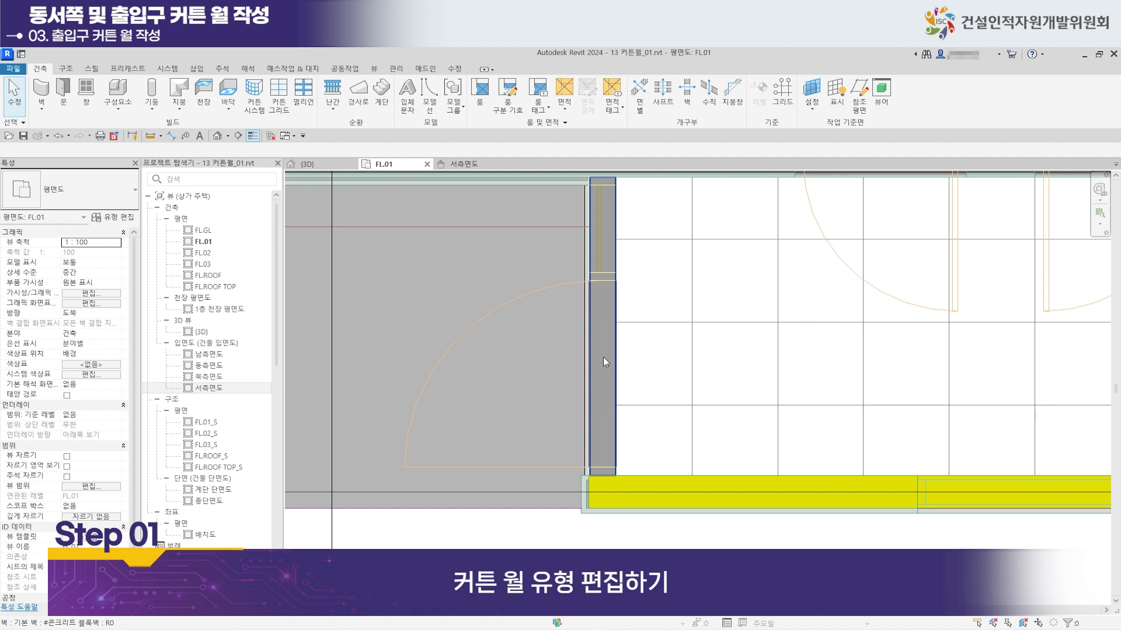
scroll(603, 357, "down", 3)
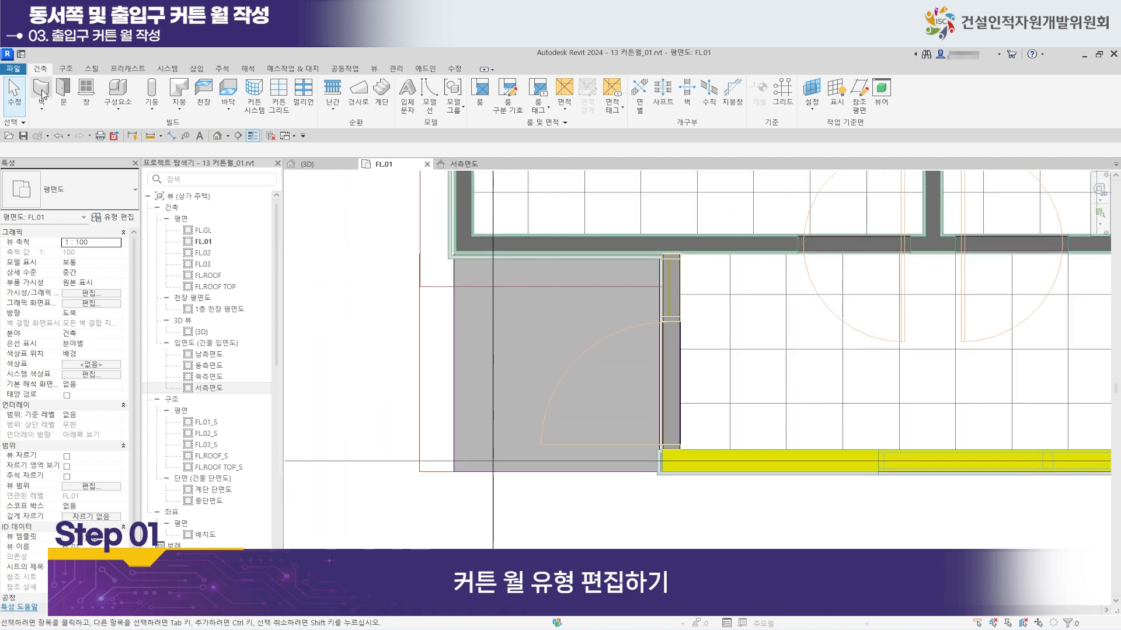
left_click(41, 106)
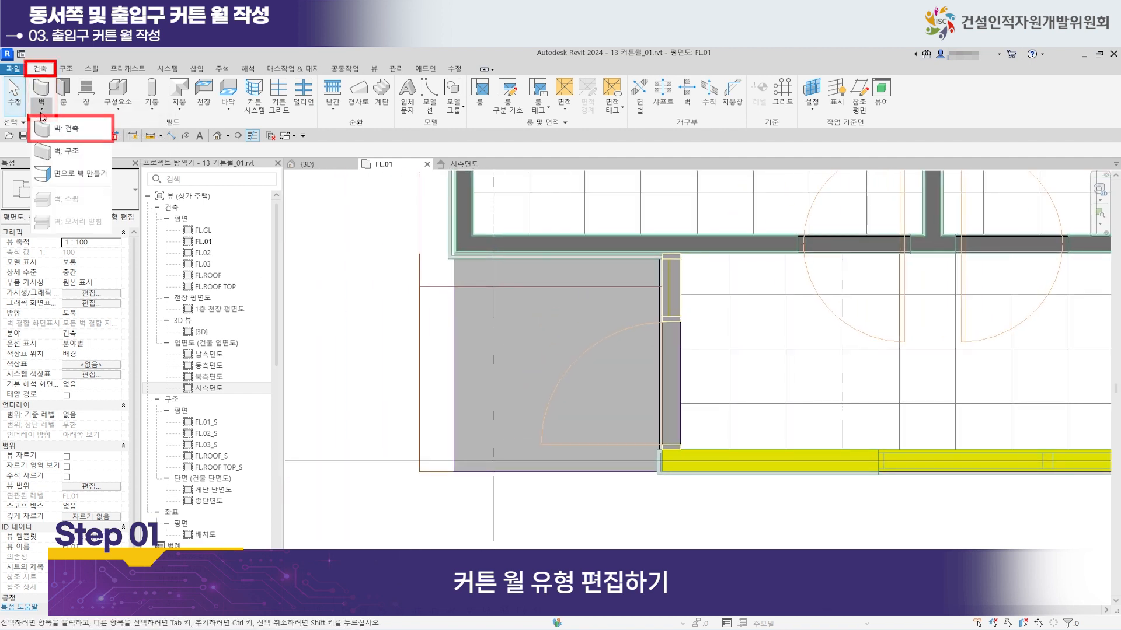
left_click(73, 130)
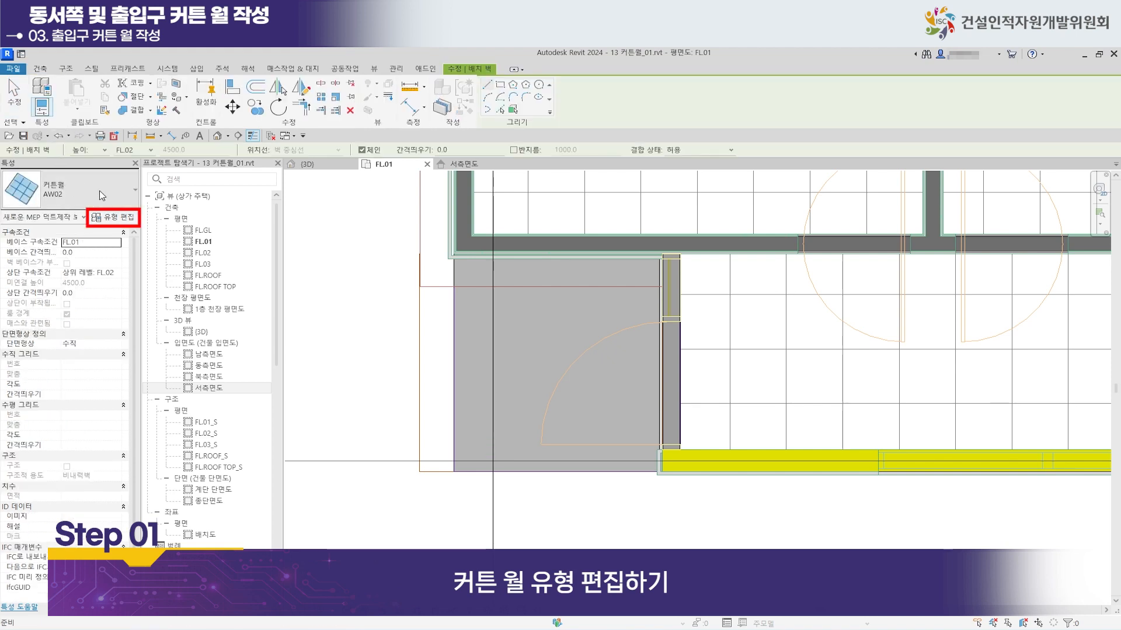
left_click(126, 220)
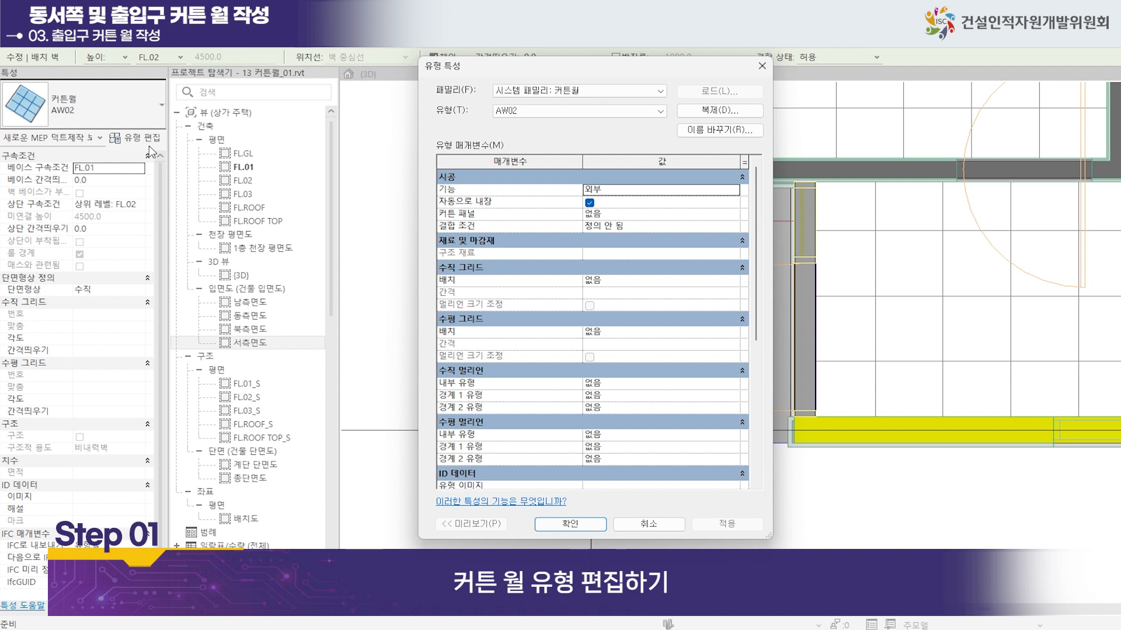
left_click(719, 111)
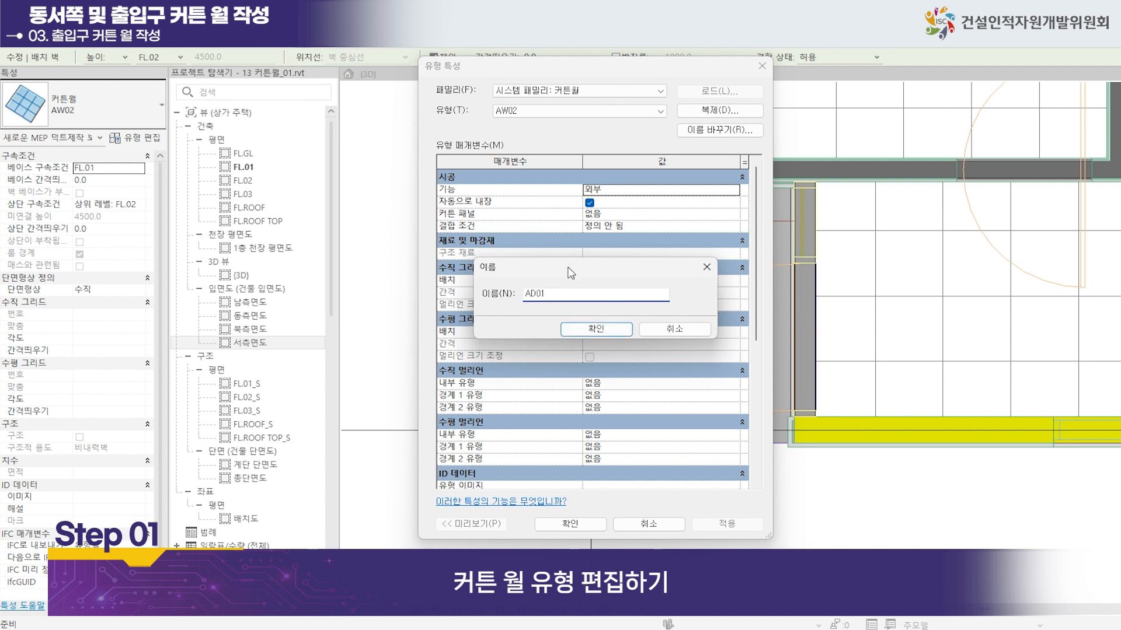
left_click(600, 330)
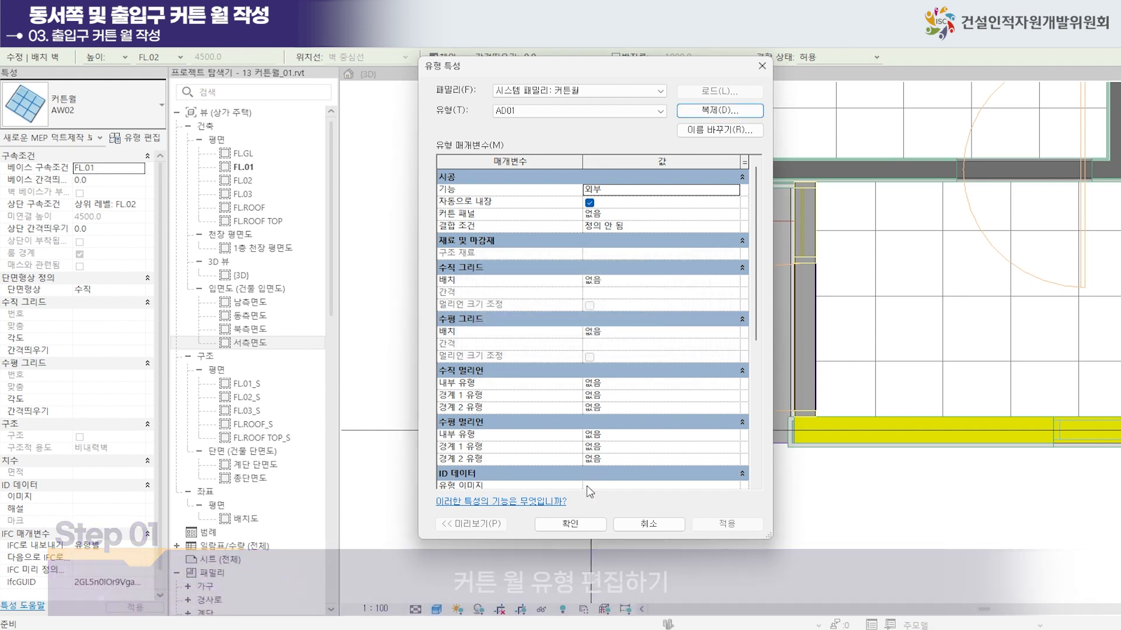
left_click(578, 525)
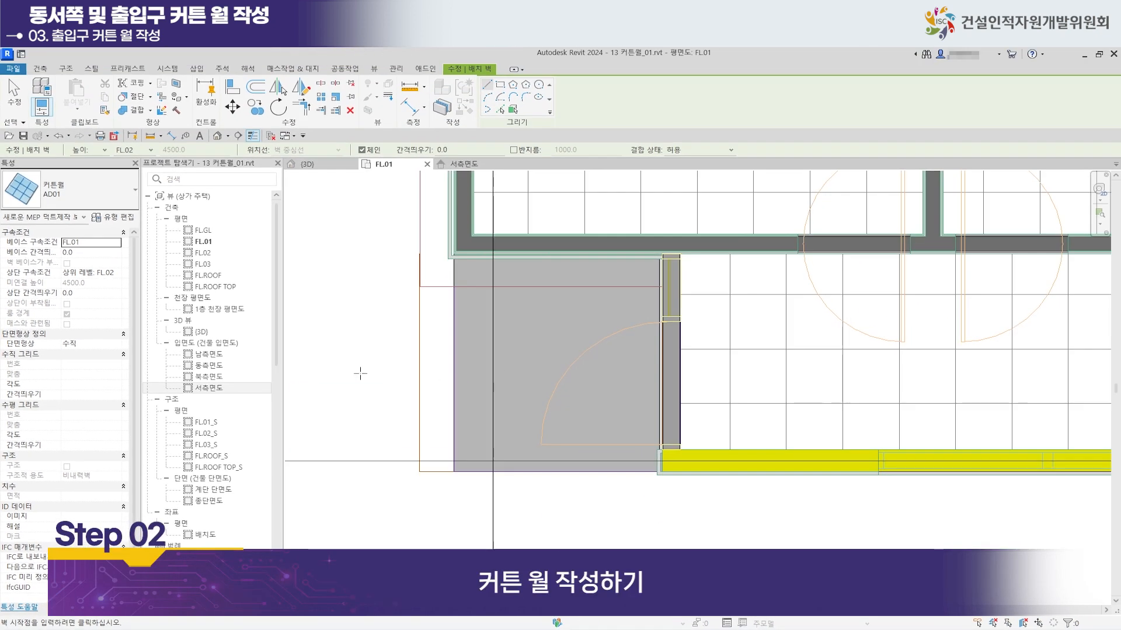
Draw a vertical AD01 curtain wall about 1600 mm long outside the building, west of the entrance porch.
left_click(355, 450)
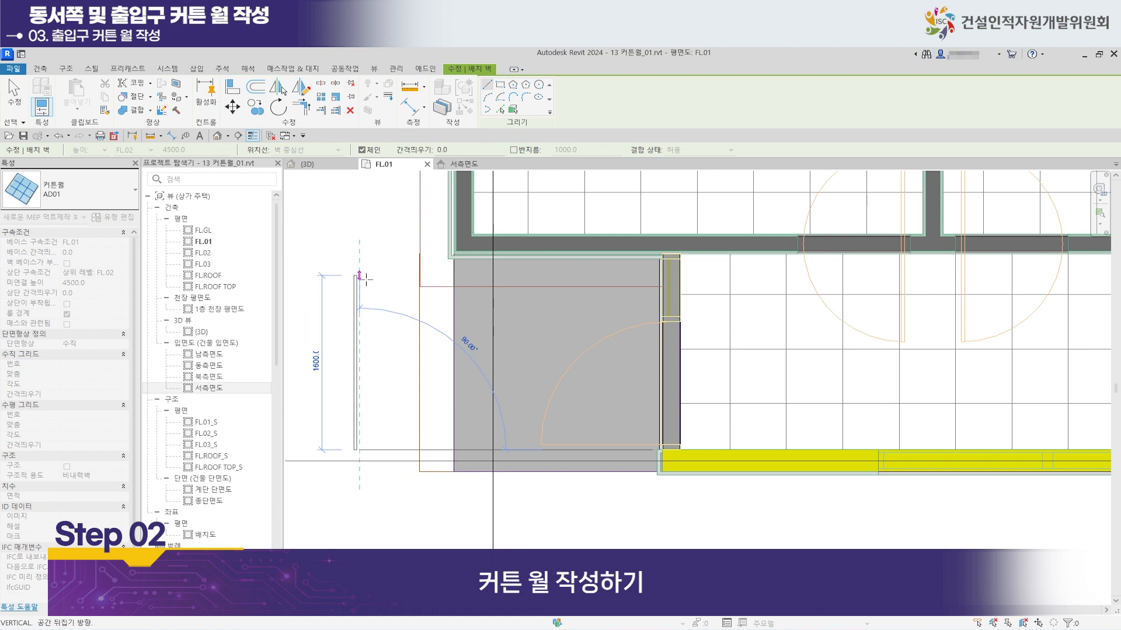
left_click(355, 275)
key("Escape")
Align the lower end of the AD01 curtain wall with the lower end of the entrance's #콘크리트 블록벽 wall.
mouse_move(328, 372)
middle_mouse_down()
mouse_move(427, 400)
mouse_move(417, 408)
middle_mouse_up()
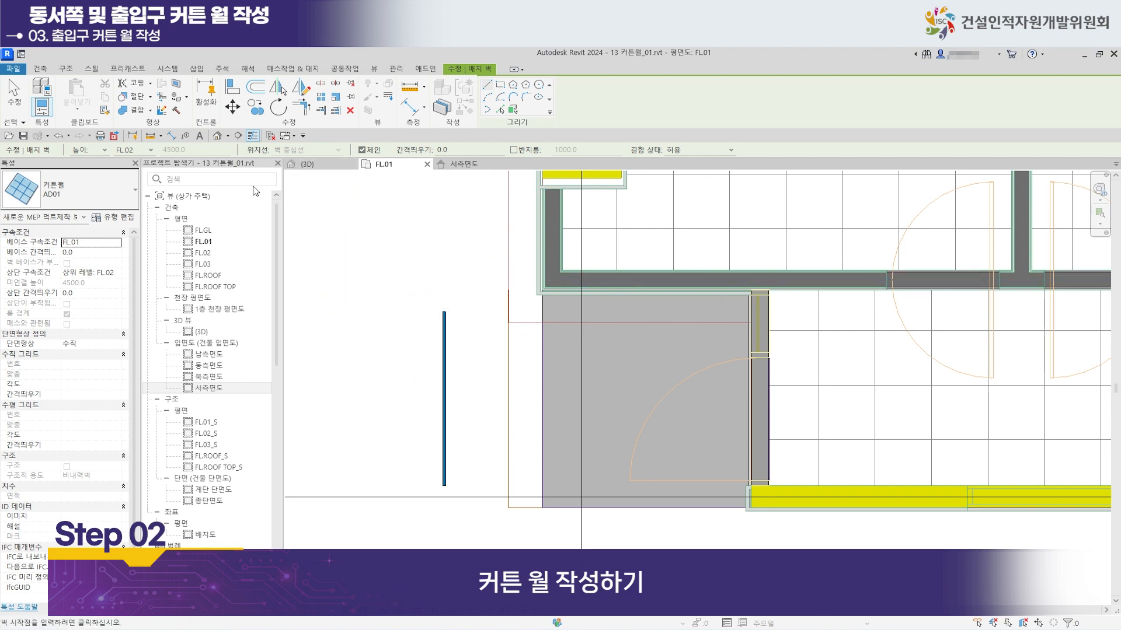
left_click(231, 88)
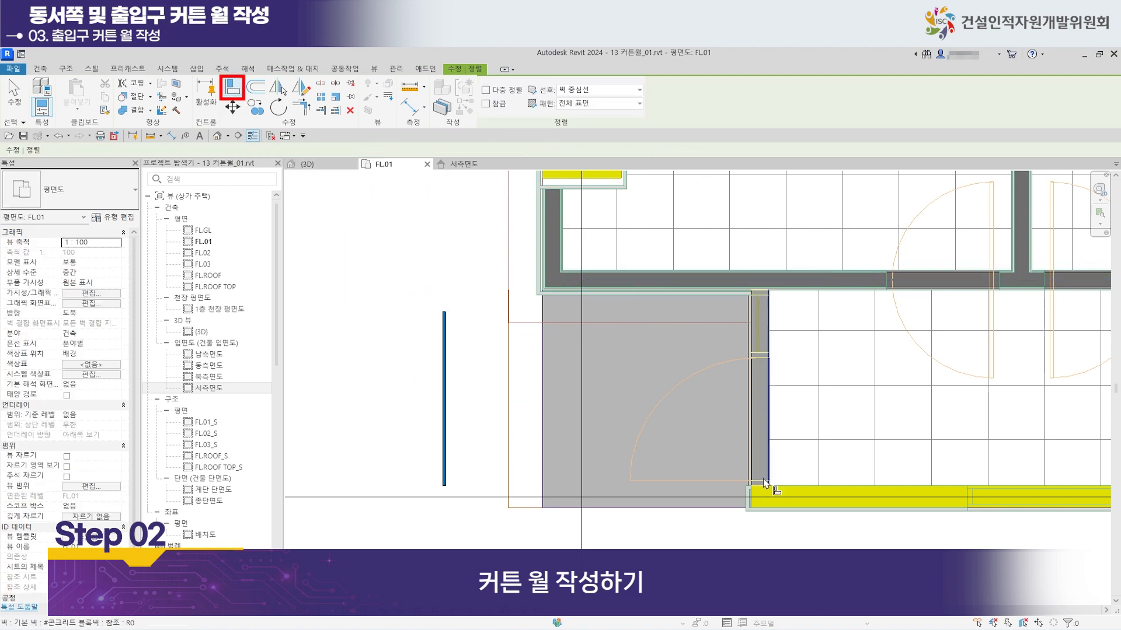
scroll(775, 473, "up", 2)
scroll(775, 472, "up", 2)
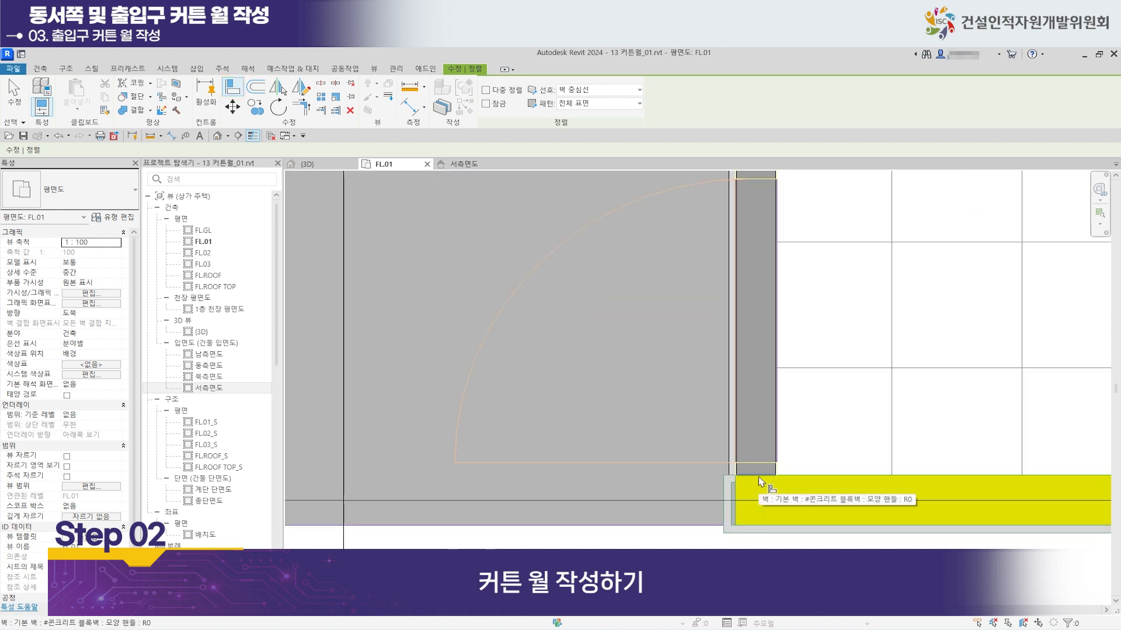
scroll(760, 481, "down", 3)
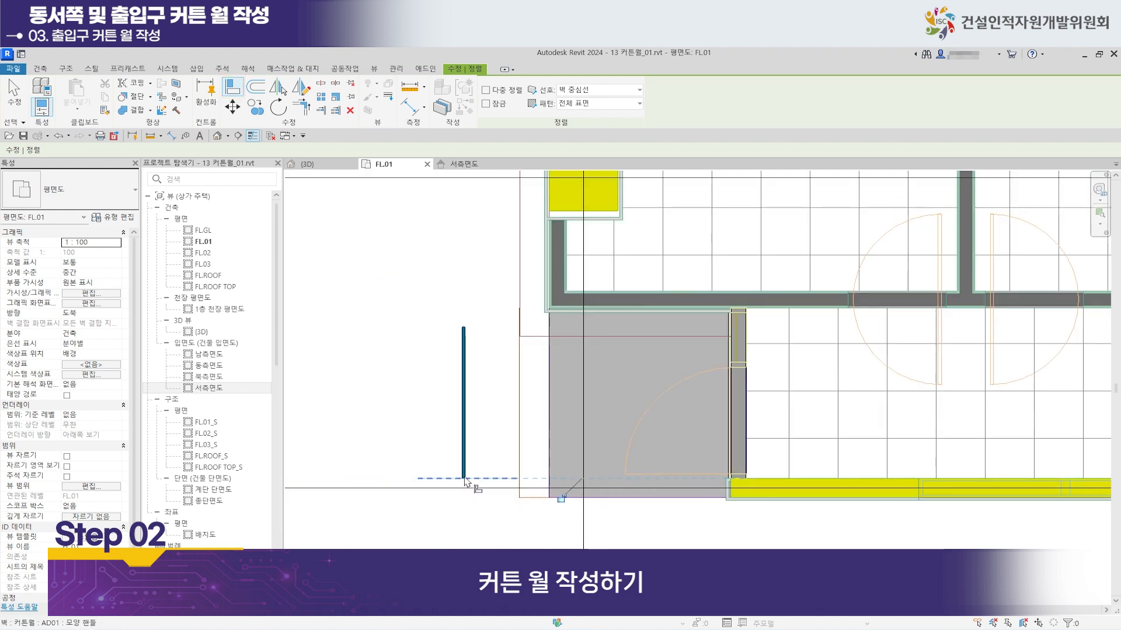
Align the upper end of the AD01 curtain wall with the upper end of the entrance block wall and end the Align command.
scroll(730, 308, "up", 5)
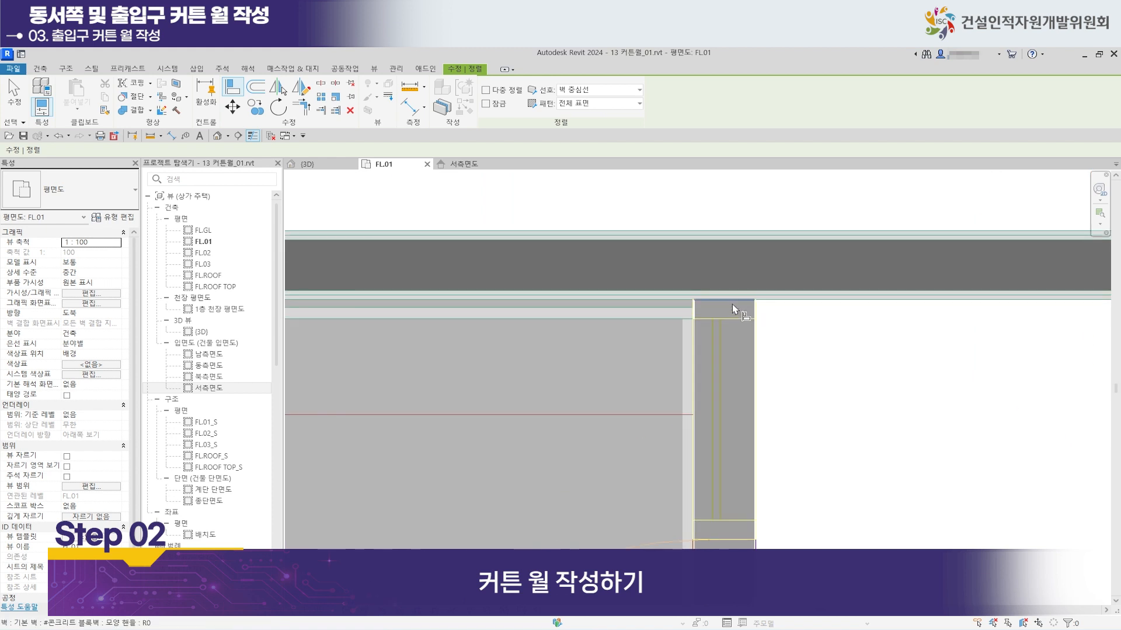
scroll(723, 302, "up", 3)
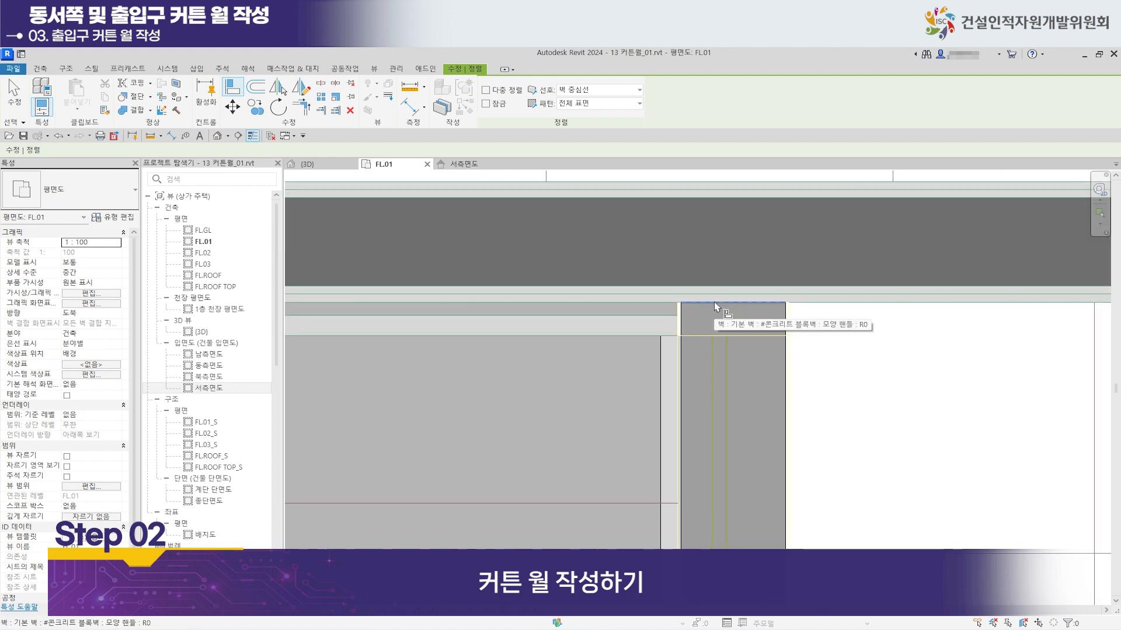
middle_click_drag(713, 318, 655, 347)
scroll(697, 348, "down", 9)
scroll(400, 382, "up", 1)
left_click(310, 370)
middle_click_drag(339, 385, 545, 312)
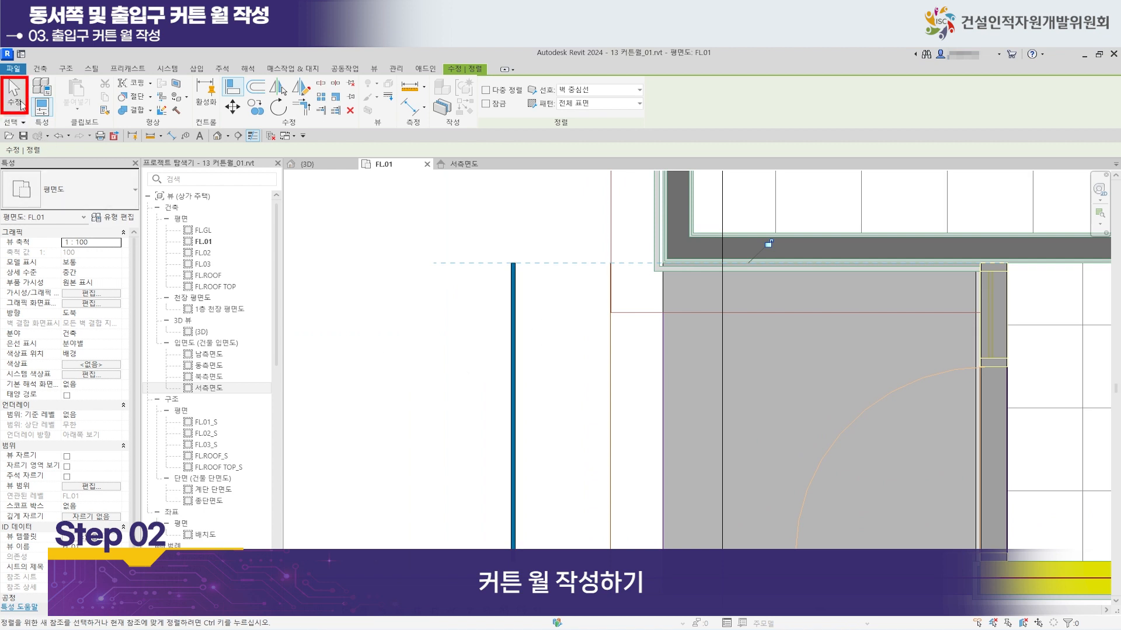
left_click(14, 93)
Check the AD01 curtain wall's length and move it farther west, about 1500 mm from the nearby block wall.
left_click(513, 385)
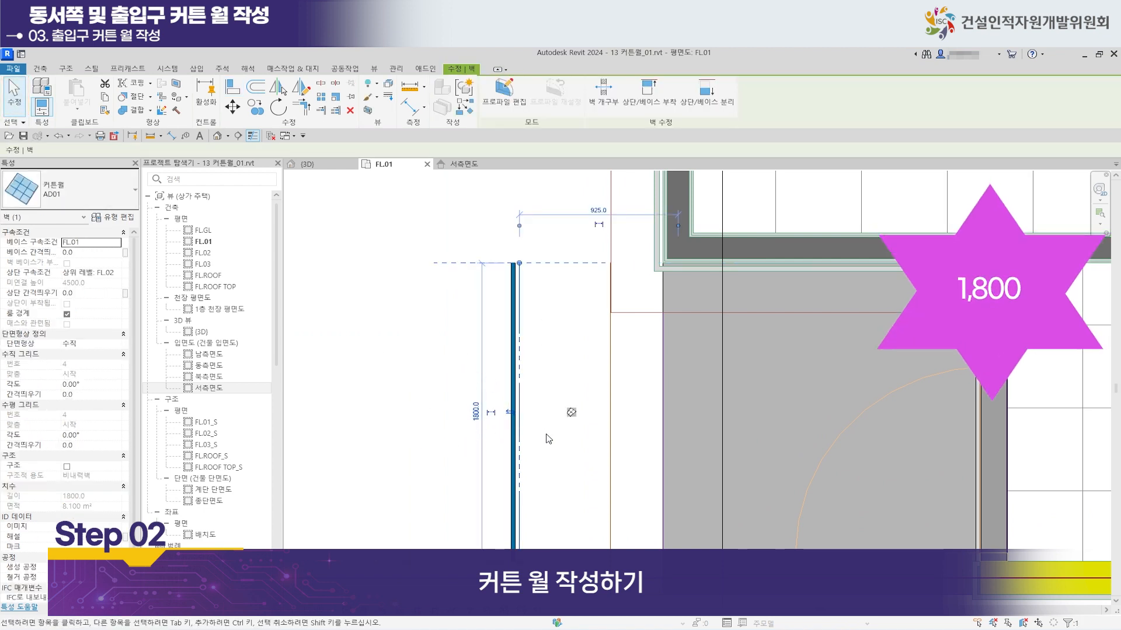
left_click(401, 355)
left_click(519, 412)
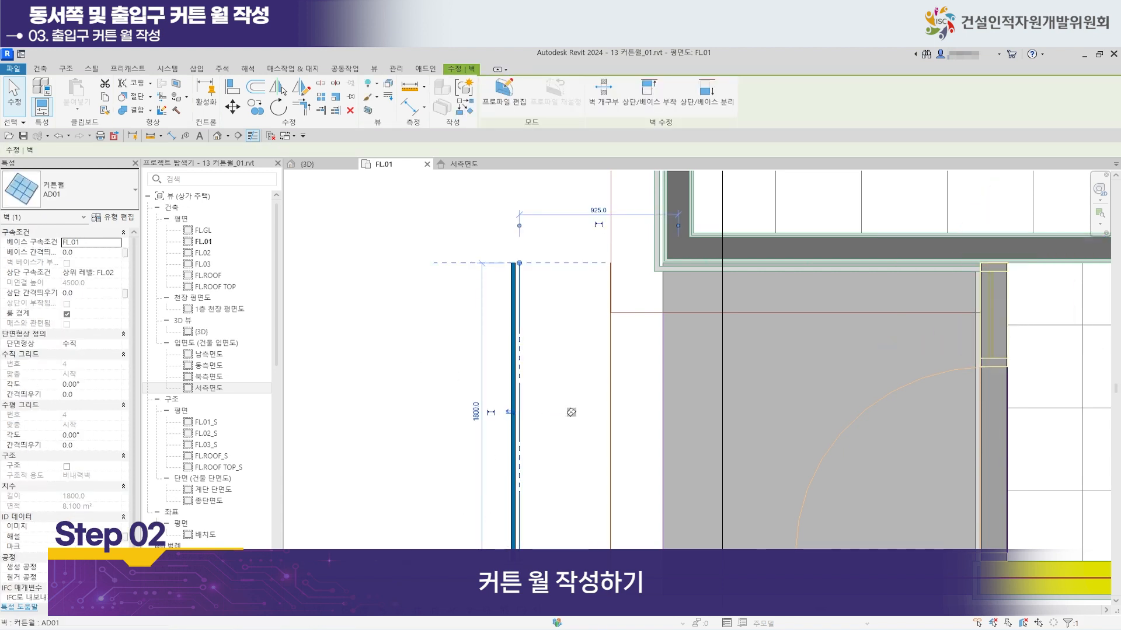
left_click_drag(511, 501, 415, 502)
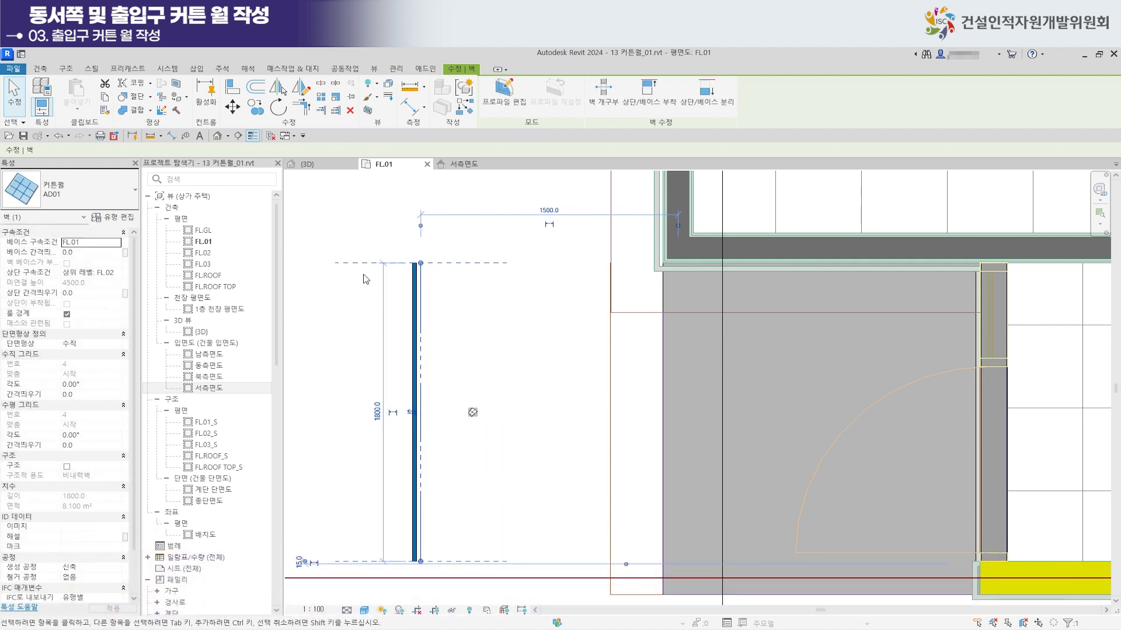
In the 3D view, change the AD01 curtain wall's glass panel to the system panel type #복층유리.
left_click(324, 167)
middle_click_drag(463, 478, 584, 571, "shift")
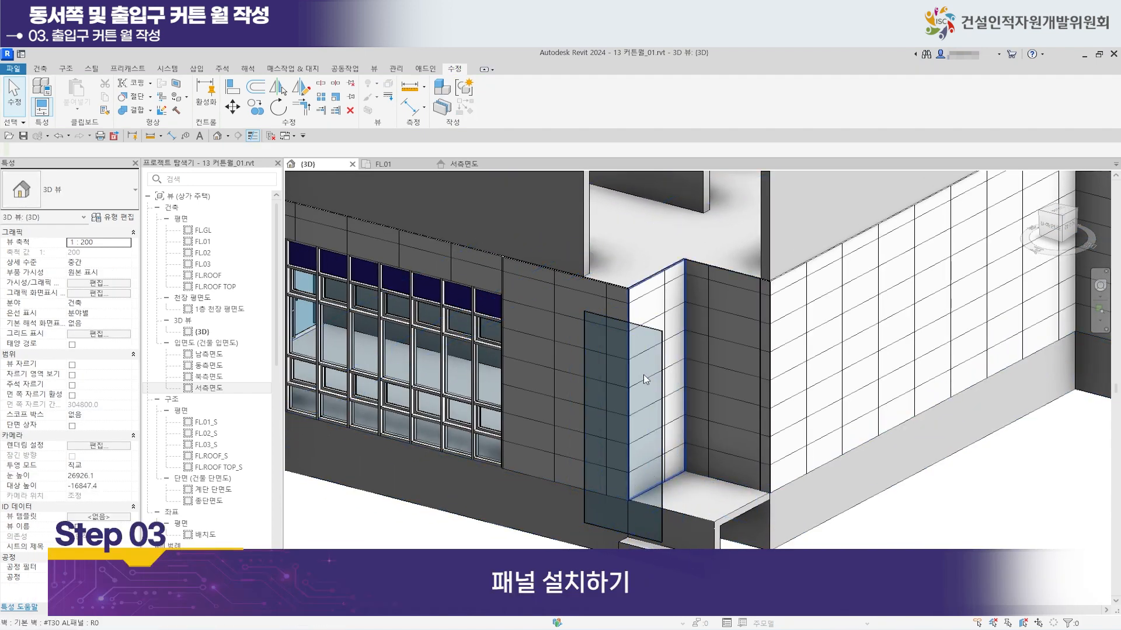
left_click(653, 409)
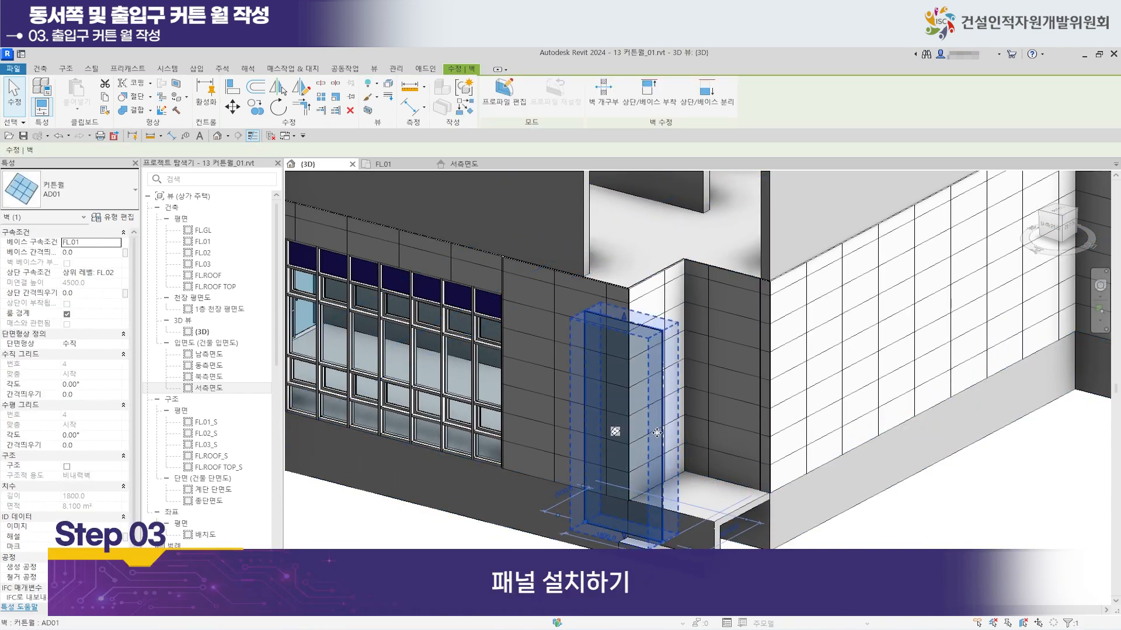
left_click(650, 393)
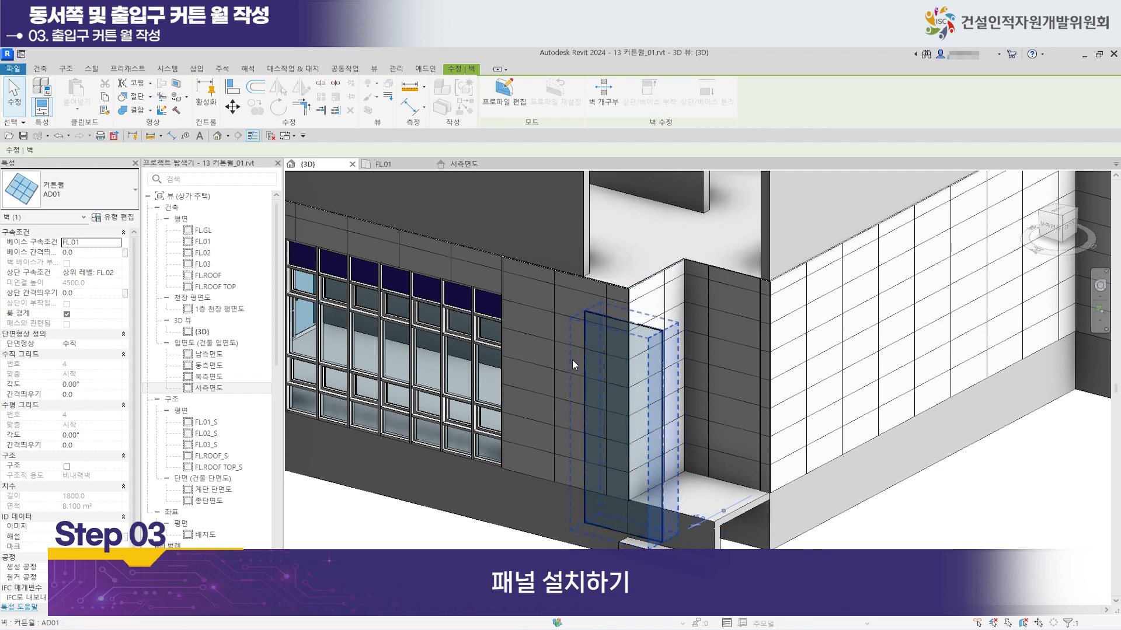
scroll(586, 379, "up", 3)
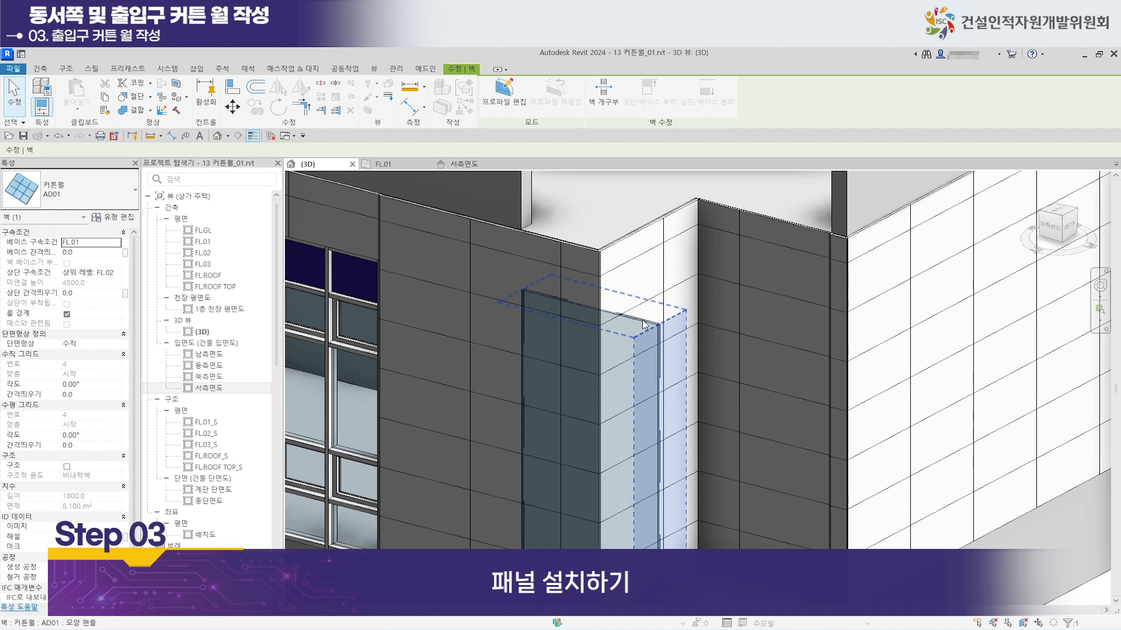
left_click(619, 350)
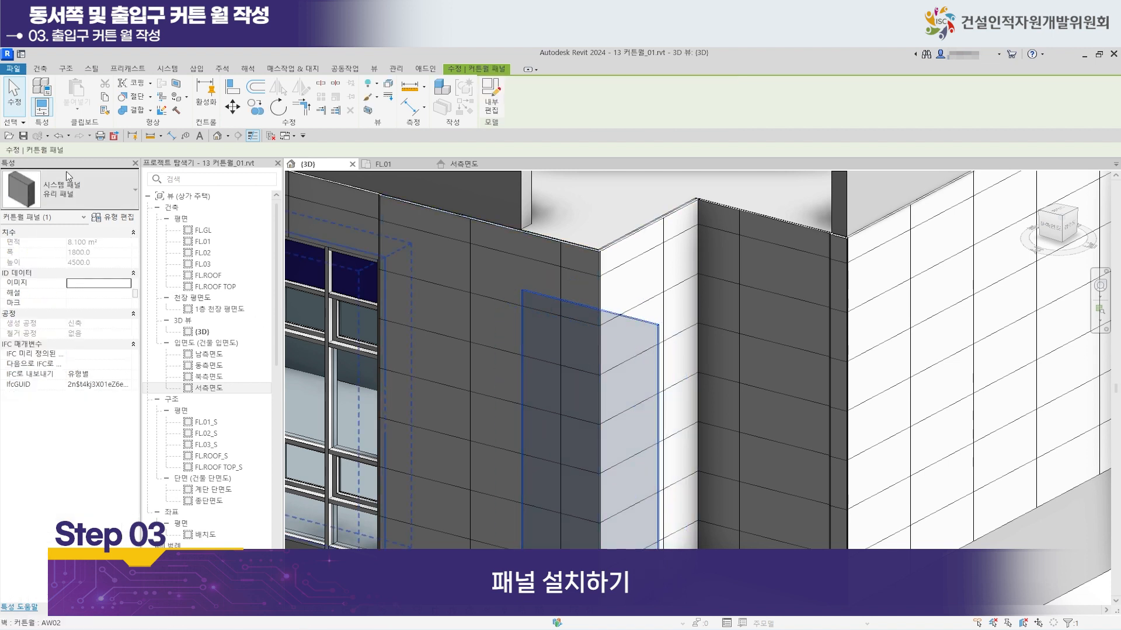
left_click(123, 203)
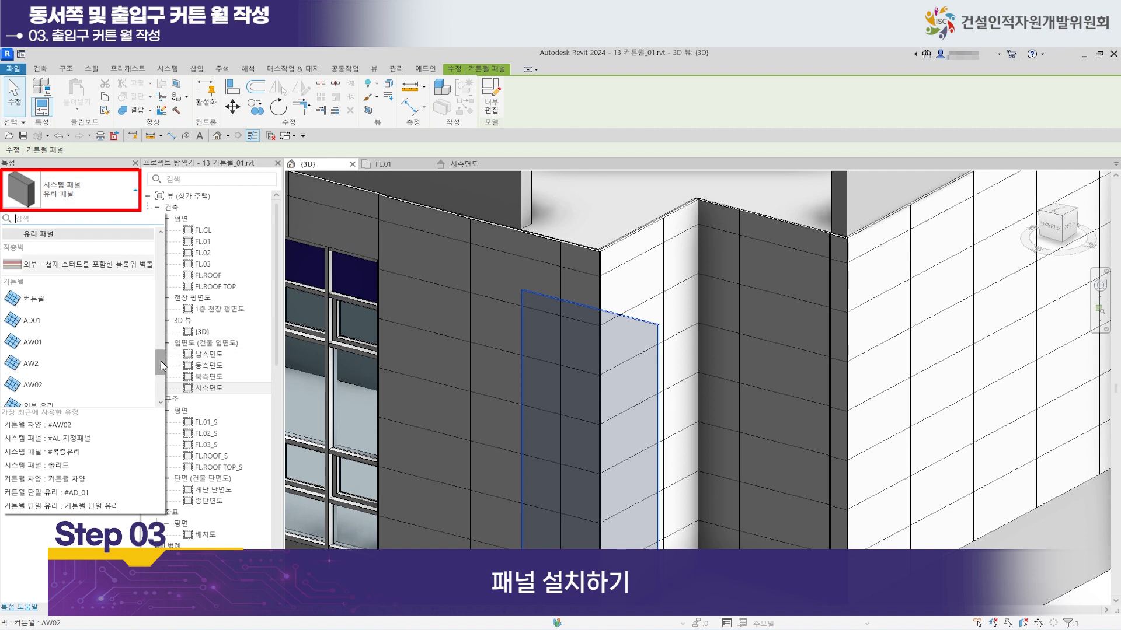
scroll(88, 350, "up", 3)
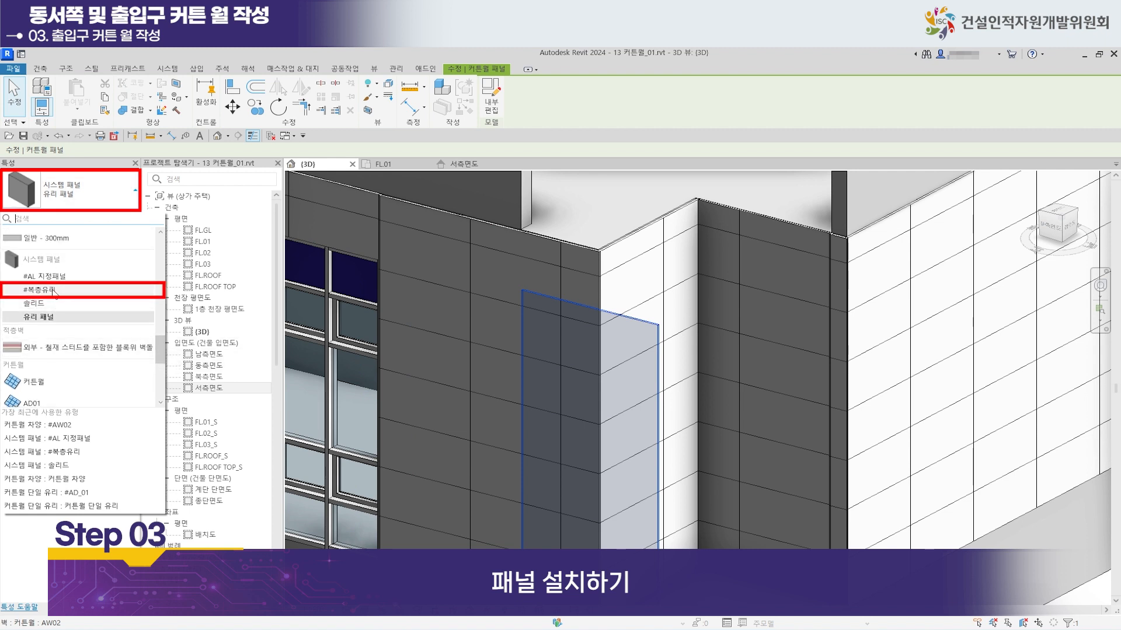
left_click(54, 290)
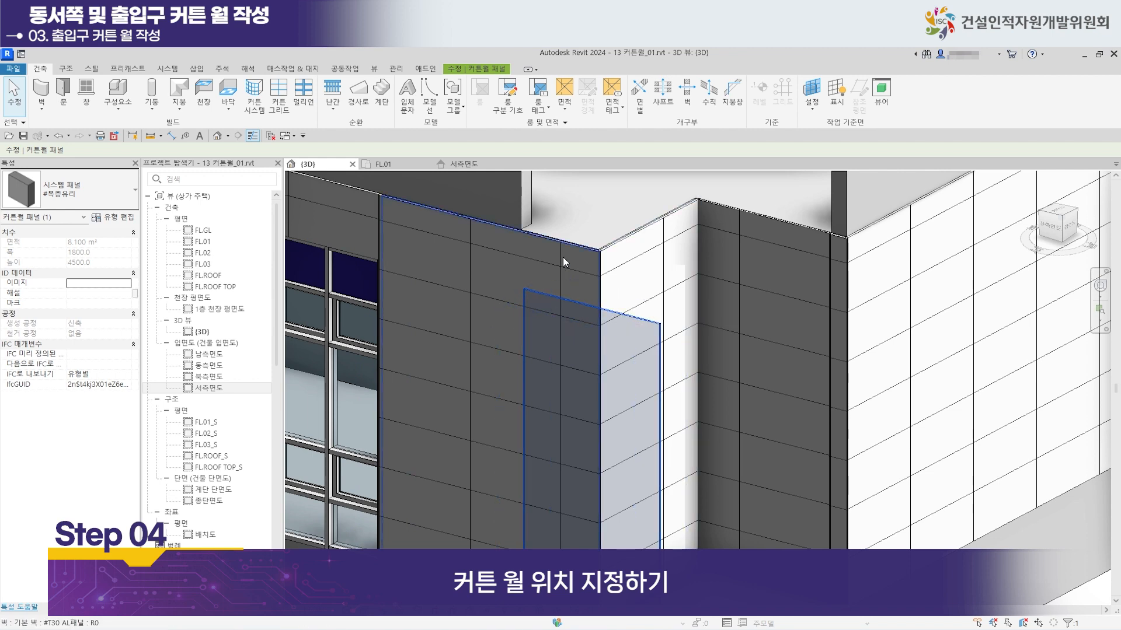
In the west elevation (서측면도), set the AD01 curtain wall's top offset to -800.
double_click(224, 388)
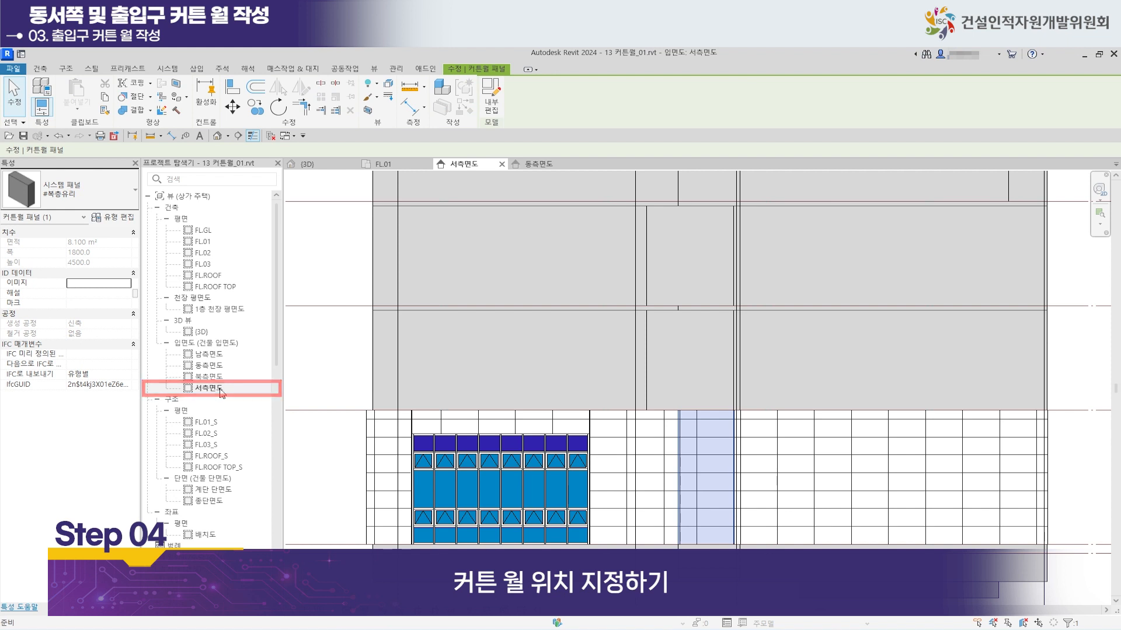
scroll(743, 408, "up", 2)
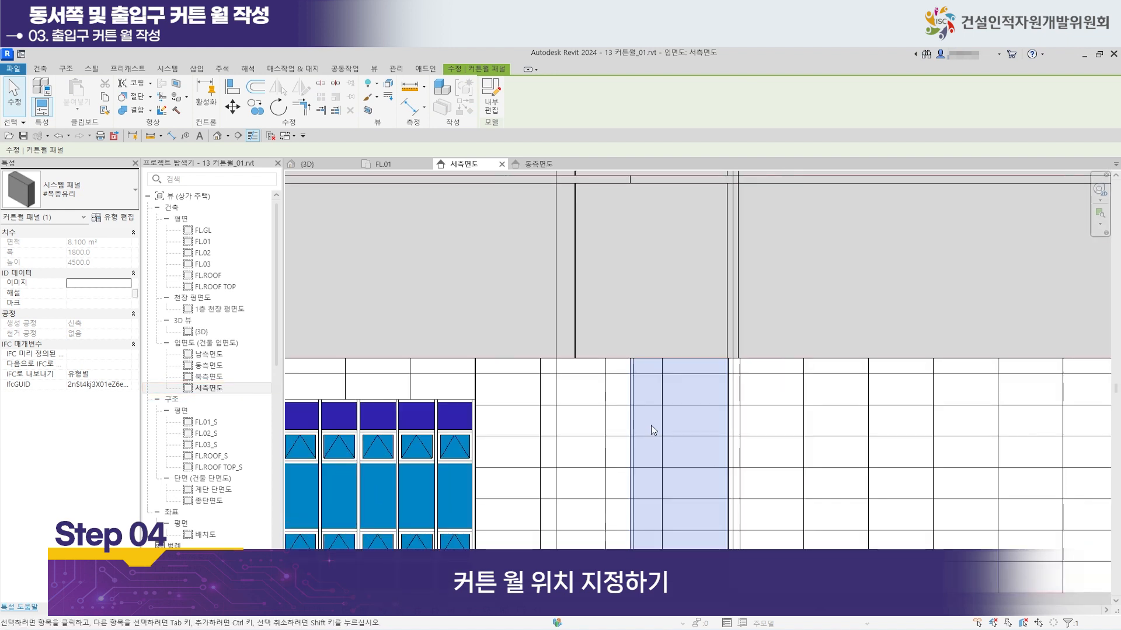
key("Escape")
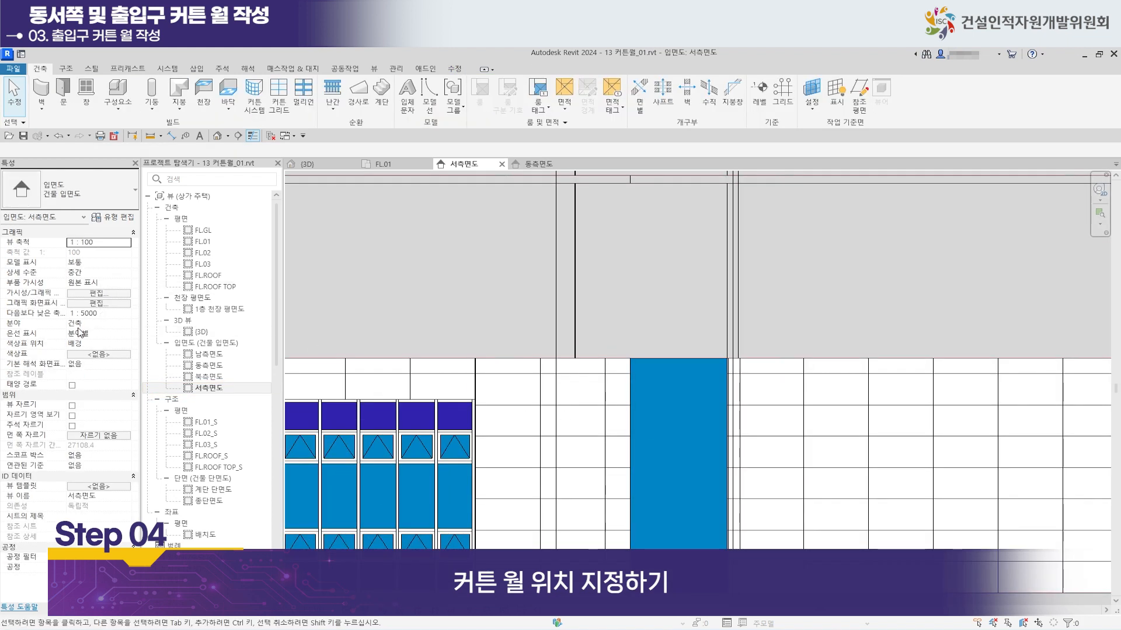
left_click(632, 388)
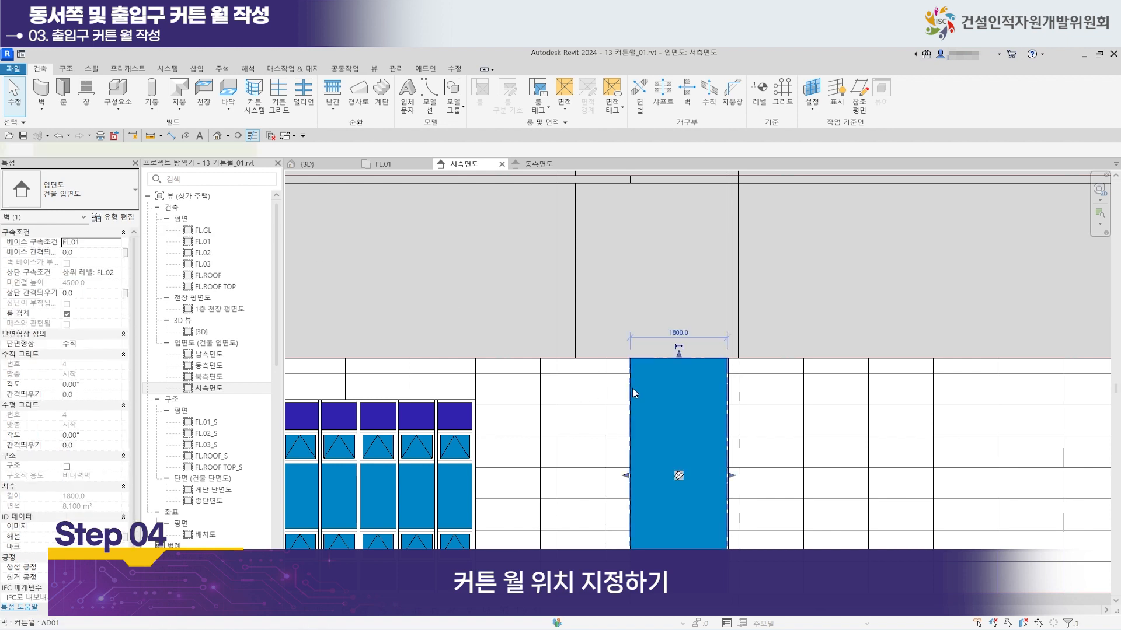
left_click(89, 293)
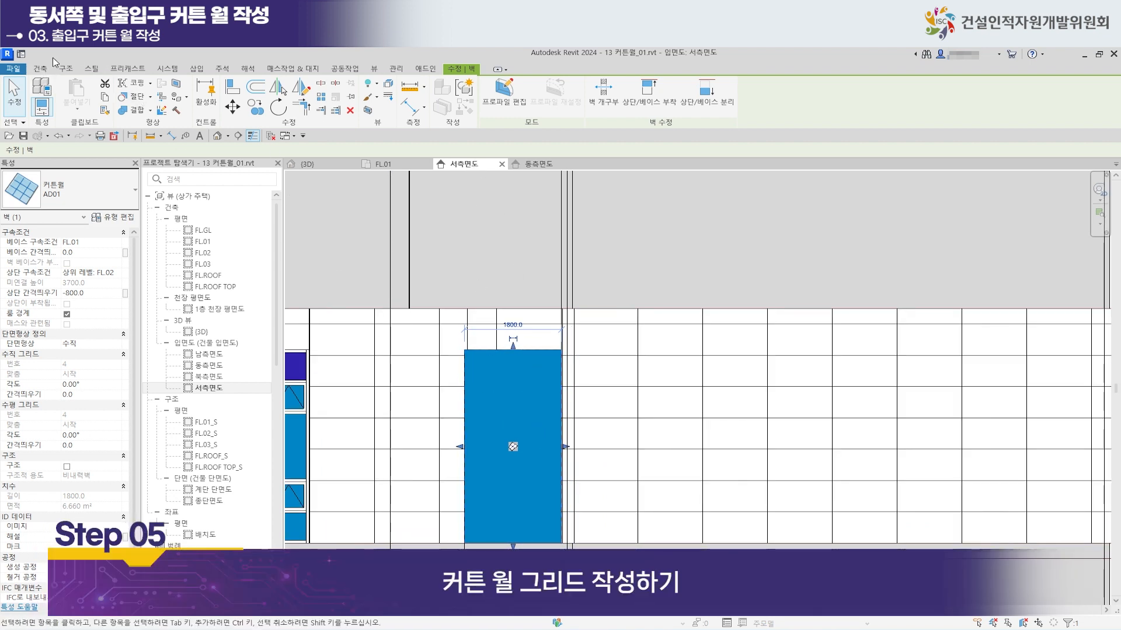
Add a vertical curtain grid line to the AD01 curtain wall, 600 mm from its left edge in the west elevation.
left_click(42, 69)
left_click(285, 107)
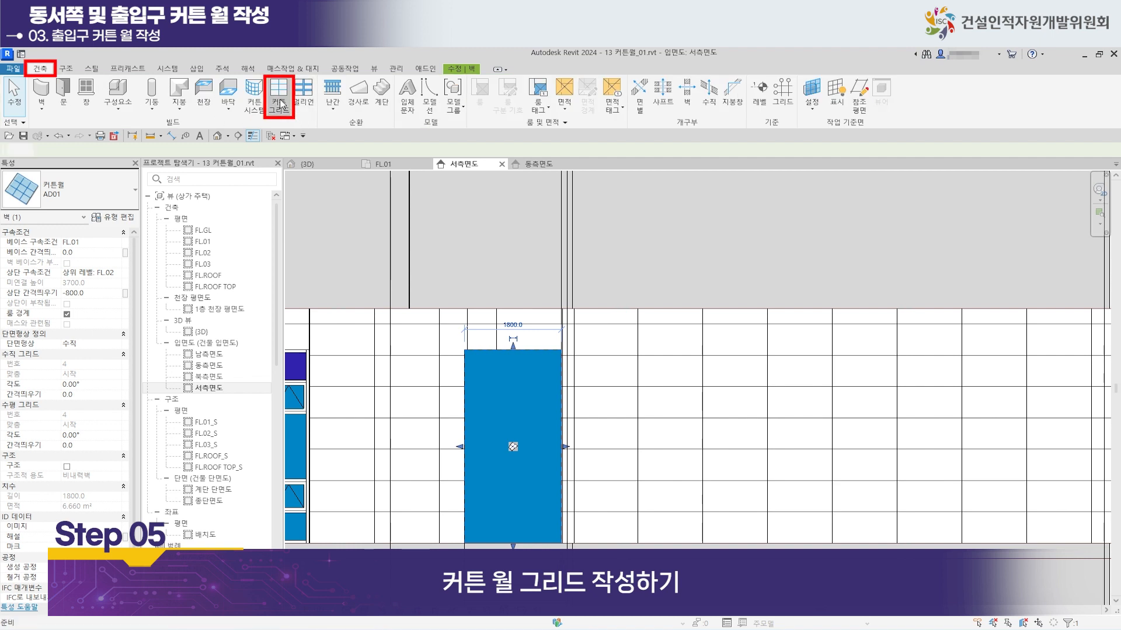
scroll(495, 390, "up", 2)
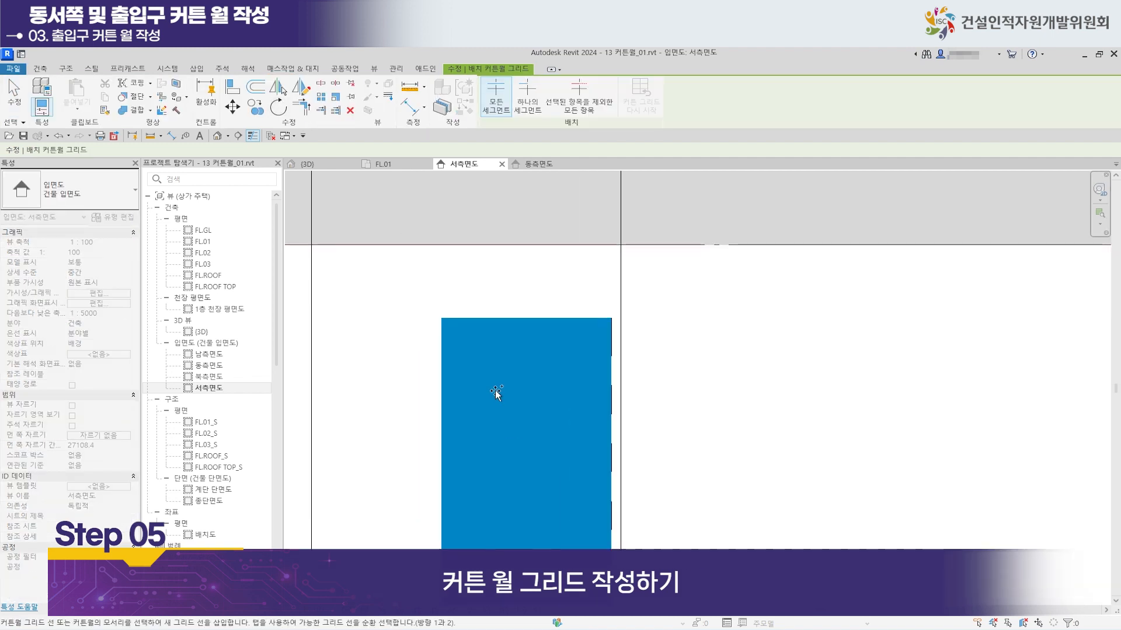
left_click(498, 318)
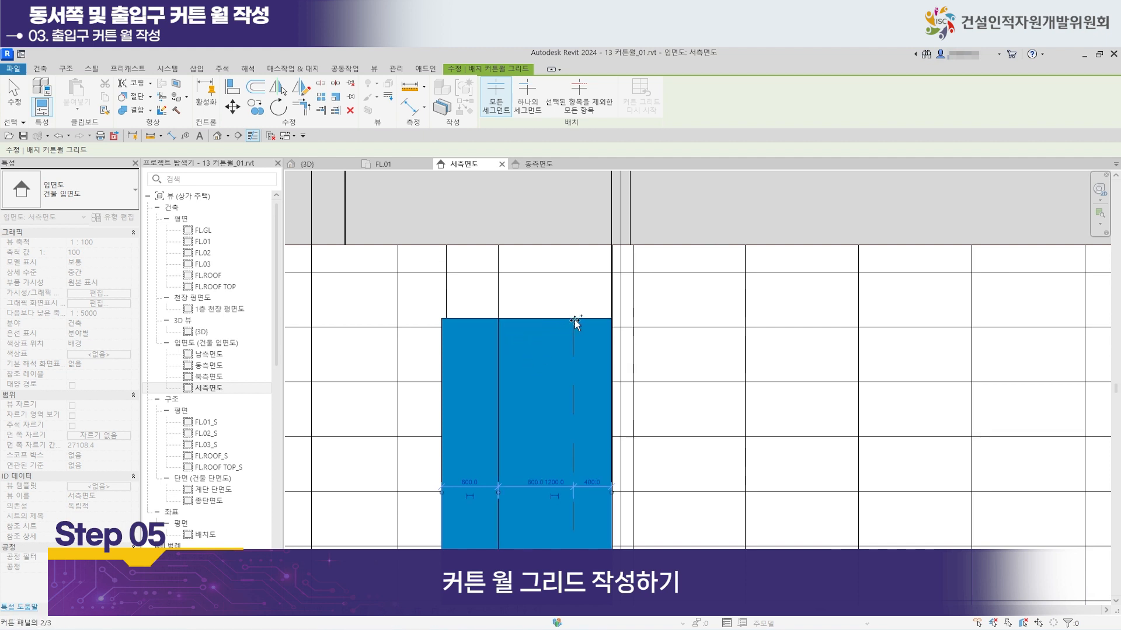
Add three horizontal curtain grid lines to AD01, spaced 400, 400 and 800 mm downward from its top edge.
left_click(445, 354)
left_click(445, 391)
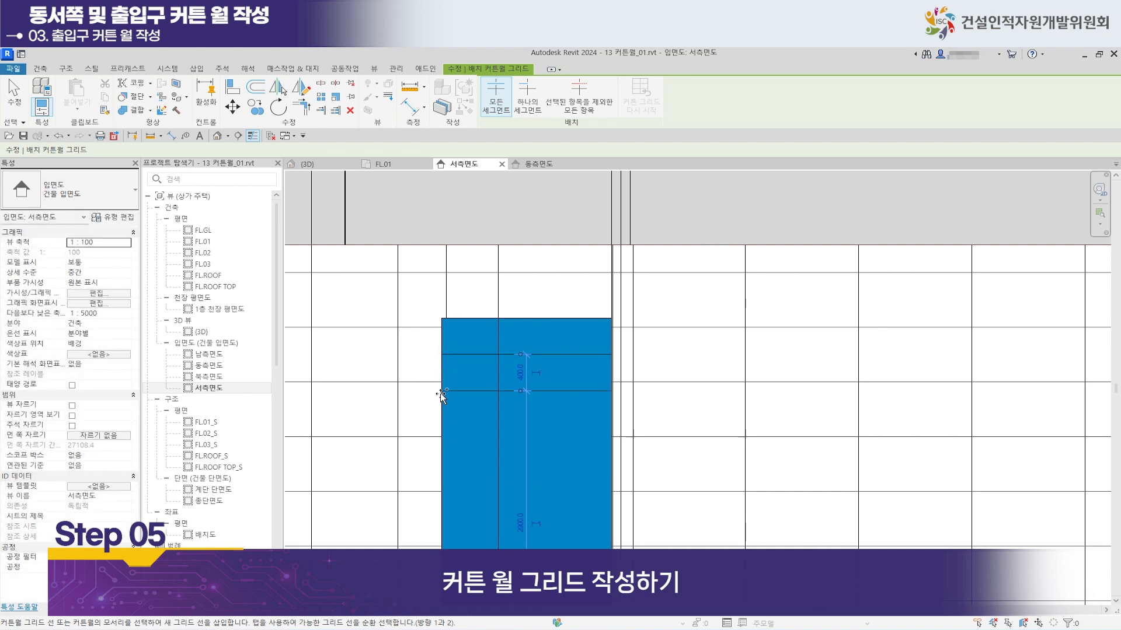
left_click(443, 464)
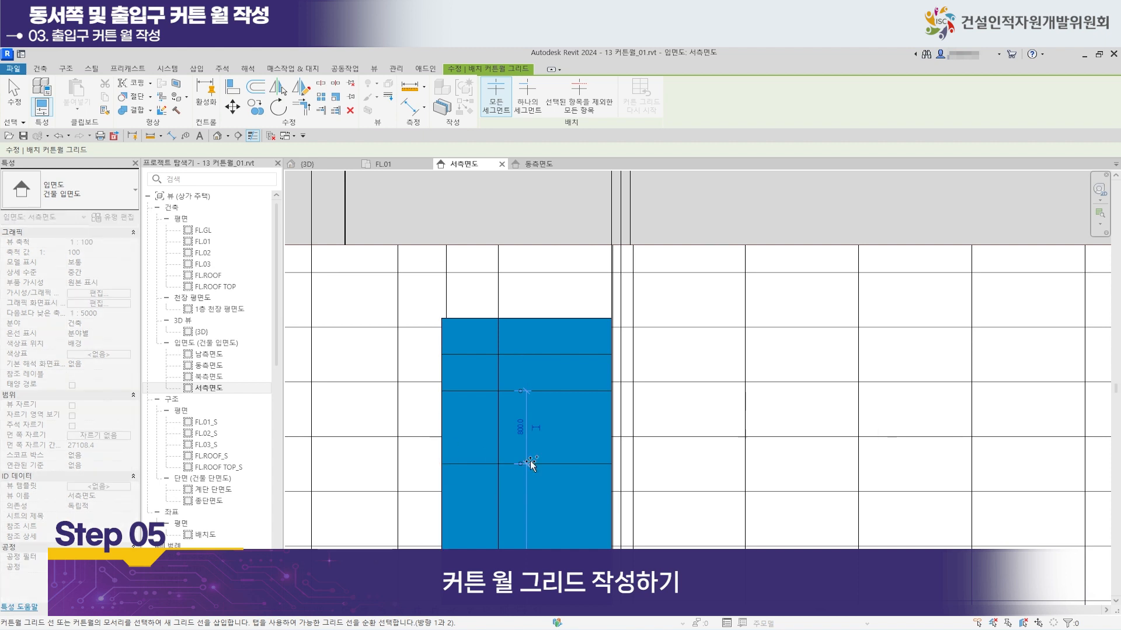
scroll(446, 501, "up", 3)
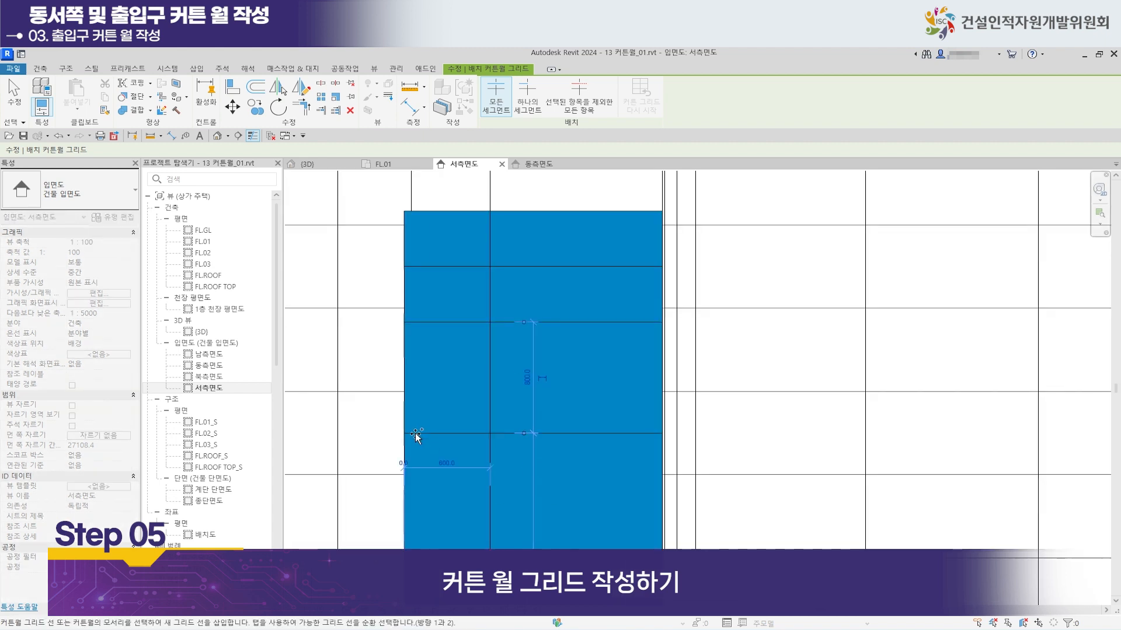
scroll(575, 489, "down", 2)
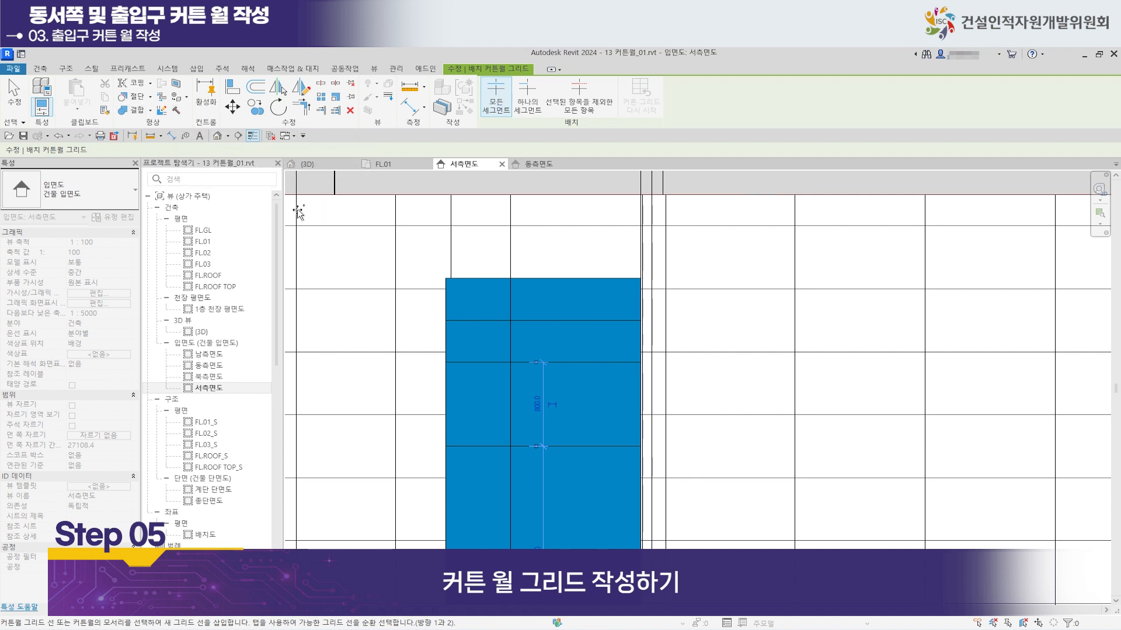
Try to space AD01's horizontal grid lines equally with an aligned dimension string through them and the top edge.
left_click(171, 136)
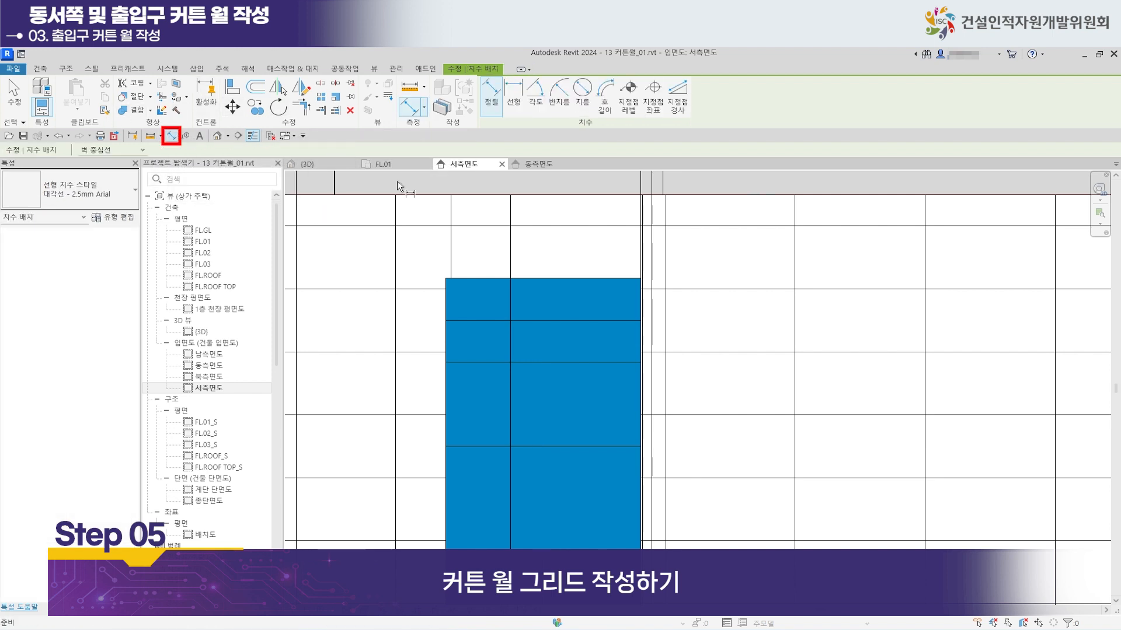
left_click(629, 444)
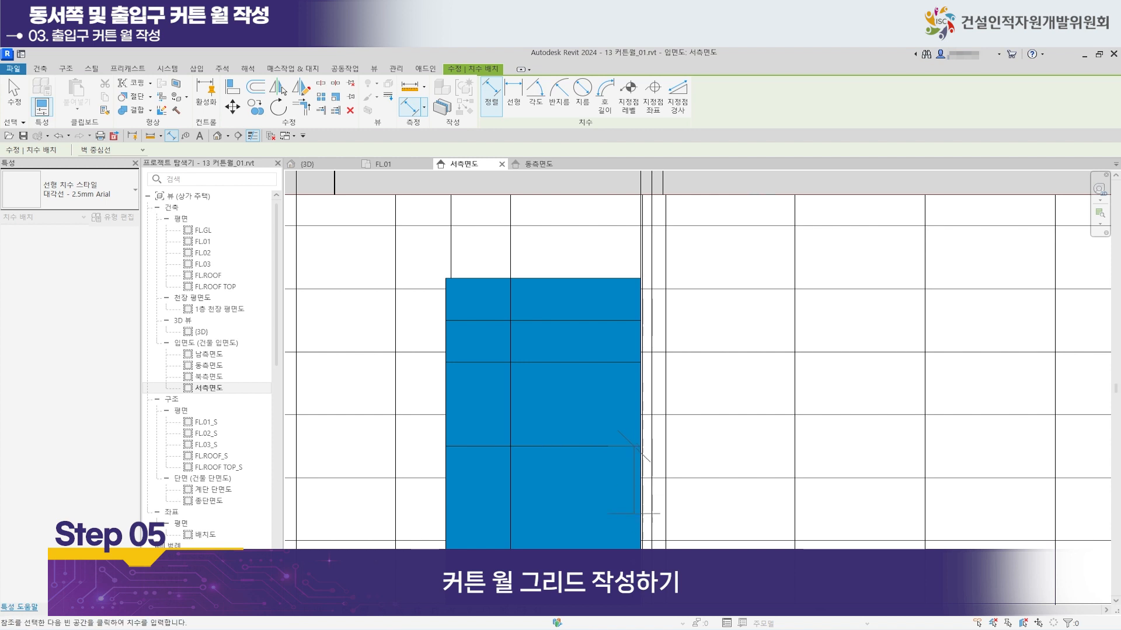
scroll(596, 567, "down", 2)
middle_click_drag(596, 566, 583, 443)
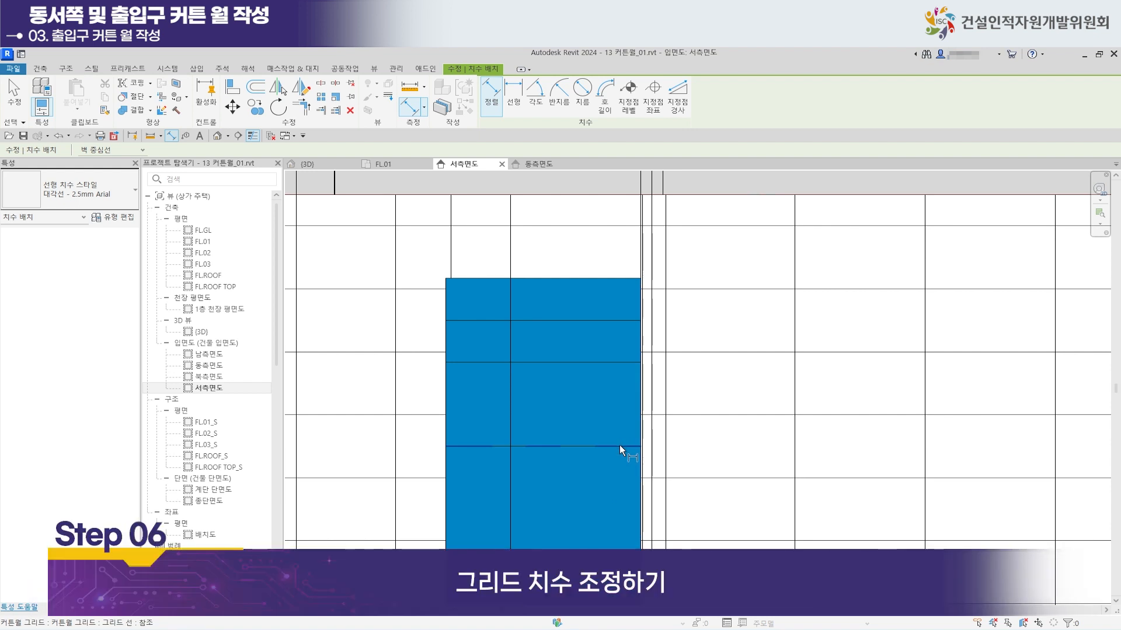
left_click(619, 445)
left_click(635, 362)
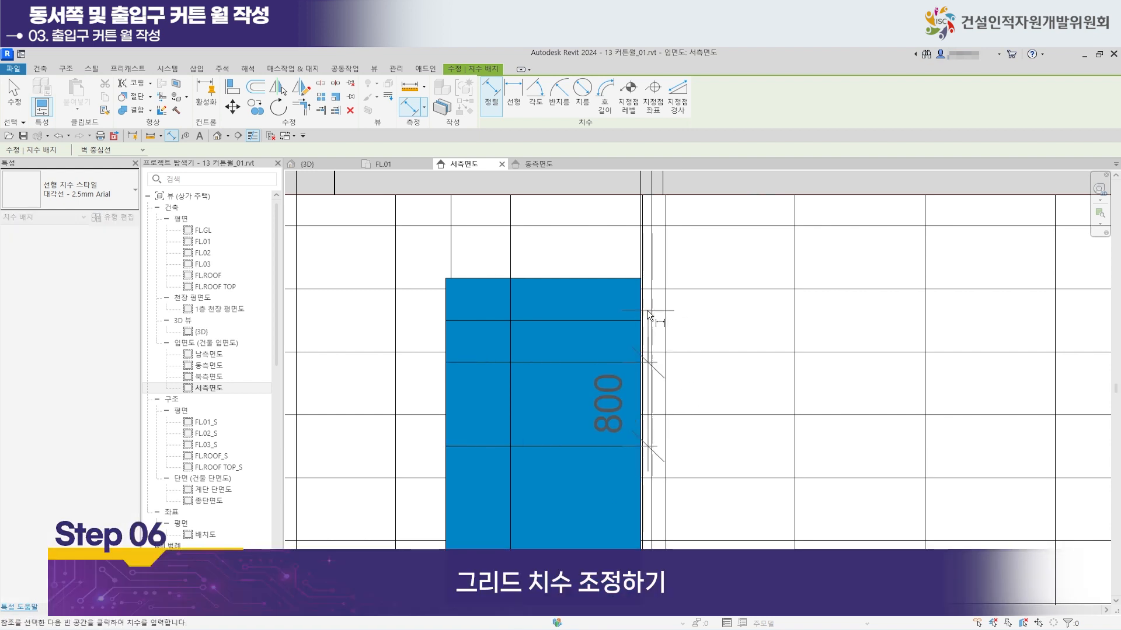
left_click(637, 280)
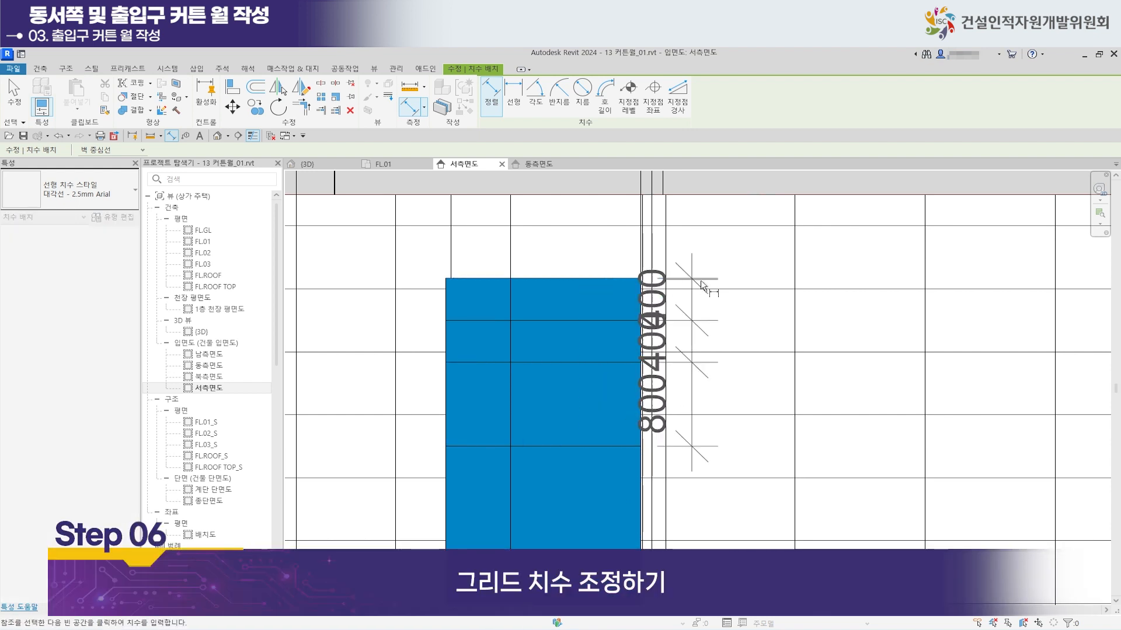
left_click(823, 439)
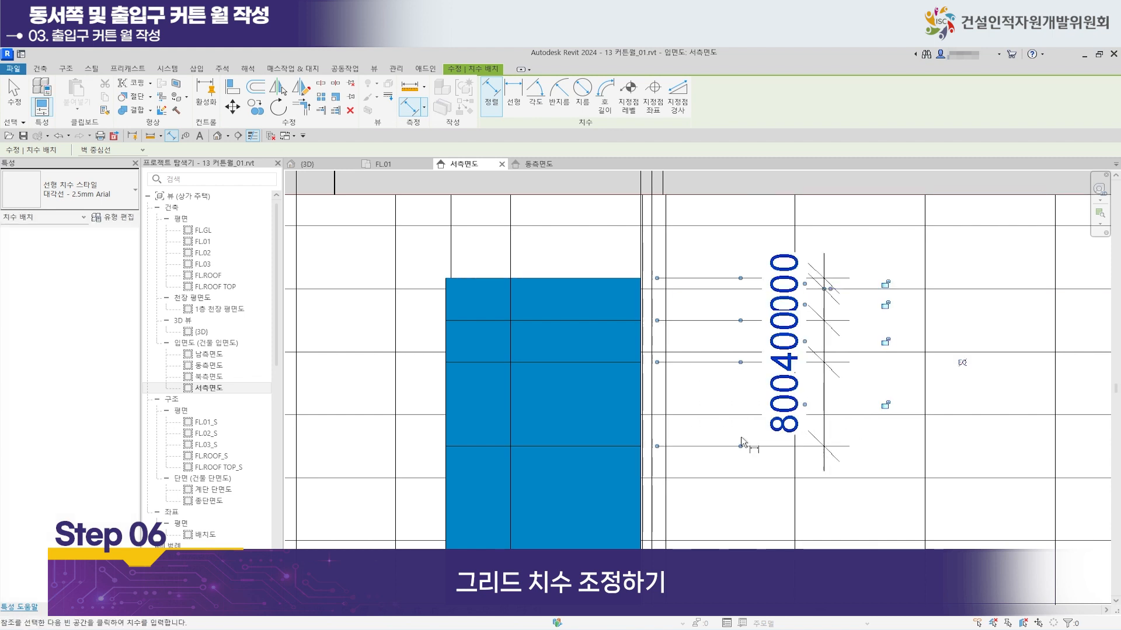
left_click(963, 363)
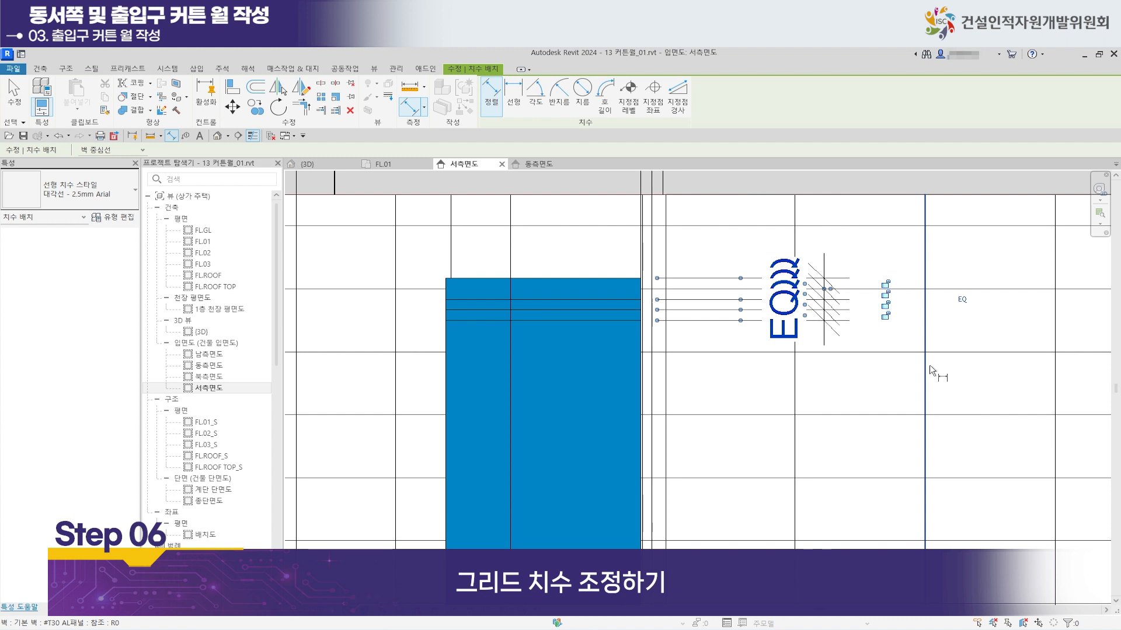
Undo the equal spacing, end the dimension command and delete the faulty dimension string beside AD01.
key("ctrl+z")
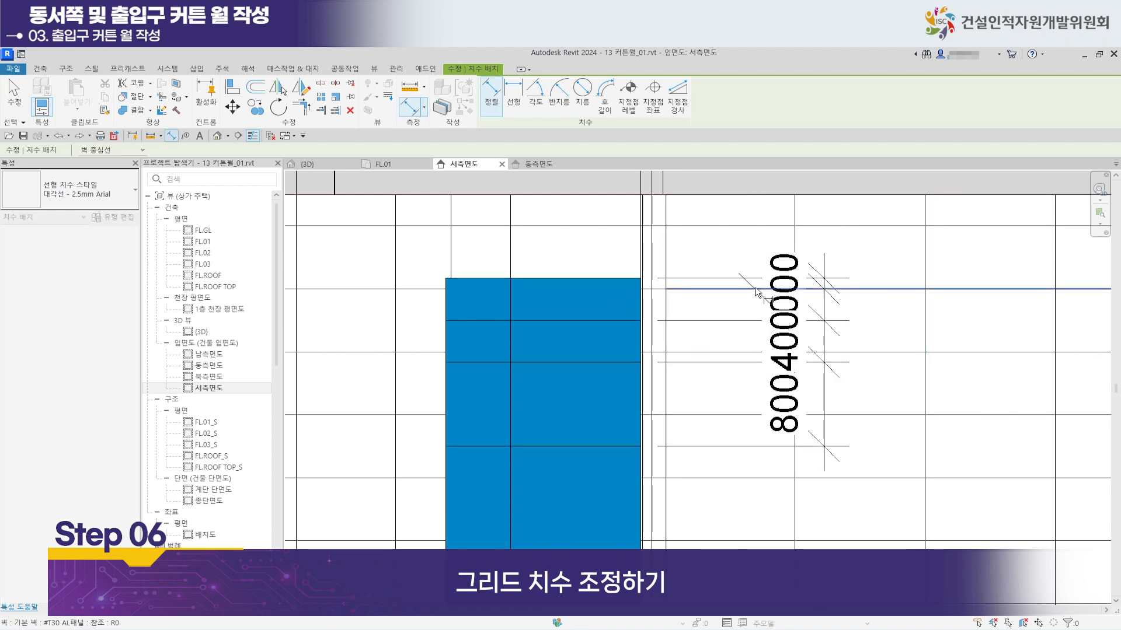
key("Escape")
key("Escape")
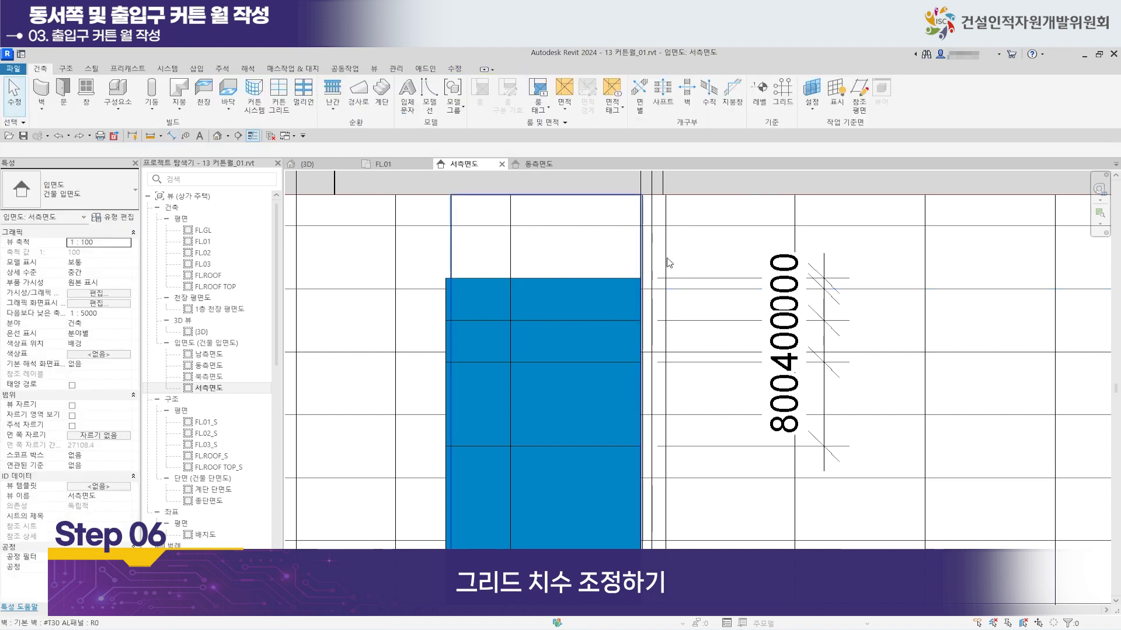
left_click(777, 342)
key("Delete")
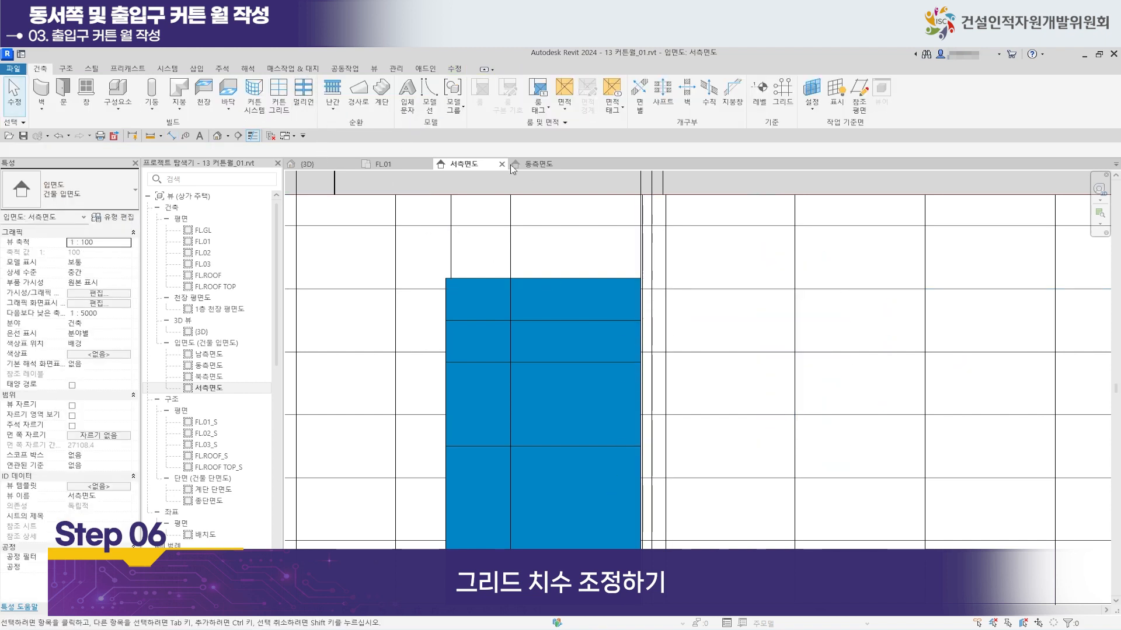
Dimension AD01's top edge and its three horizontal grid lines in one aligned string and make the spacing equal (EQ).
left_click(172, 136)
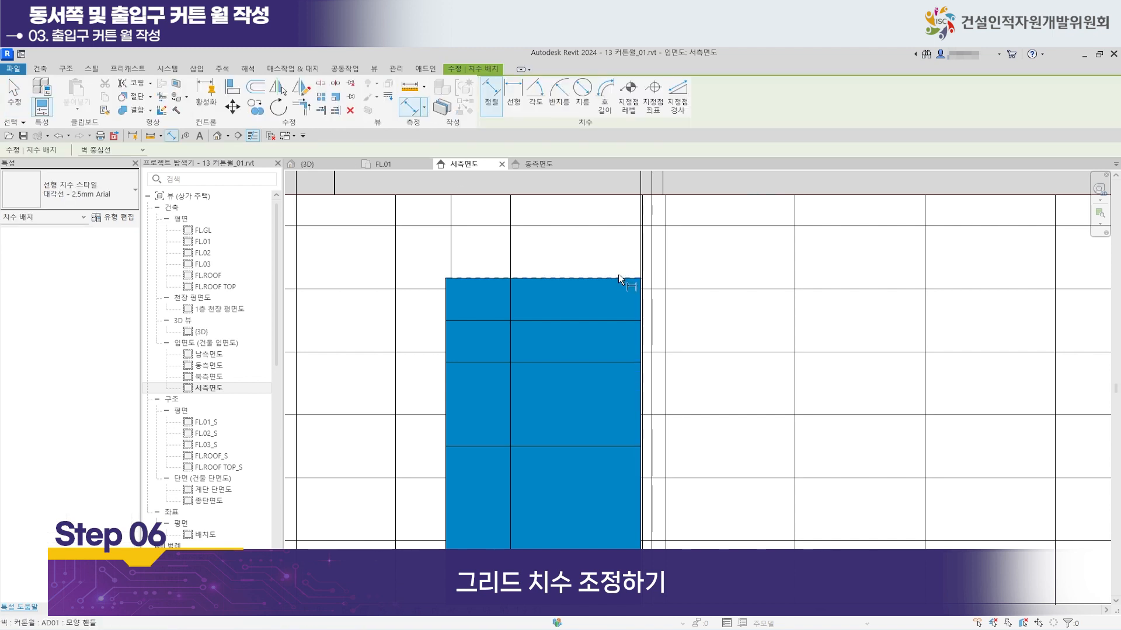
left_click(632, 320)
left_click(633, 362)
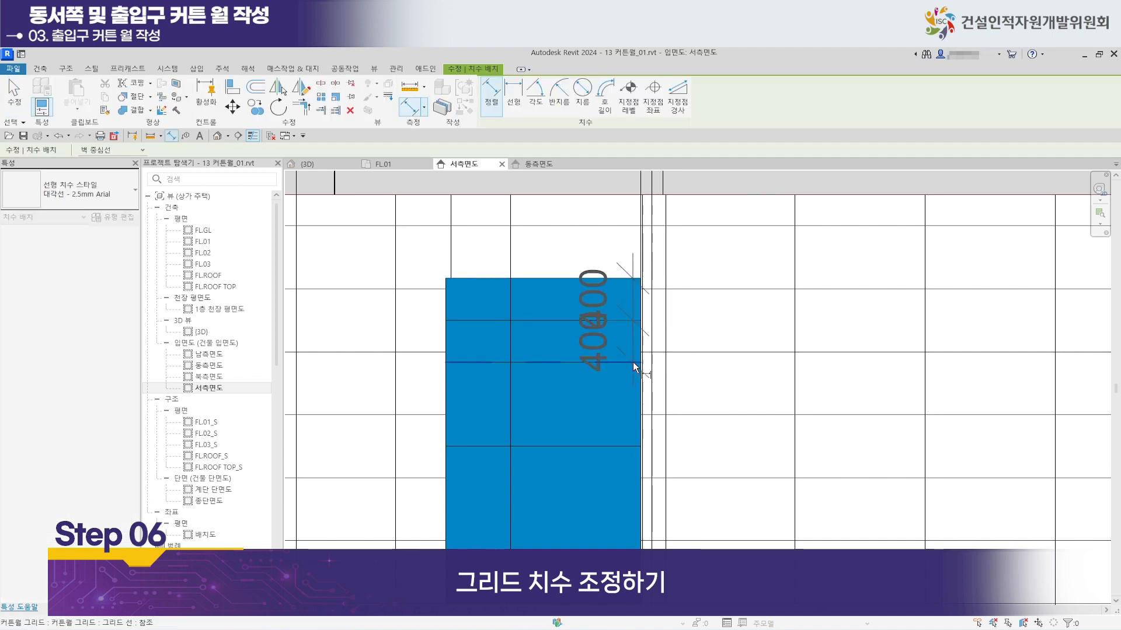
left_click(632, 445)
left_click(759, 408)
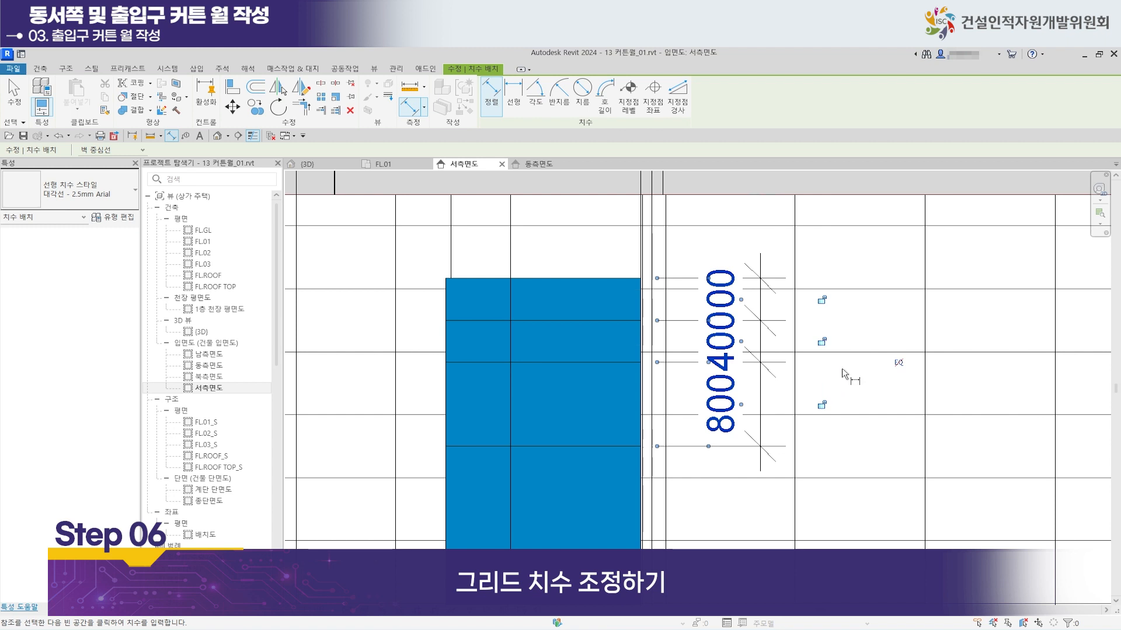
left_click(899, 363)
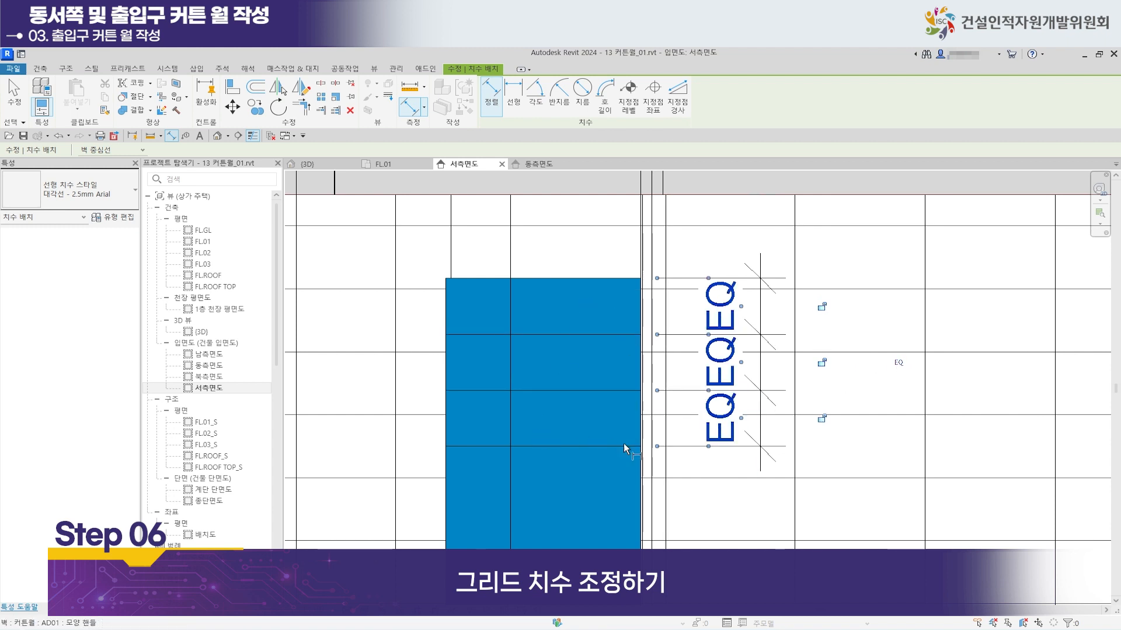
Delete the EQ dimension string beside AD01 and remove its constraint with 구속 해제.
middle_click_drag(558, 504, 553, 387)
scroll(553, 387, "down", 1)
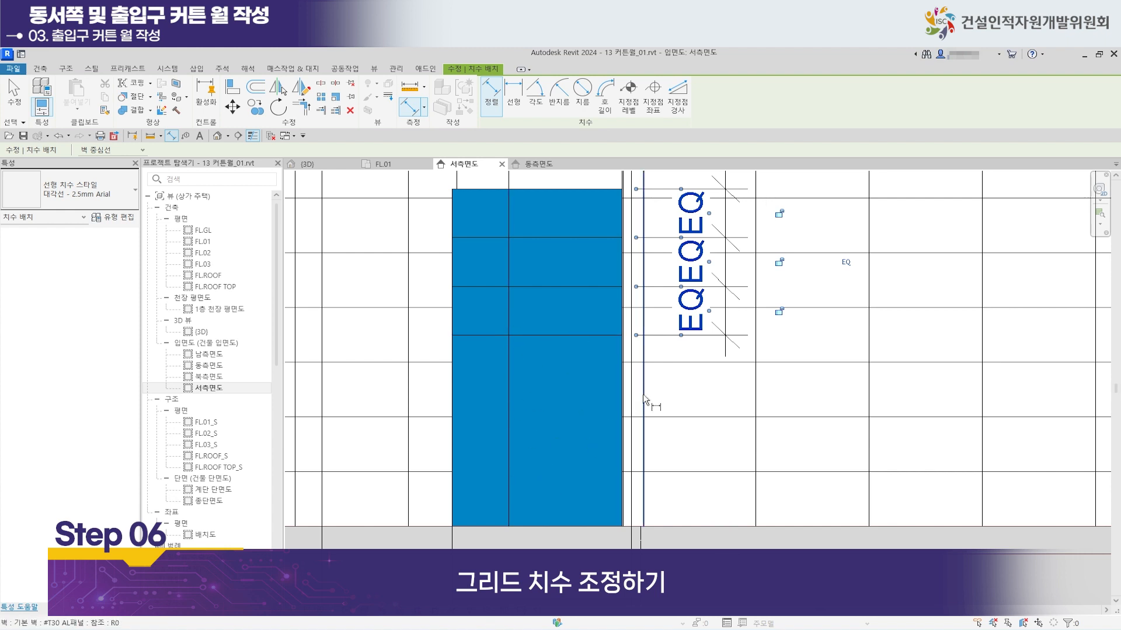
middle_click_drag(676, 378, 649, 440)
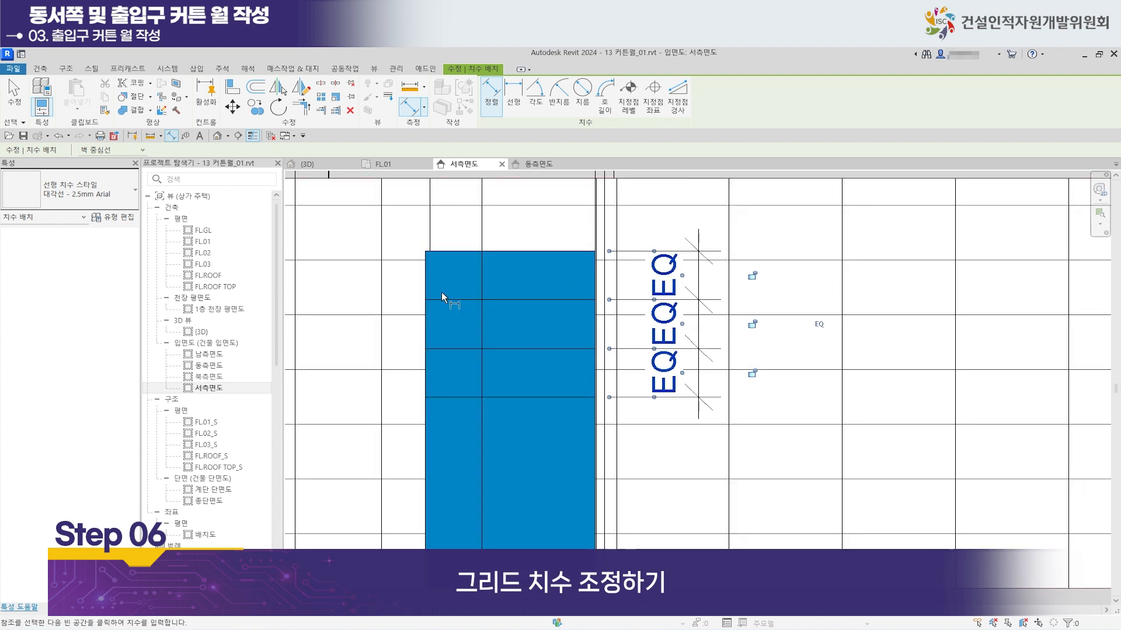
key("Escape")
left_click(683, 301)
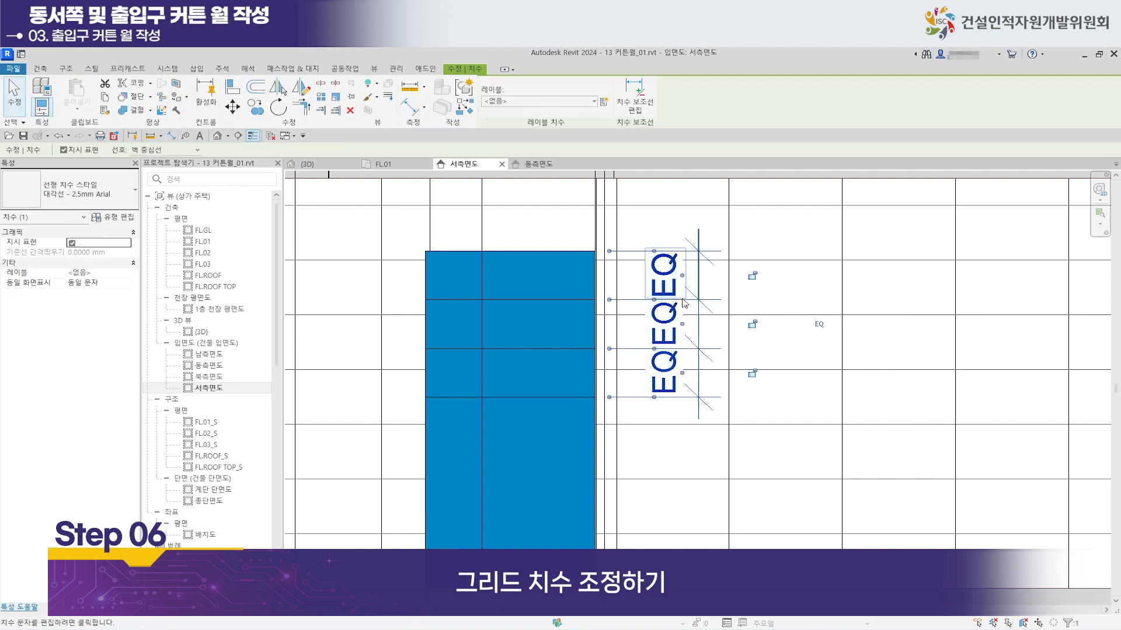
key("Delete")
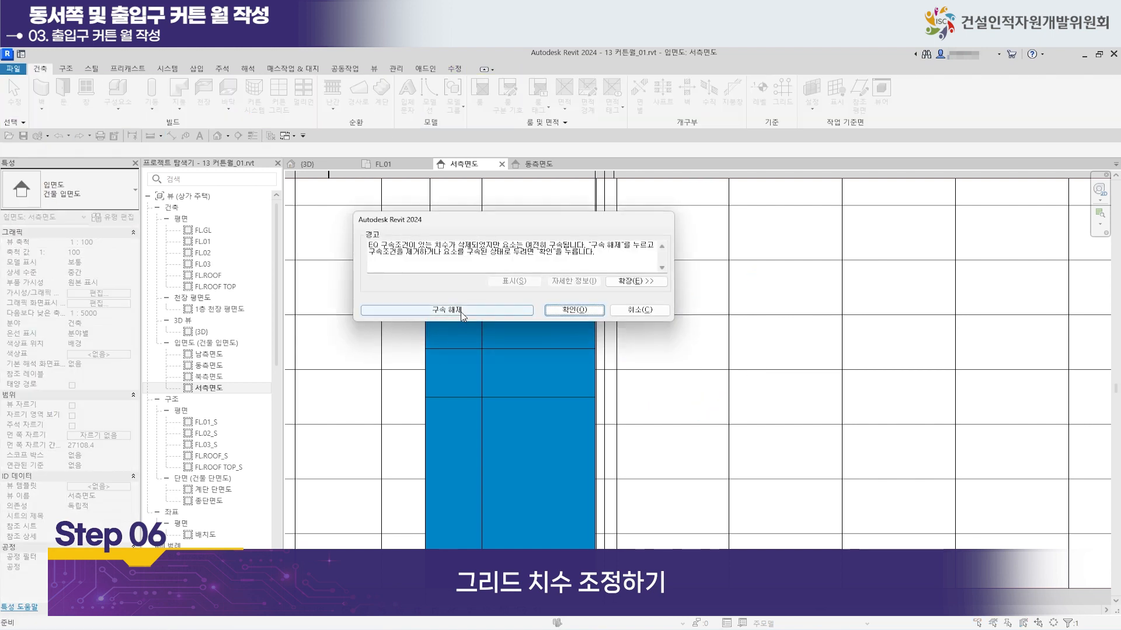
left_click(460, 312)
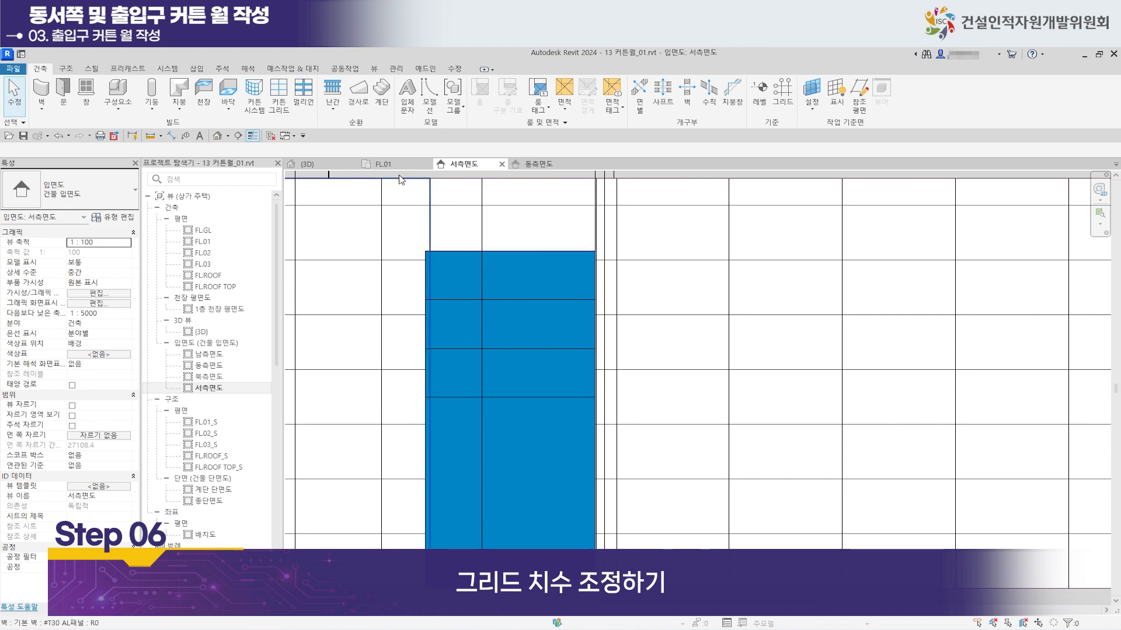
In the 3D view, apply the rectangular mullion #50 x160mm to all grid lines of the AD01 curtain wall and end the command.
left_click(325, 164)
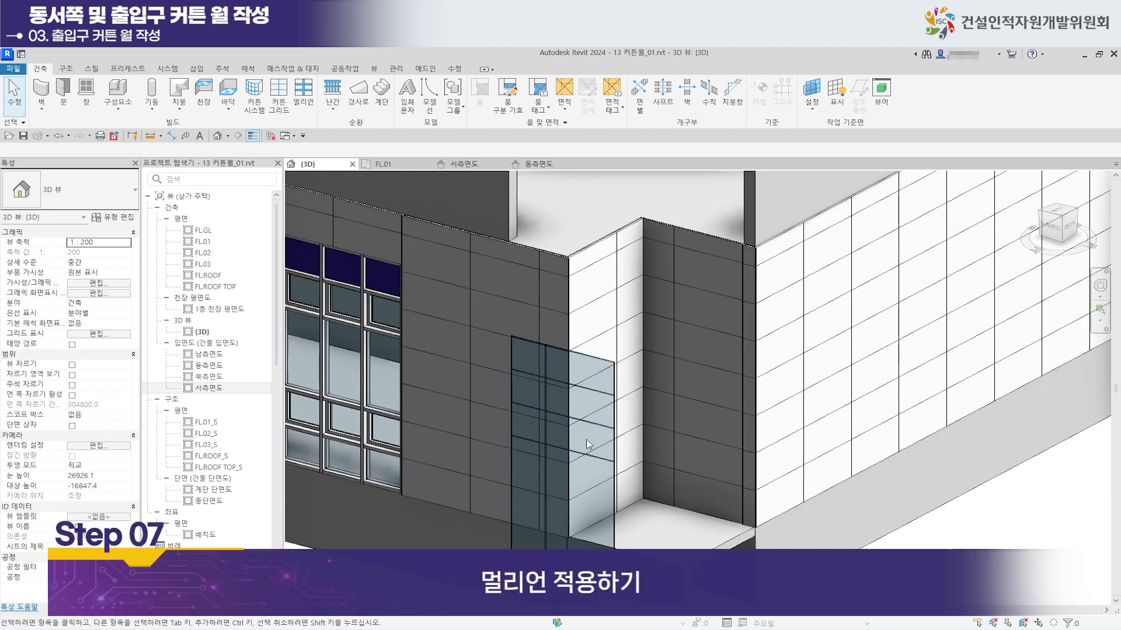
left_click(591, 435)
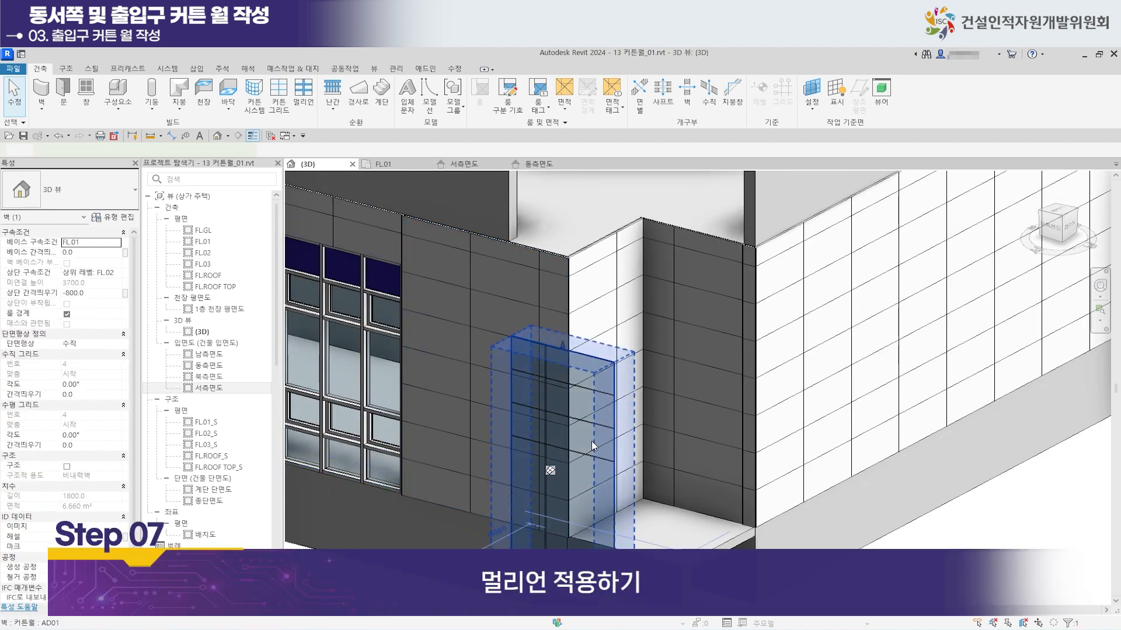
left_click(41, 69)
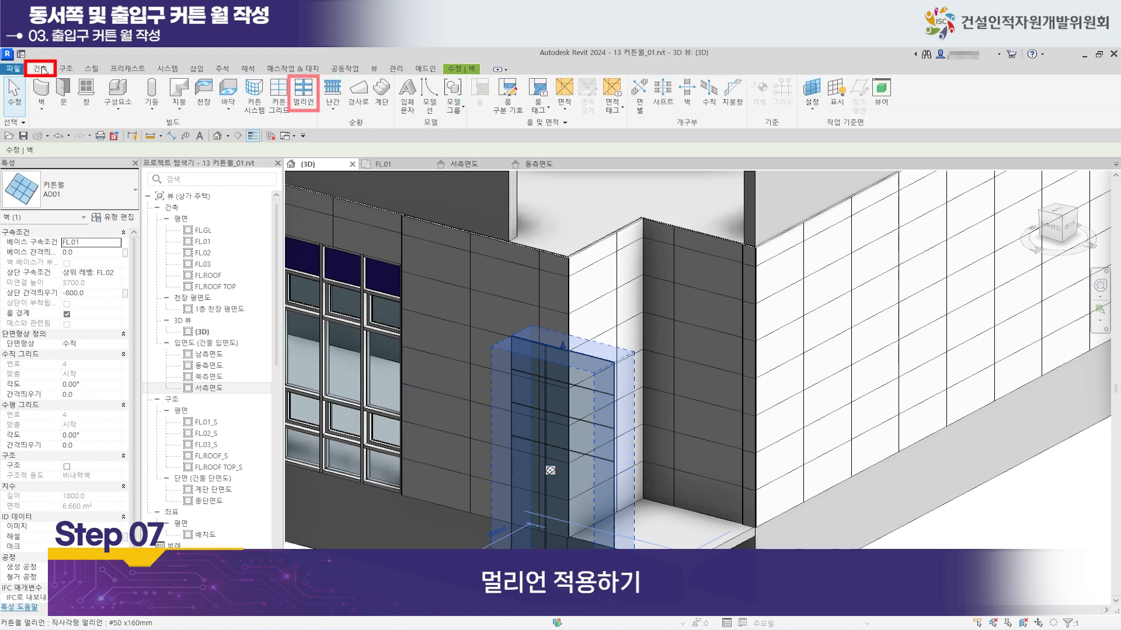
left_click(305, 104)
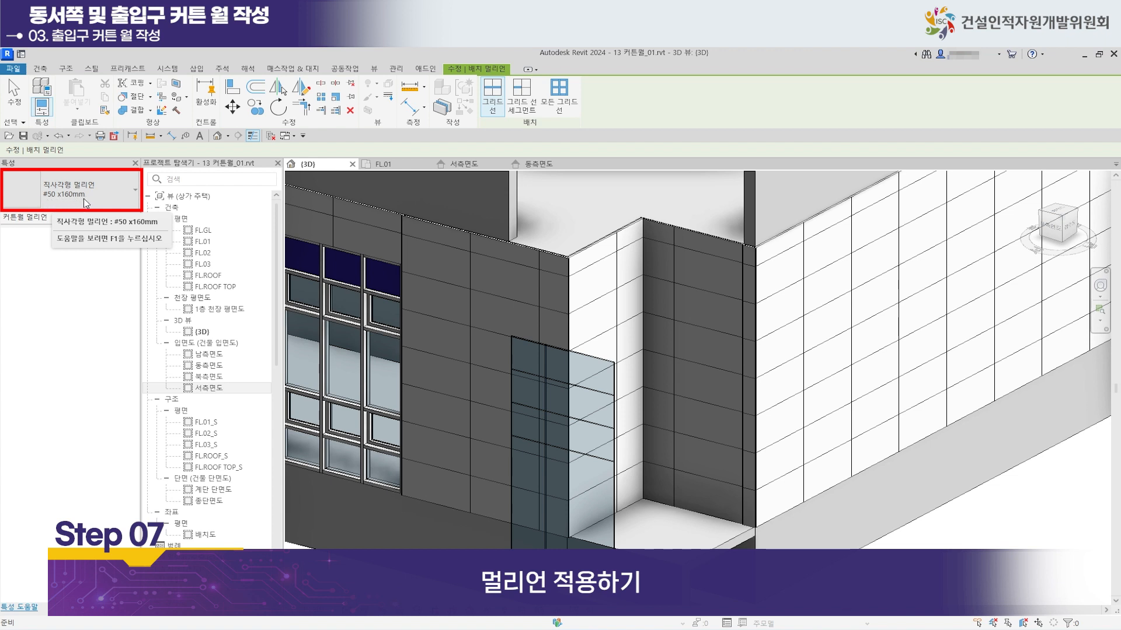
left_click(560, 94)
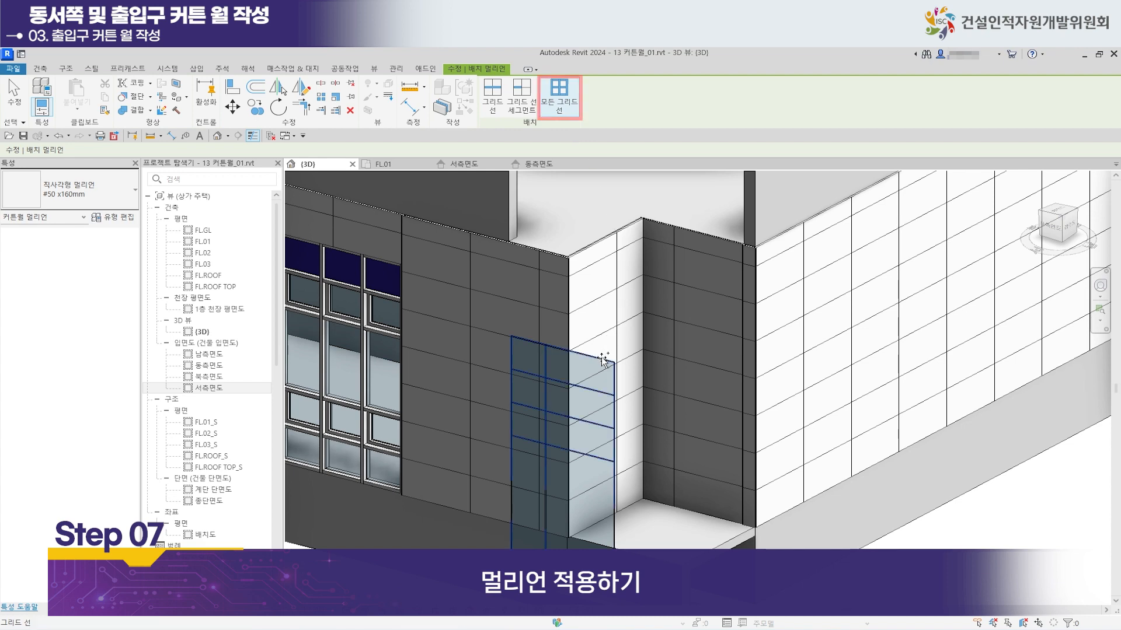
left_click(595, 429)
scroll(583, 408, "up", 8)
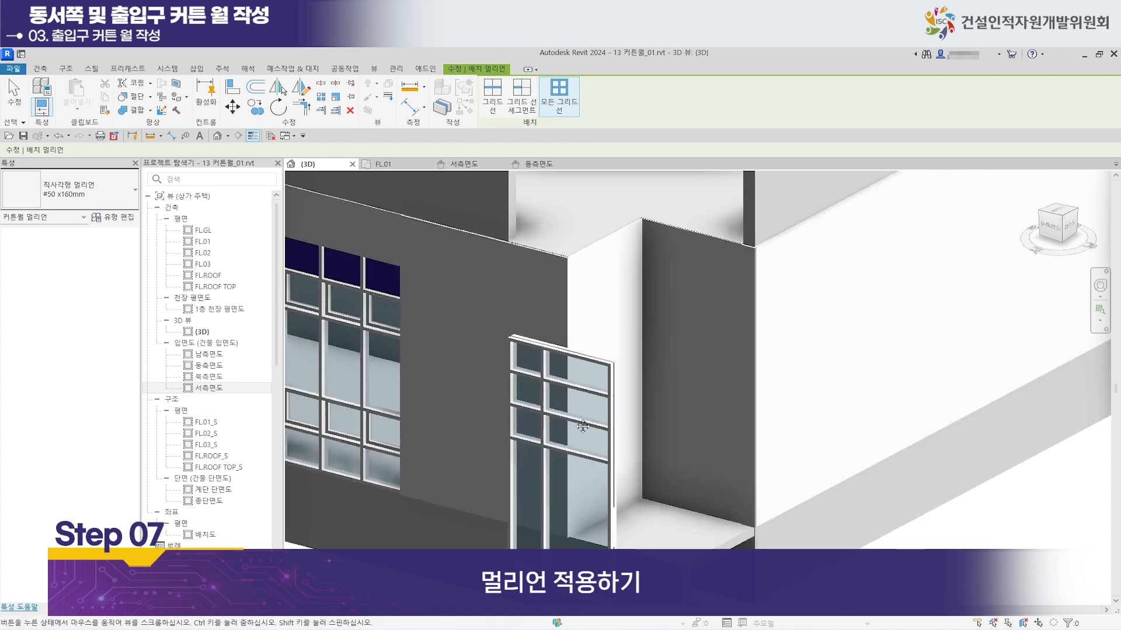
scroll(547, 328, "down", 4)
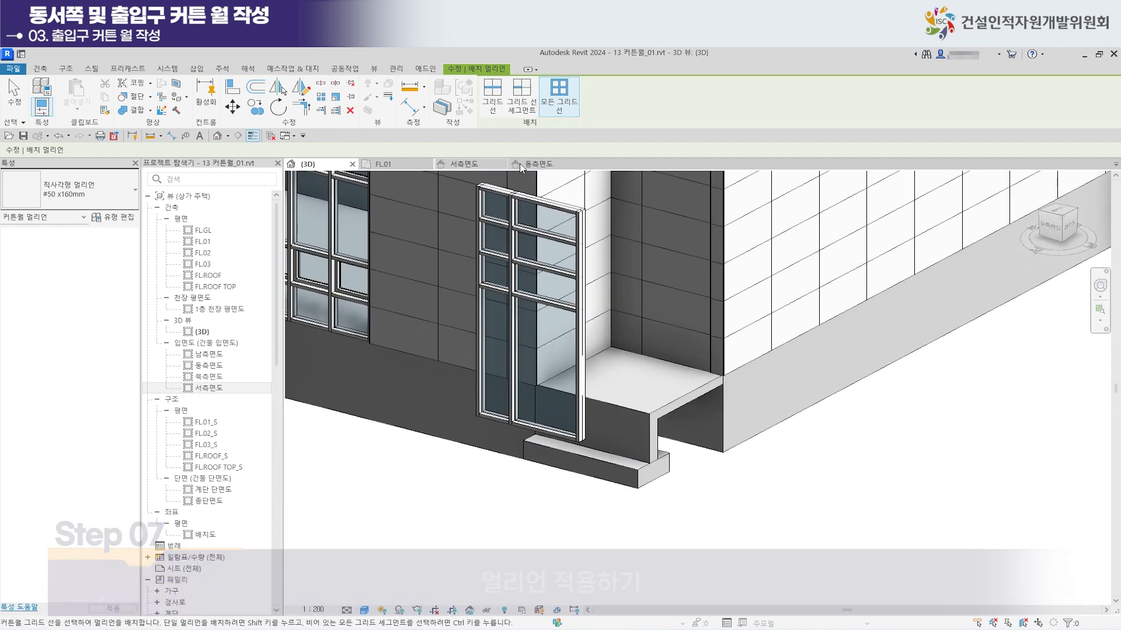
left_click(14, 94)
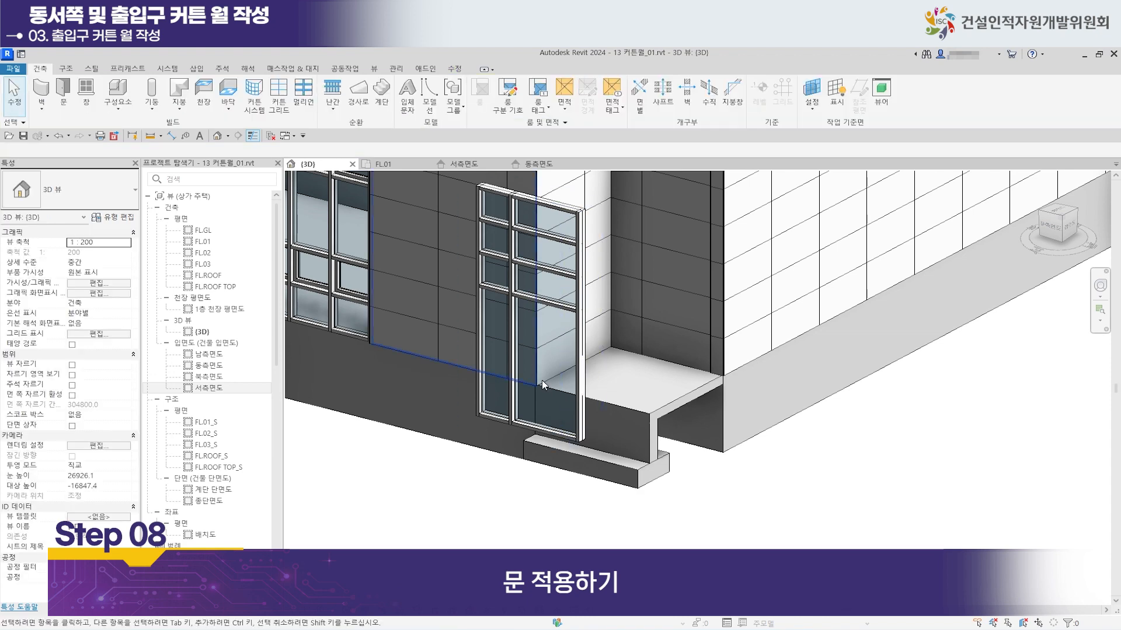
Change the large lower glass panel of the AD01 curtain wall to the door type 커튼월 단일 유리 #AD_01 in the 3D view.
scroll(552, 434, "up", 2)
left_click(553, 435)
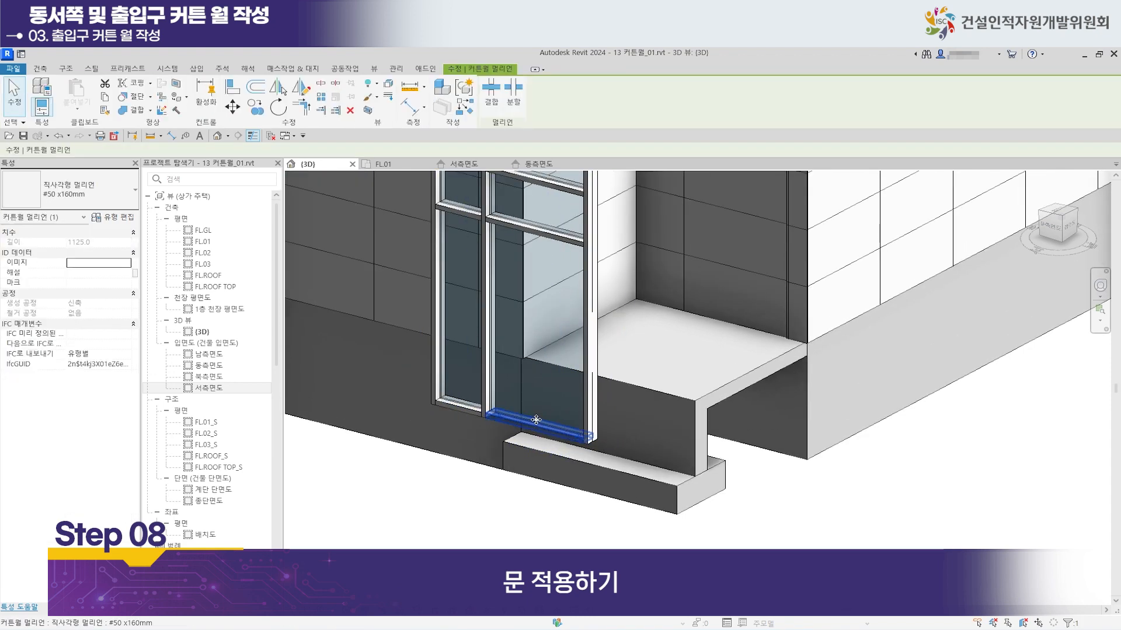
key("Escape")
scroll(587, 417, "up", 4)
middle_click_drag(587, 417, 602, 409)
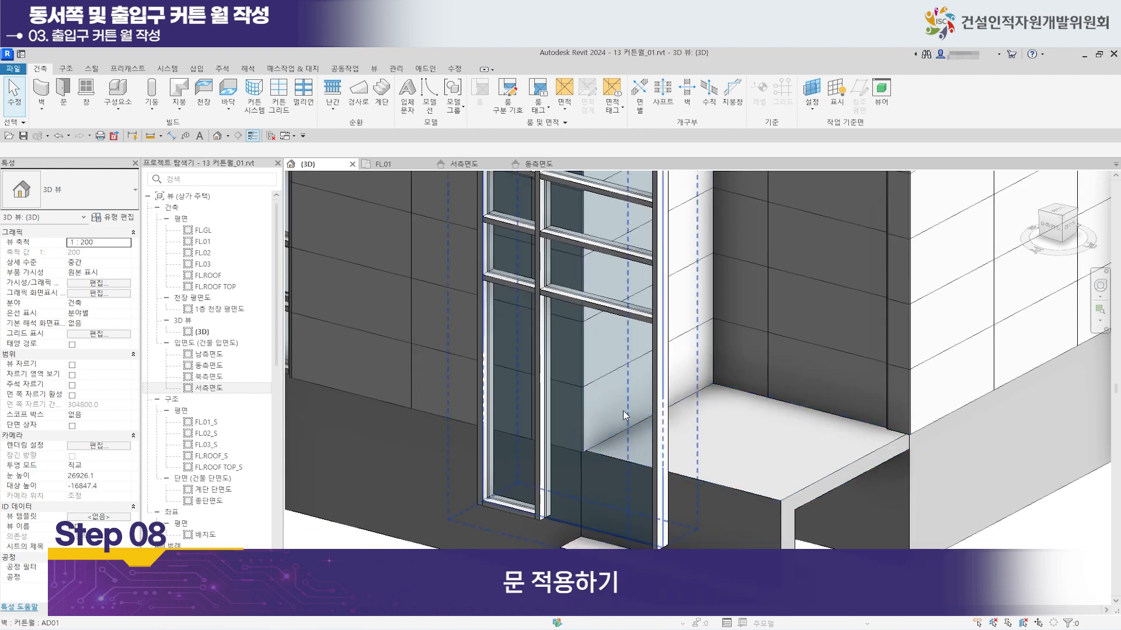
key("Tab")
left_click(588, 527)
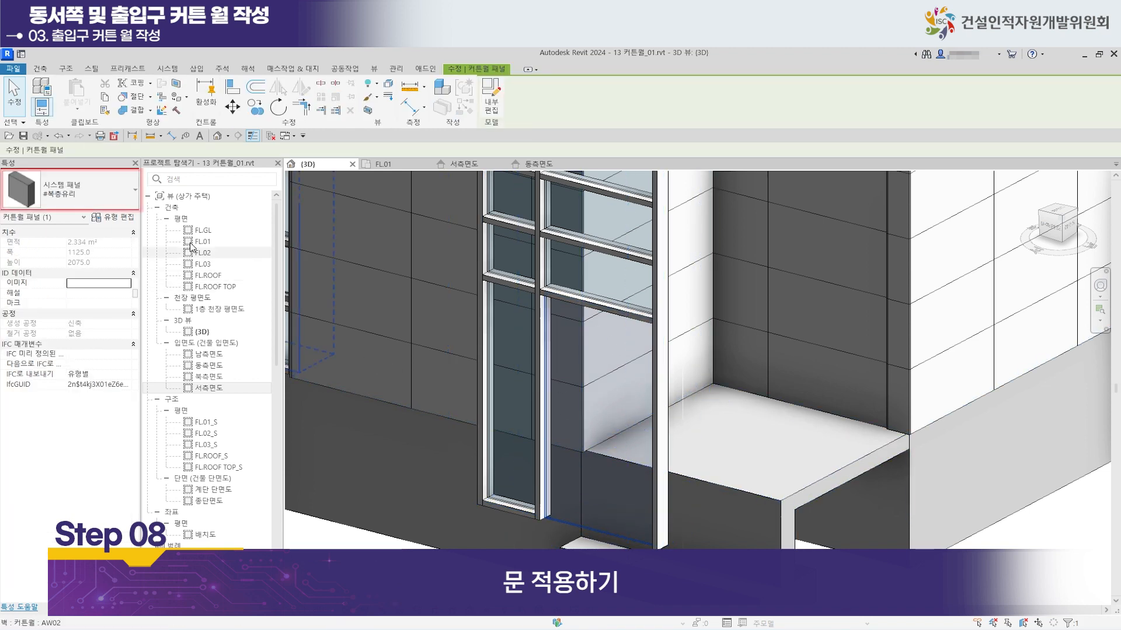
left_click(134, 190)
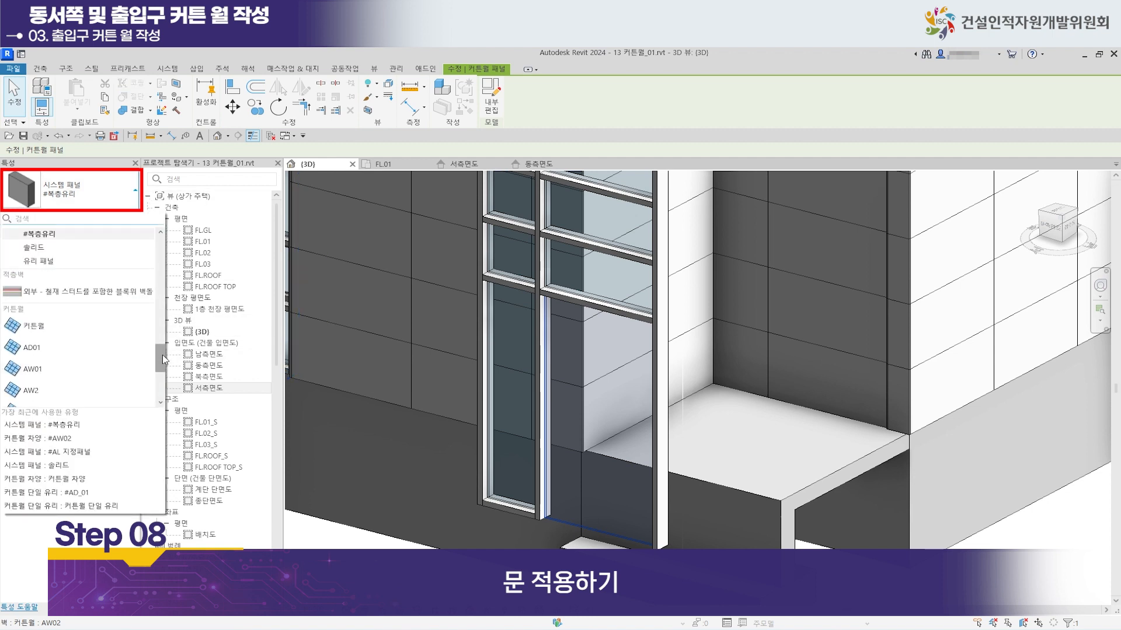
left_click_drag(161, 364, 163, 397)
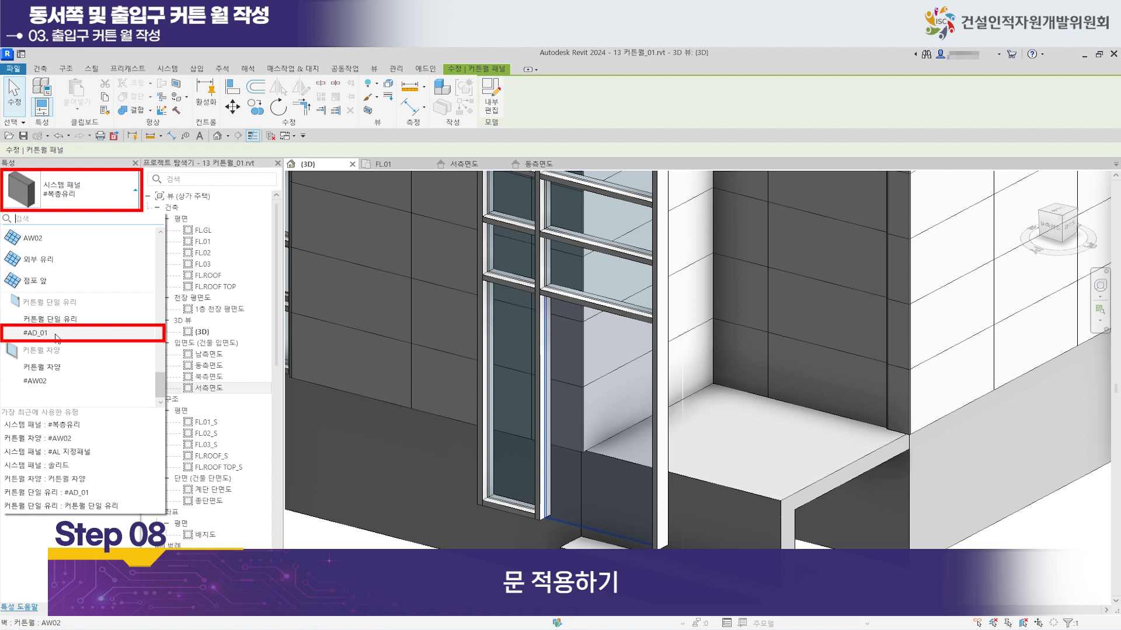
left_click(57, 337)
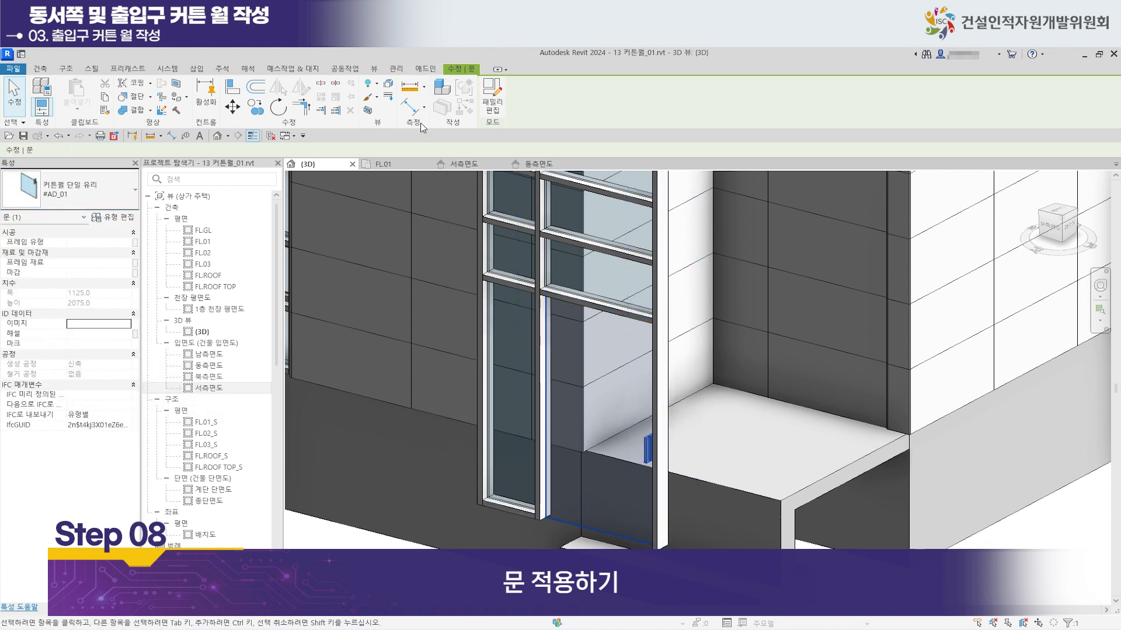
In the FL.01 floor plan, flip the AD01 door's hinge side so it hangs from the lower jamb, and deselect it.
left_click(406, 166)
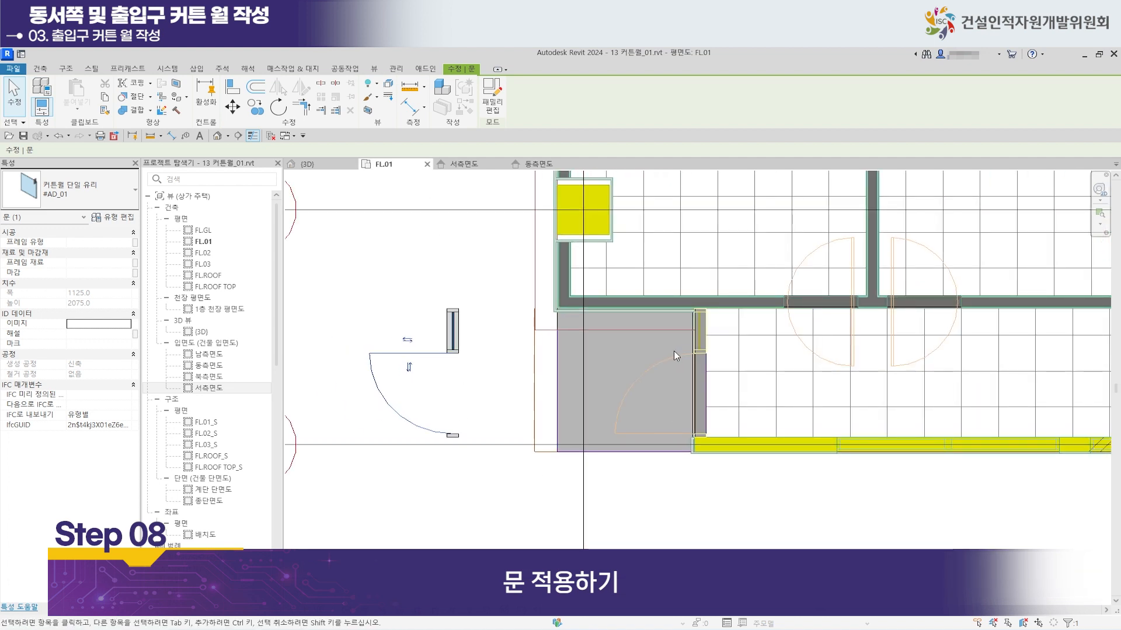
left_click(409, 368)
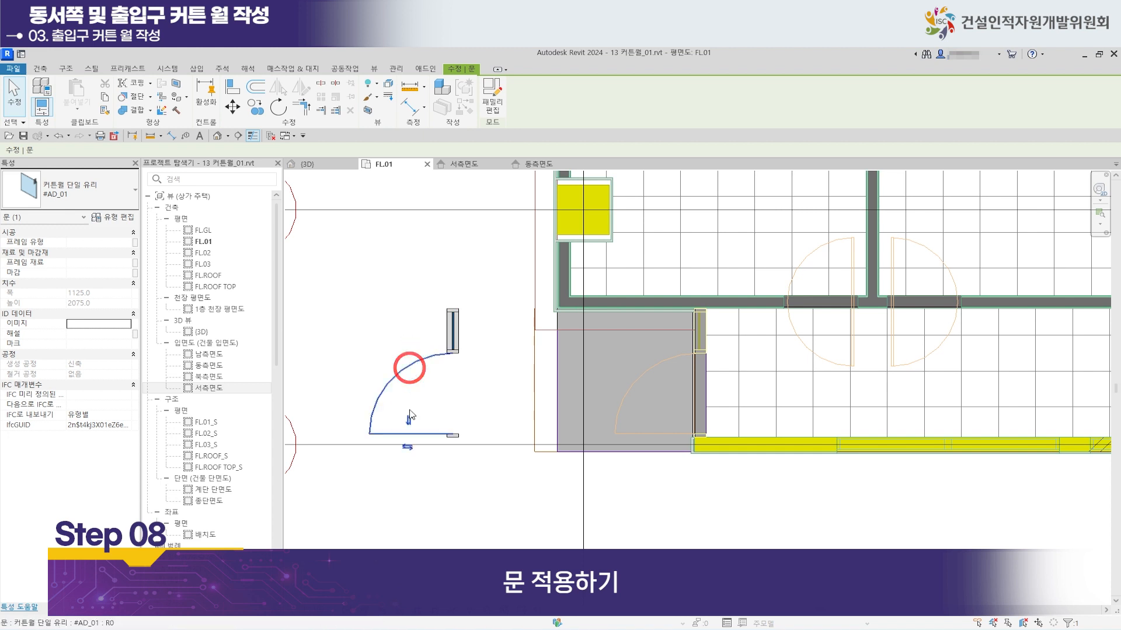
left_click(427, 487)
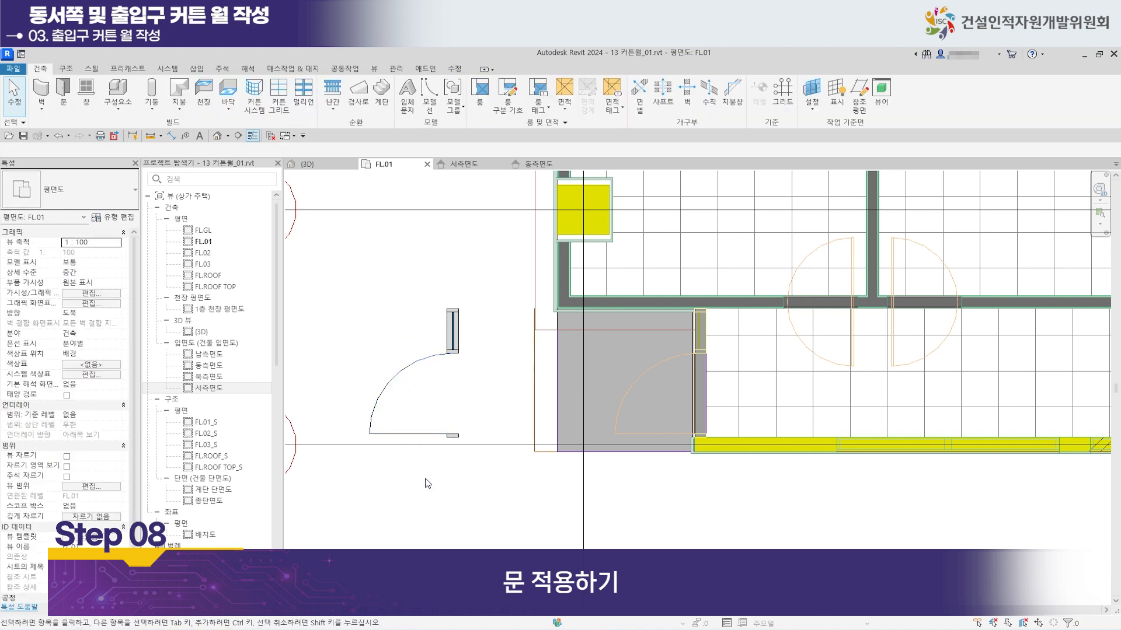
Mirror a copy of the AD01 curtain wall to the X4-side entrance, using the partition wall midway between grids X2 and X3 as axis.
scroll(427, 483, "down", 5)
middle_click_drag(409, 500, 430, 488)
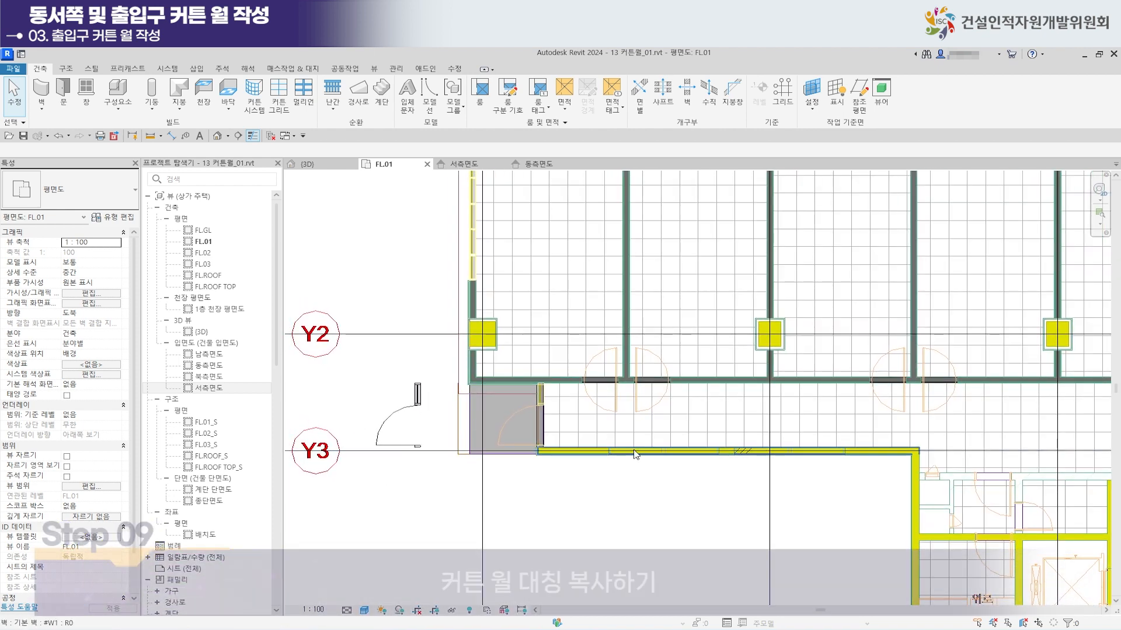
scroll(574, 450, "down", 2)
scroll(472, 464, "down", 1)
middle_click_drag(472, 465, 407, 454)
left_click(391, 410)
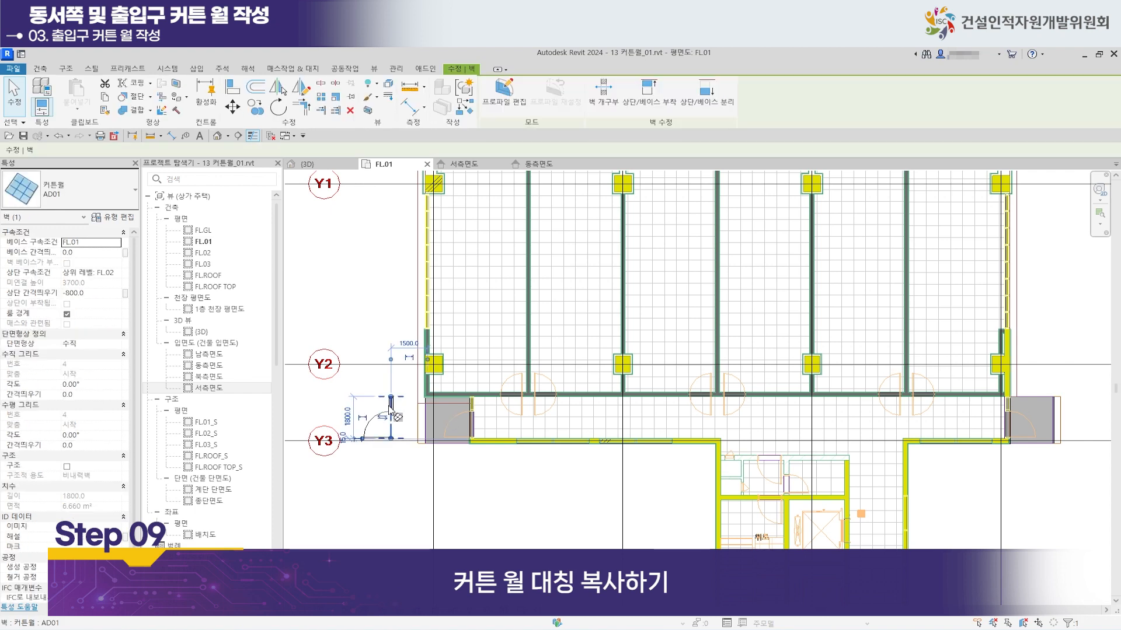
scroll(576, 432, "down", 2)
middle_click_drag(581, 433, 463, 492)
scroll(463, 492, "down", 1)
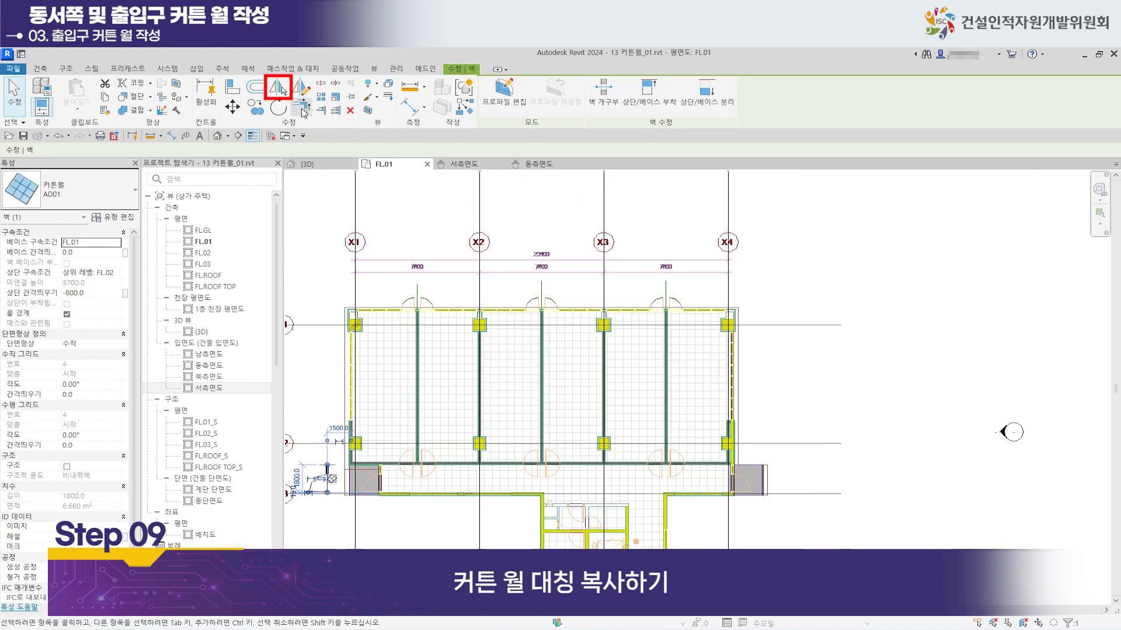
left_click(278, 88)
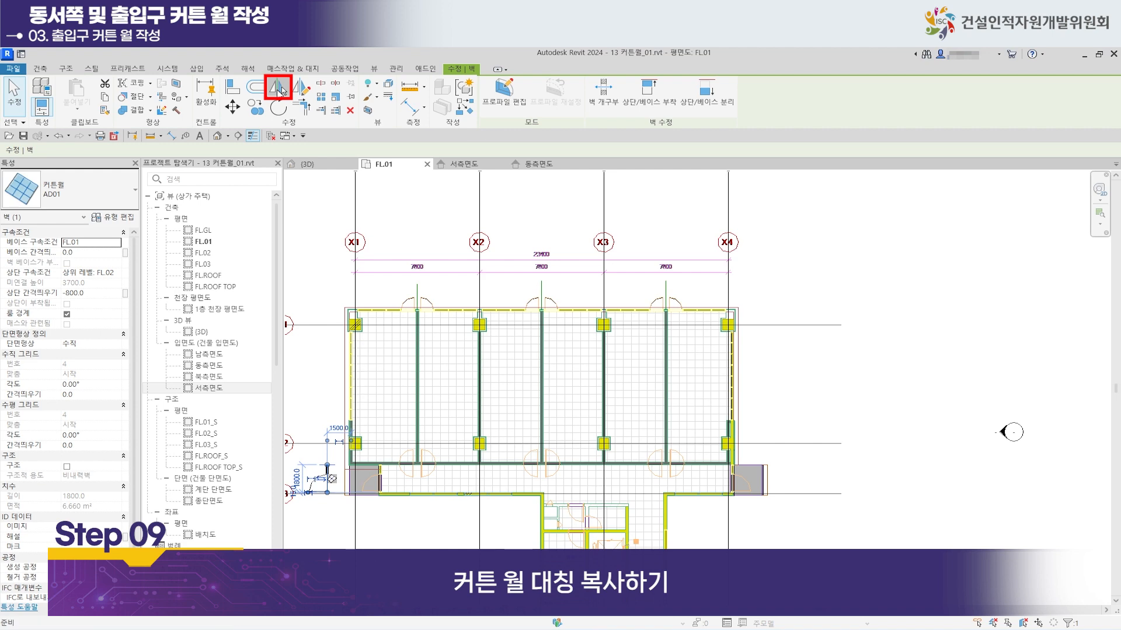
left_click(542, 284)
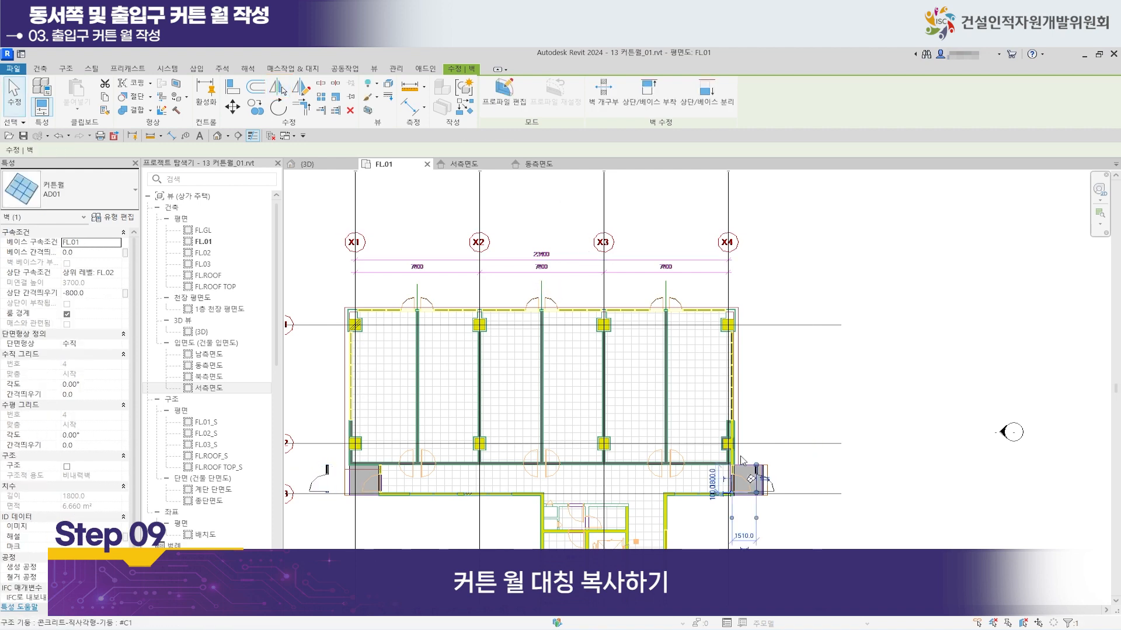
scroll(759, 477, "up", 5)
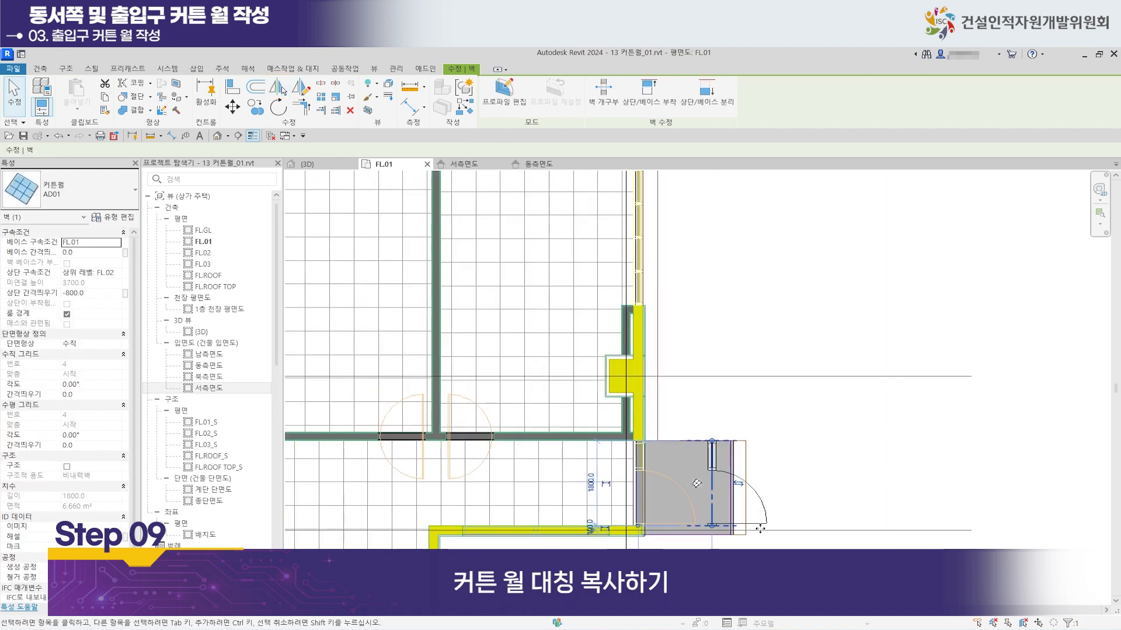
scroll(676, 479, "down", 3)
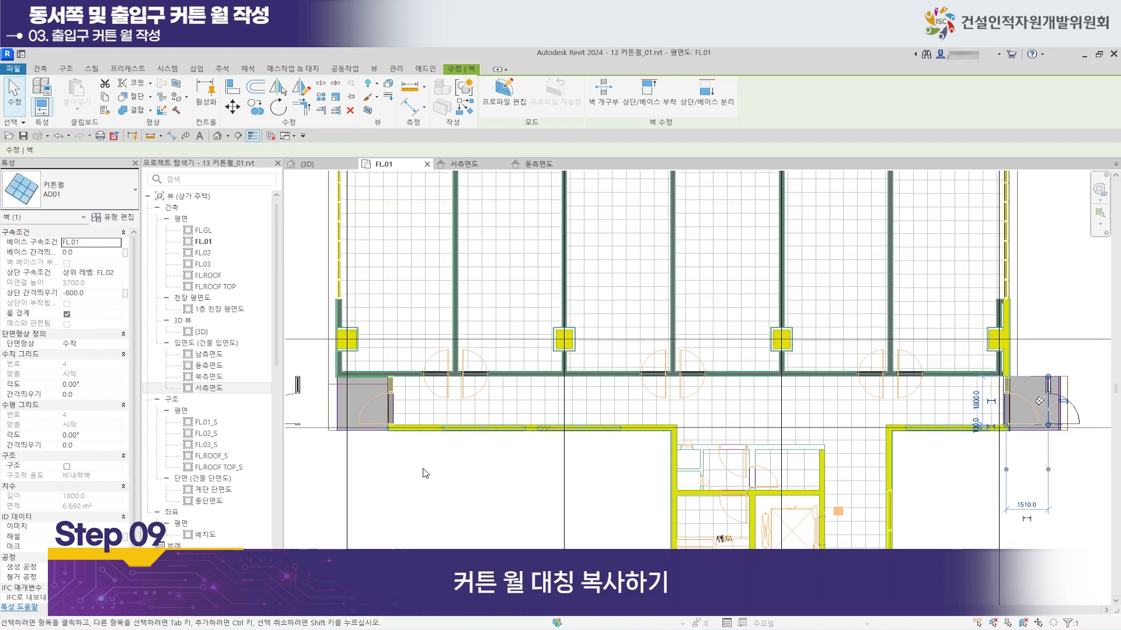
Join the concrete block wall at the X1-side entrance with the adjoining #T30 AL패널 wall and end the Join command.
middle_click_drag(397, 469, 490, 484)
scroll(489, 474, "up", 3)
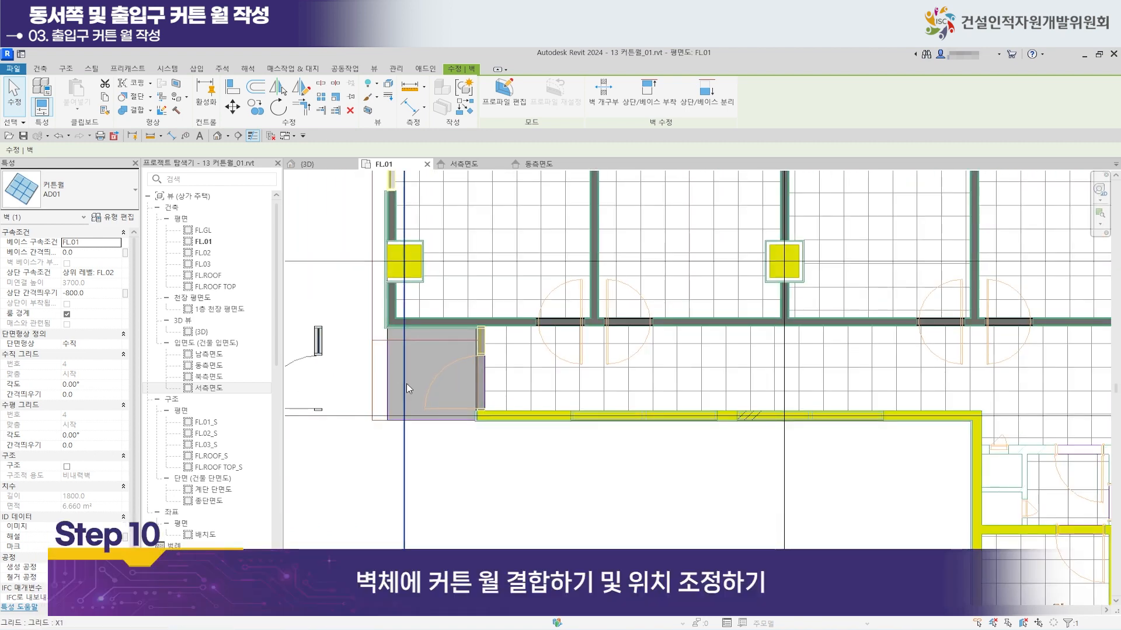
middle_click_drag(418, 393, 488, 386)
scroll(628, 421, "up", 3)
middle_click_drag(537, 415, 569, 498)
scroll(540, 436, "up", 8)
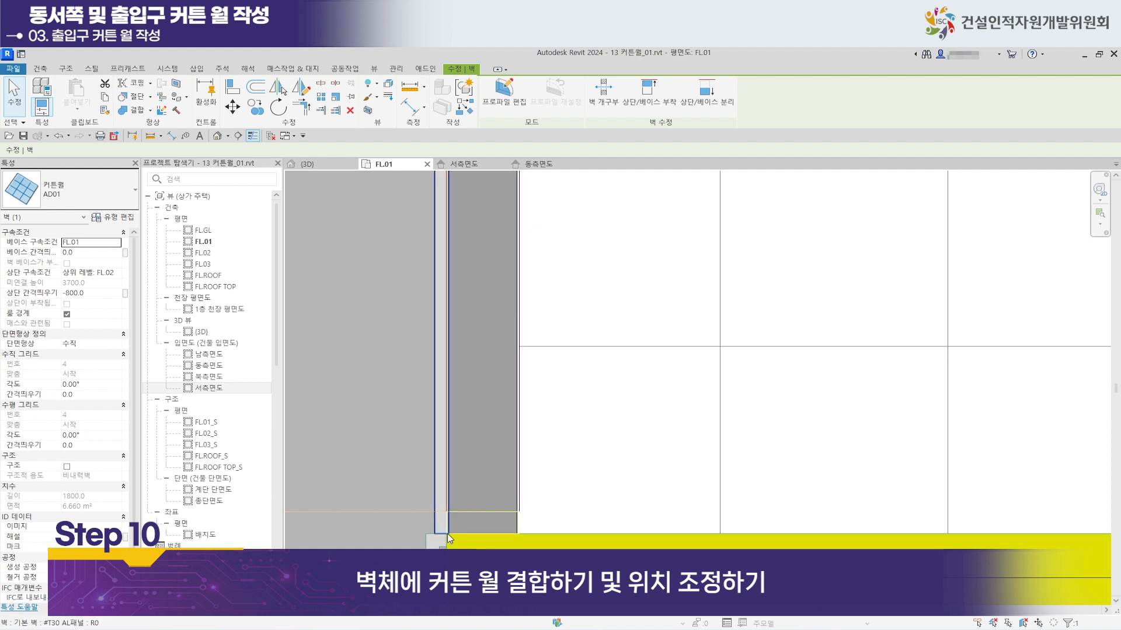
scroll(464, 520, "down", 3)
scroll(485, 502, "down", 2)
middle_click_drag(464, 445, 520, 413)
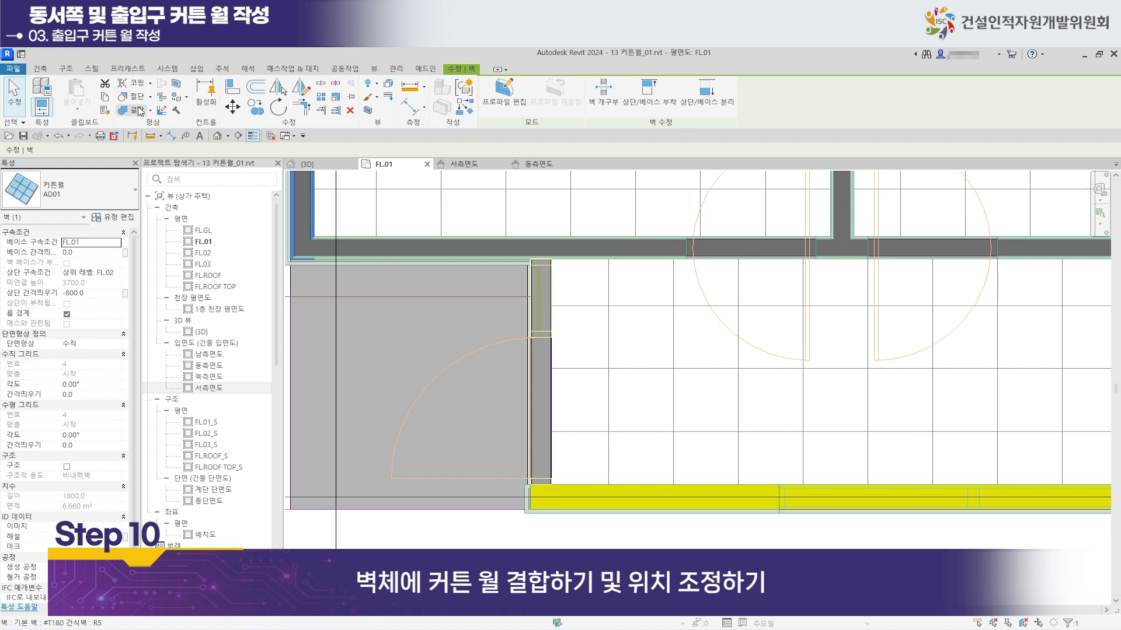
left_click(139, 111)
left_click(537, 388)
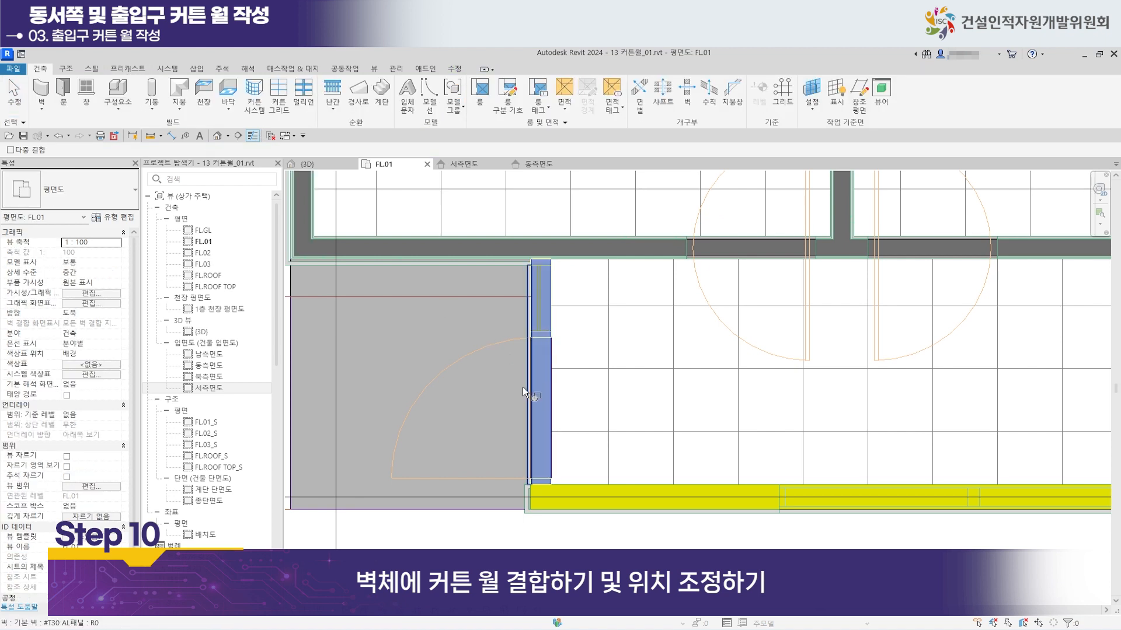
left_click(530, 386)
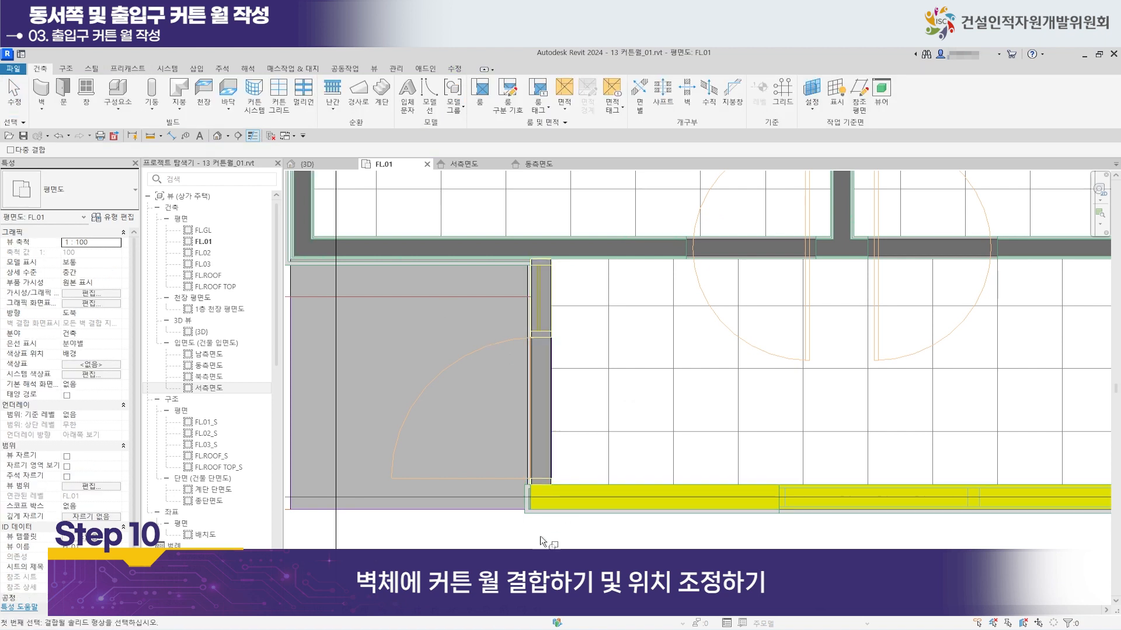
scroll(540, 536, "down", 2)
middle_click_drag(503, 535, 570, 475)
key("Escape")
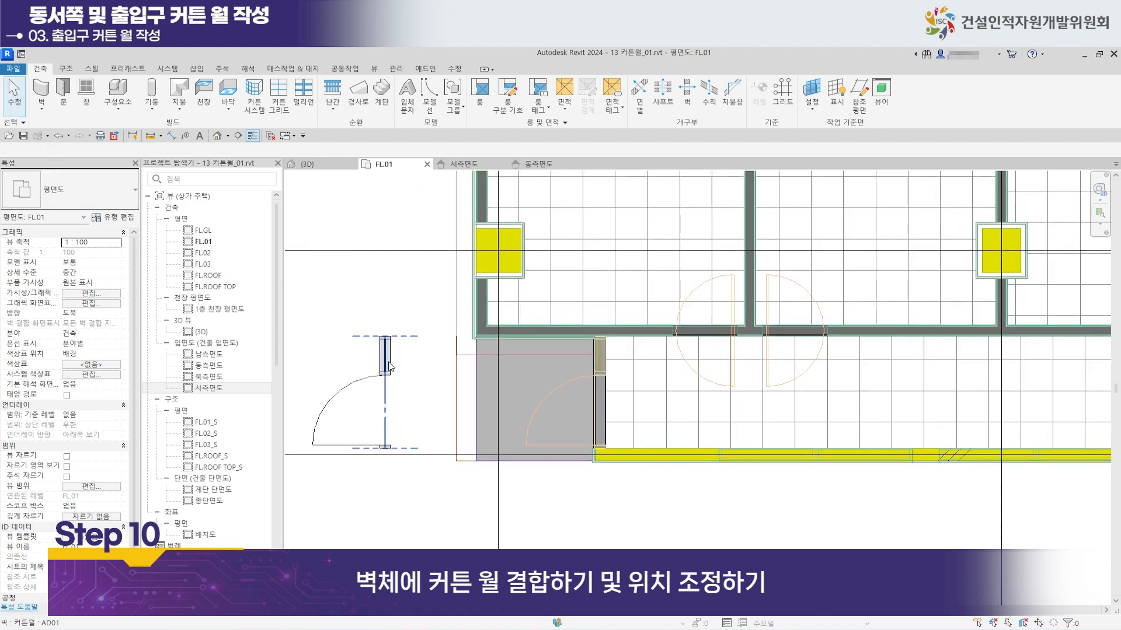
Move the original AD01 curtain wall by its upper mullion edge onto the upper inner corner of the X1-side entrance block wall.
left_click(390, 367)
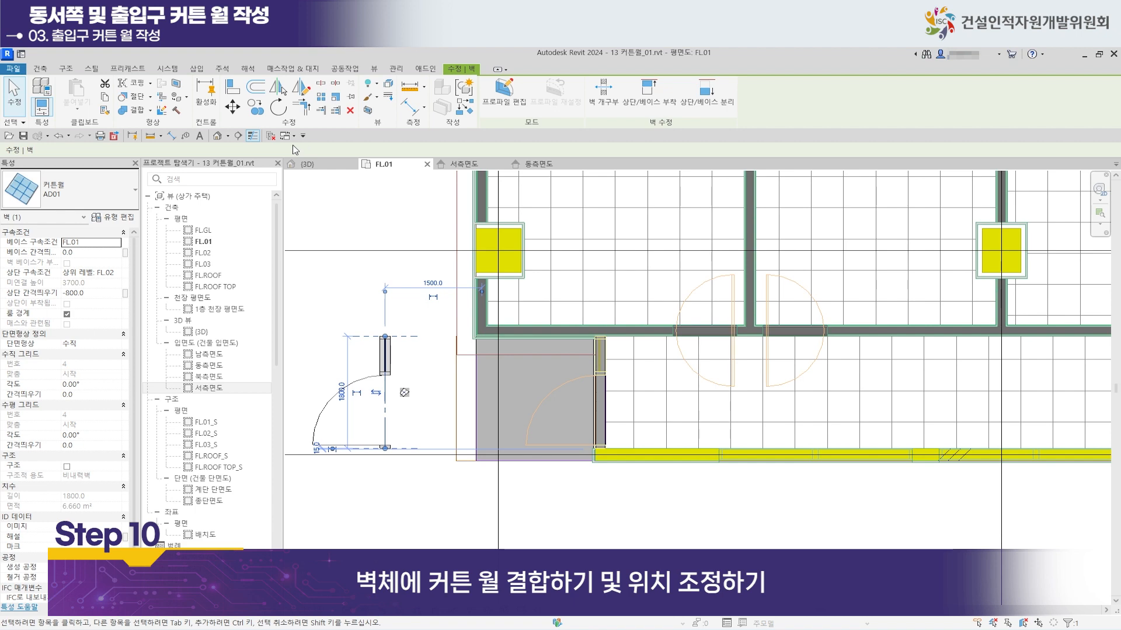
left_click(236, 109)
scroll(400, 461, "up", 4)
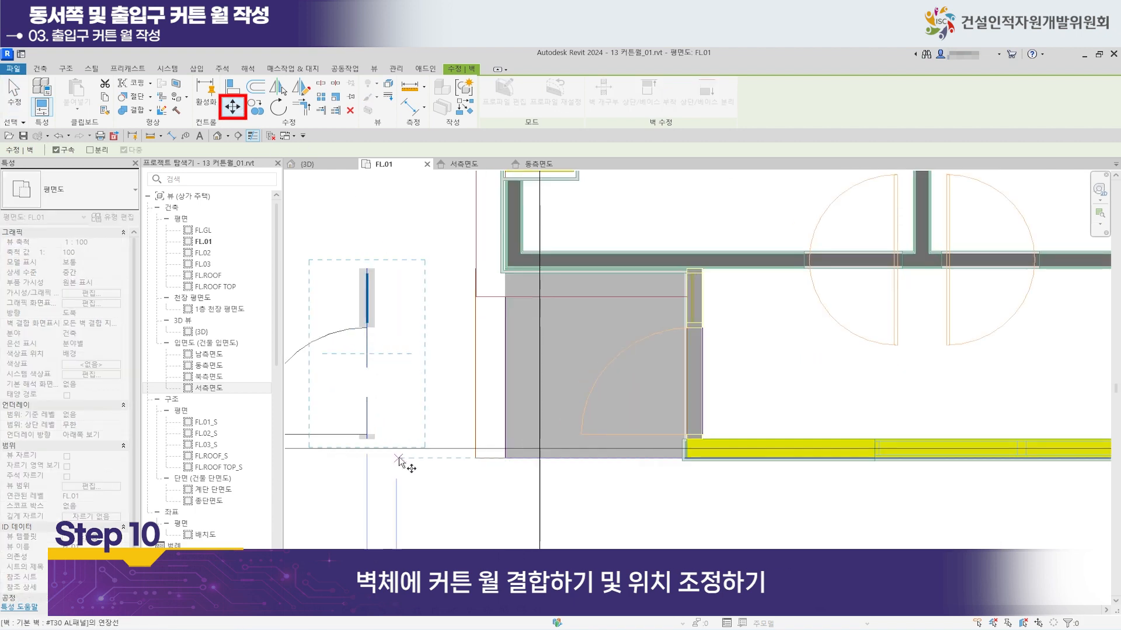
scroll(362, 432, "down", 2)
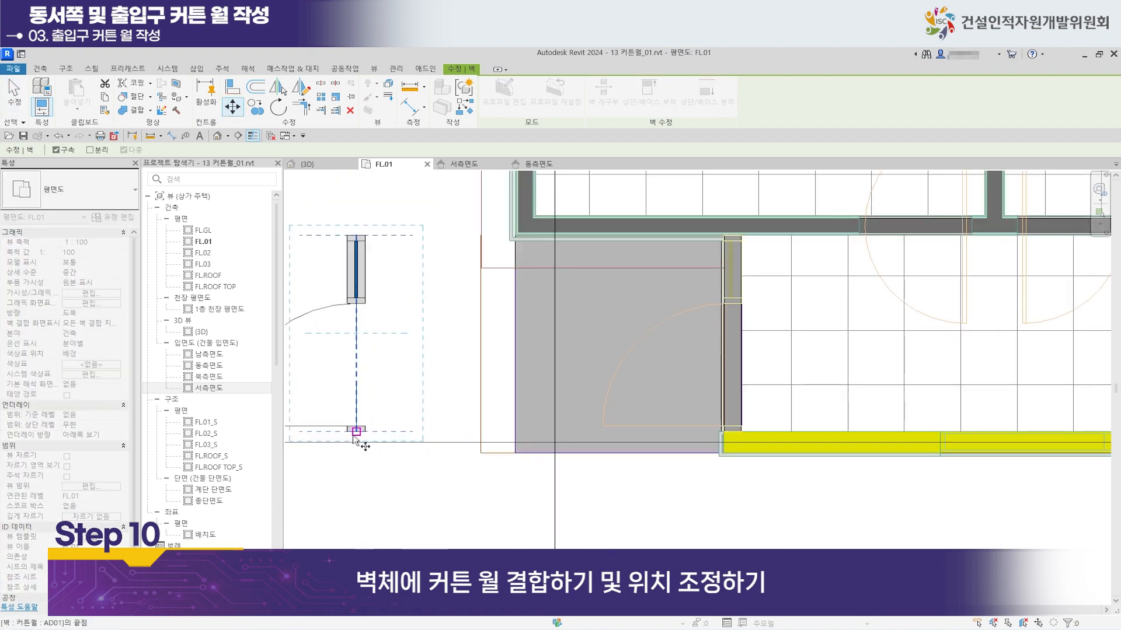
scroll(377, 255, "down", 1)
middle_click_drag(382, 260, 346, 379)
scroll(338, 357, "up", 3)
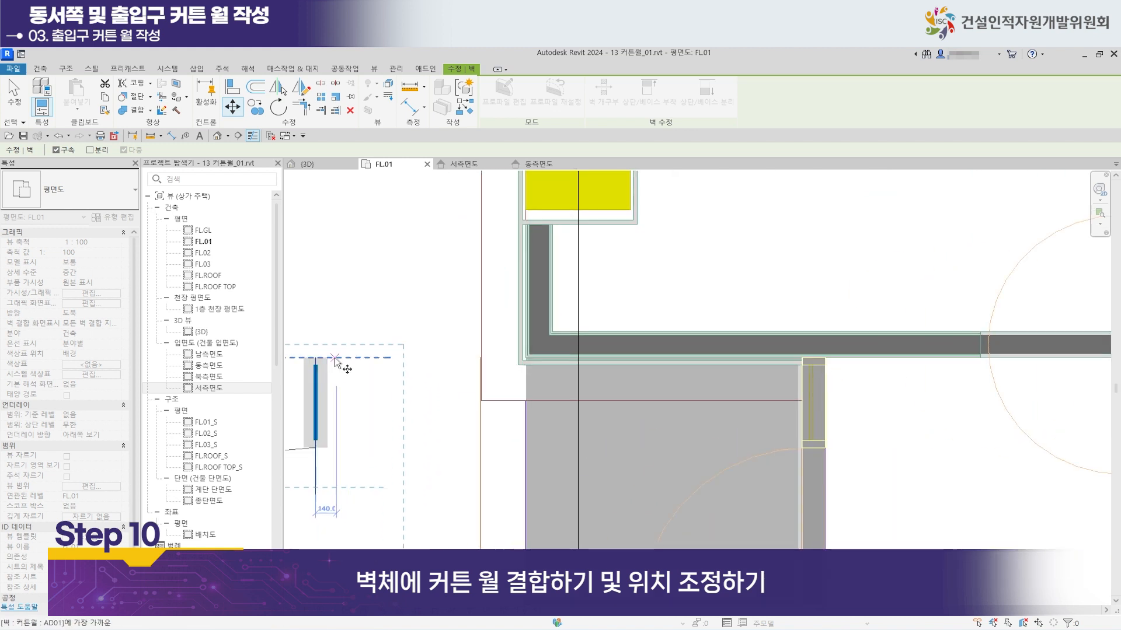
left_click(327, 359)
middle_click_drag(593, 380, 420, 395)
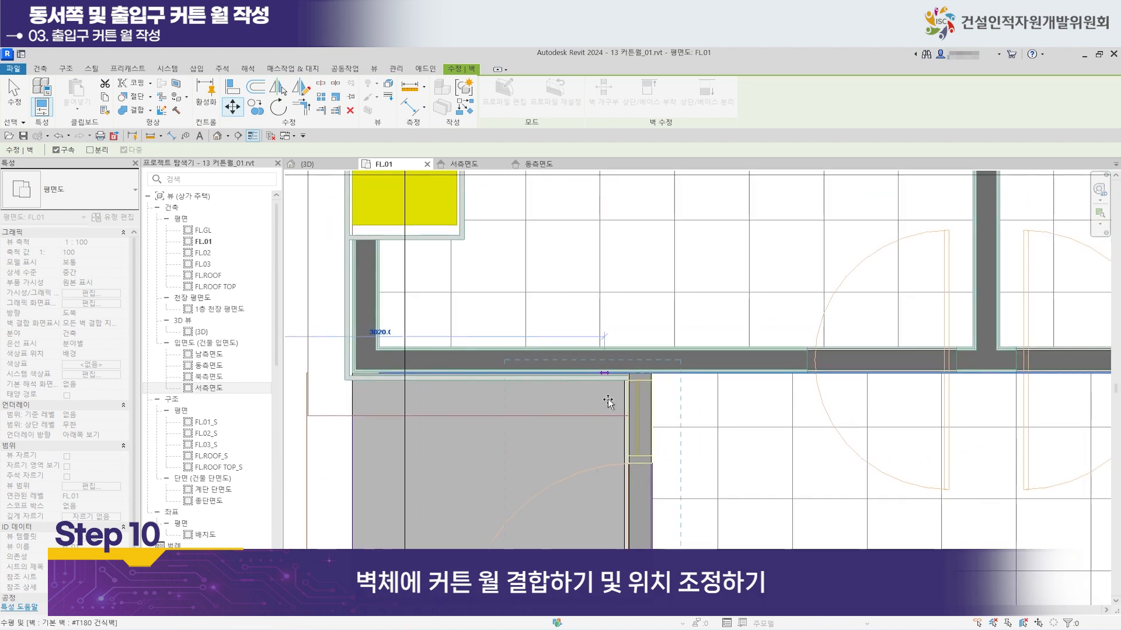
scroll(608, 402, "up", 2)
left_click_drag(510, 398, 536, 391)
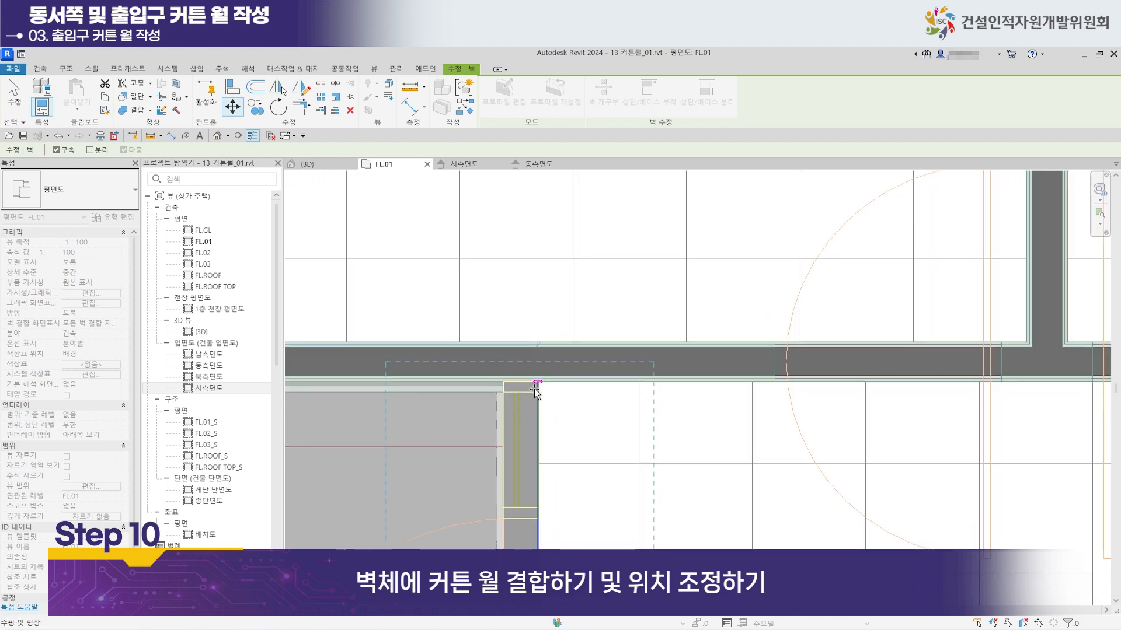
left_click(535, 389)
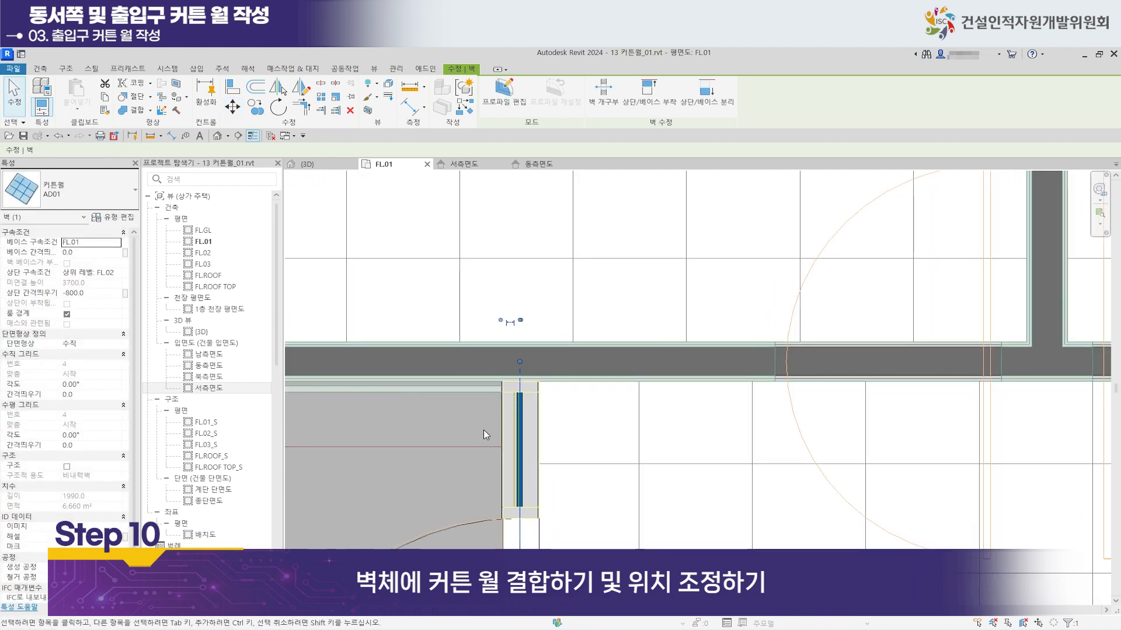
Examine the relocated AD01 curtain wall's fit in the X1-side entrance wall, in the floor plan and in the 3D view.
middle_click_drag(484, 423, 488, 188)
middle_click_drag(524, 449, 535, 344)
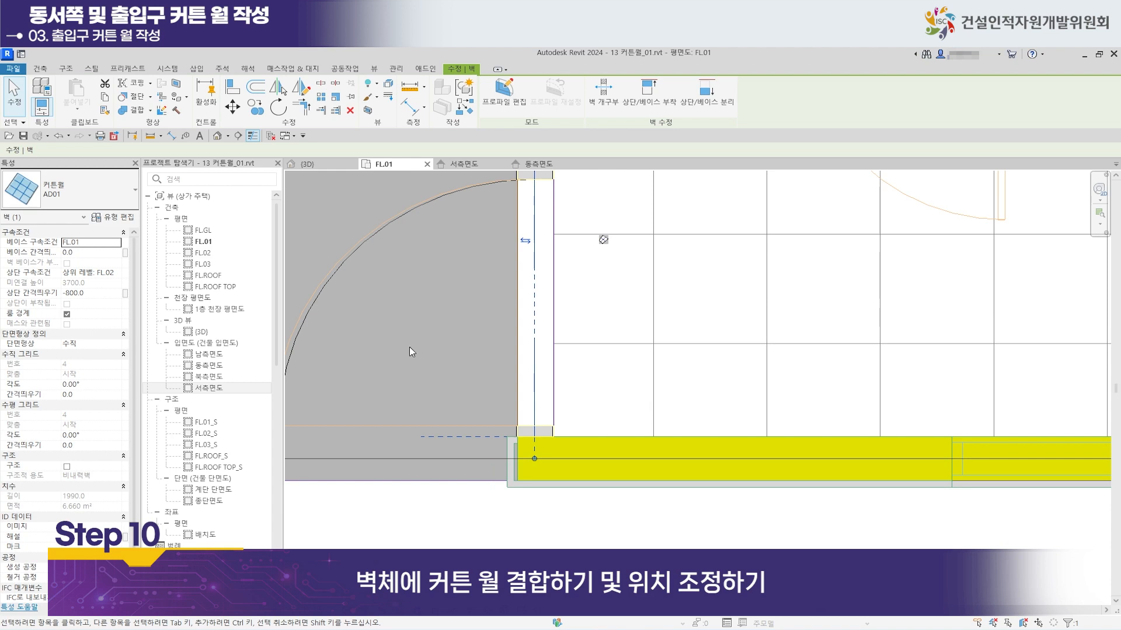
left_click(335, 167)
scroll(552, 447, "down", 1)
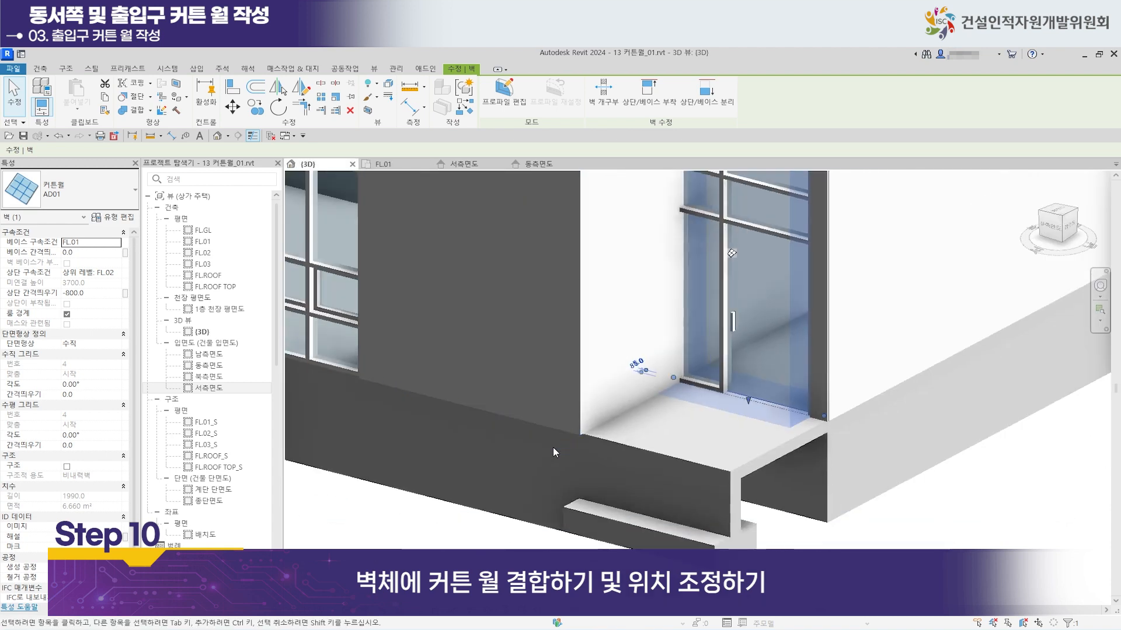
left_click(907, 549)
middle_click_drag(804, 213, 724, 310)
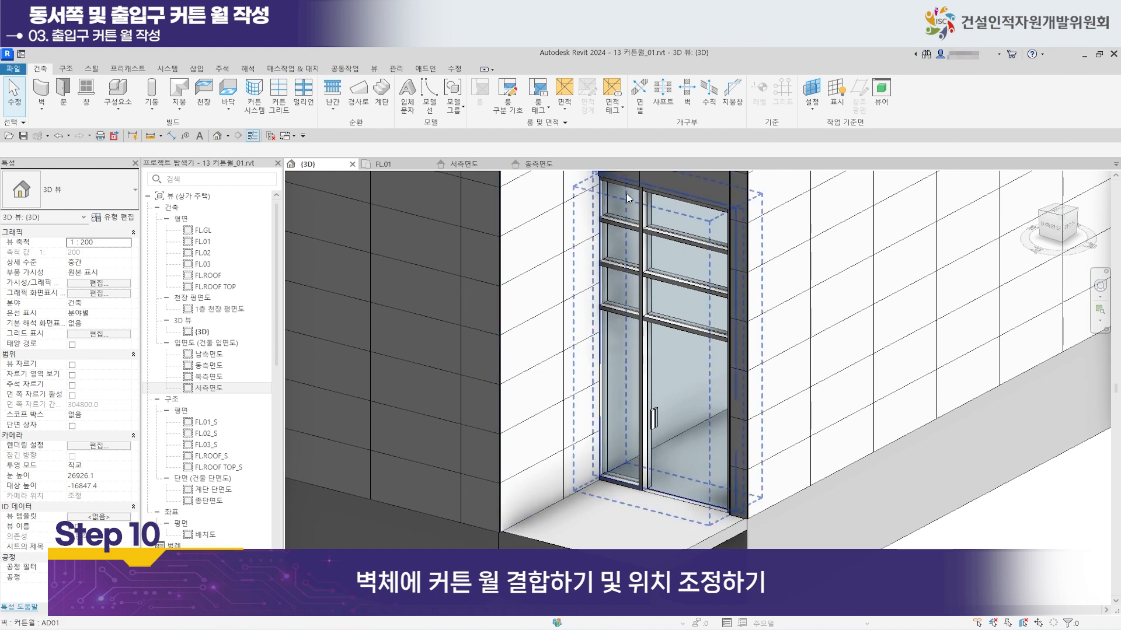
scroll(592, 233, "down", 3)
scroll(616, 314, "down", 2)
middle_click_drag(671, 263, 508, 378)
In the FL.01 floor plan, join the concrete block wall at the X4-side entrance with the adjoining #T30 AL패널 wall and end the Join command.
left_click(384, 164)
scroll(410, 202, "down", 2)
middle_click_drag(486, 266, 190, 309)
scroll(518, 343, "down", 2)
middle_click_drag(698, 352, 382, 321)
scroll(536, 305, "up", 2)
scroll(536, 305, "up", 2)
middle_click_drag(535, 304, 546, 355)
scroll(531, 300, "up", 2)
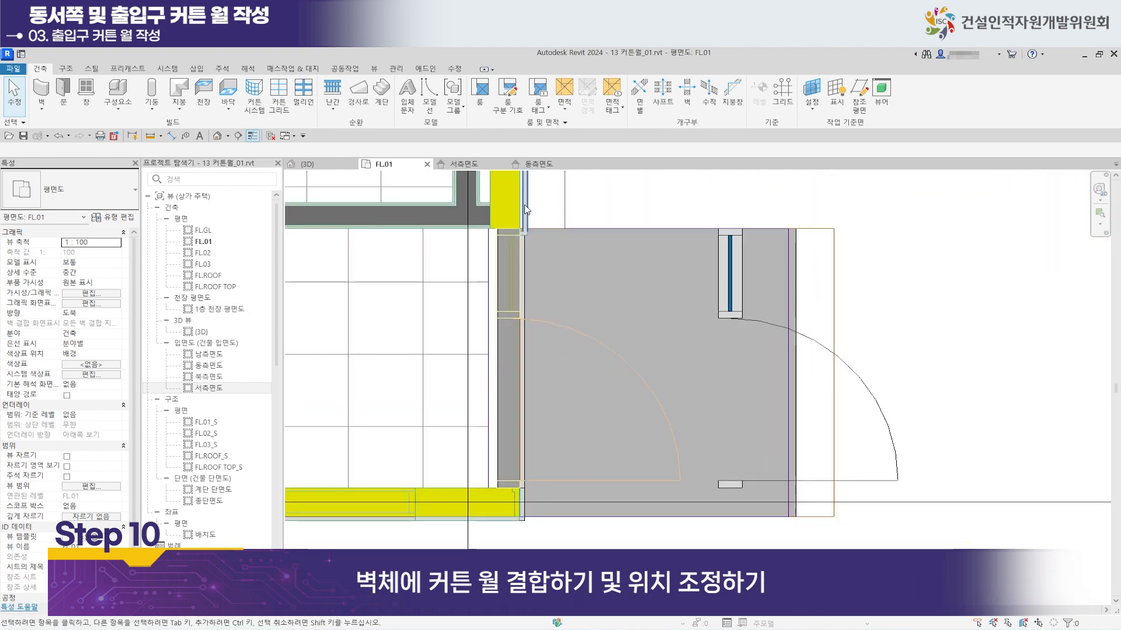
left_click(506, 278)
left_click(122, 111)
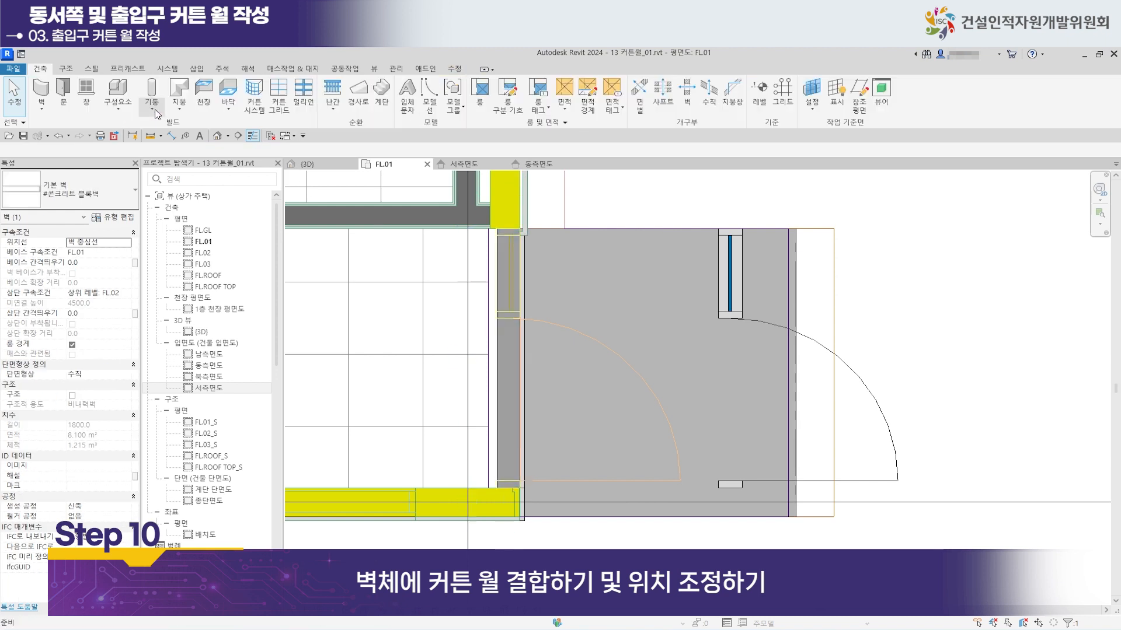
scroll(549, 276, "up", 2)
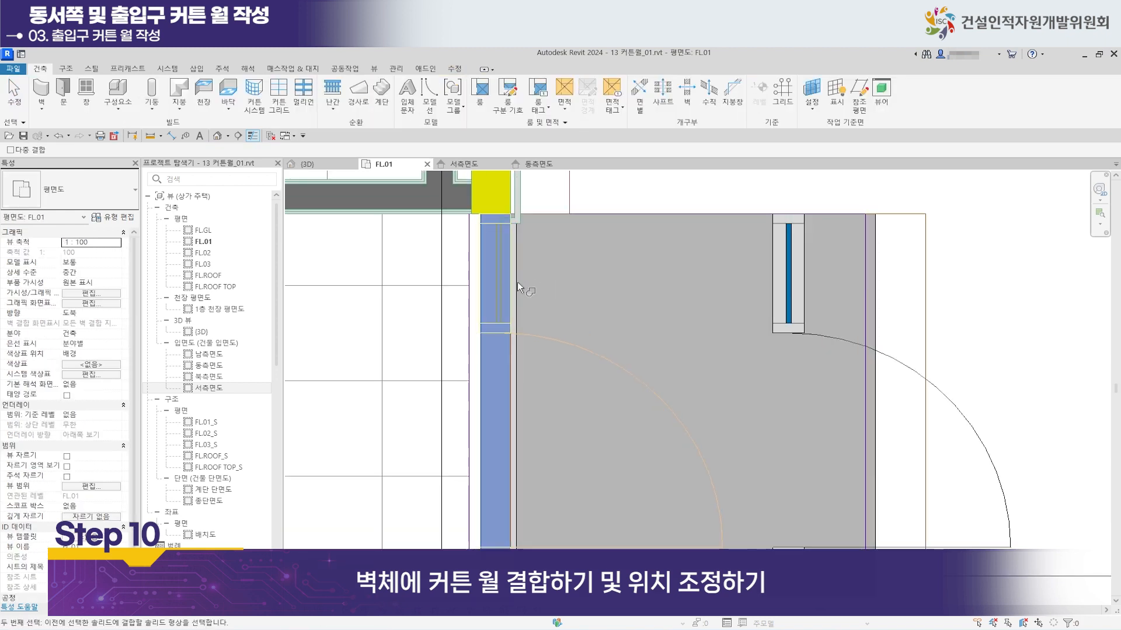
scroll(499, 511, "up", 2)
middle_click_drag(511, 522, 527, 342)
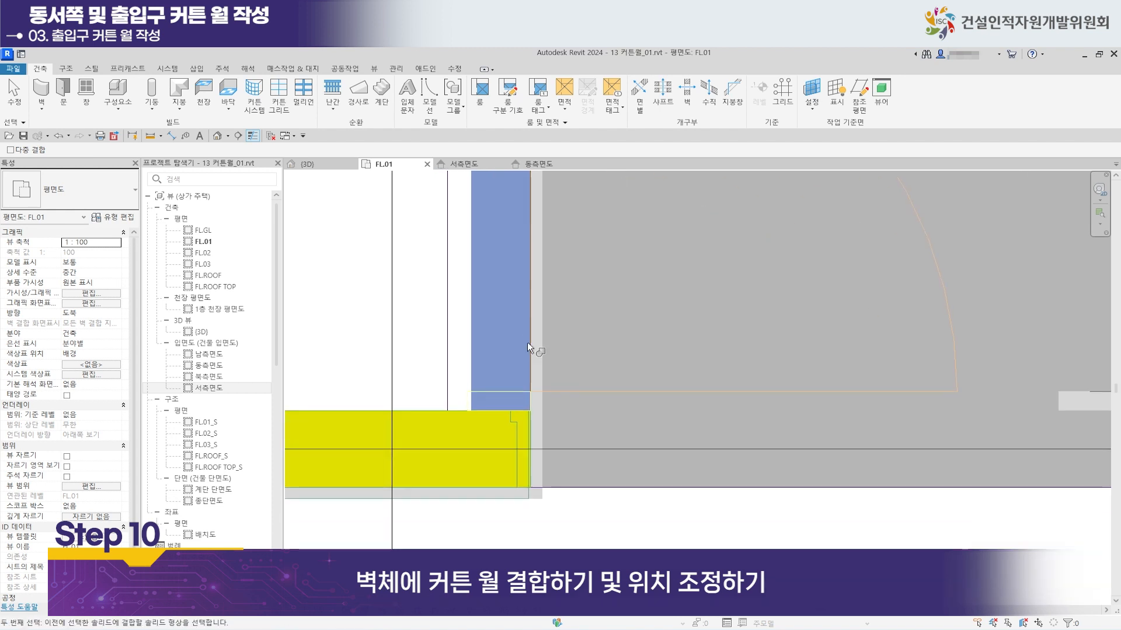
left_click(523, 419)
key("Escape")
left_click(536, 370)
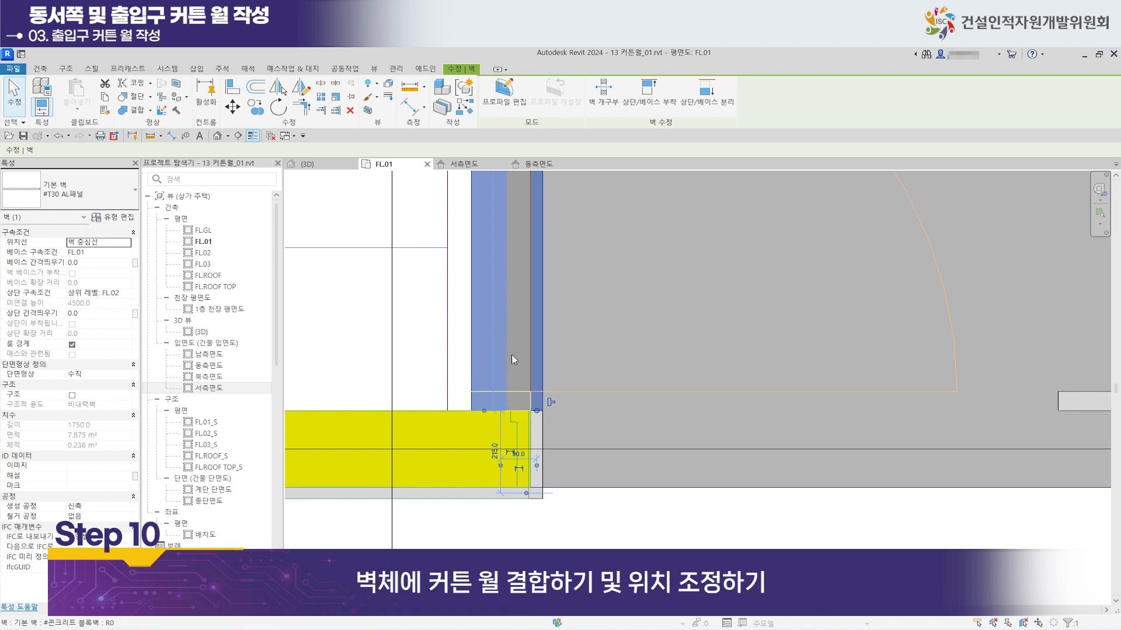
scroll(513, 373, "down", 3)
left_click(554, 521)
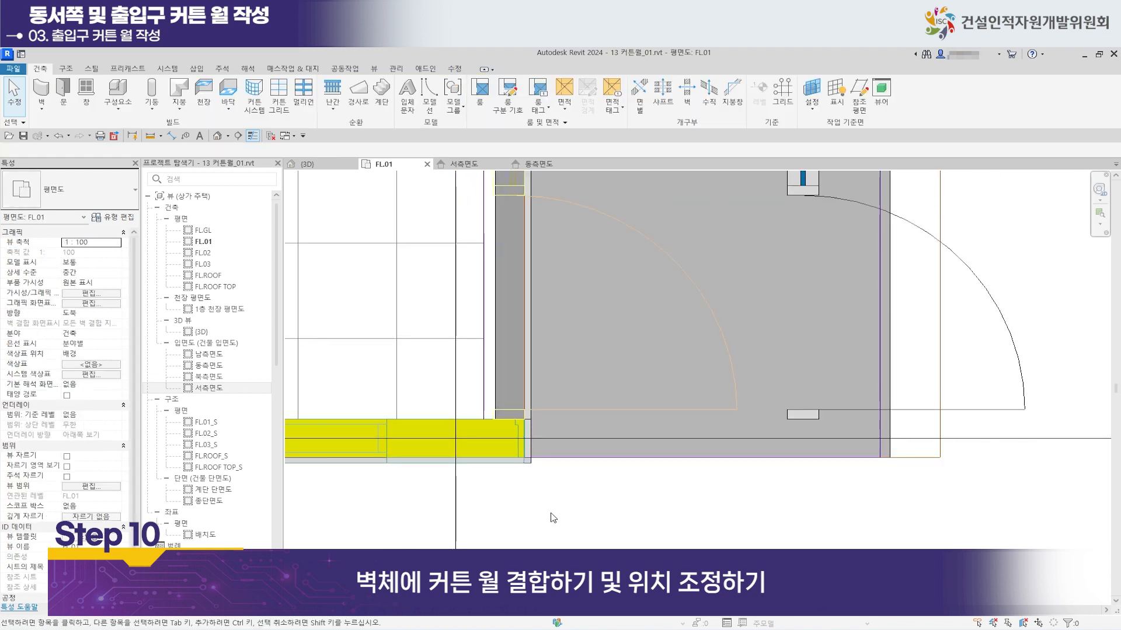
Move the mirrored AD01 curtain wall by its upper mullion corner onto the upper end of the X4-side entrance block wall.
scroll(550, 515, "down", 2)
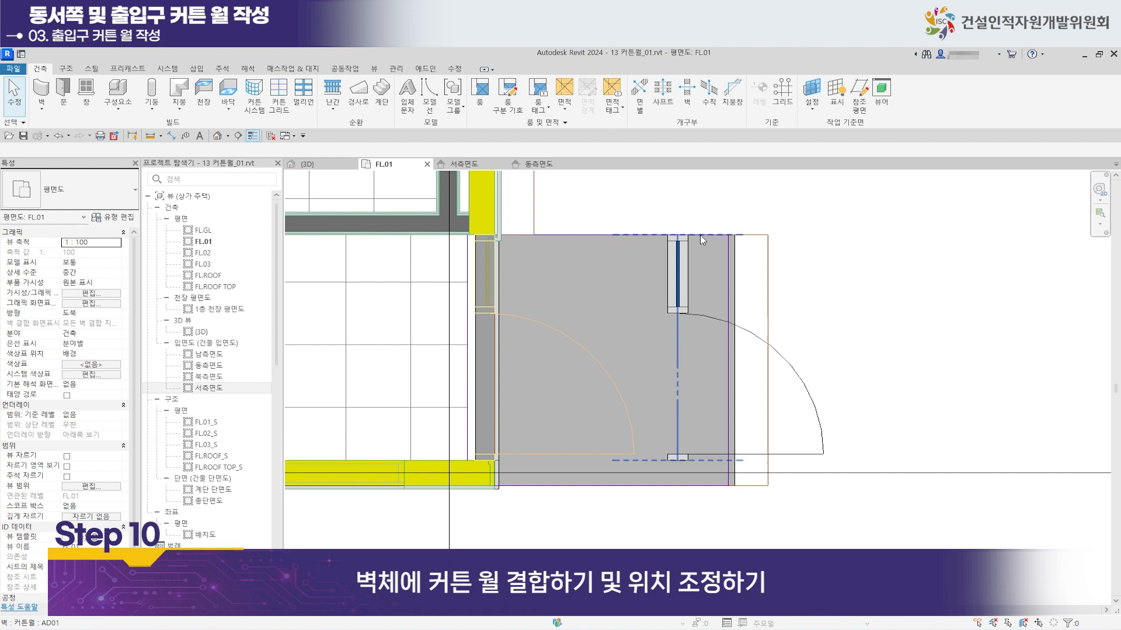
left_click(680, 239)
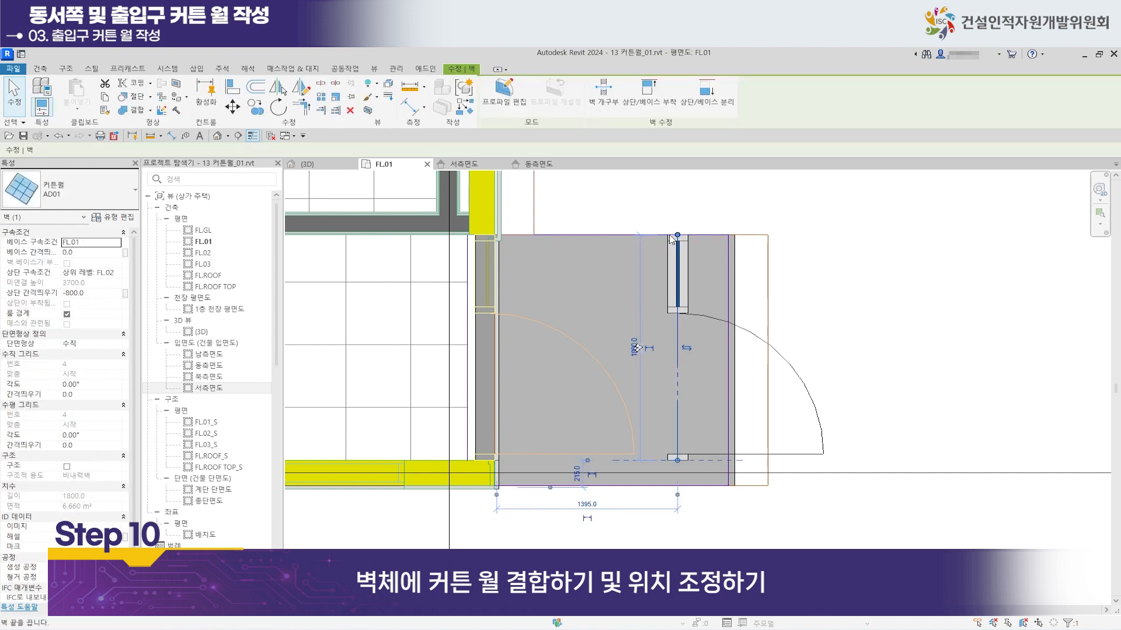
left_click(233, 106)
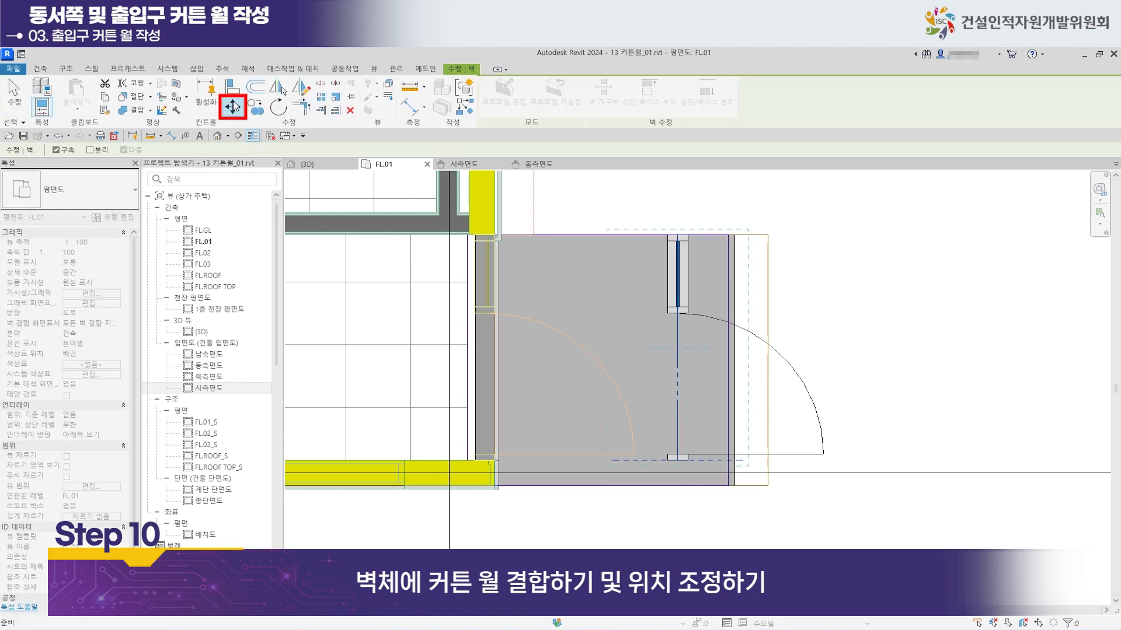
left_click(669, 235)
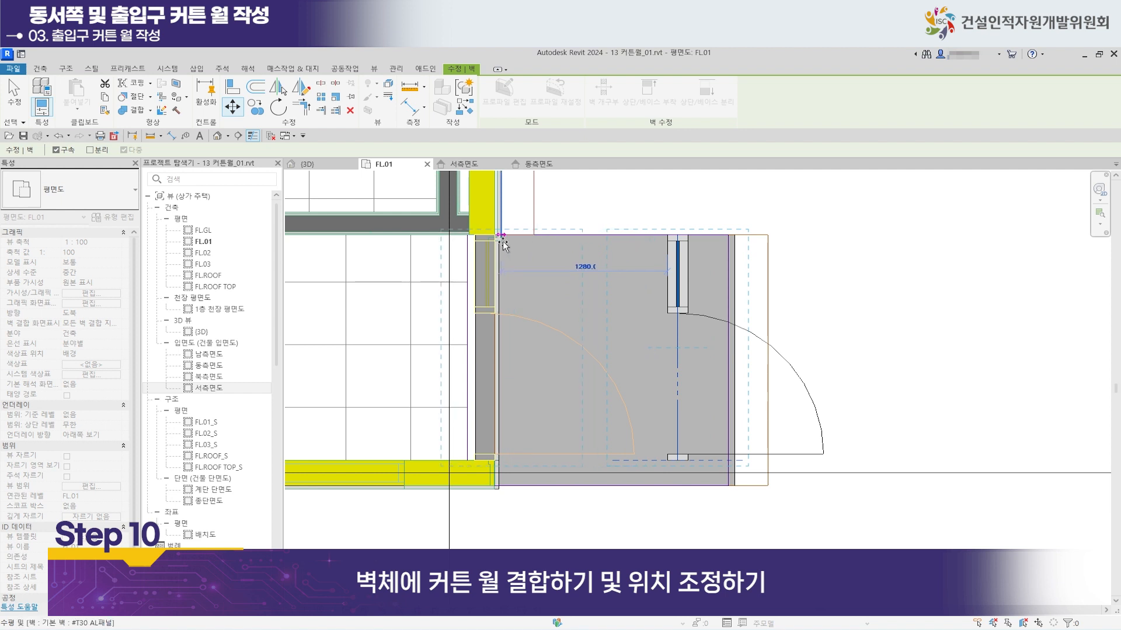
scroll(506, 245, "up", 3)
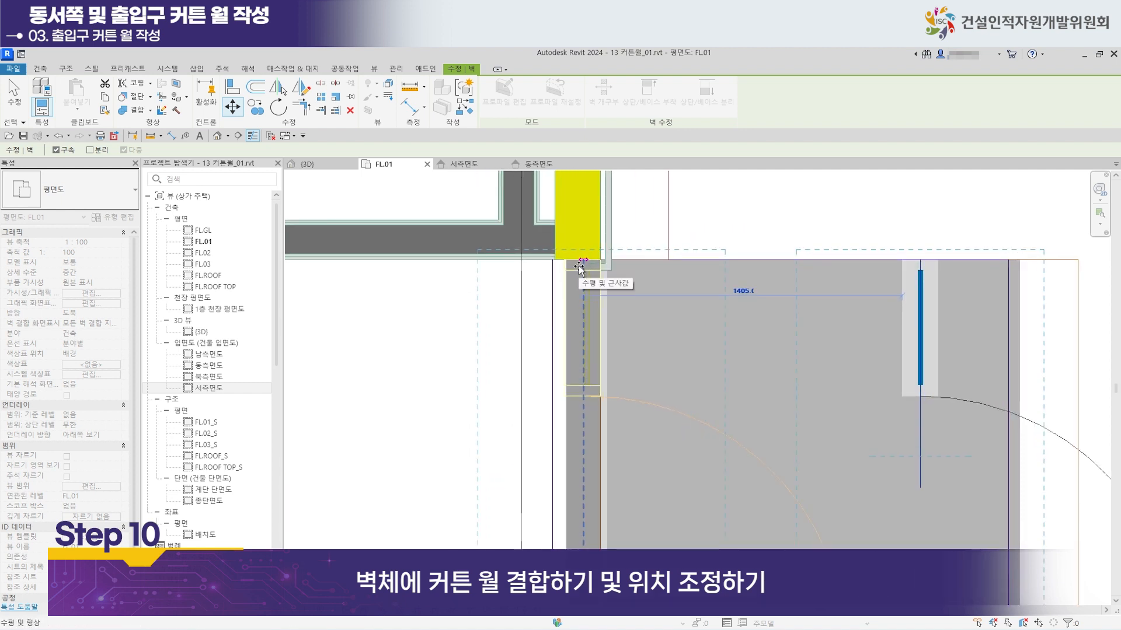
left_click(579, 267)
scroll(586, 292, "down", 2)
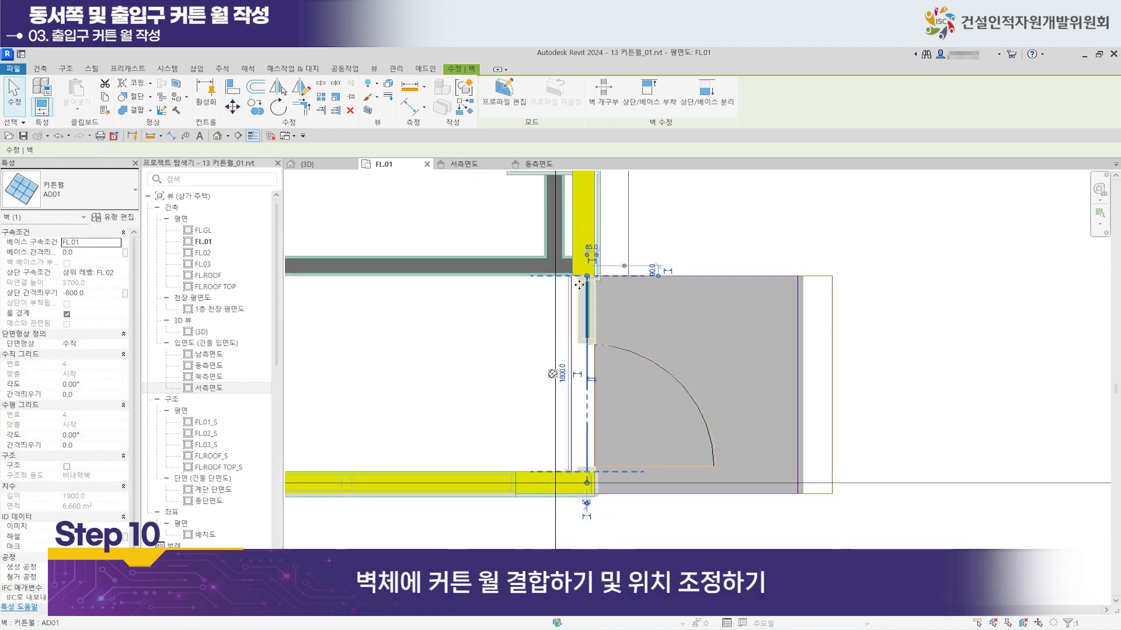
Examine the relocated AD01 curtain wall's fit in the X4-side entrance wall in the 3D view.
left_click(307, 164)
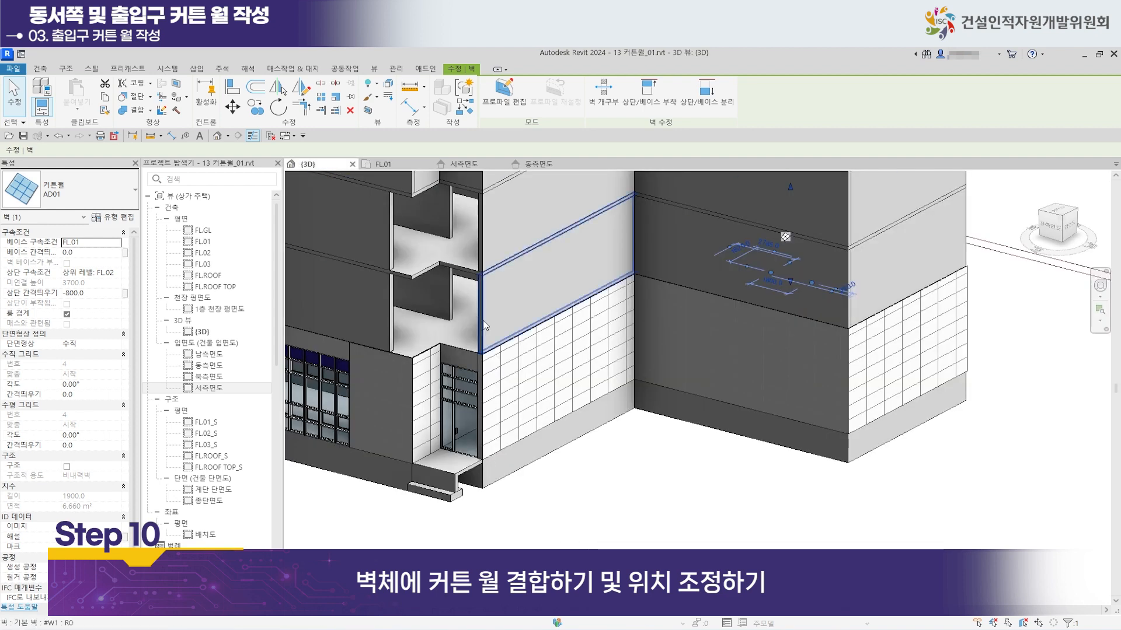
middle_click_drag(665, 398, 805, 407, "shift")
middle_click_drag(735, 368, 626, 483)
key("Escape")
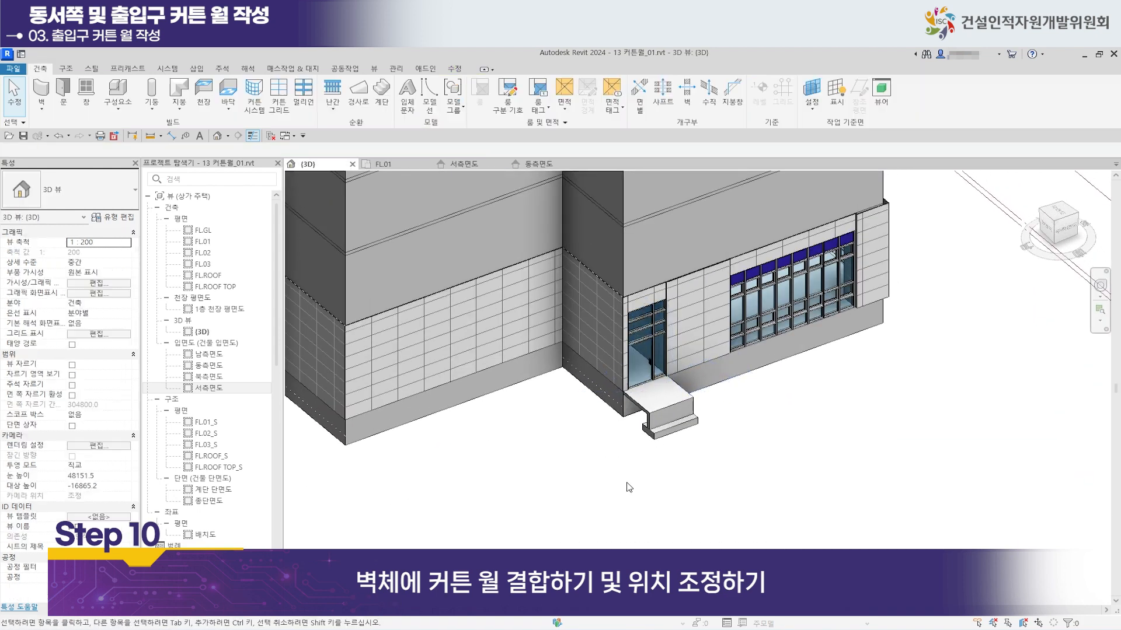
scroll(654, 342, "up", 6)
scroll(723, 287, "down", 3)
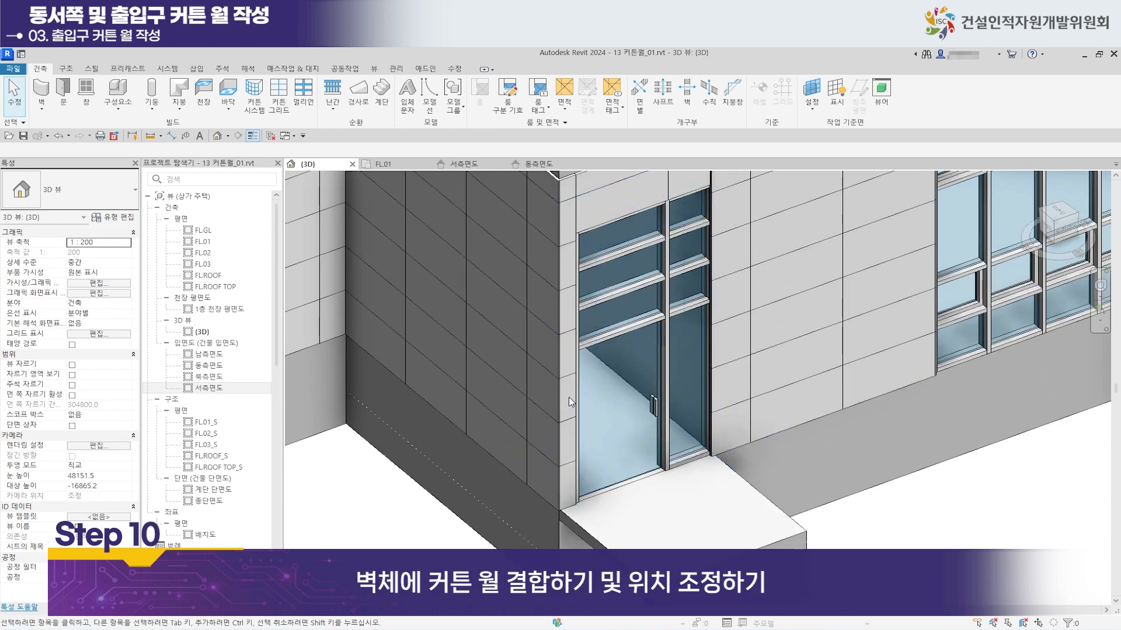
scroll(726, 303, "down", 2)
scroll(719, 320, "down", 8)
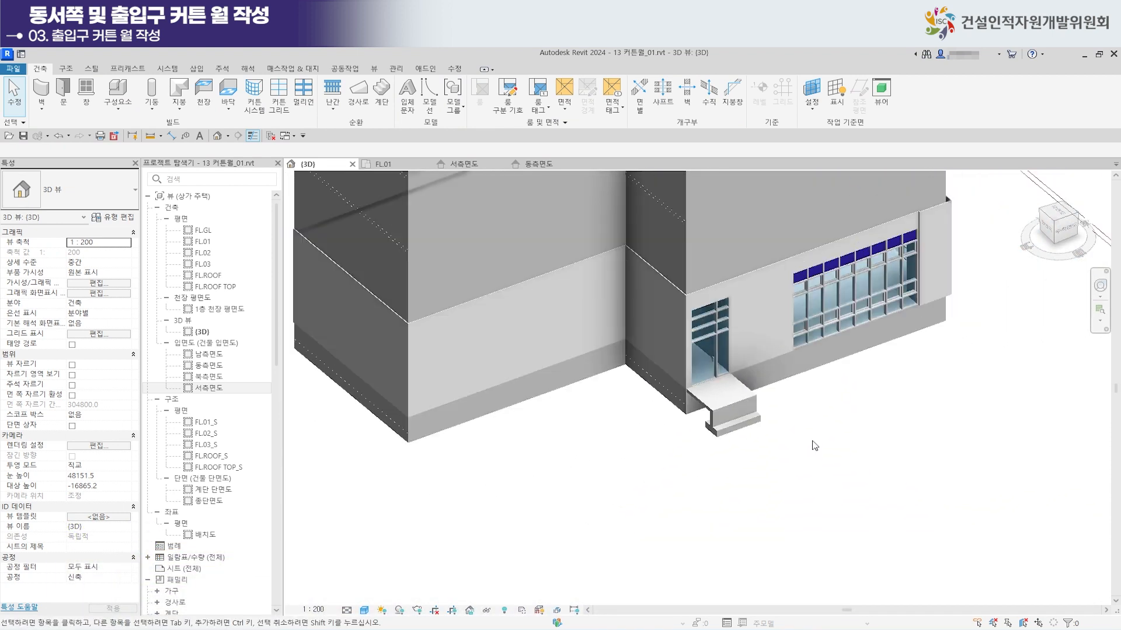
Review the north, east, west and entrance curtain walls from all sides of the building in the 3D view.
middle_click_drag(691, 445, 572, 428, "shift")
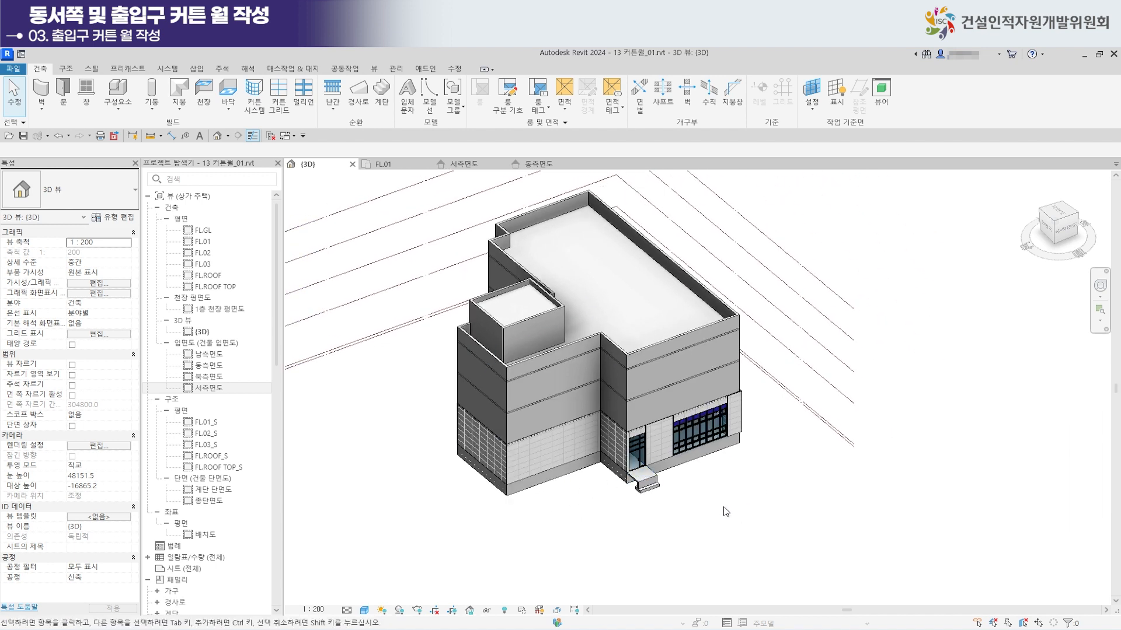
middle_click_drag(725, 505, 457, 492, "shift")
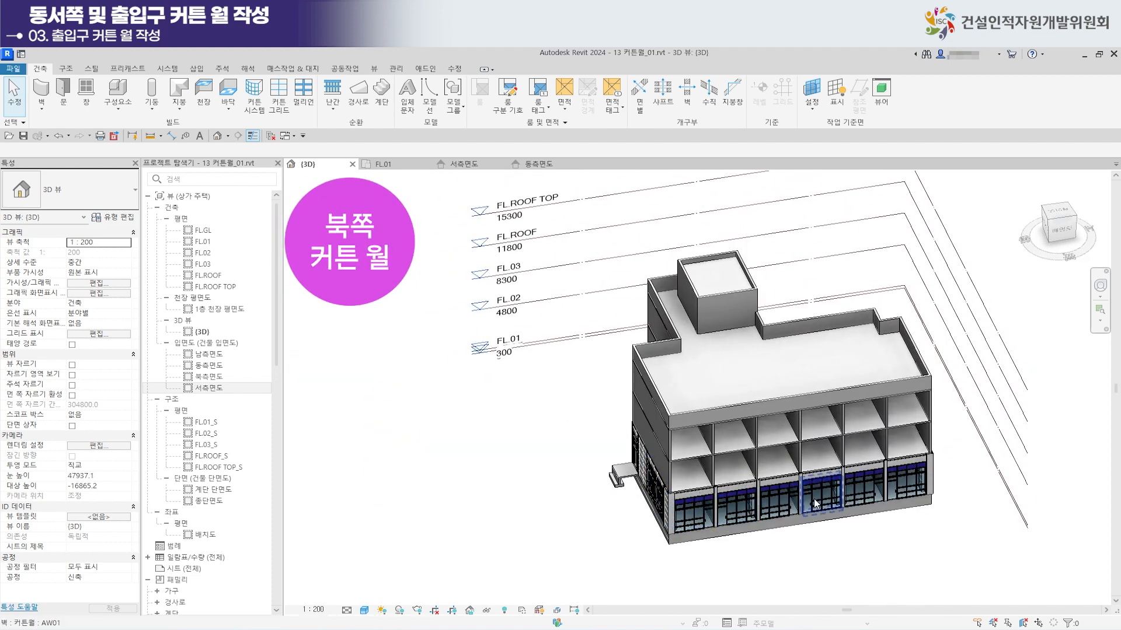
middle_click_drag(613, 527, 646, 430, "shift")
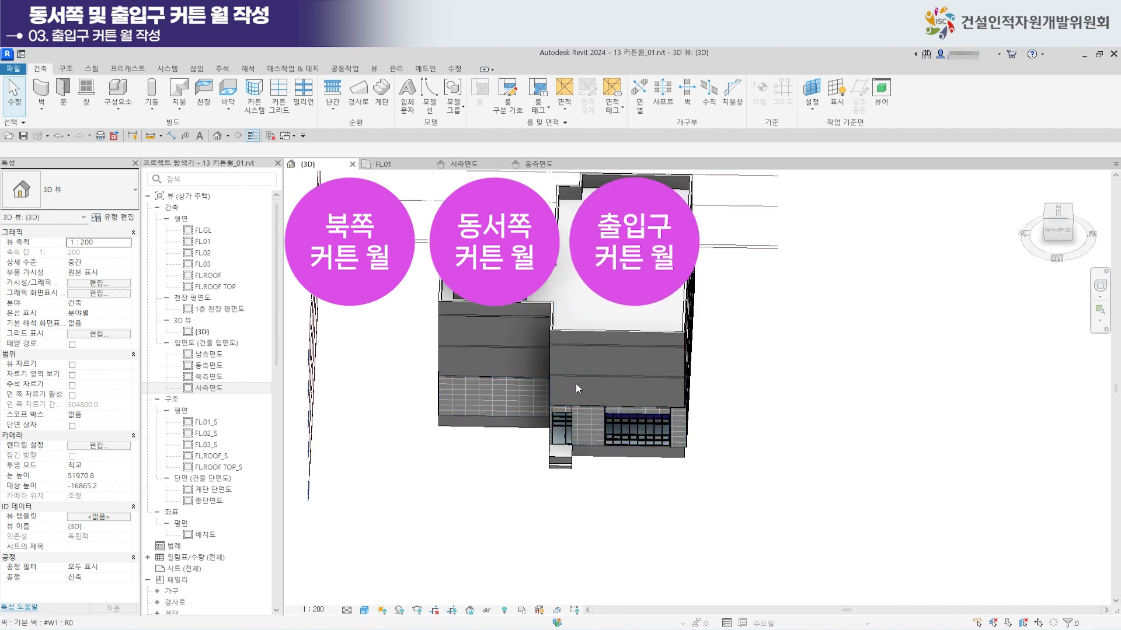
scroll(557, 475, "up", 3)
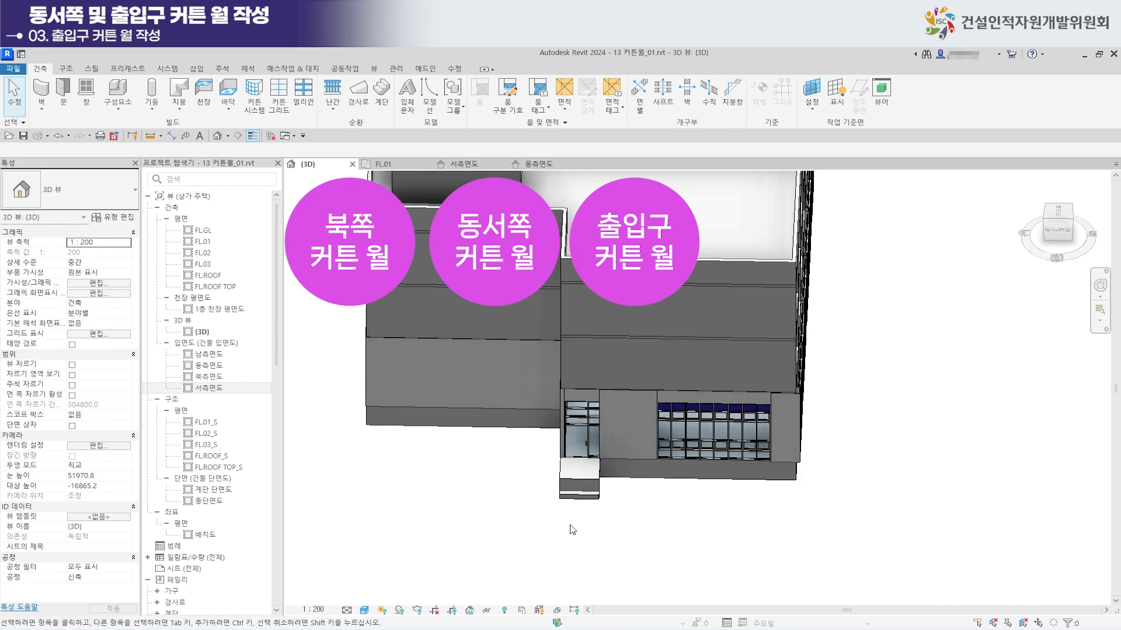
middle_click_drag(712, 426, 575, 435, "shift")
scroll(610, 372, "down", 1)
scroll(575, 435, "down", 1)
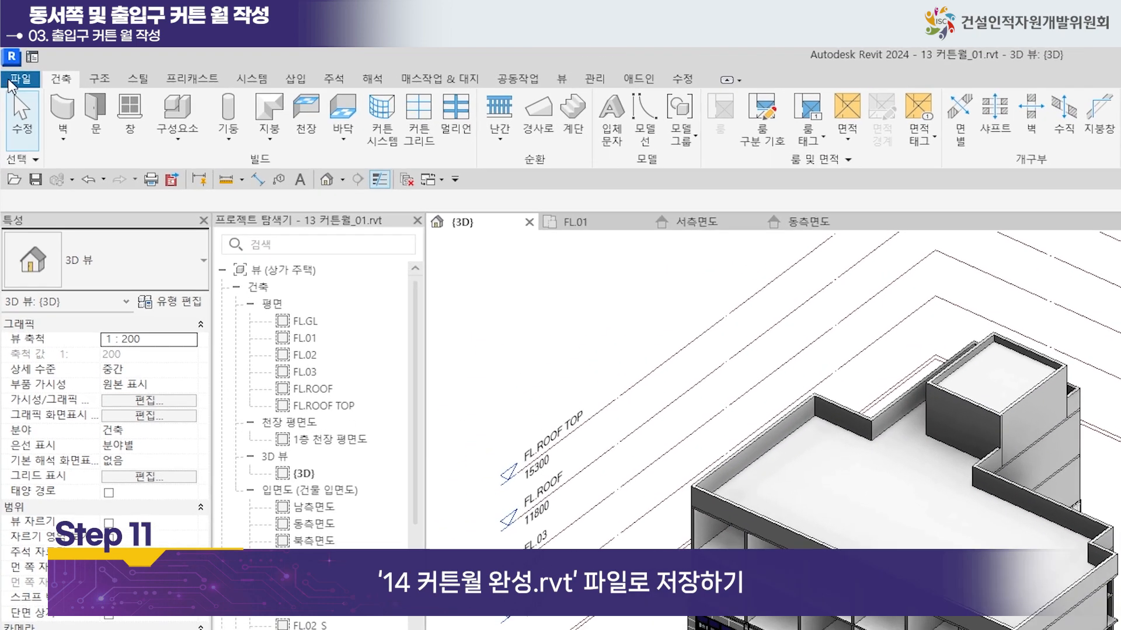
Save the project under the new name 14 커튼월_완성 in the 02.상가프로젝트 folder.
left_click(13, 68)
mouse_move(58, 206)
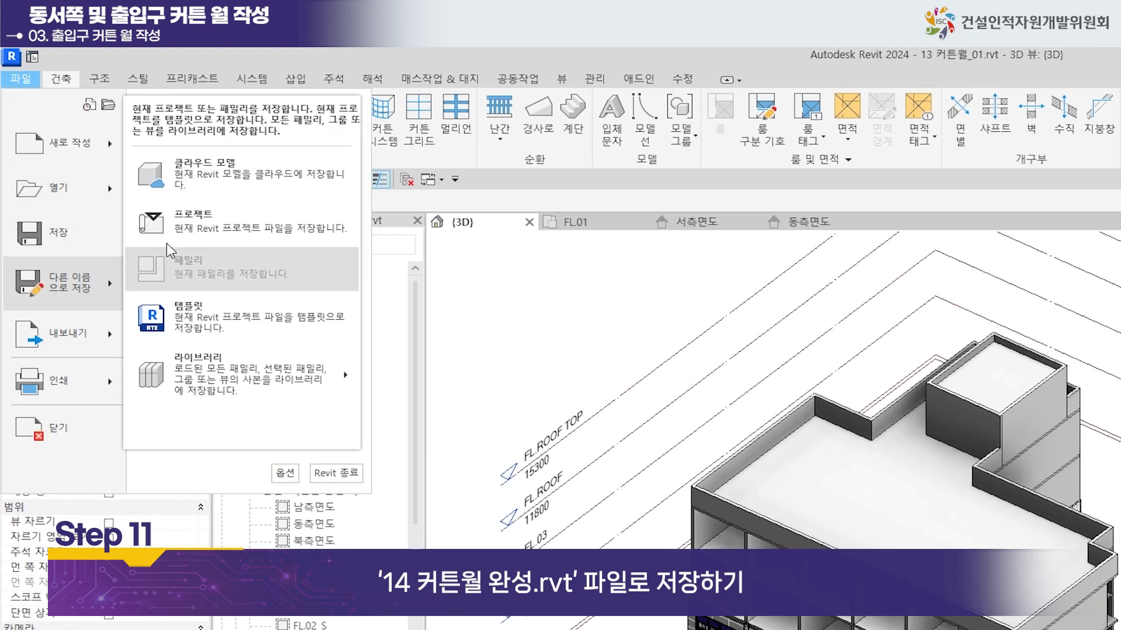
left_click(176, 221)
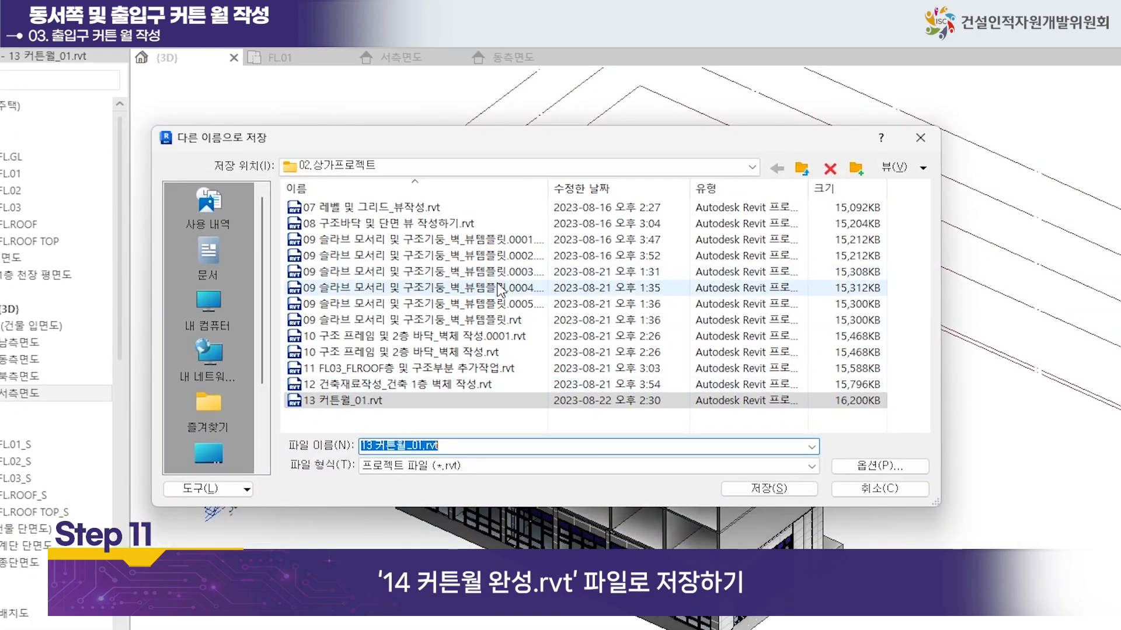
left_click(374, 441)
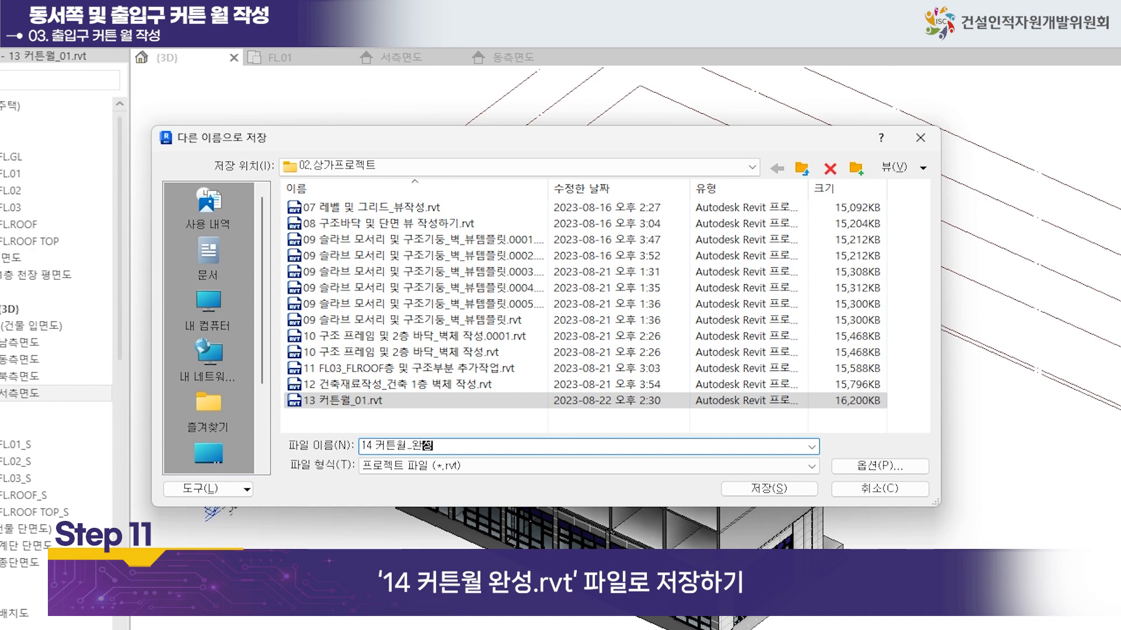
left_click(789, 493)
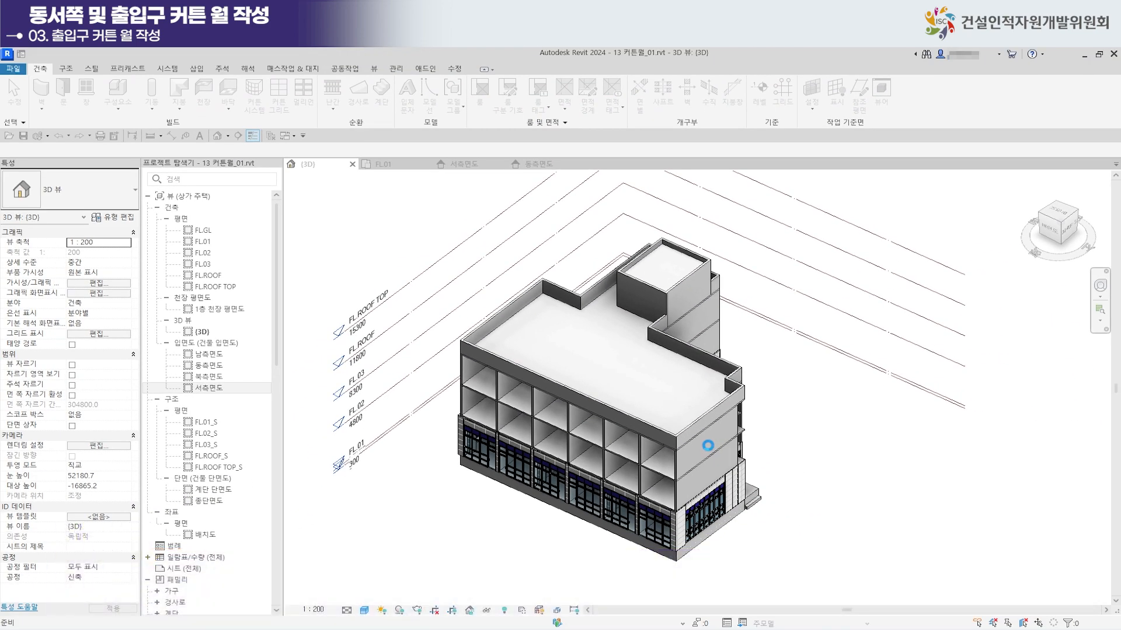